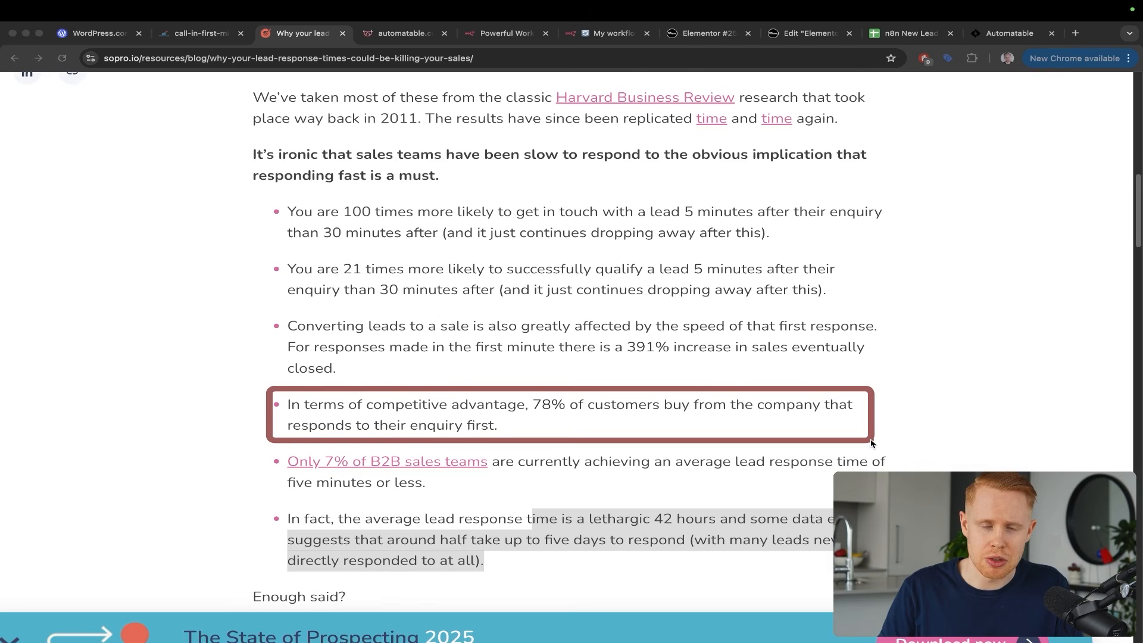
Bring up the n8n 'My workflow 45' editor tab in Chrome, leaving the sopro.io article
key(Escape)
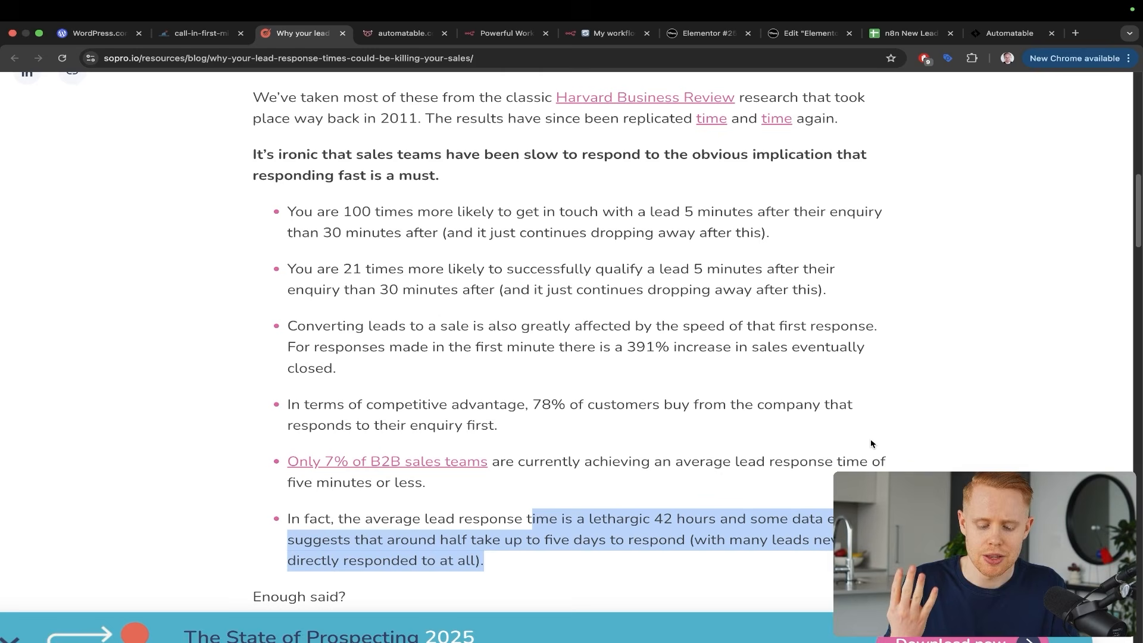
key(super+6)
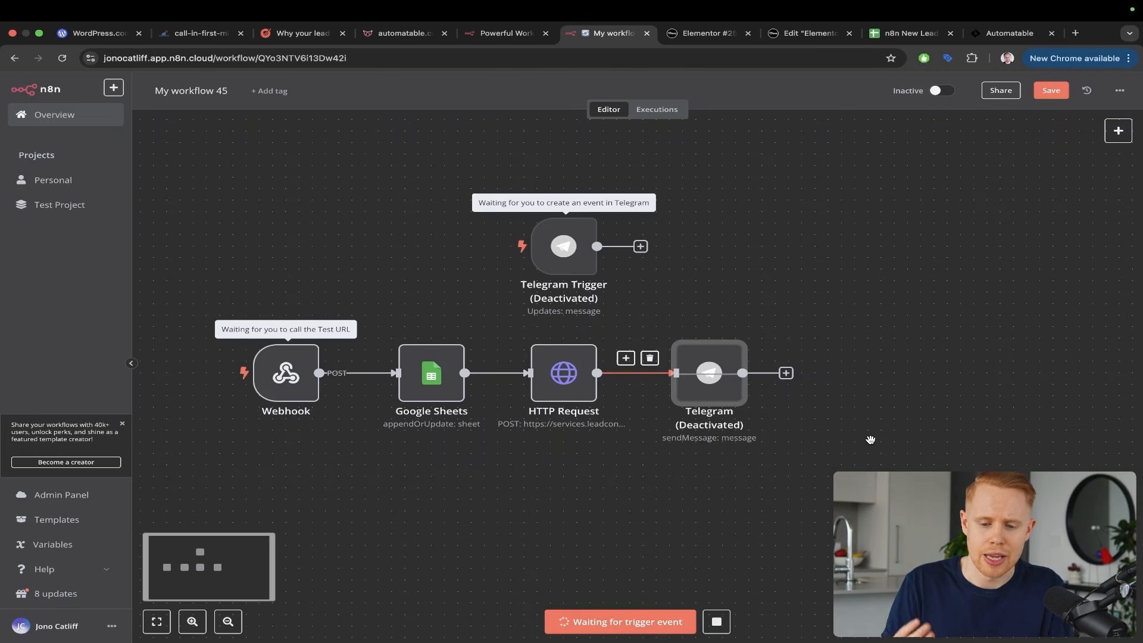
Start a test run of My workflow 45 so its Webhook waits for a call
key(super+5)
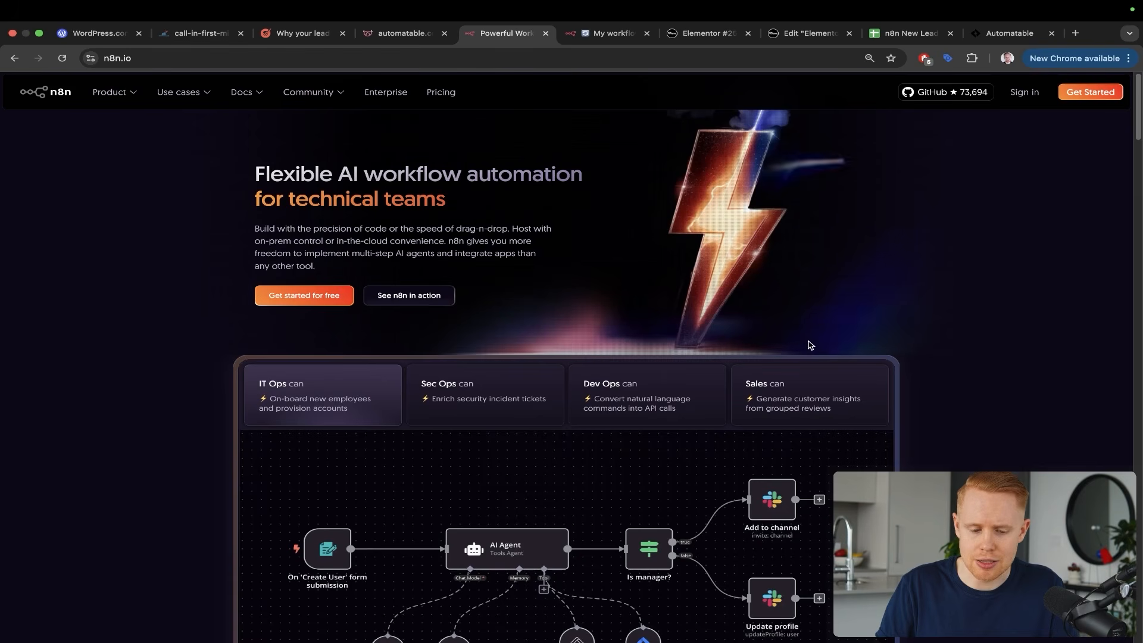
mouse_move(327, 211)
mouse_down()
mouse_move(128, 179)
mouse_move(36, 119)
mouse_up()
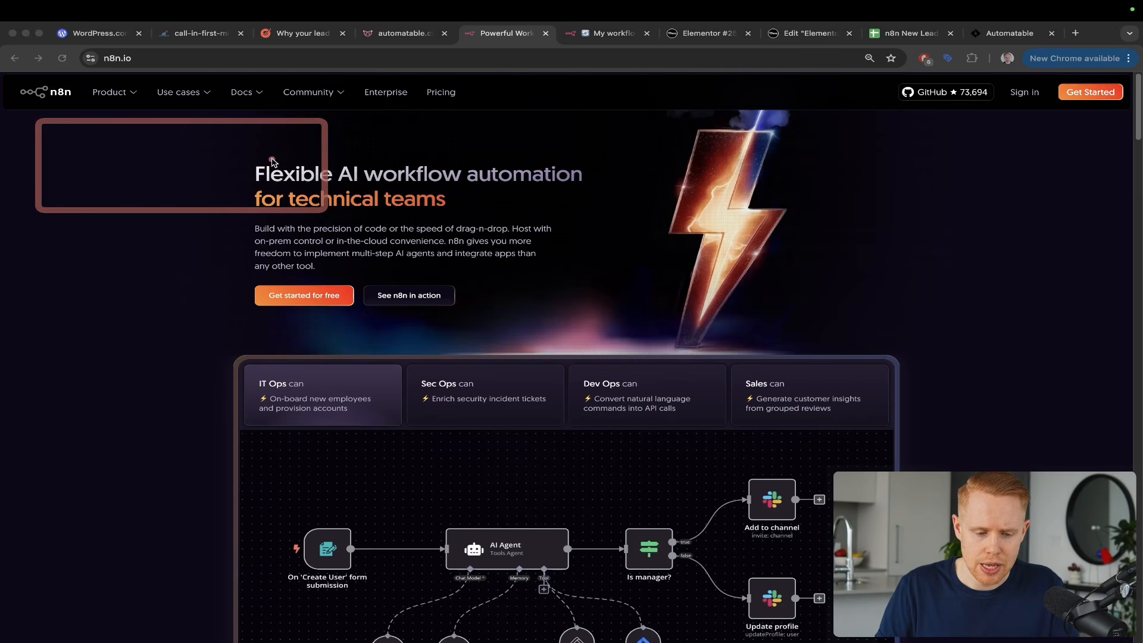
key(super+6)
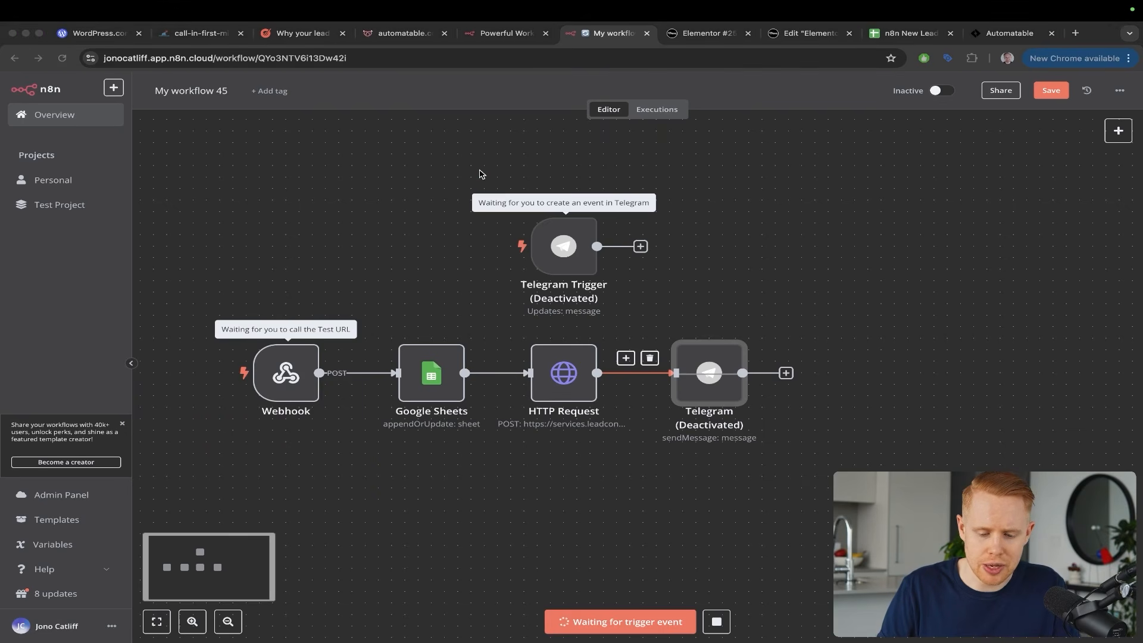
mouse_move(481, 173)
mouse_down()
mouse_move(316, 285)
mouse_move(286, 312)
mouse_move(285, 335)
mouse_up()
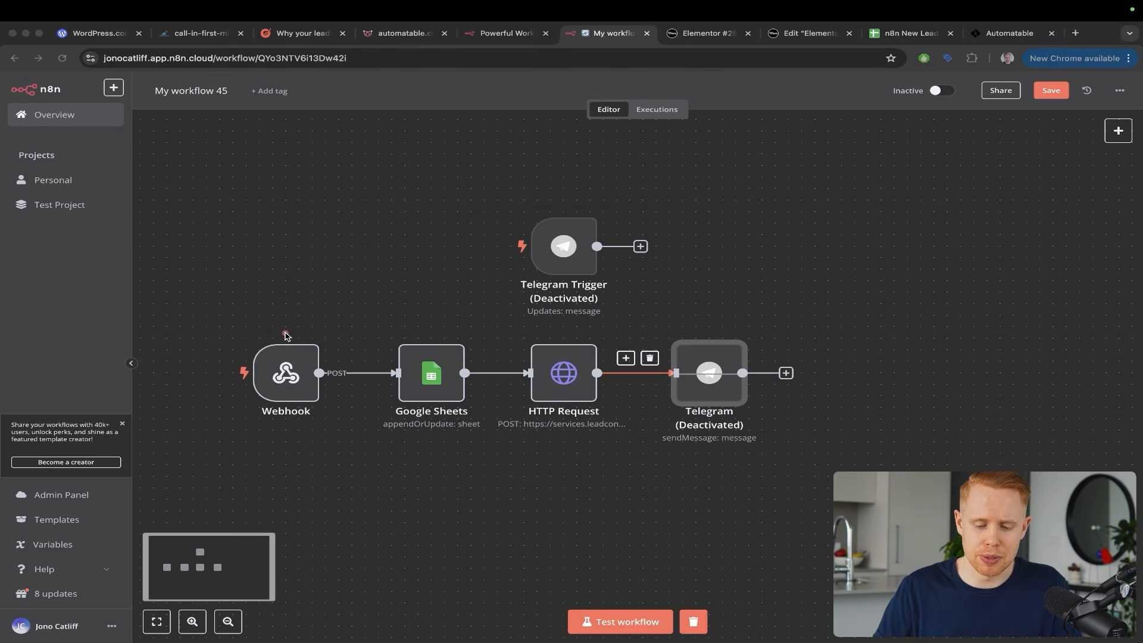
click(602, 616)
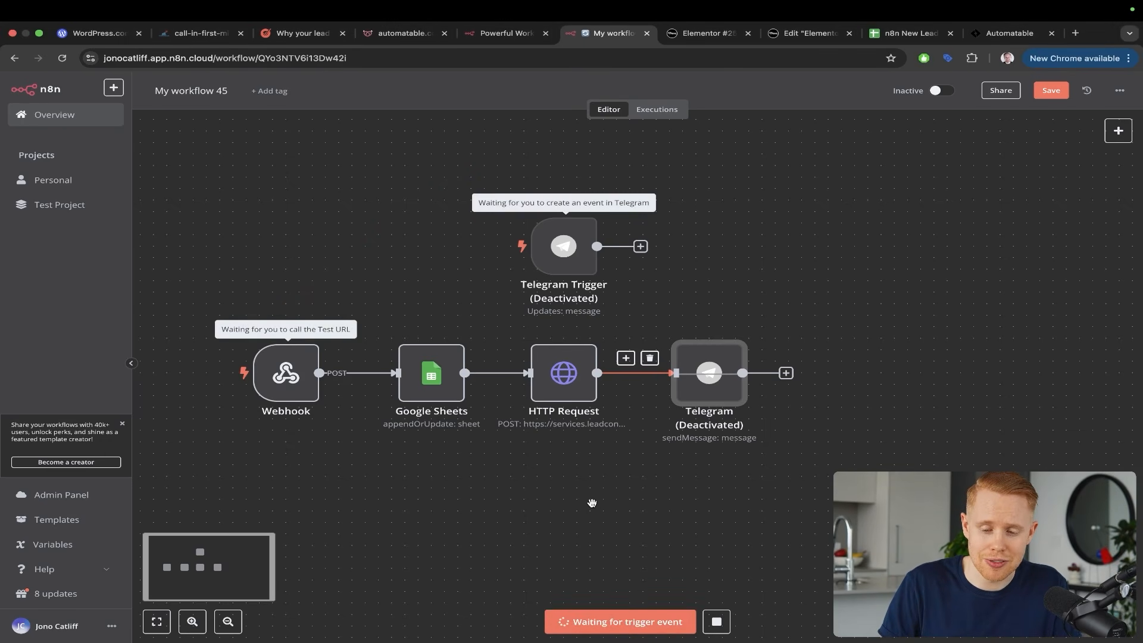
Resubmit the DJing.ca lead form to fire the webhook, then return to n8n
key(ctrl+Tab)
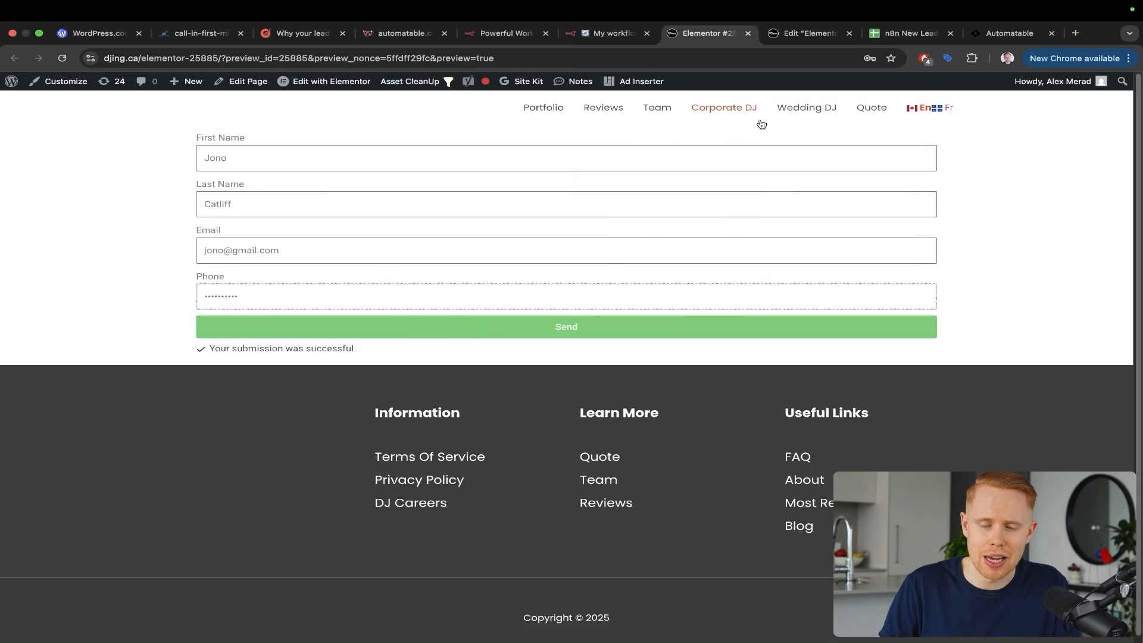
drag(761, 130, 576, 309)
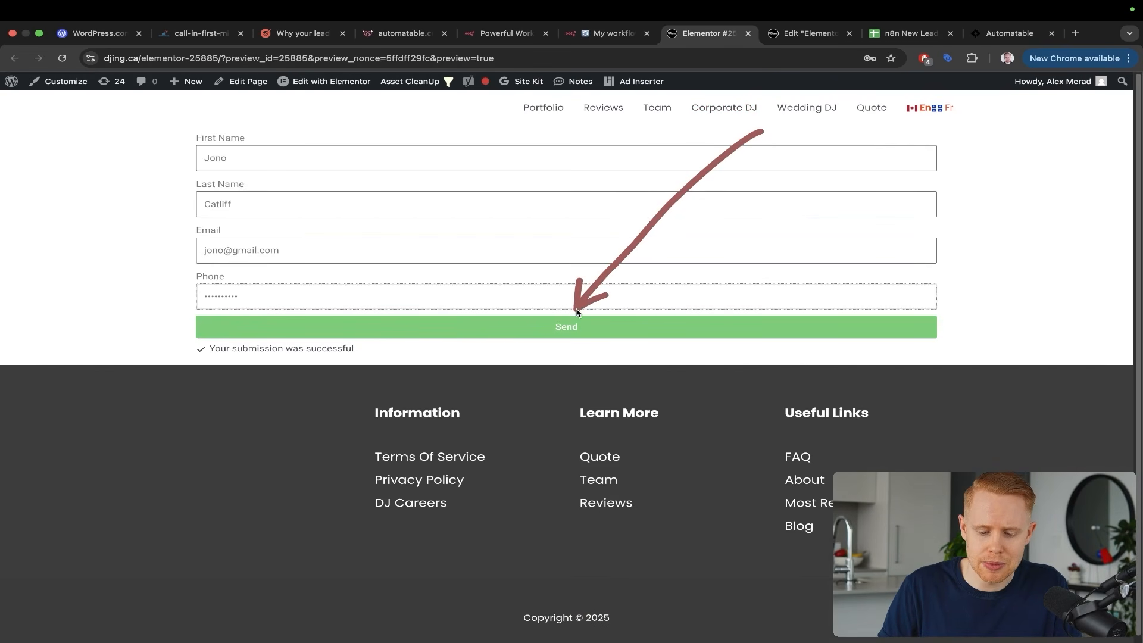
click(572, 326)
key(ctrl+shift+Tab)
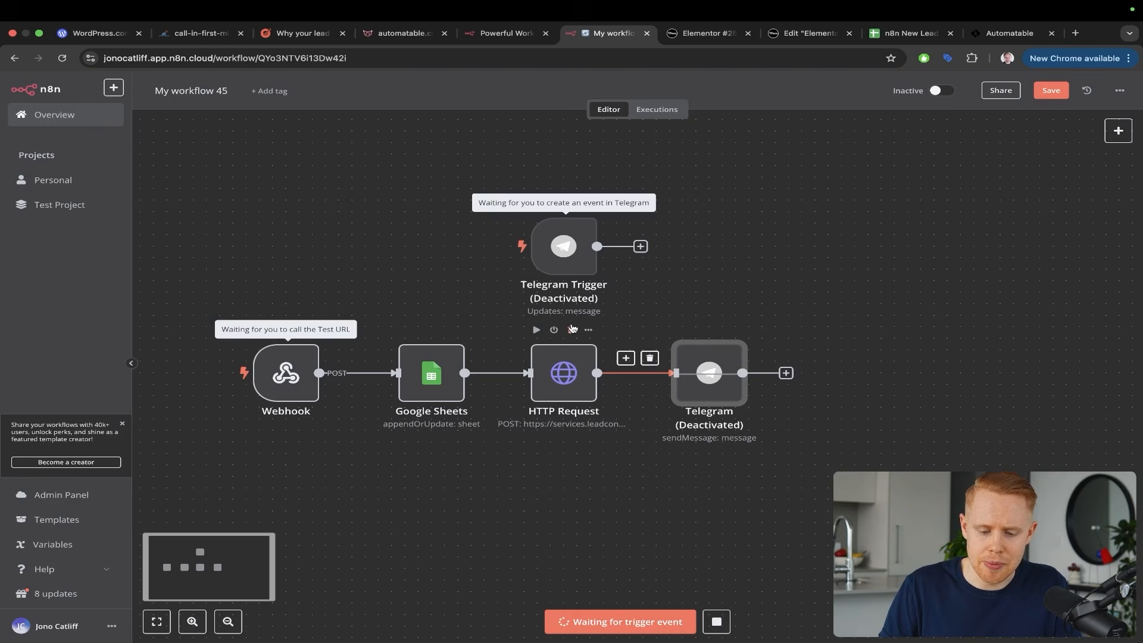
Watch the Webhook, Google Sheets and HTTP Request nodes each finish with 1 item
drag(417, 215, 422, 347)
drag(403, 191, 532, 349)
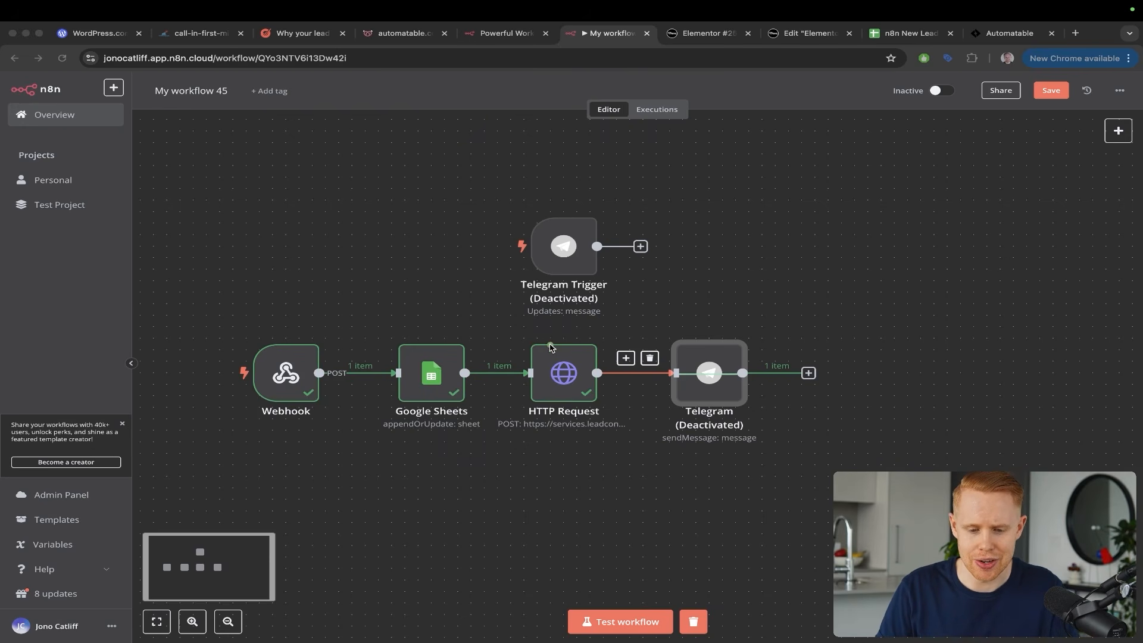
Glance at the automatable.co contact form and return to the n8n workflow
click(407, 34)
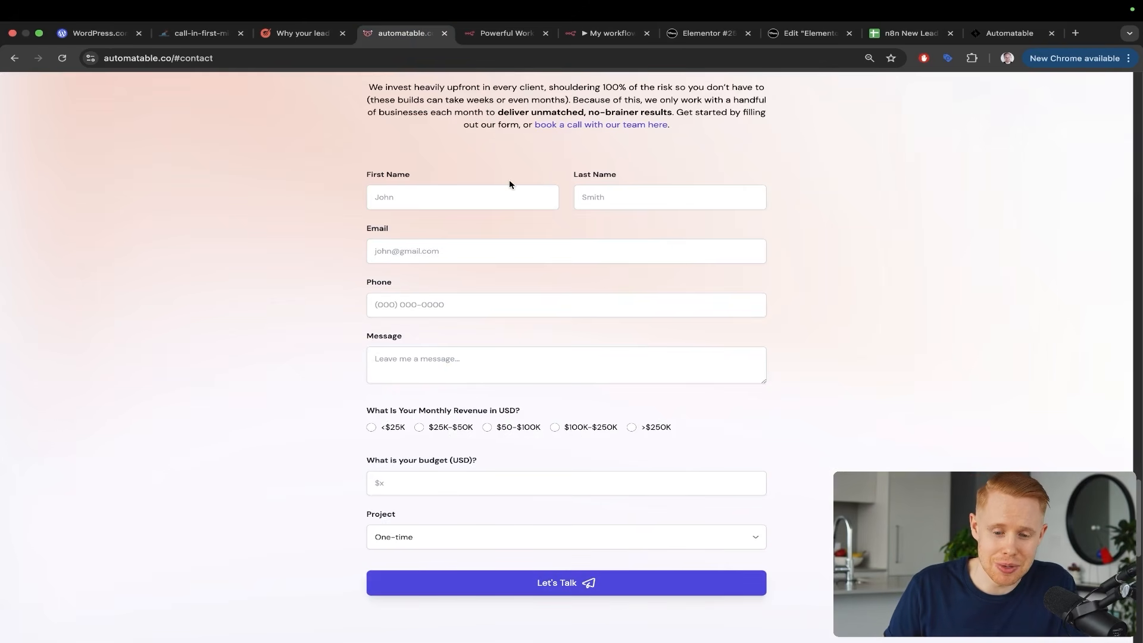
click(578, 37)
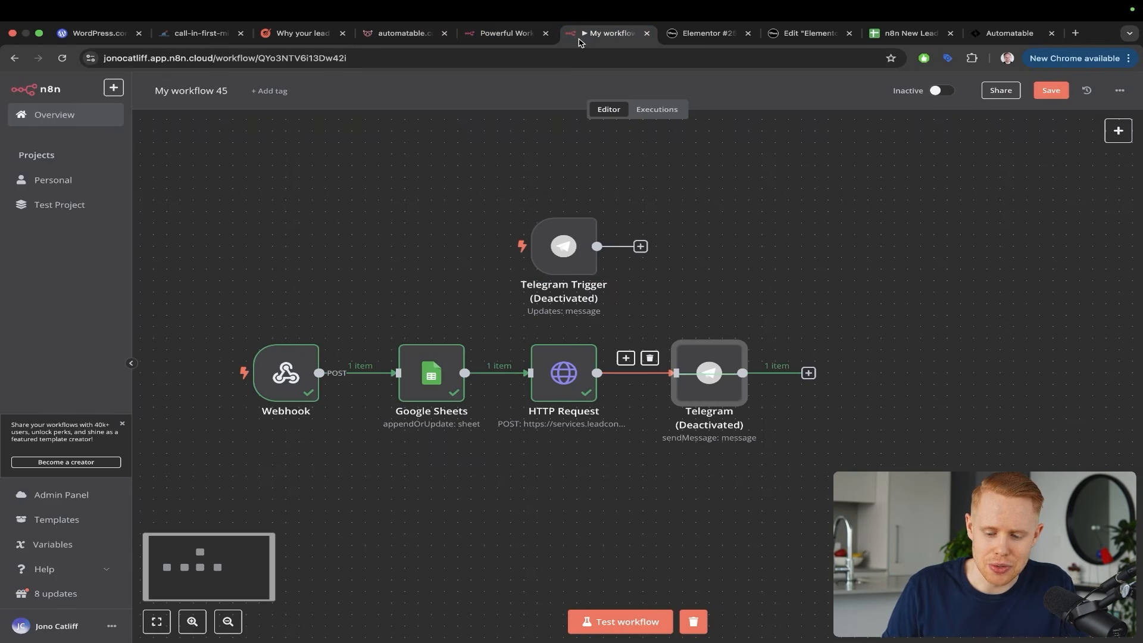
mouse_move(711, 365)
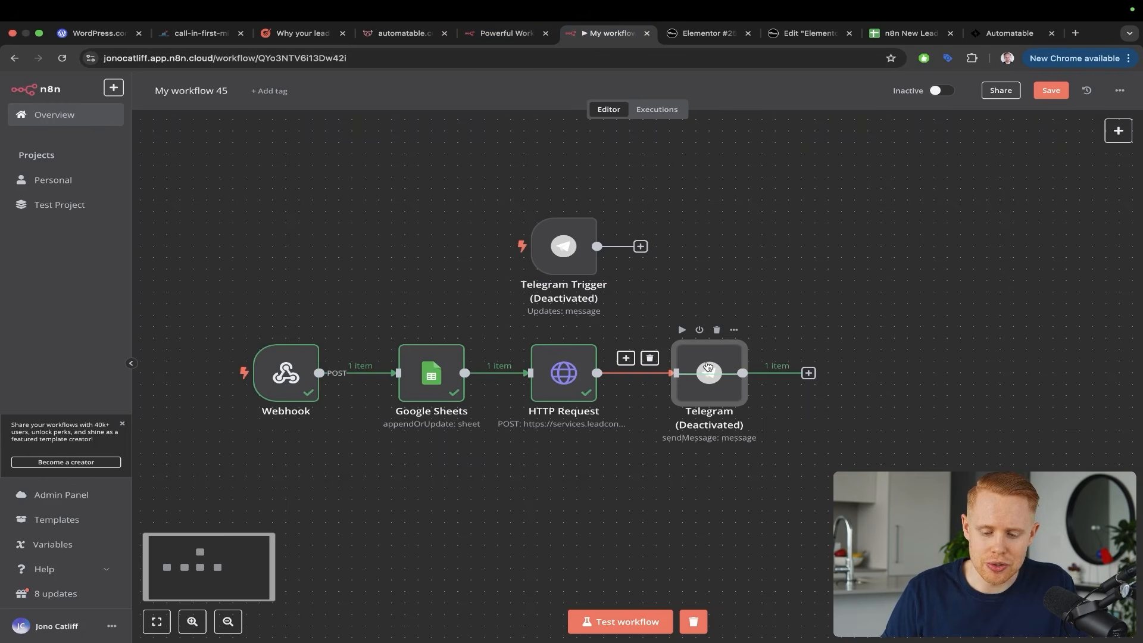
Mark up the n8n workflow, then open a new Chrome tab on the Google start page
key(ctrl+a)
drag(697, 182, 567, 344)
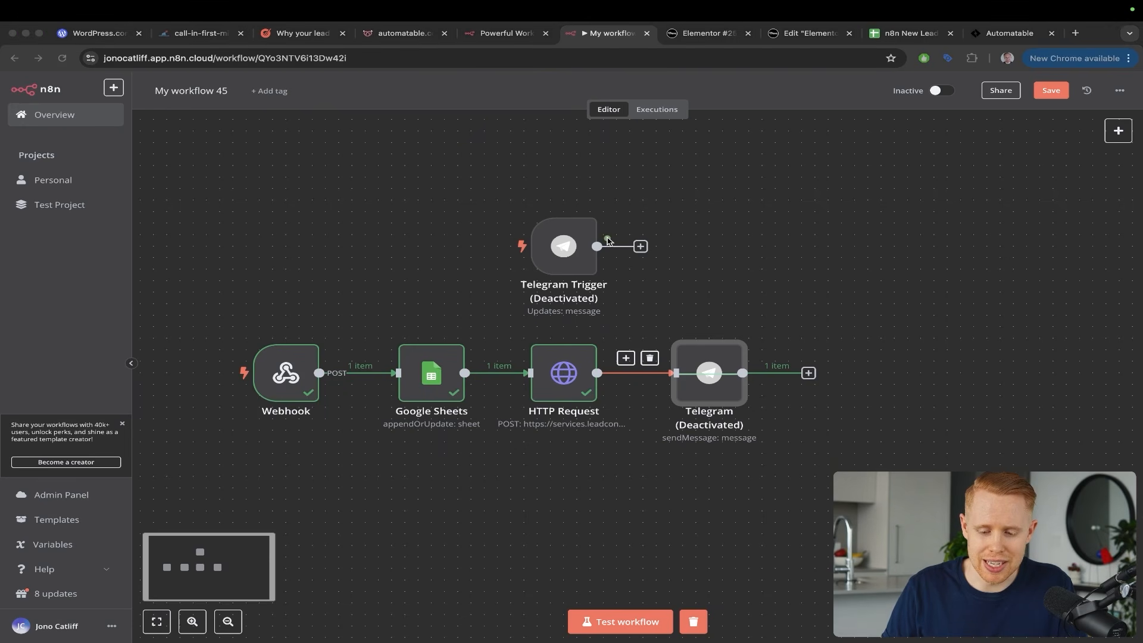
mouse_move(607, 239)
mouse_down()
mouse_move(638, 310)
mouse_move(592, 356)
mouse_up()
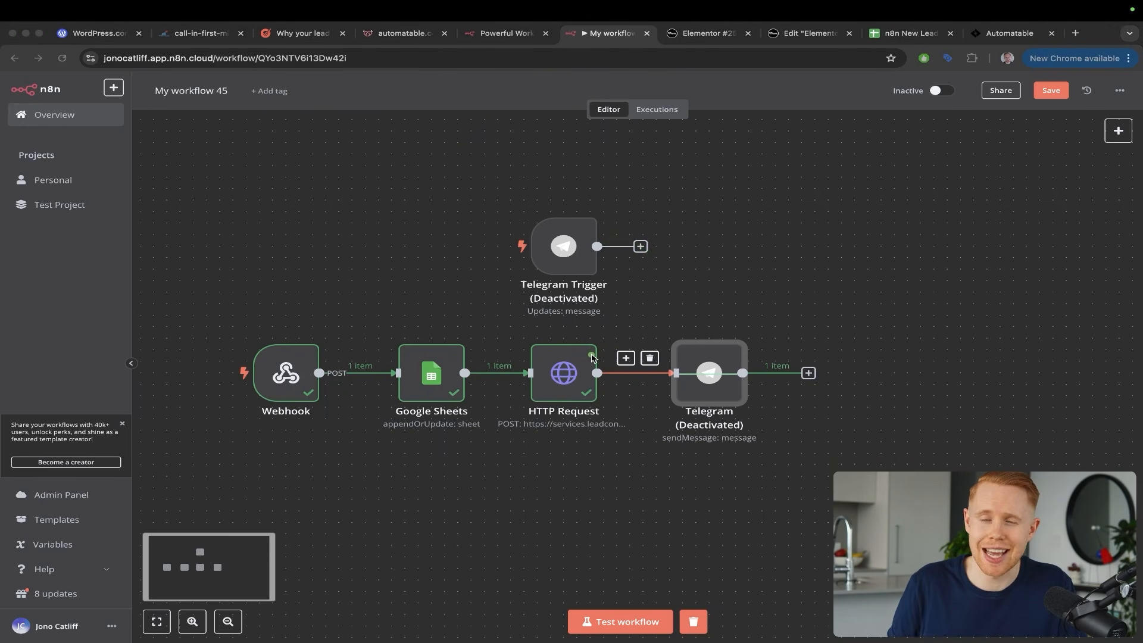
key(super+t)
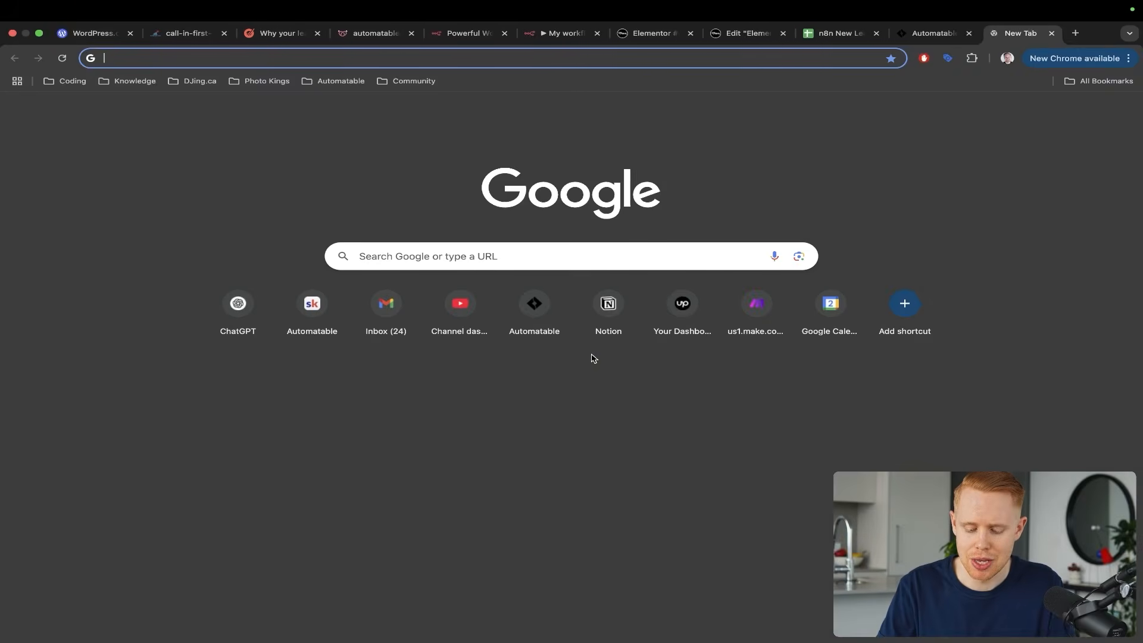
Load gohighlevel.com in the new tab
text(gohigh)
key(Return)
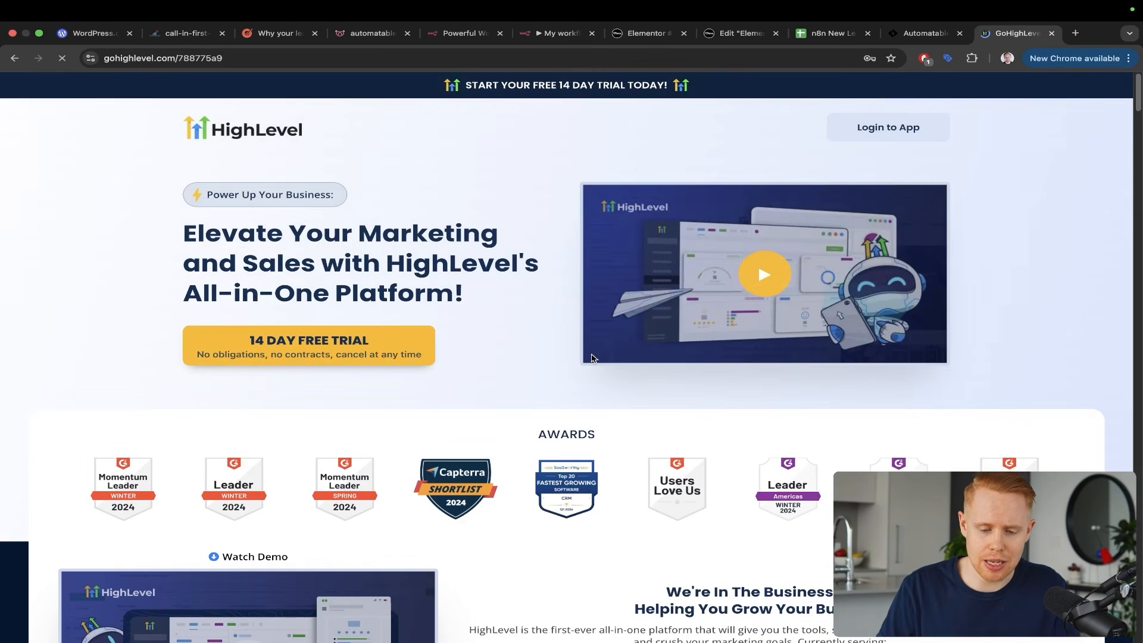
Scroll to GoHighLevel pricing ($97 Starter, $297 Unlimited), then return to the n8n editor
scroll(732, 420, down, 15)
scroll(732, 421, down, 20)
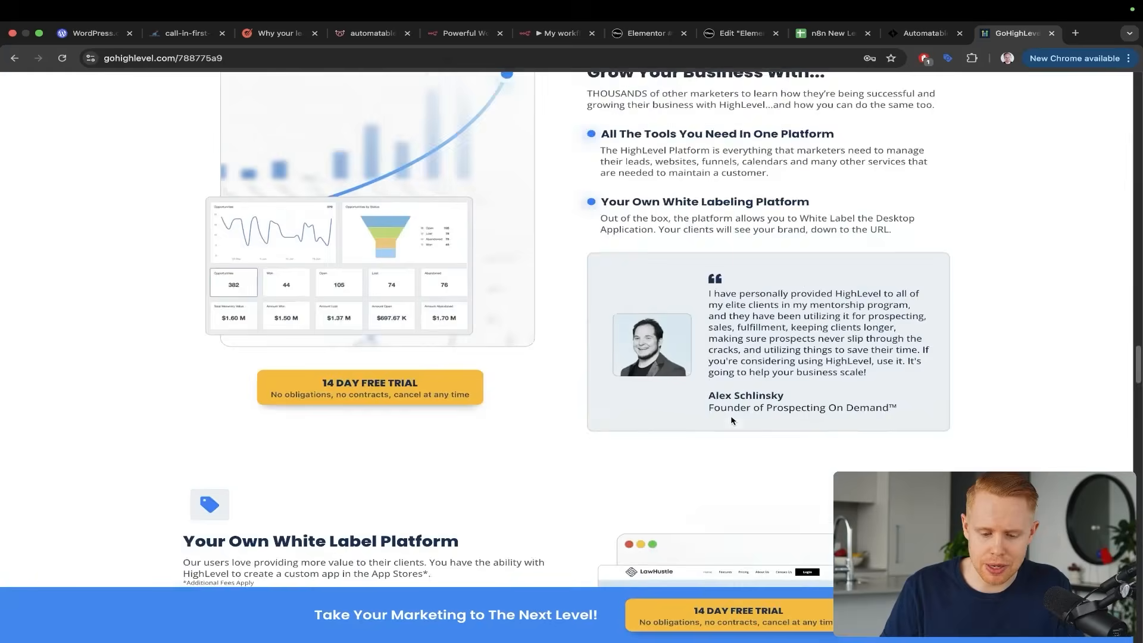
scroll(733, 420, down, 20)
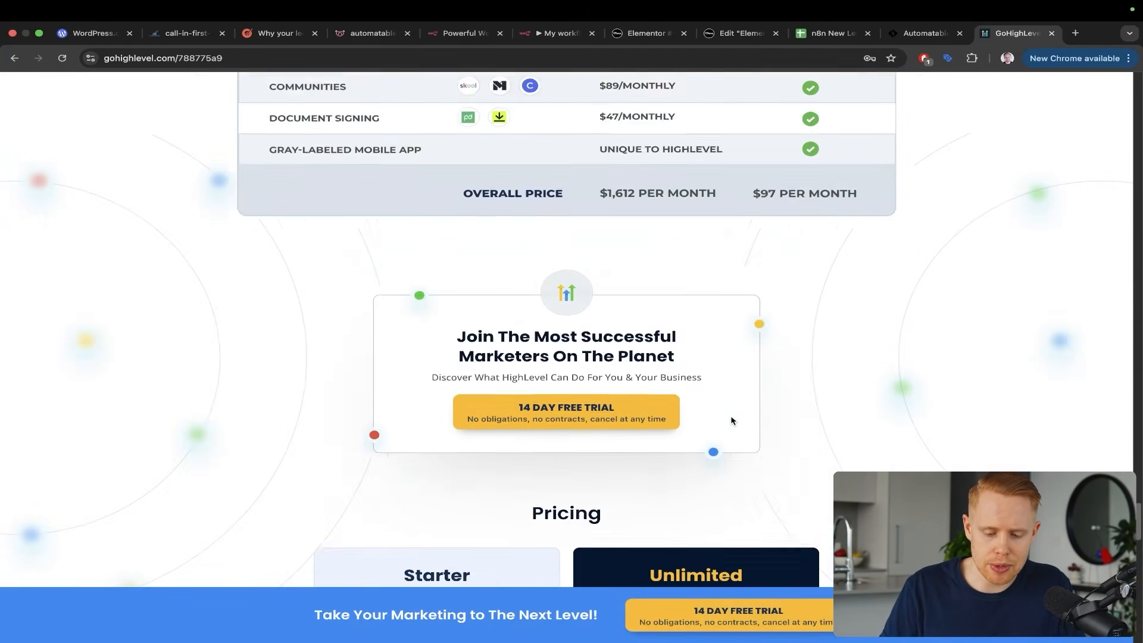
mouse_move(401, 123)
mouse_down()
mouse_move(326, 247)
mouse_move(376, 316)
mouse_move(432, 309)
mouse_up()
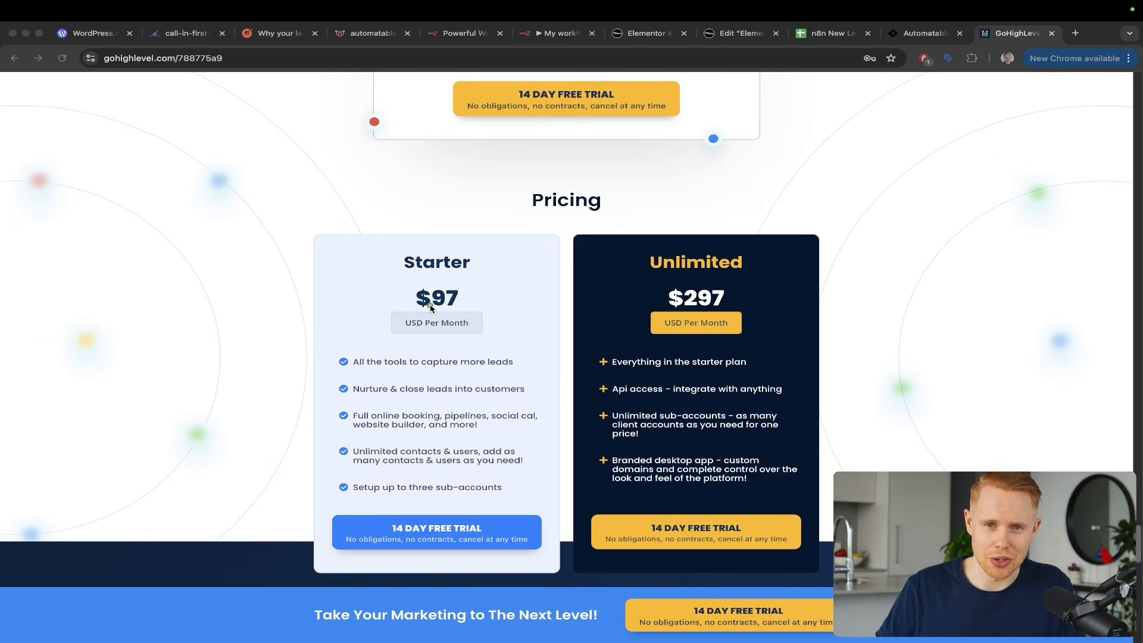
key(Escape)
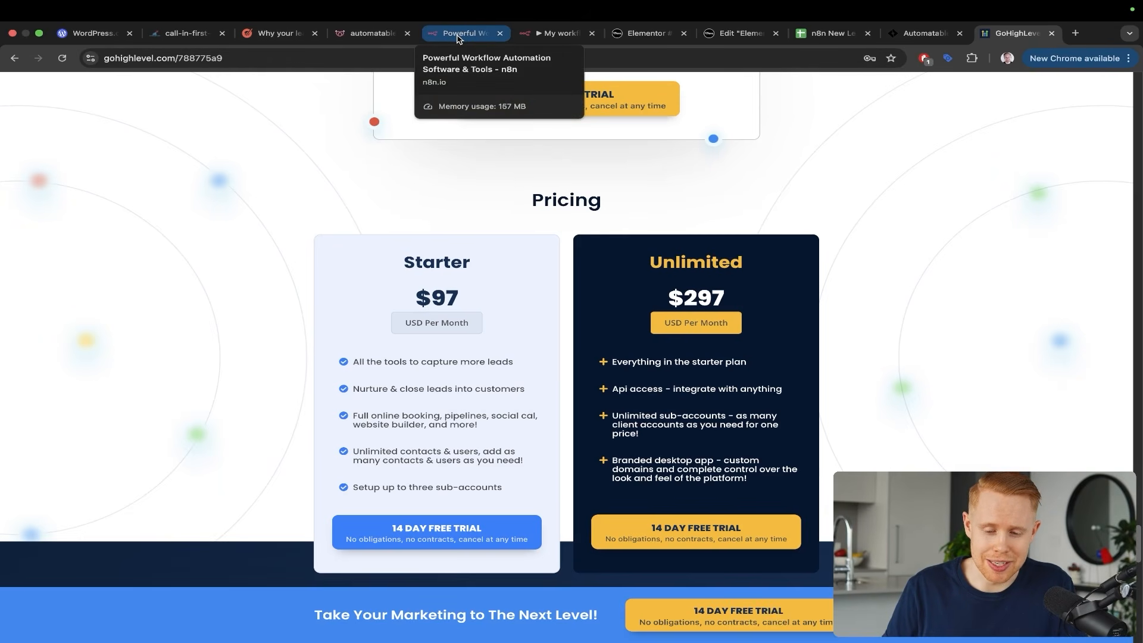
click(550, 34)
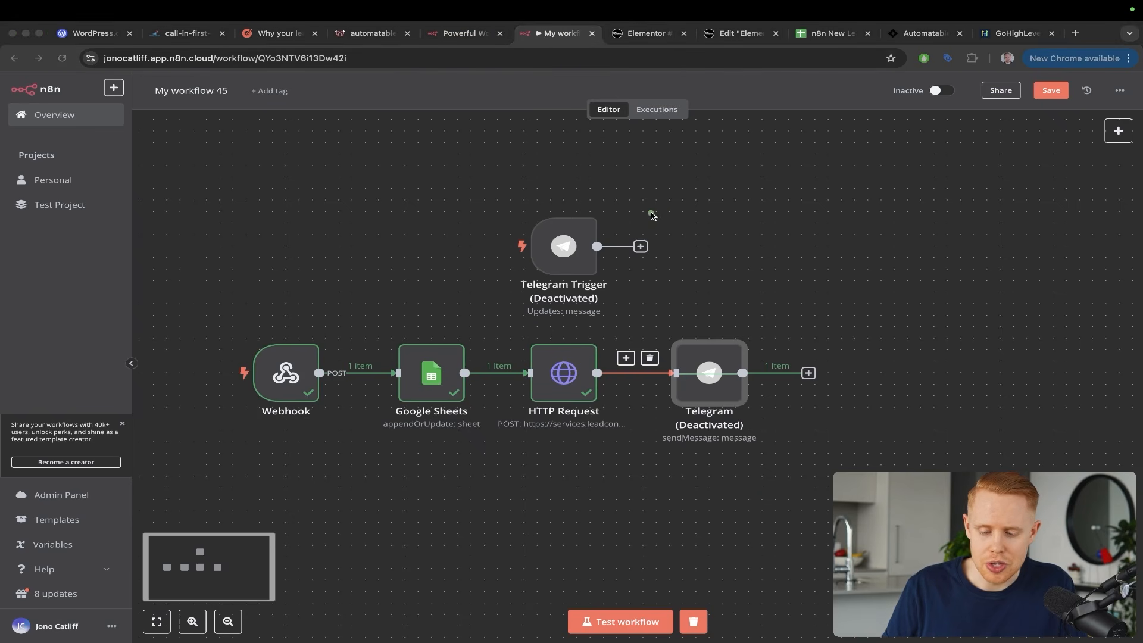
Activate the deactivated Telegram sendMessage node
mouse_move(652, 212)
mouse_down()
mouse_move(747, 288)
mouse_move(719, 335)
mouse_up()
key(Escape)
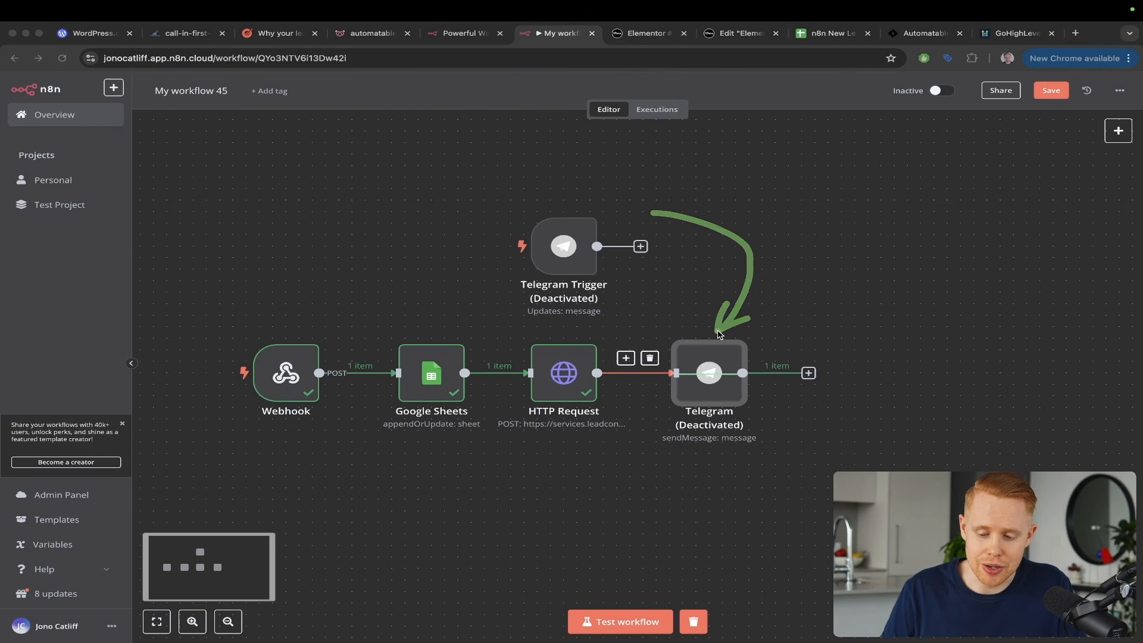
mouse_move(719, 361)
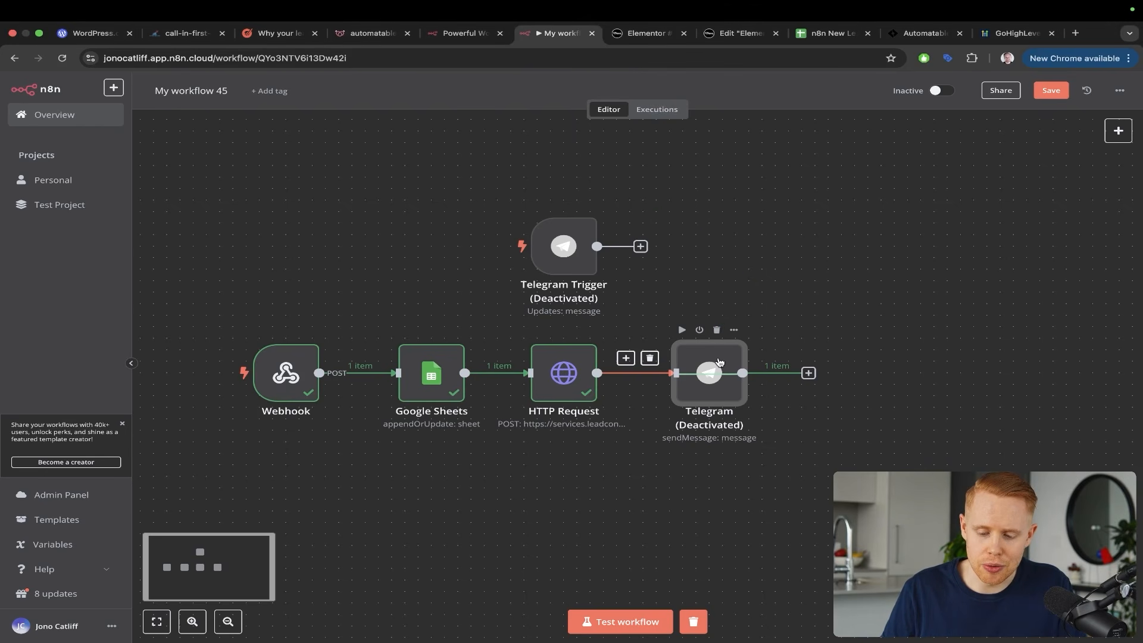
click(701, 335)
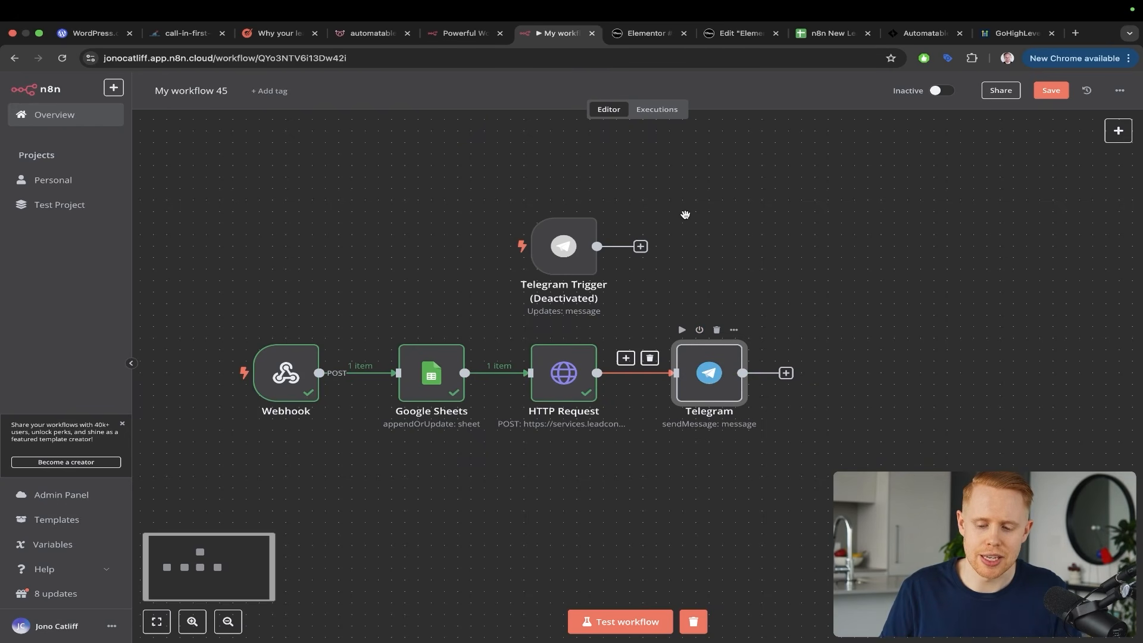
Test-run just the Telegram step so it outputs 1 item with a green check
key(ctrl+a)
mouse_move(694, 174)
mouse_down()
mouse_move(770, 244)
mouse_move(730, 350)
mouse_up()
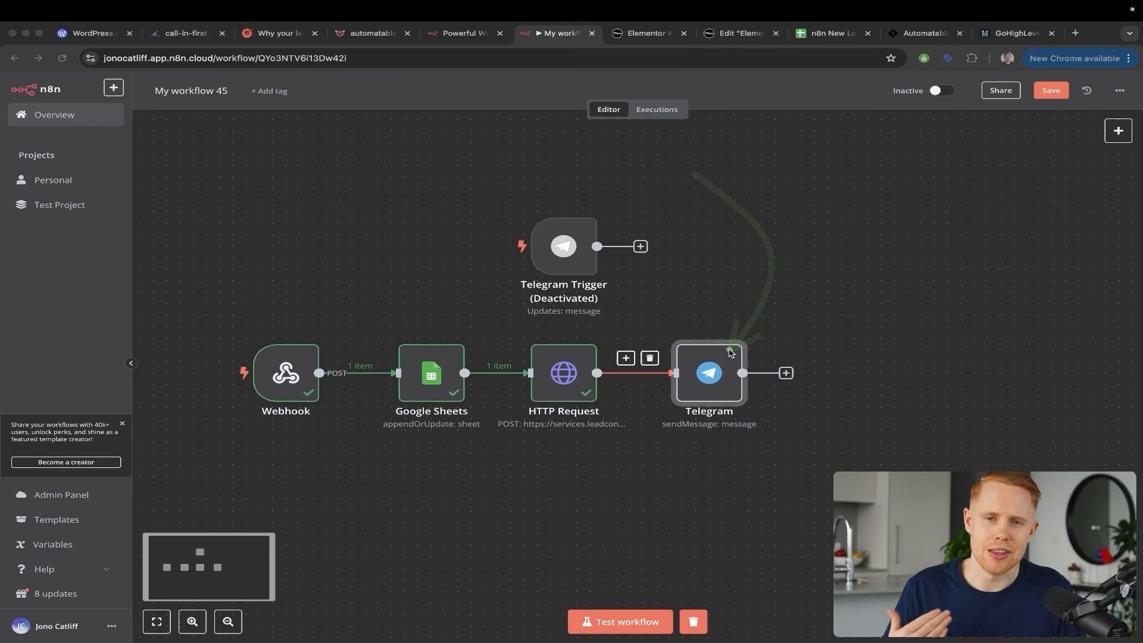
key(Escape)
mouse_move(687, 342)
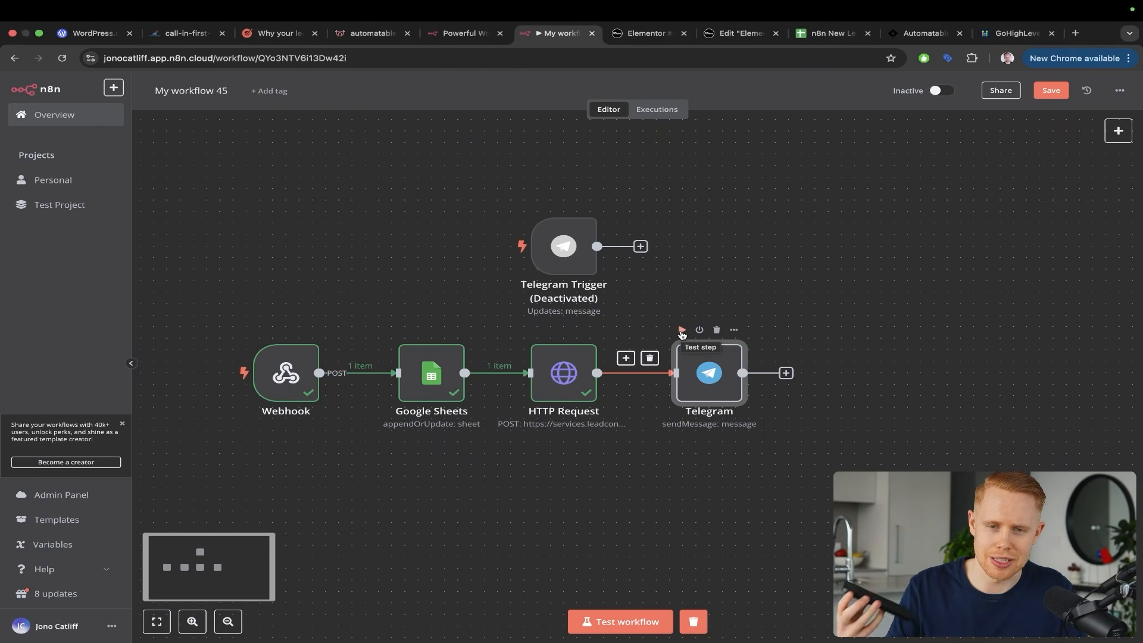
click(682, 331)
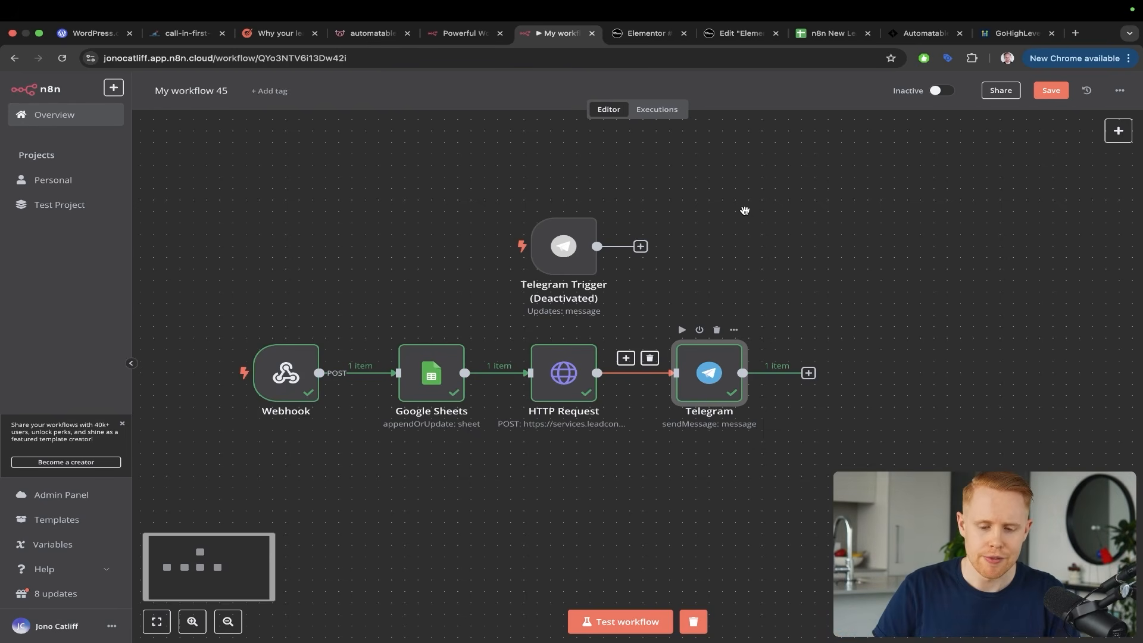
key(ctrl+alt+a)
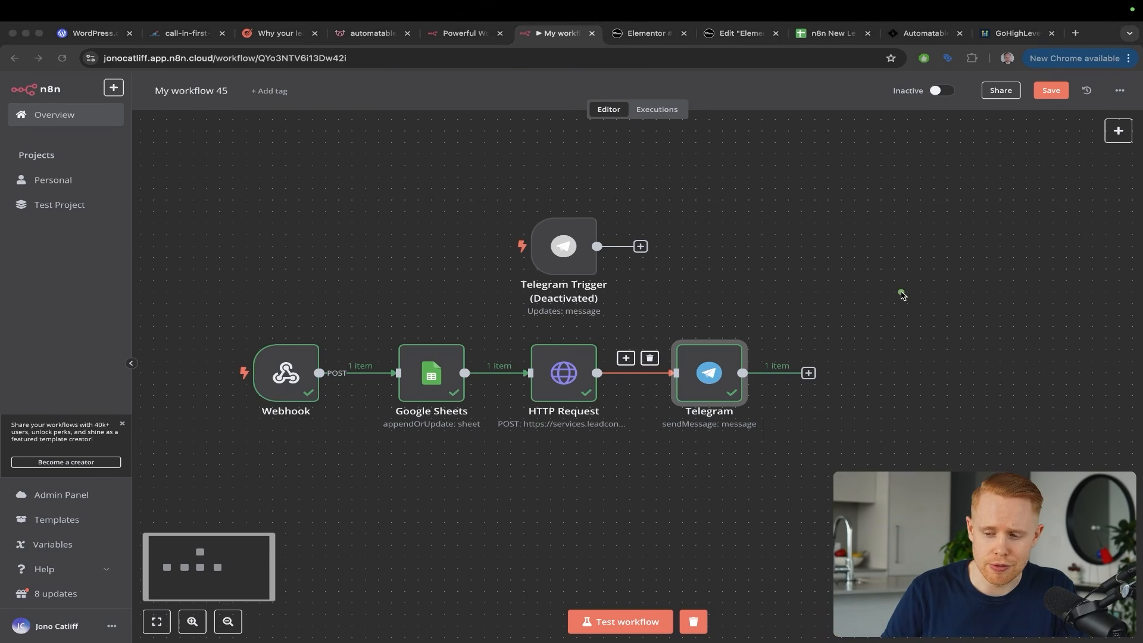
mouse_move(901, 290)
mouse_down()
mouse_move(993, 187)
mouse_move(1115, 102)
mouse_up()
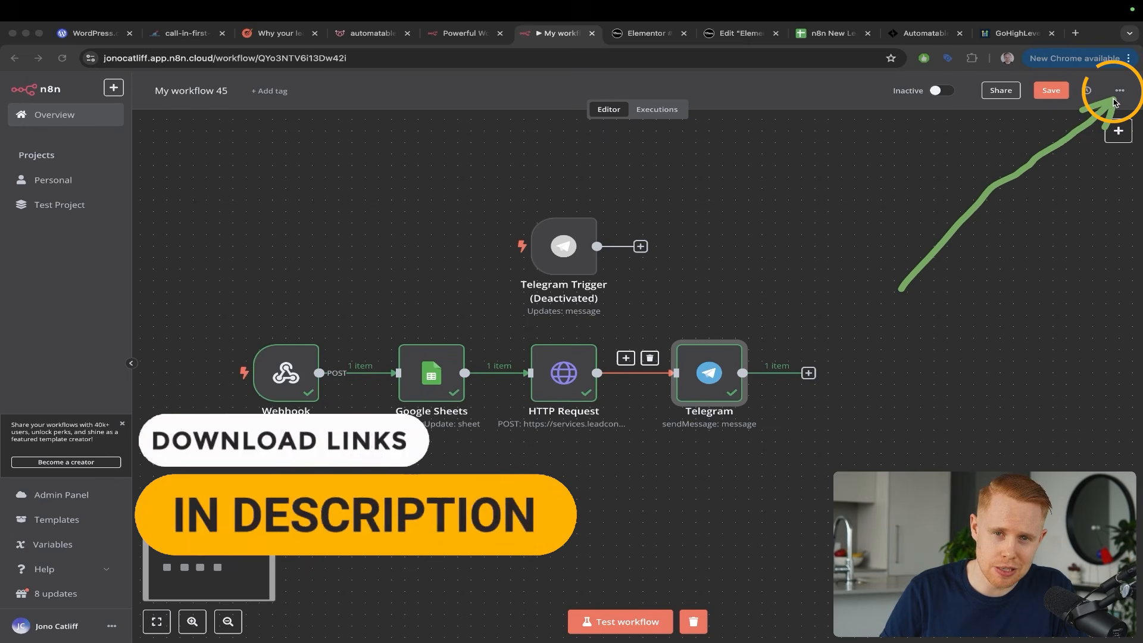
key(ctrl+alt+a)
click(1119, 90)
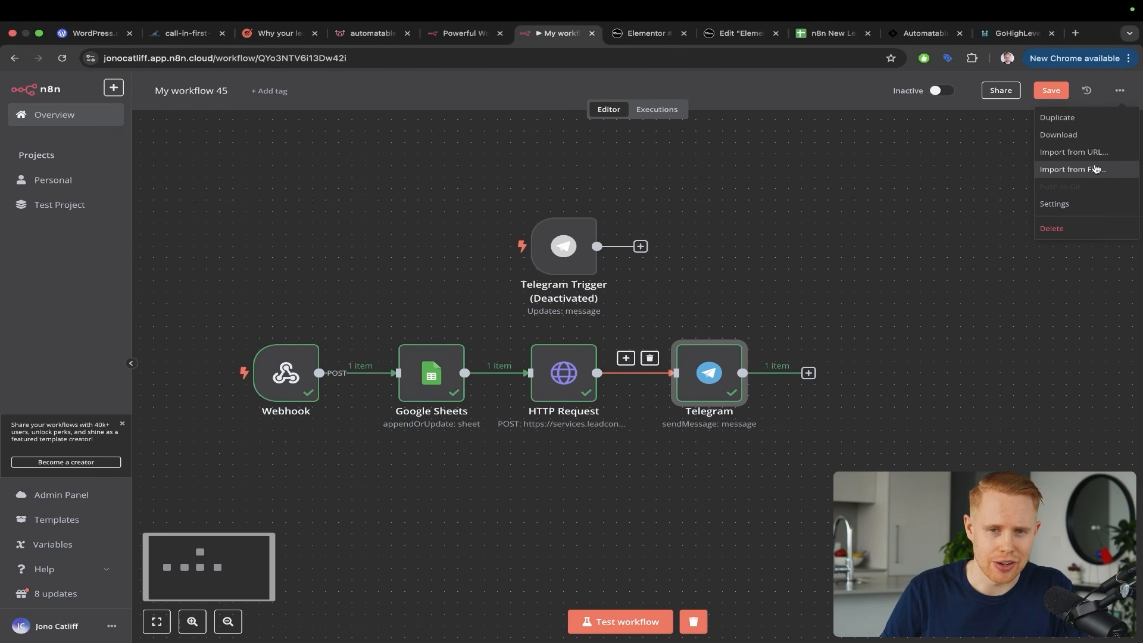
click(1095, 169)
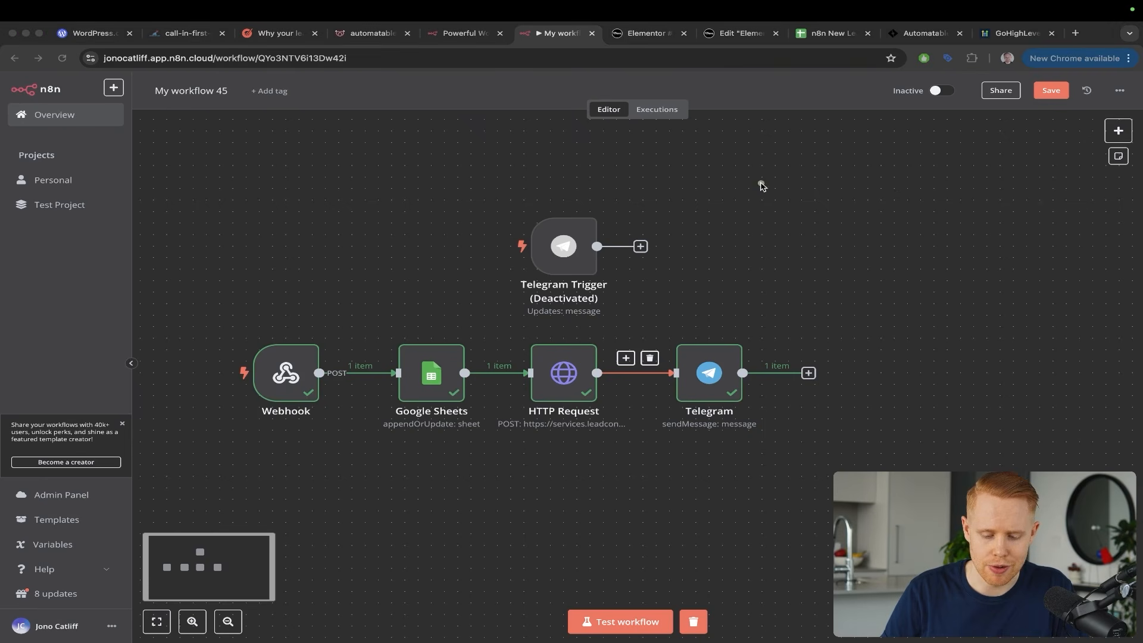
mouse_move(209, 156)
mouse_down()
mouse_move(717, 459)
mouse_move(853, 488)
mouse_up()
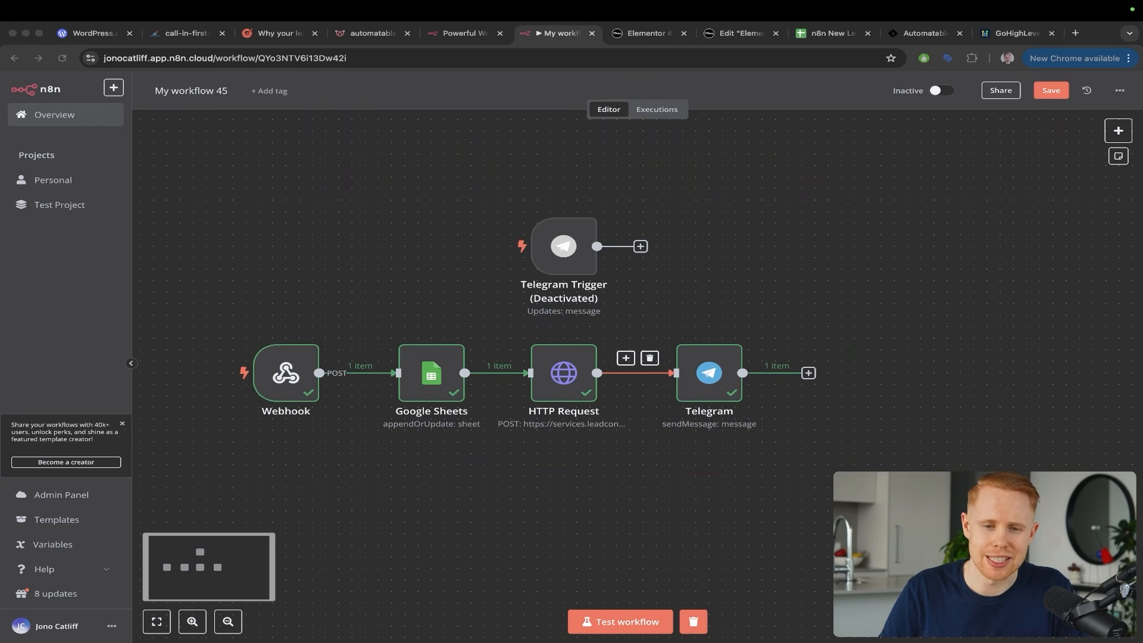
key(Escape)
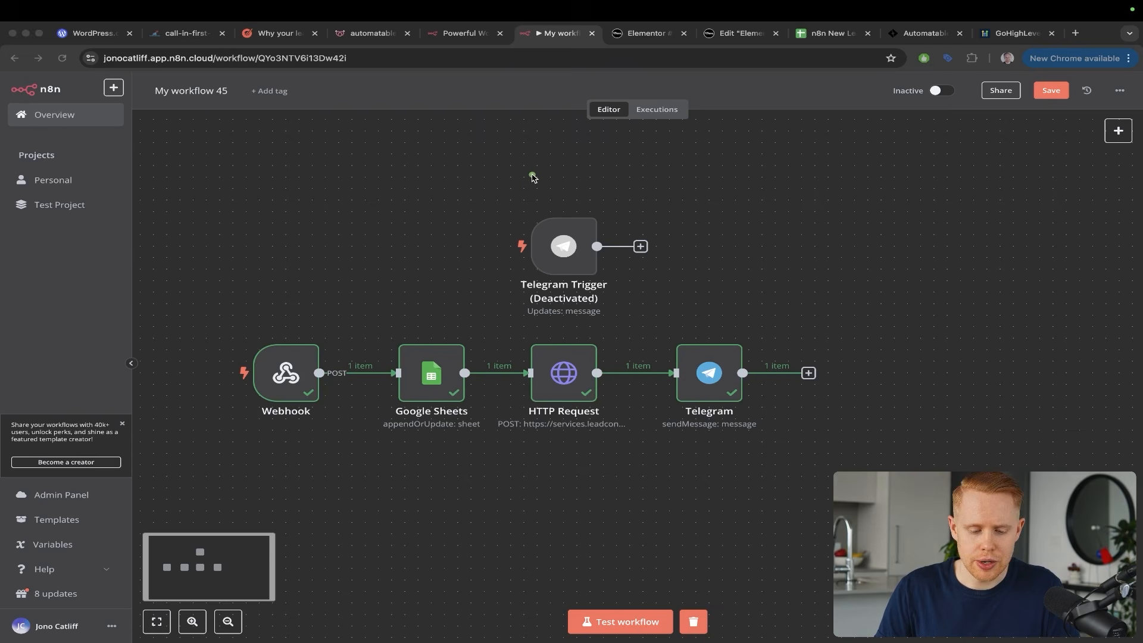
Draw an arrow pointing out the Webhook node, then switch to the automatable.co contact form
mouse_move(533, 177)
mouse_down()
mouse_move(351, 267)
mouse_move(301, 341)
mouse_up()
key(ctrl+s)
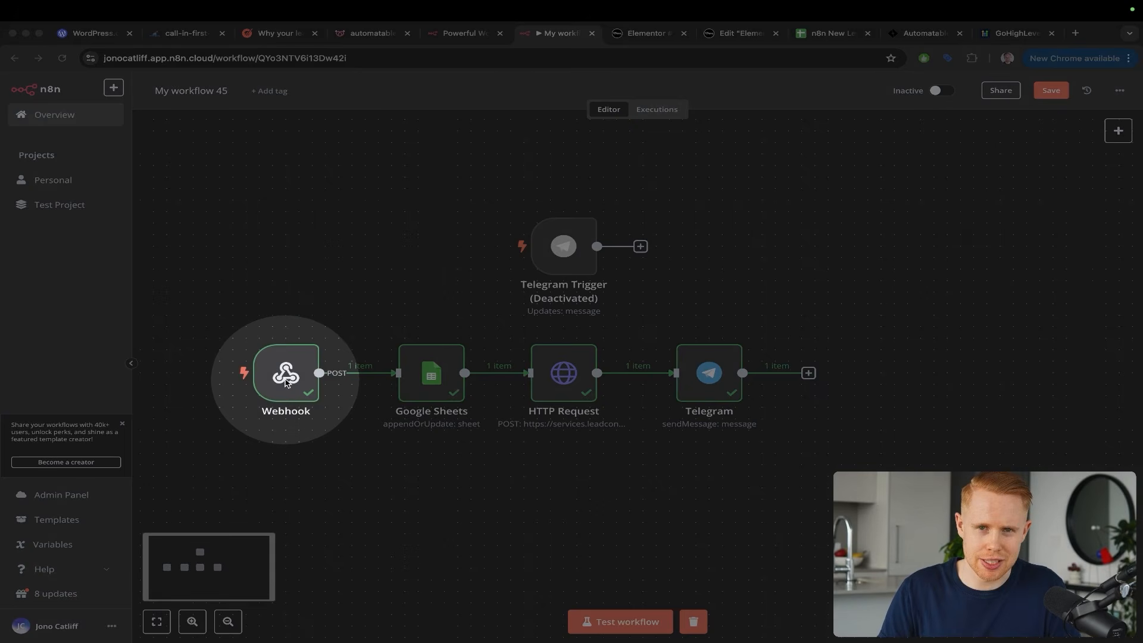
key(ctrl+s)
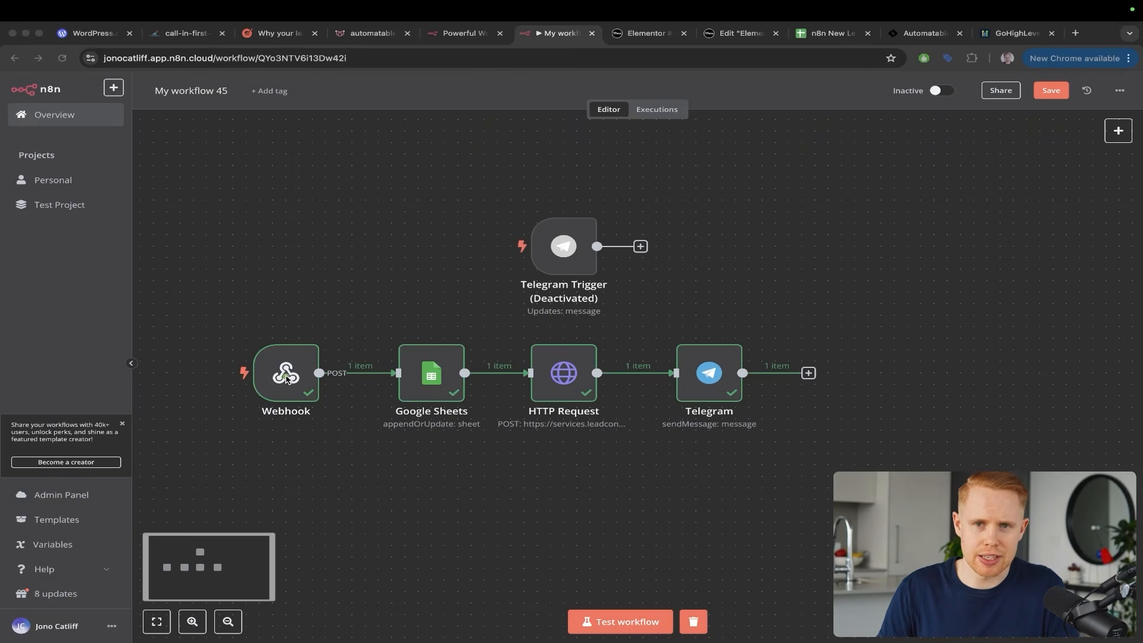
key(Escape)
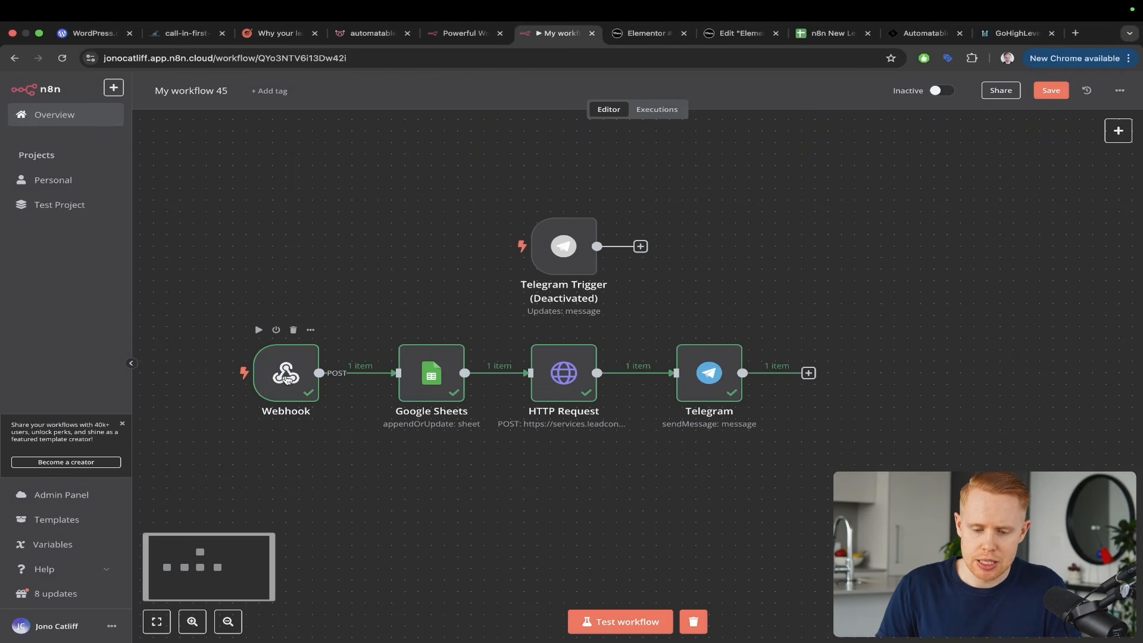
key(super+4)
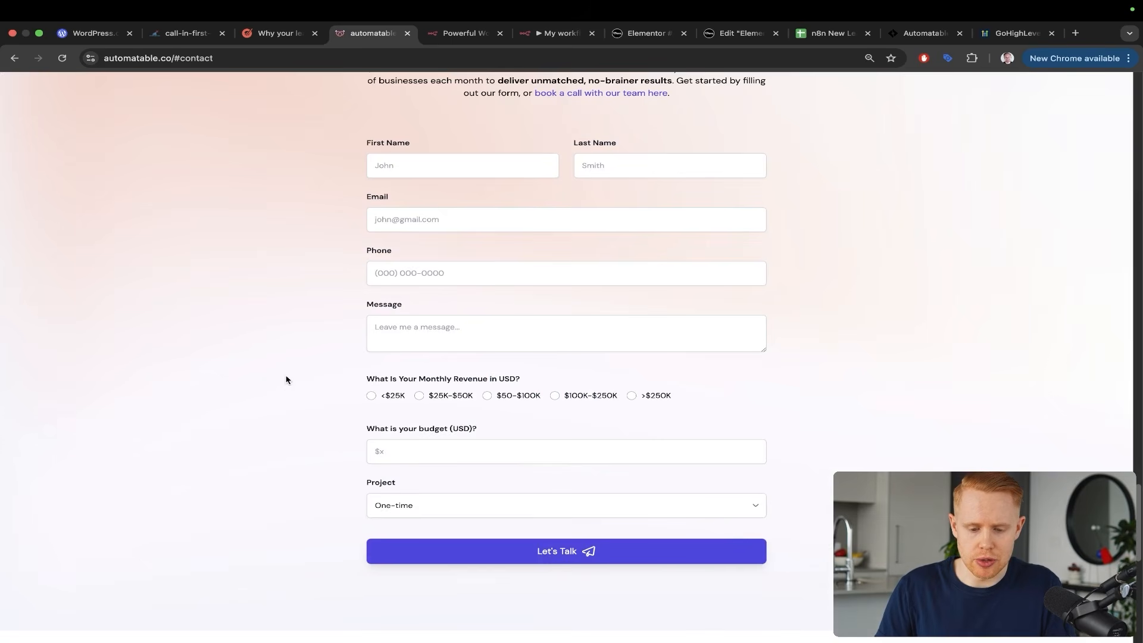
Review the empty fields of the automatable.co Apply here form, then go back to n8n
scroll(368, 340, up, 20)
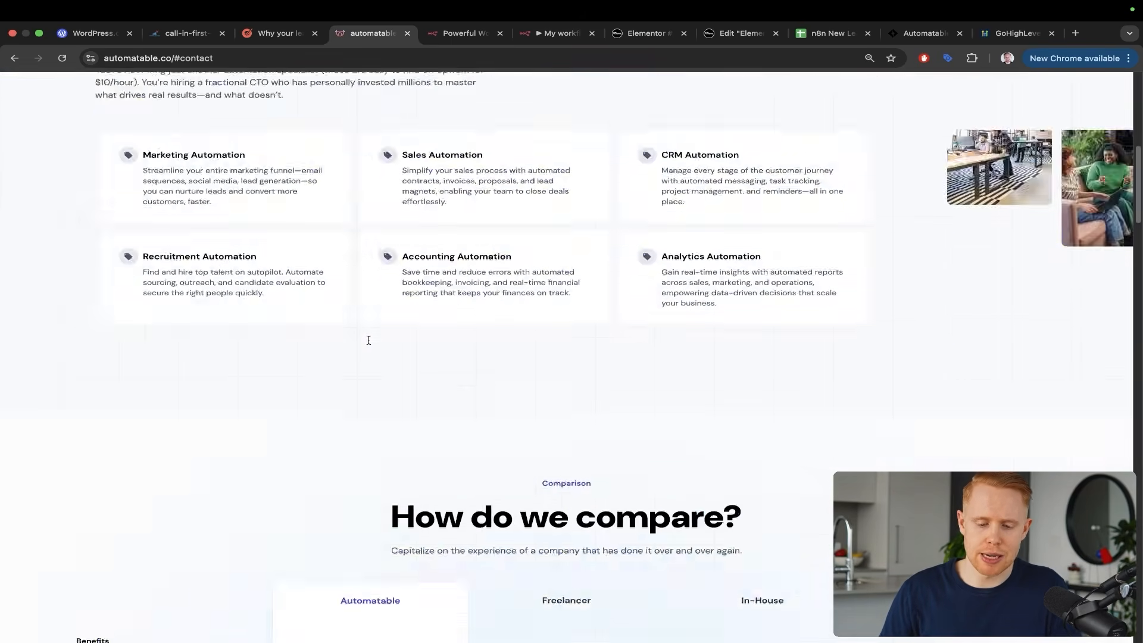
click(584, 348)
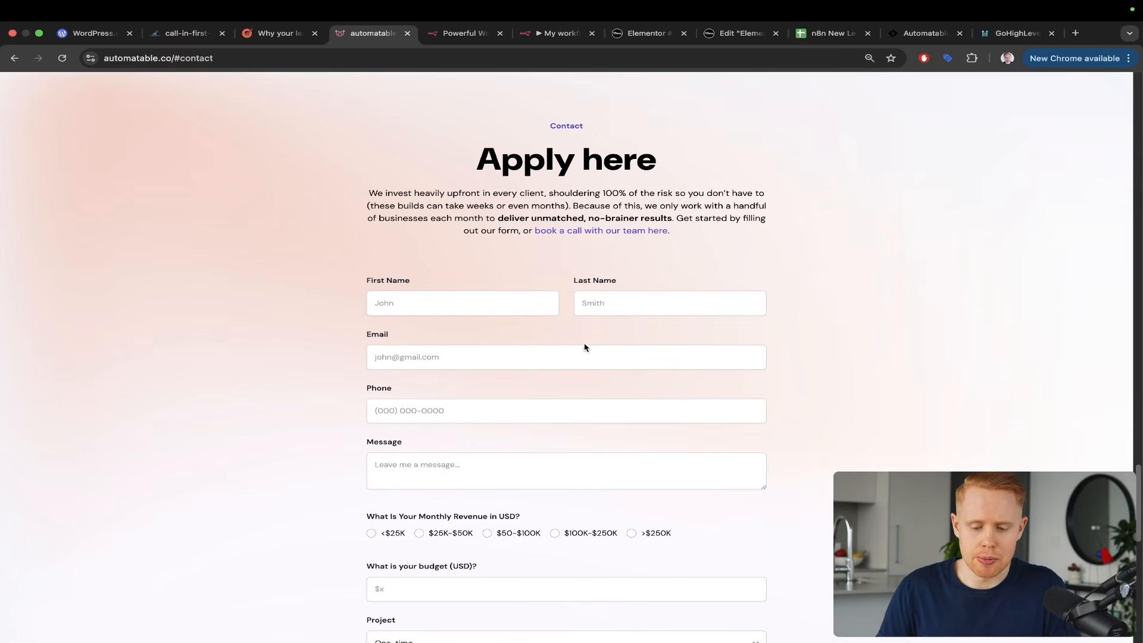
drag(630, 152, 456, 233)
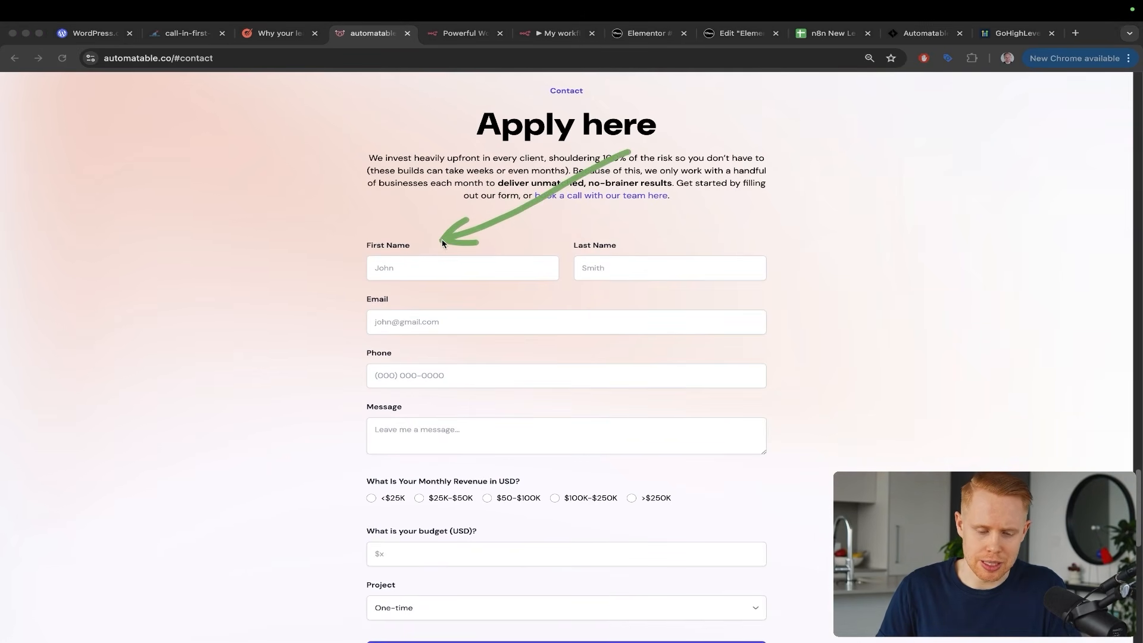
mouse_move(678, 156)
mouse_down()
mouse_move(652, 236)
mouse_move(493, 288)
mouse_up()
drag(579, 294, 484, 342)
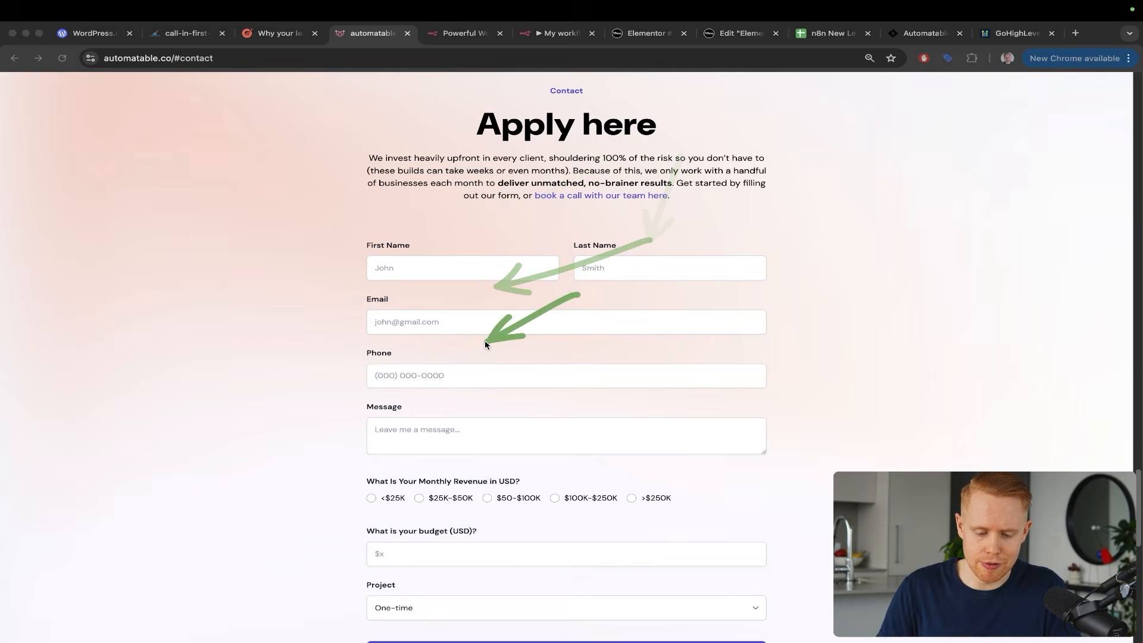
mouse_move(732, 313)
mouse_down()
mouse_move(594, 429)
mouse_move(556, 439)
mouse_up()
scroll(652, 277, down, 3)
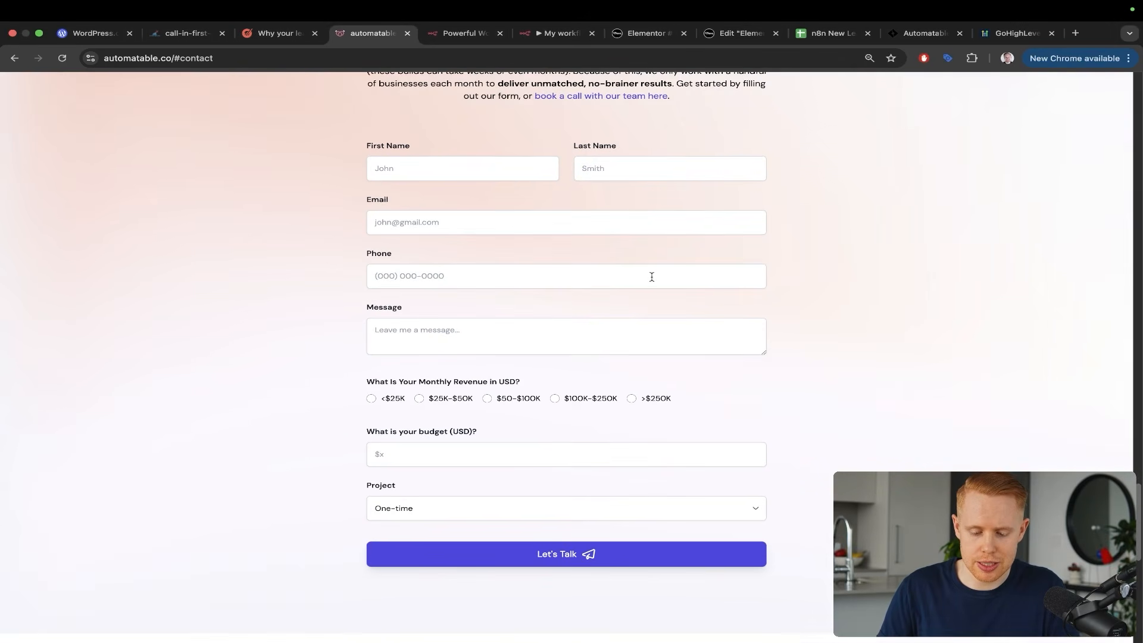
mouse_move(652, 277)
mouse_down()
mouse_move(747, 424)
mouse_move(576, 544)
mouse_up()
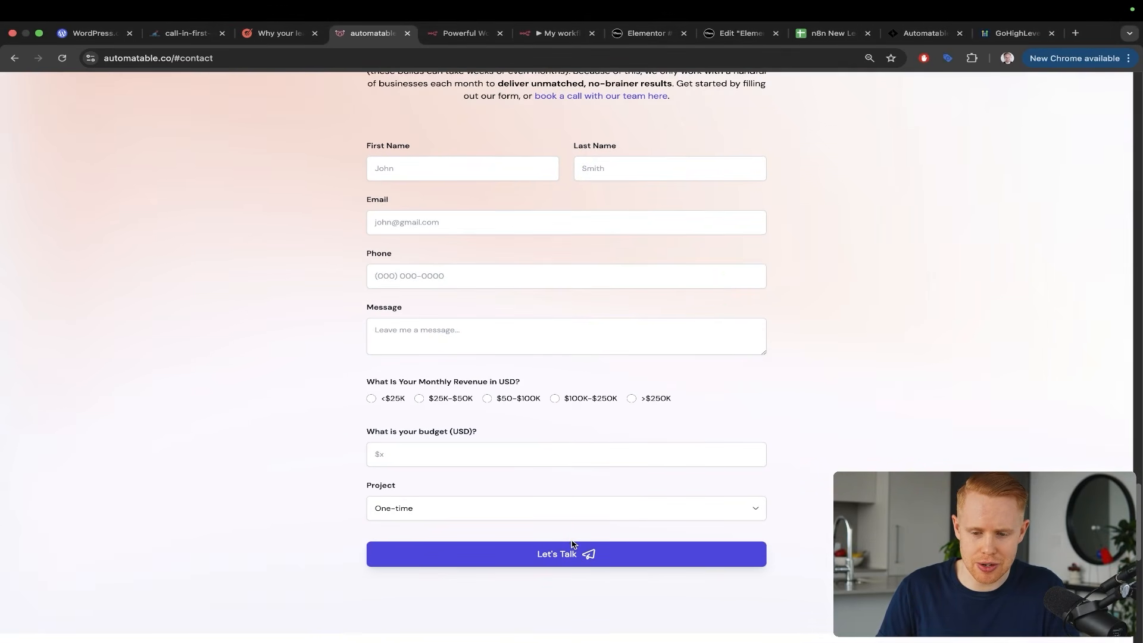
click(556, 33)
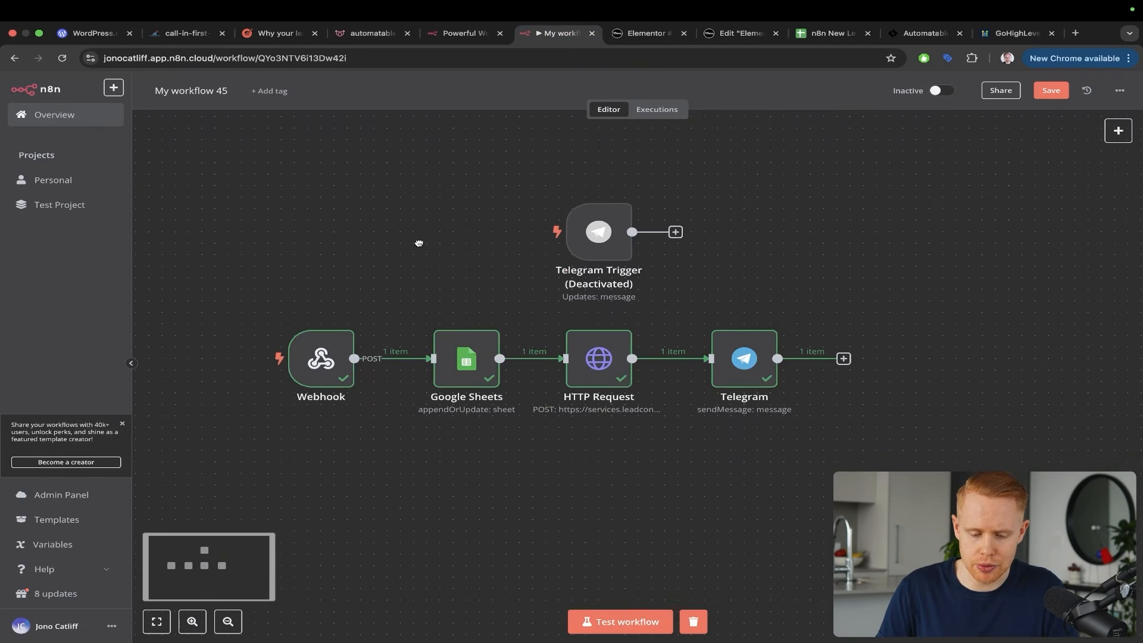
Save My workflow 45 and create a new workflow in the Personal project
drag(419, 243, 442, 230)
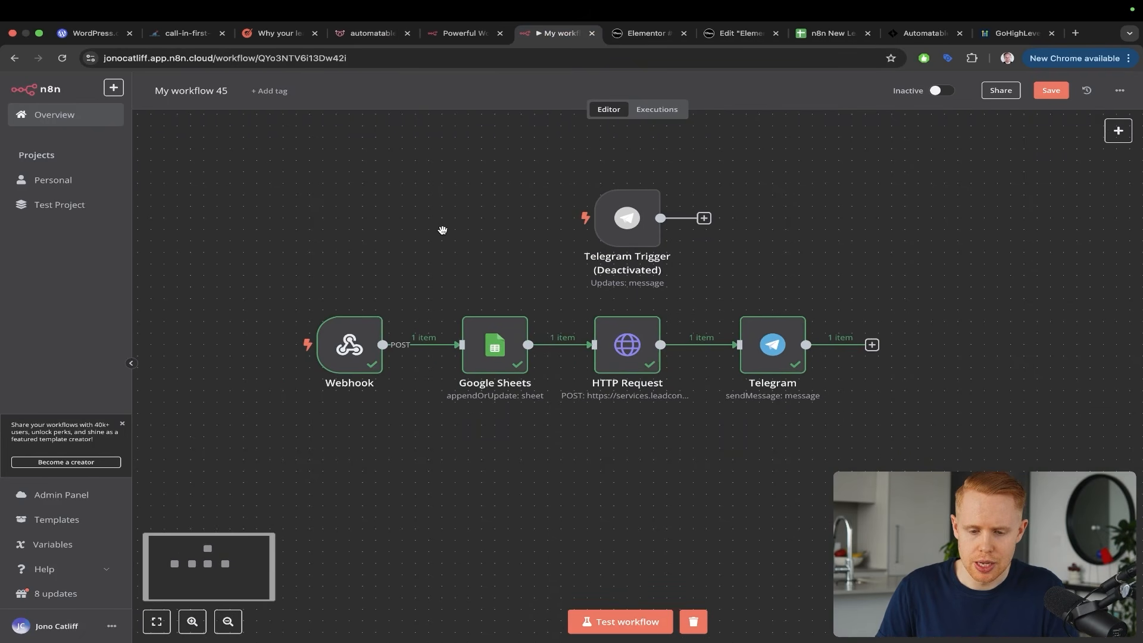
click(113, 87)
mouse_move(140, 112)
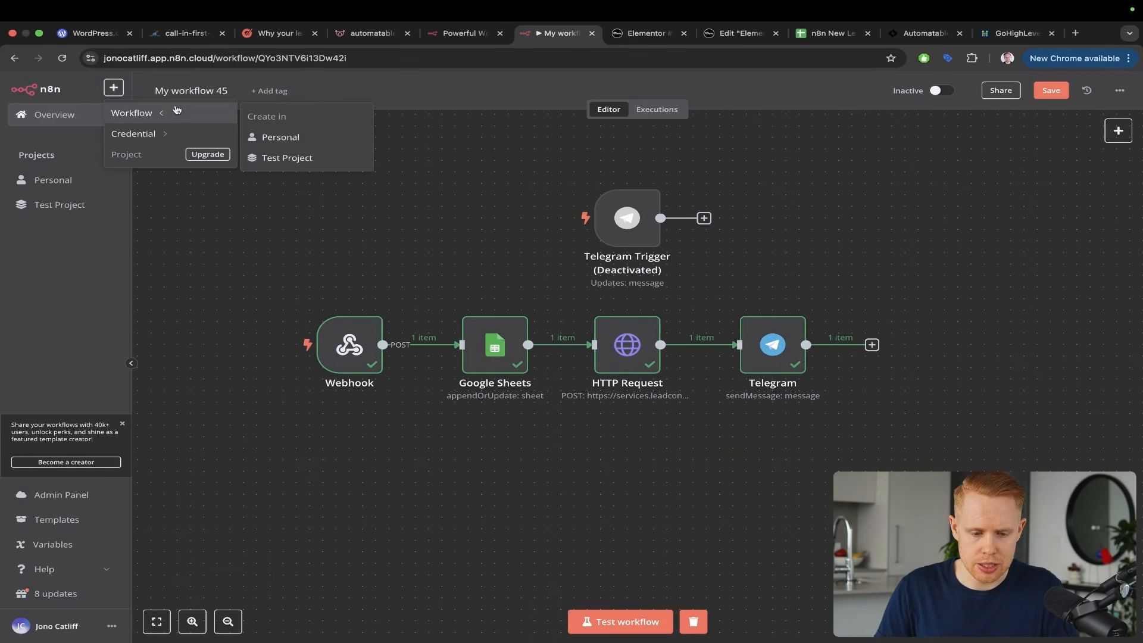
click(275, 137)
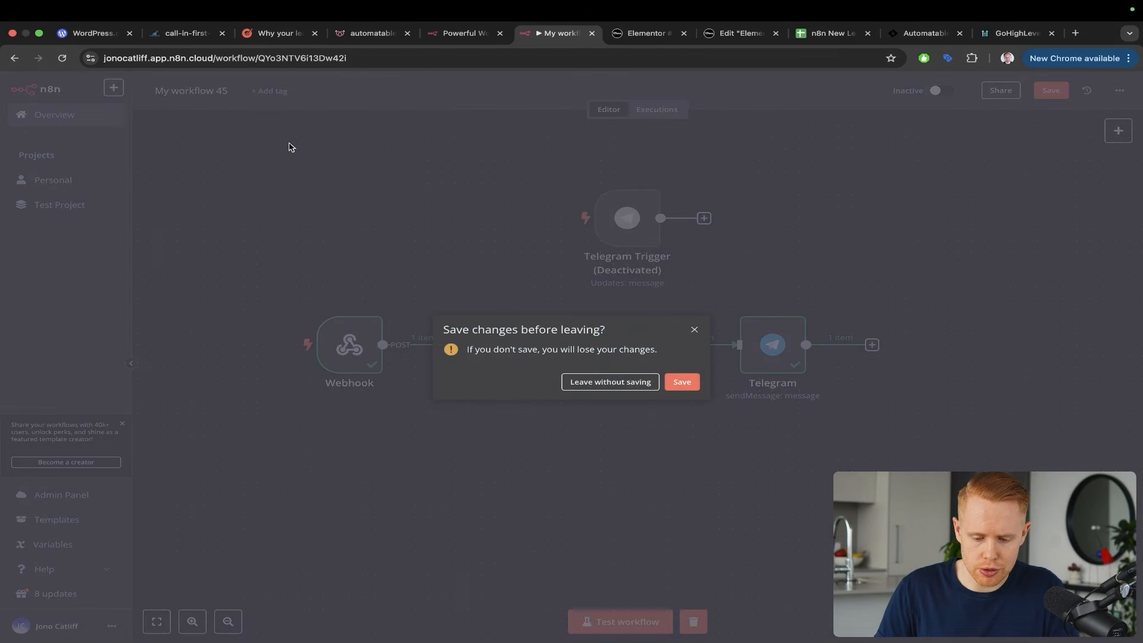
click(680, 382)
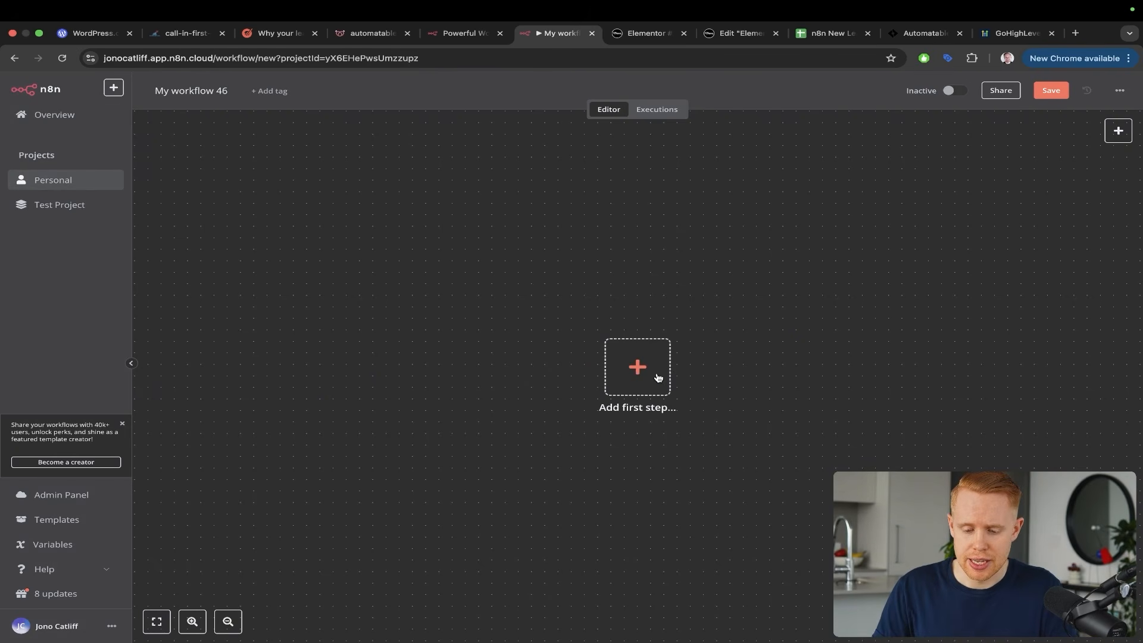
Add an On form submission trigger as the new workflow's first step
click(659, 377)
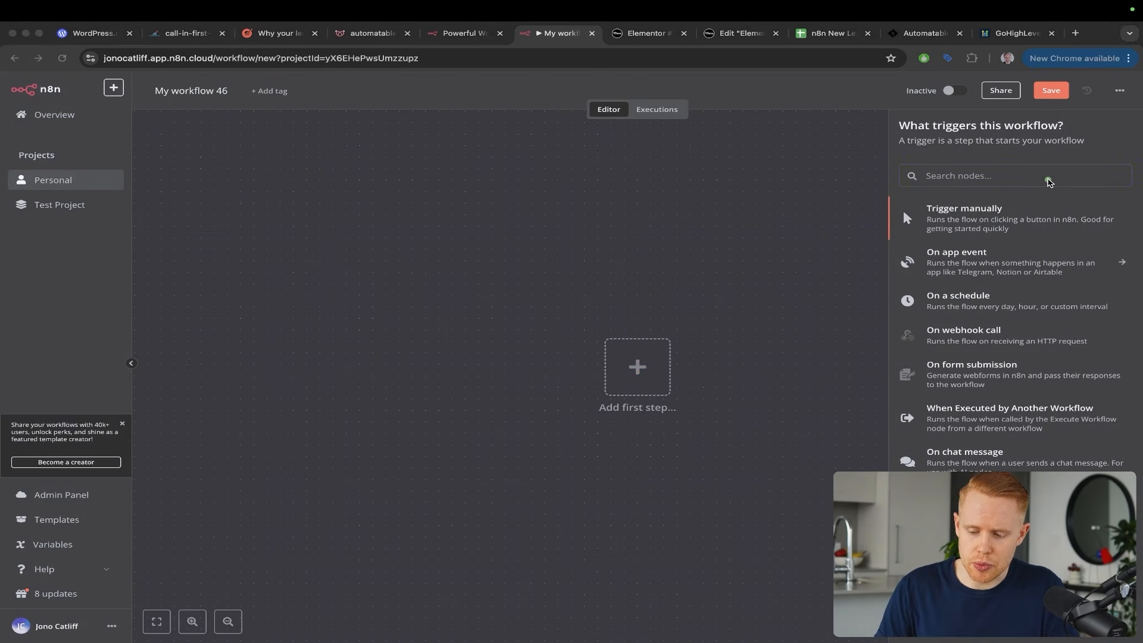
drag(1048, 180, 987, 355)
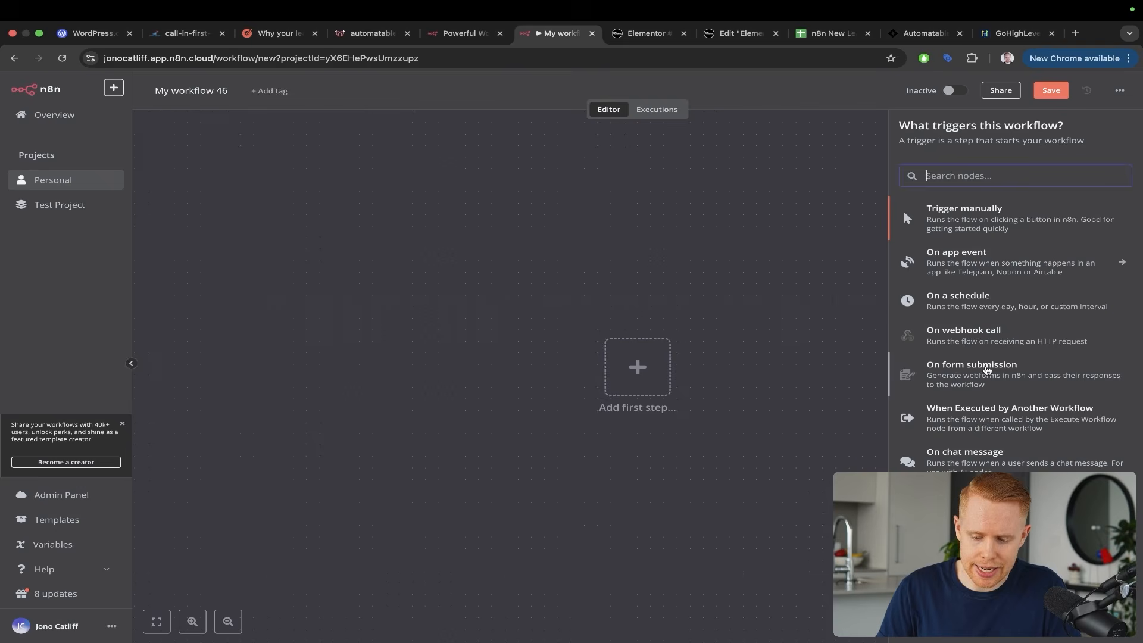
click(988, 367)
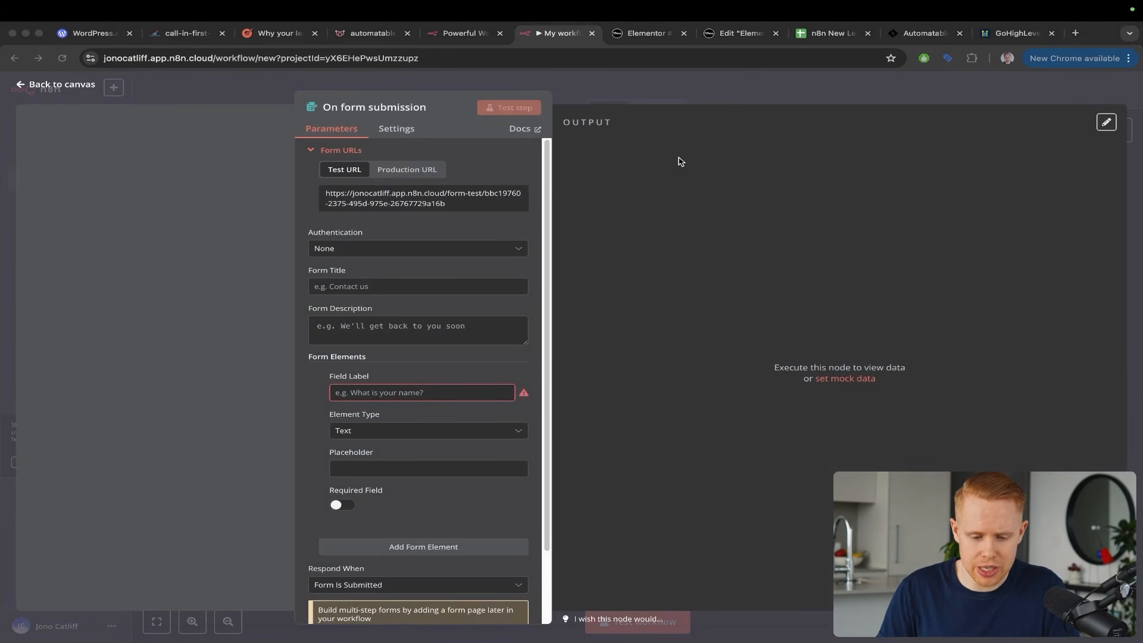
mouse_move(681, 157)
mouse_down()
mouse_move(474, 242)
mouse_move(439, 280)
mouse_up()
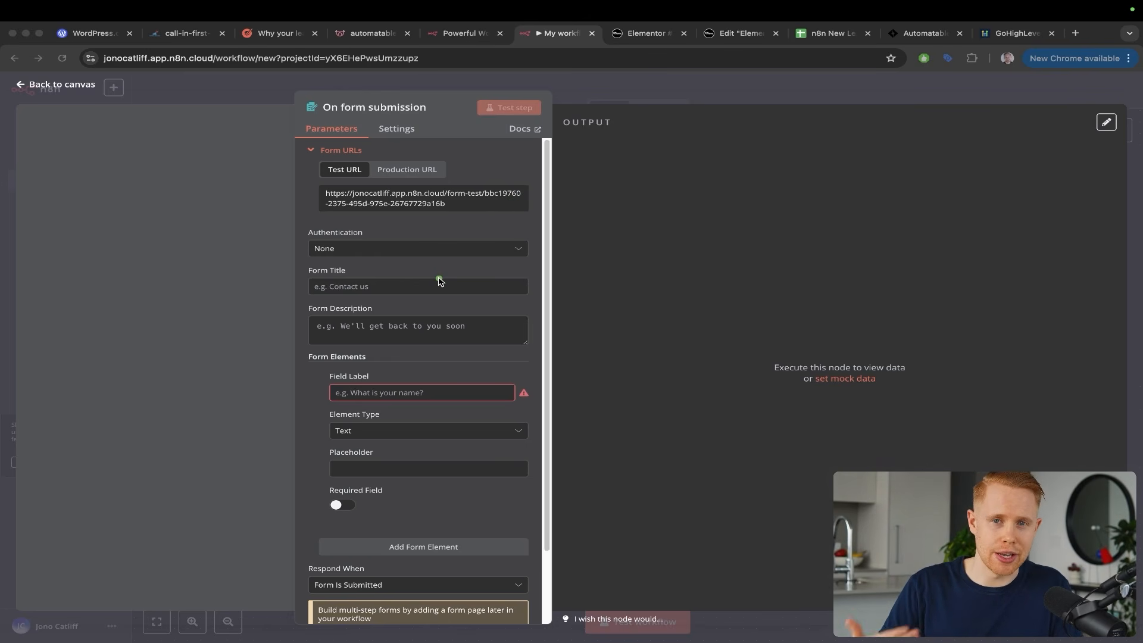
Glance at the WordPress.com page and return to the n8n editor
key(super+1)
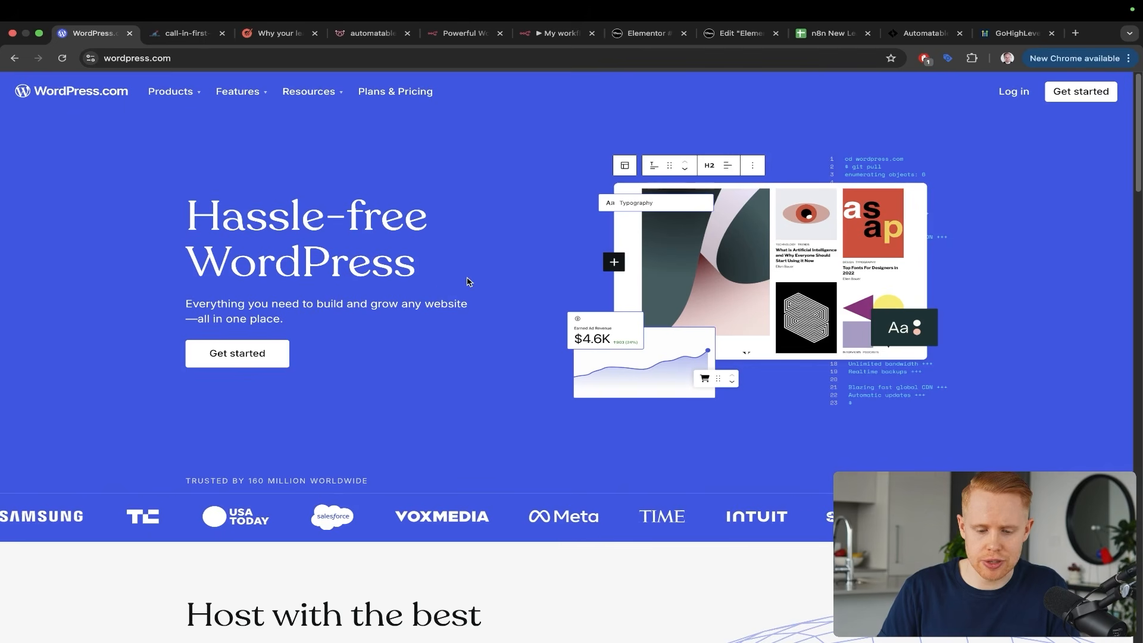
mouse_move(462, 155)
mouse_down()
mouse_move(179, 141)
mouse_move(116, 105)
mouse_up()
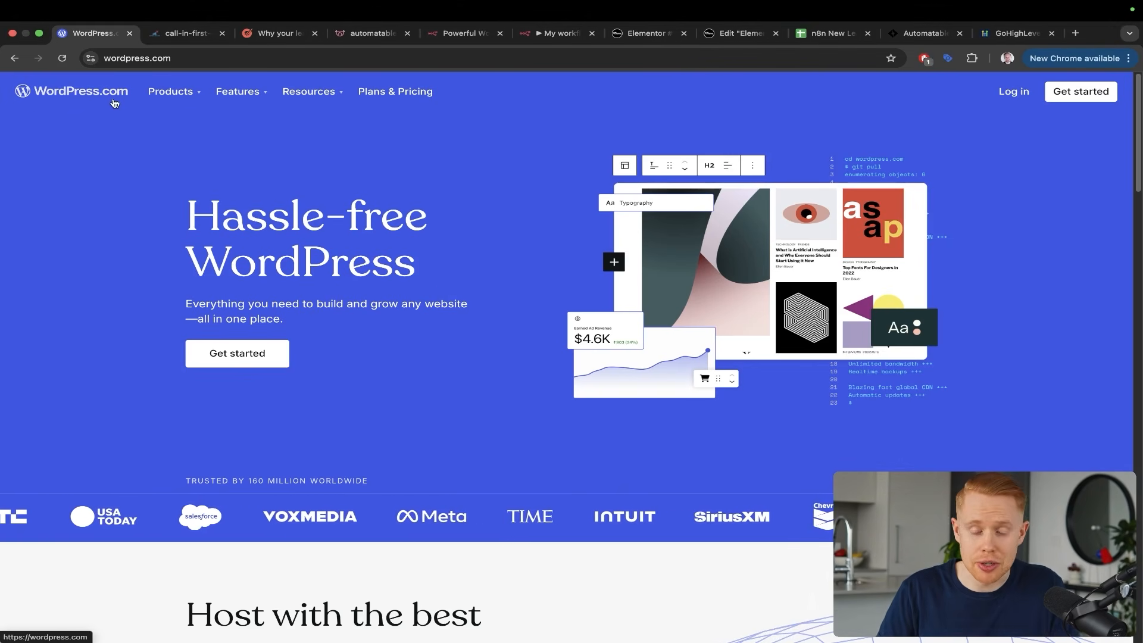
click(554, 34)
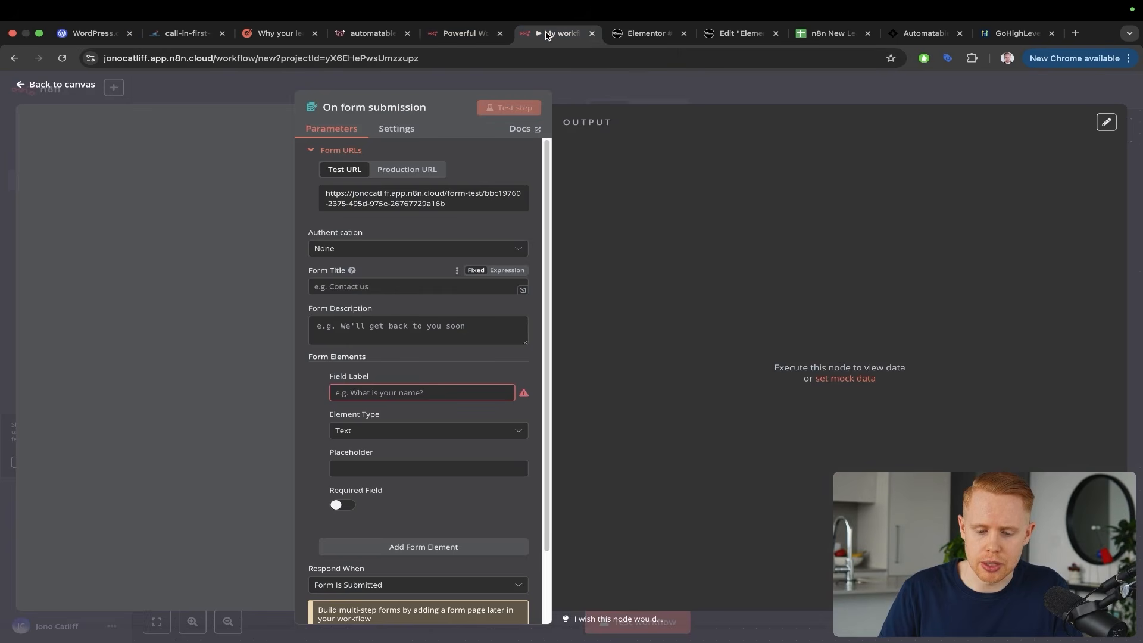
Title the form 'Quote Form' and label its first element First Name
drag(706, 198, 375, 124)
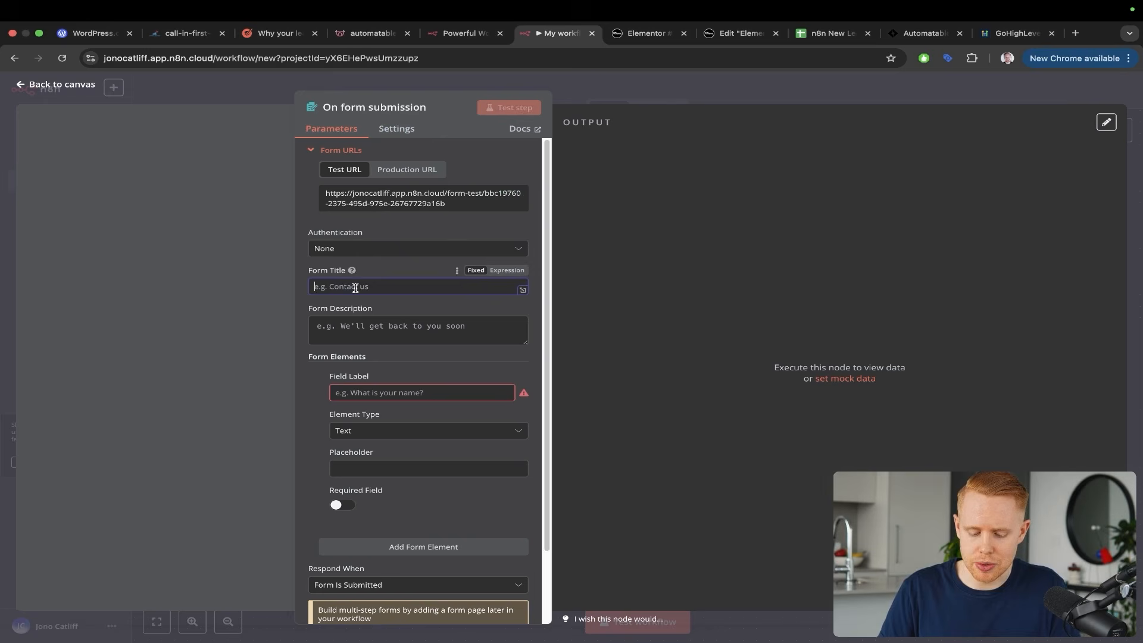
text(Quote Form)
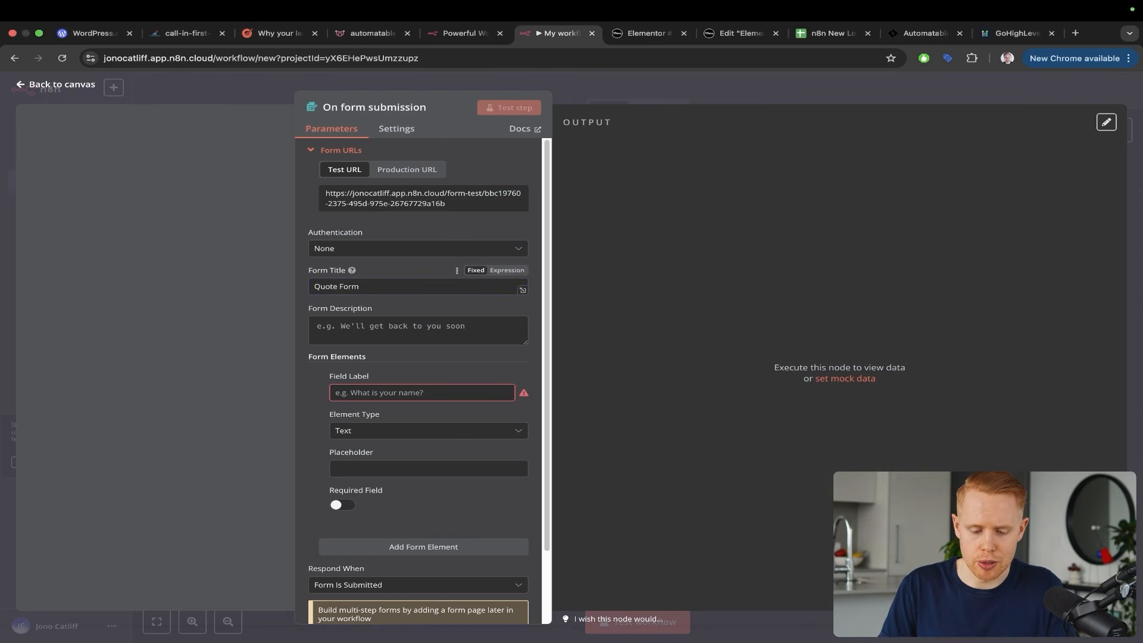
key(Tab)
text(G)
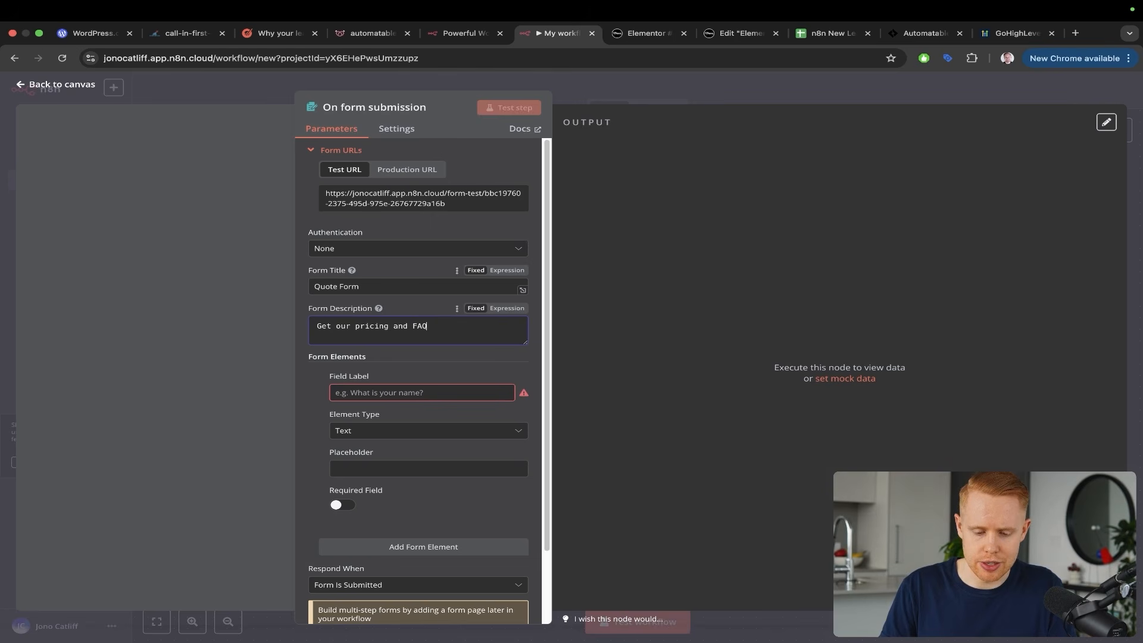
click(375, 392)
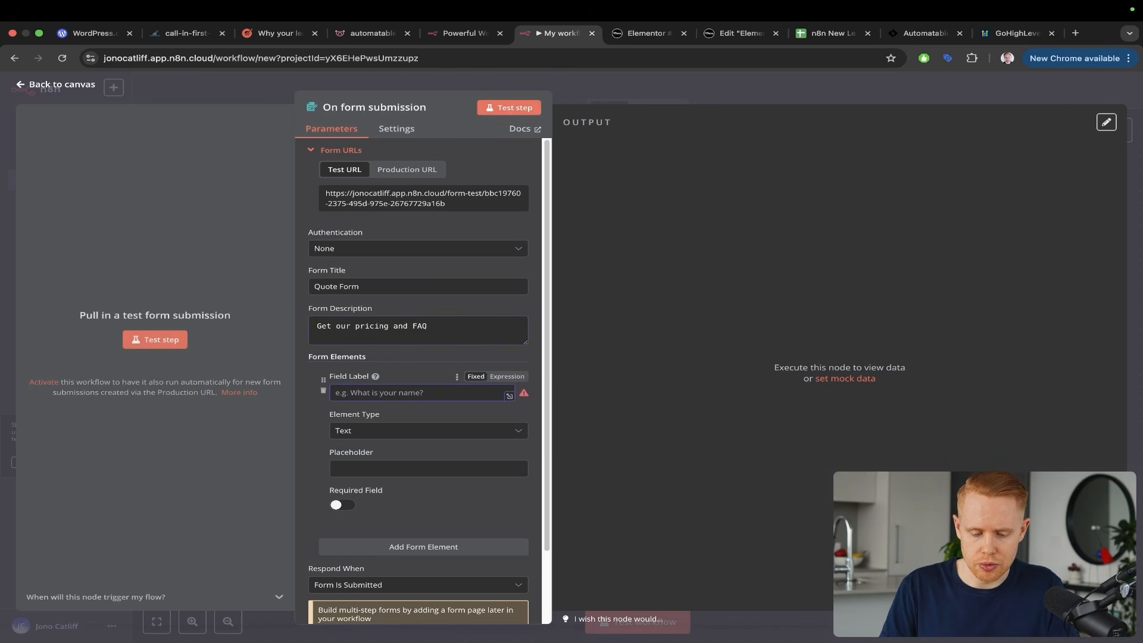
text(First Name)
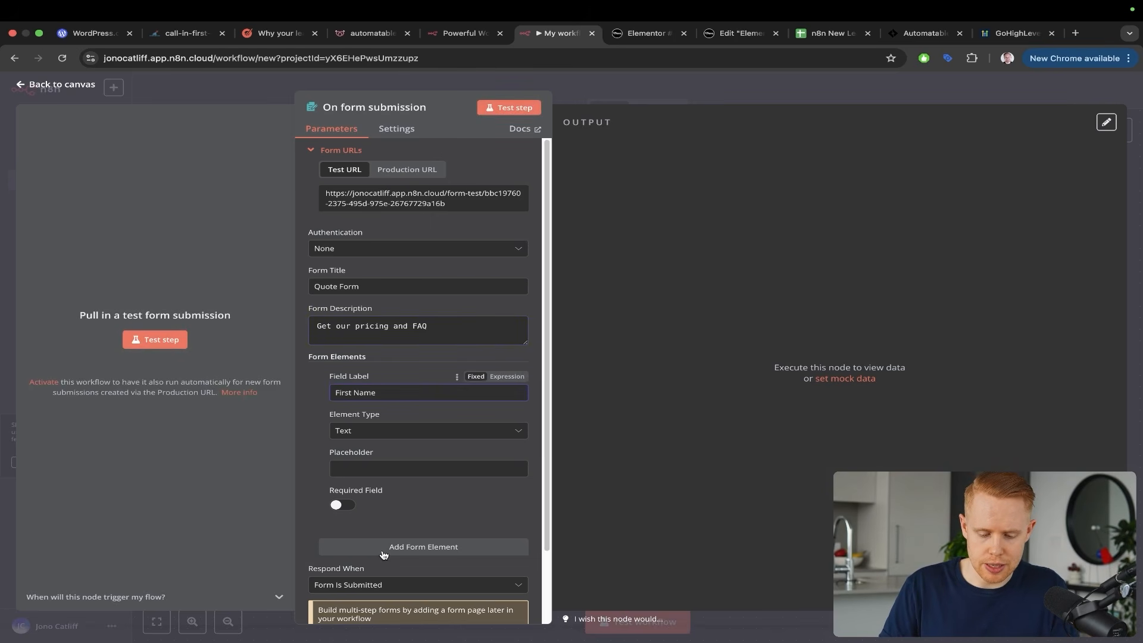
Add Last Name and Email text fields to the form
click(384, 547)
click(384, 478)
text(Last N)
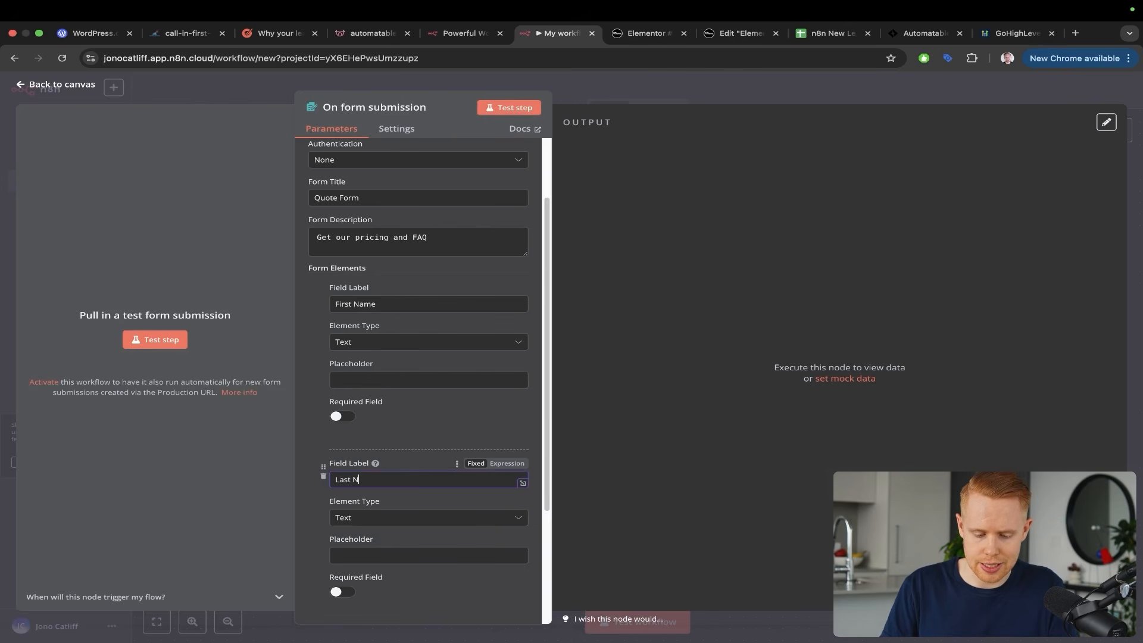
text(ame)
scroll(417, 417, down, 3)
click(423, 434)
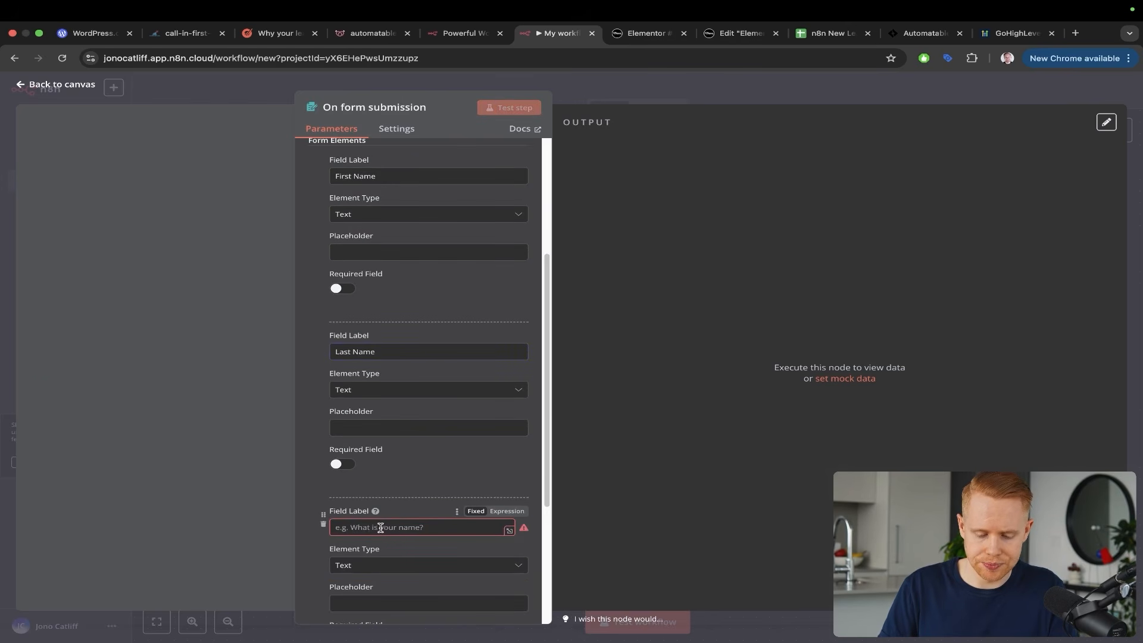
click(384, 526)
text(Email)
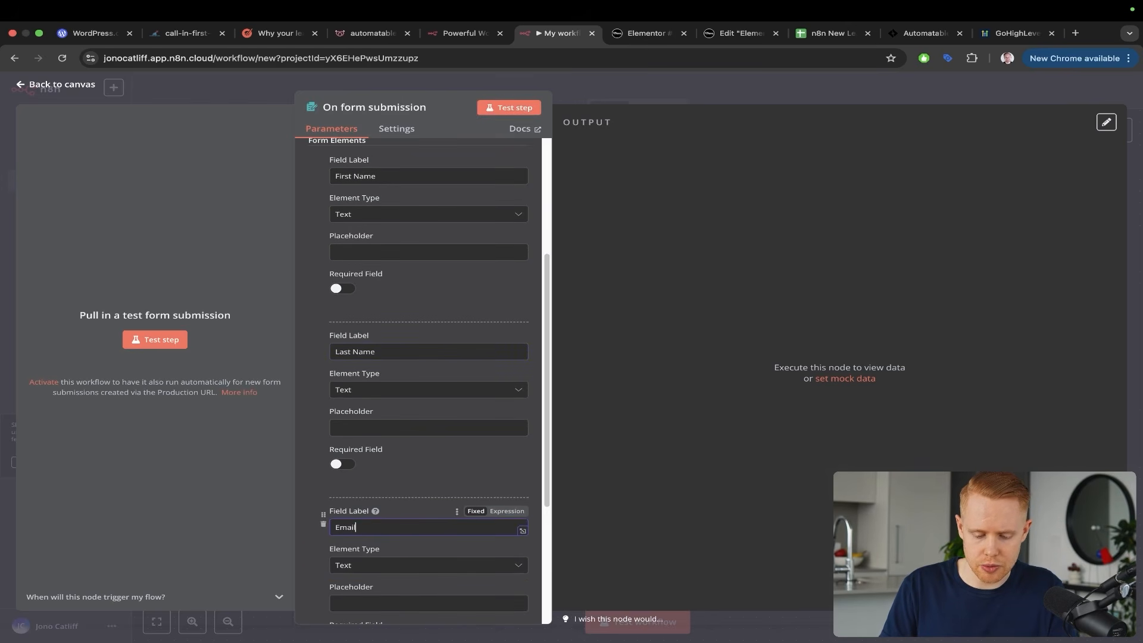
Add a Phone field, then test the Quote Form trigger
scroll(424, 381, down, 3)
click(398, 483)
click(387, 508)
text(Phone)
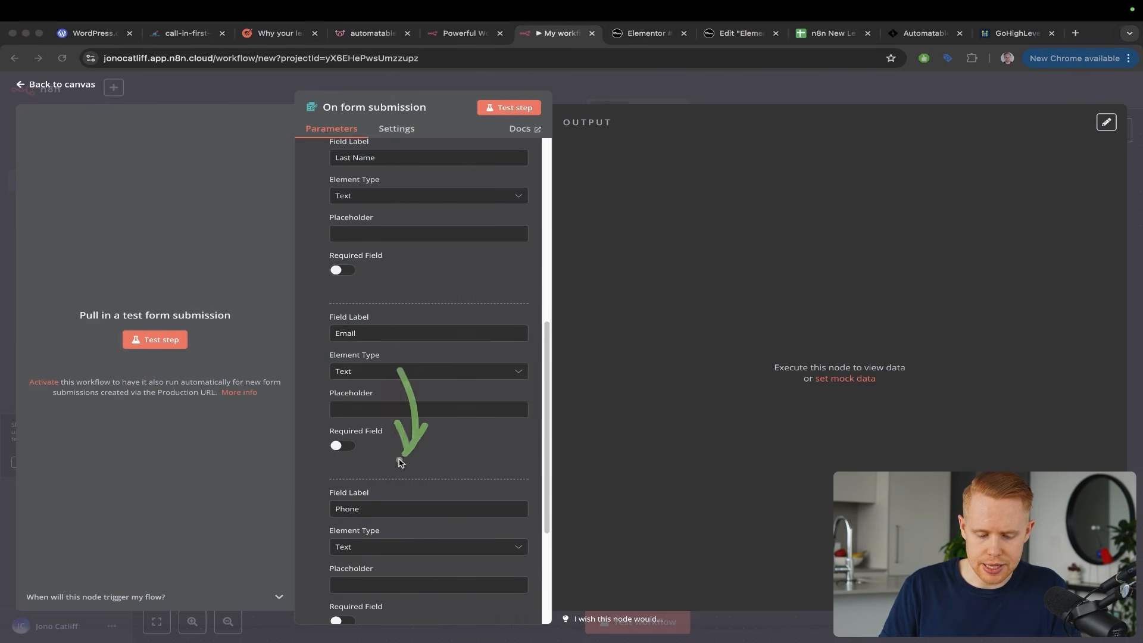
drag(399, 460, 364, 495)
scroll(416, 486, down, 3)
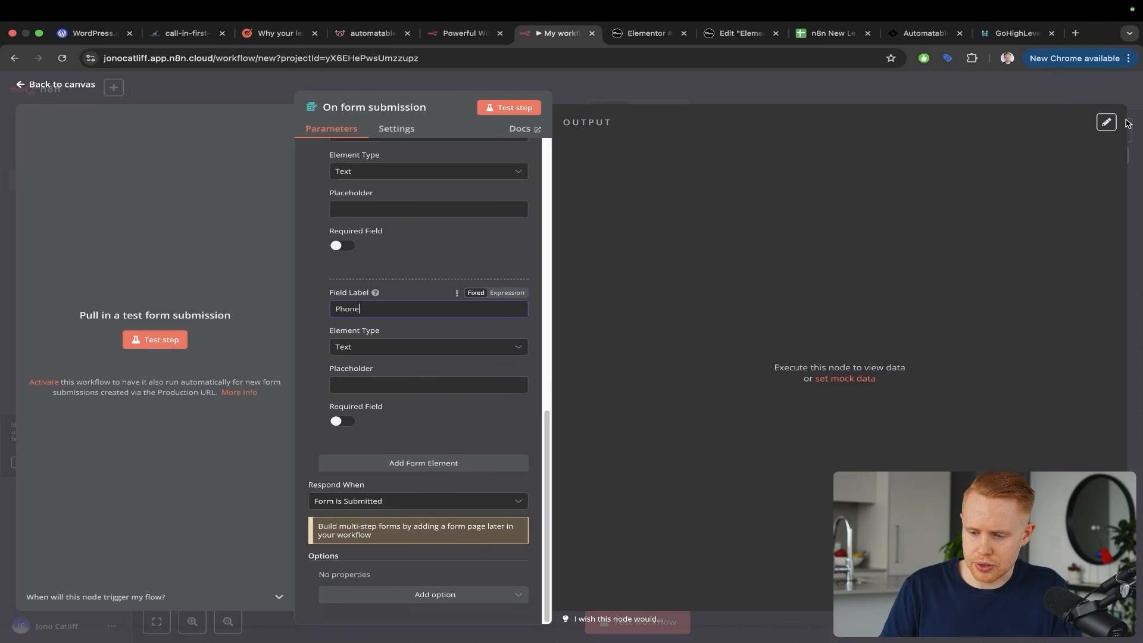
click(500, 108)
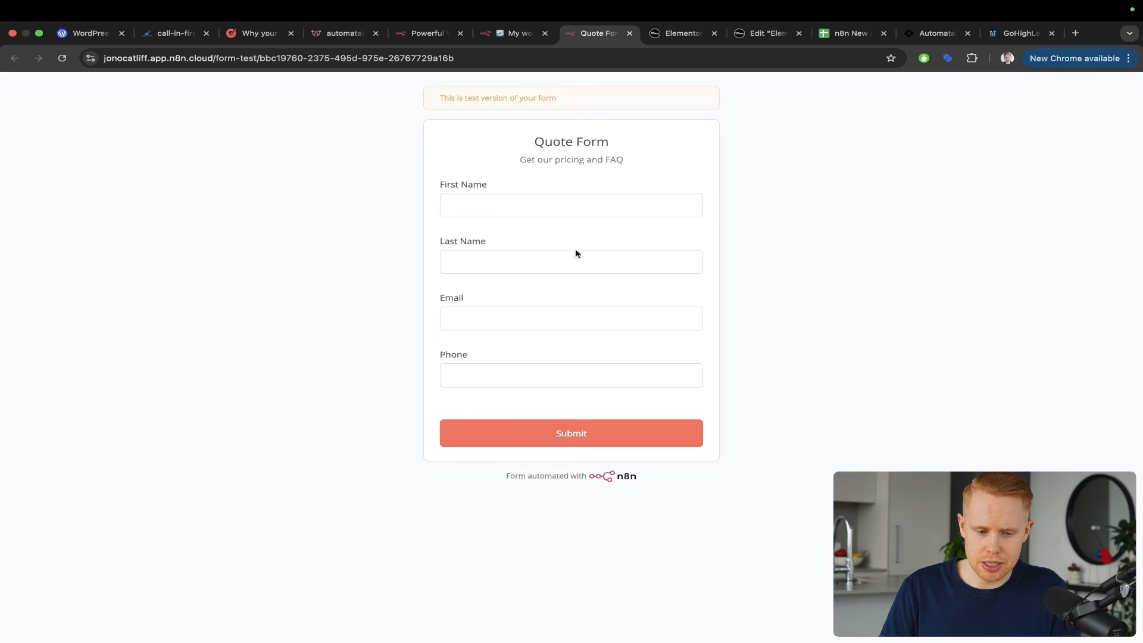
Look over the four-field Quote Form test page, then return to the n8n workflow
key(ctrl+a)
drag(779, 104, 700, 186)
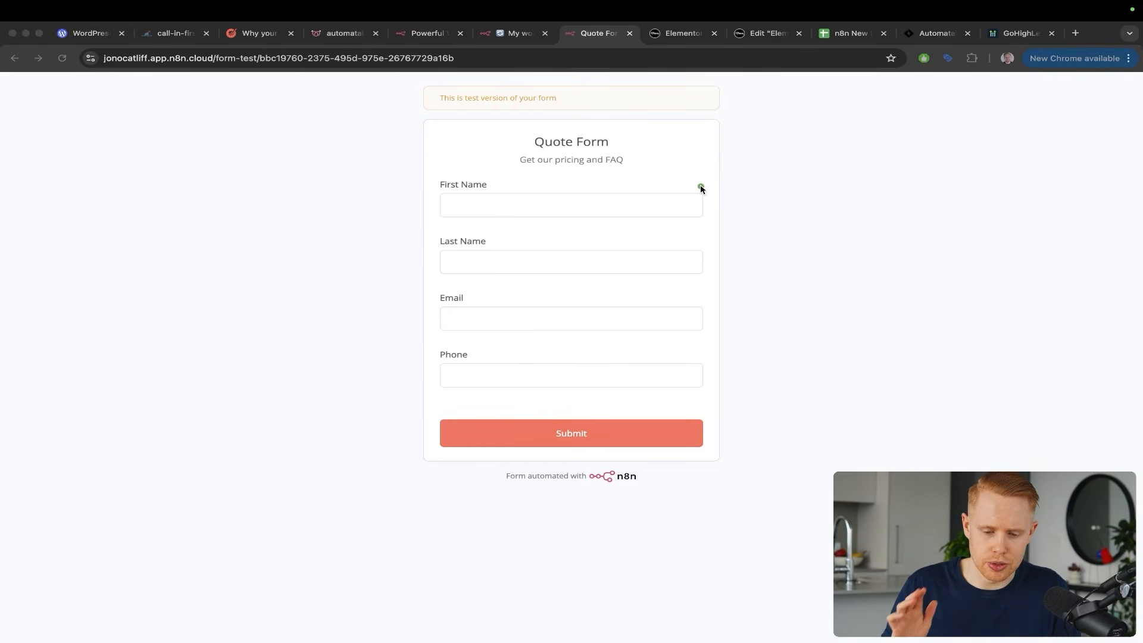
key(Escape)
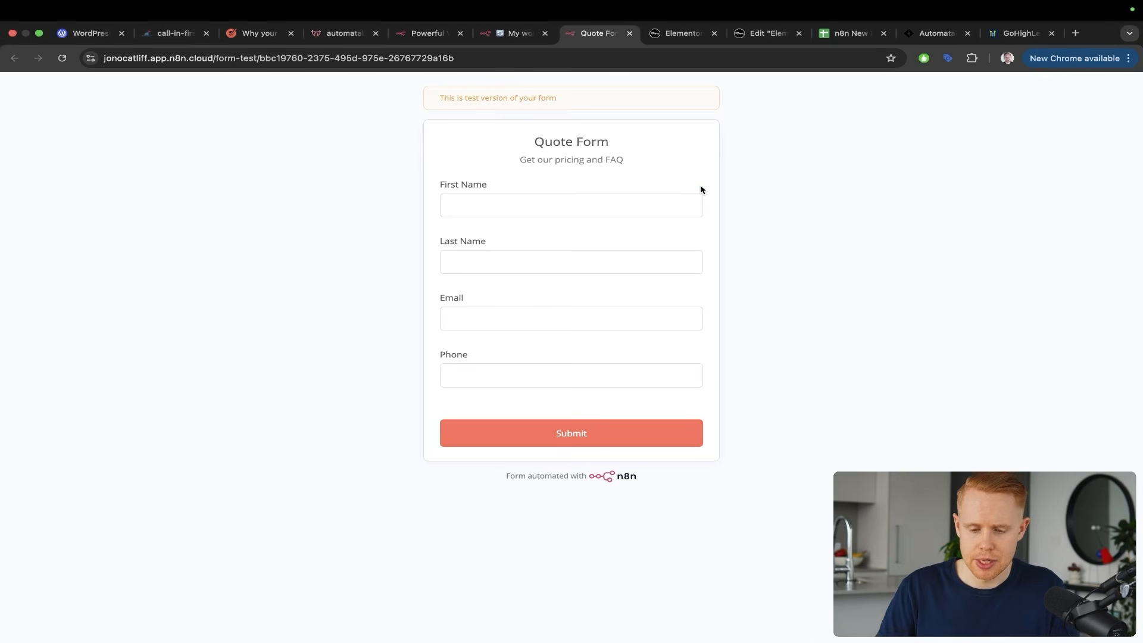
click(513, 33)
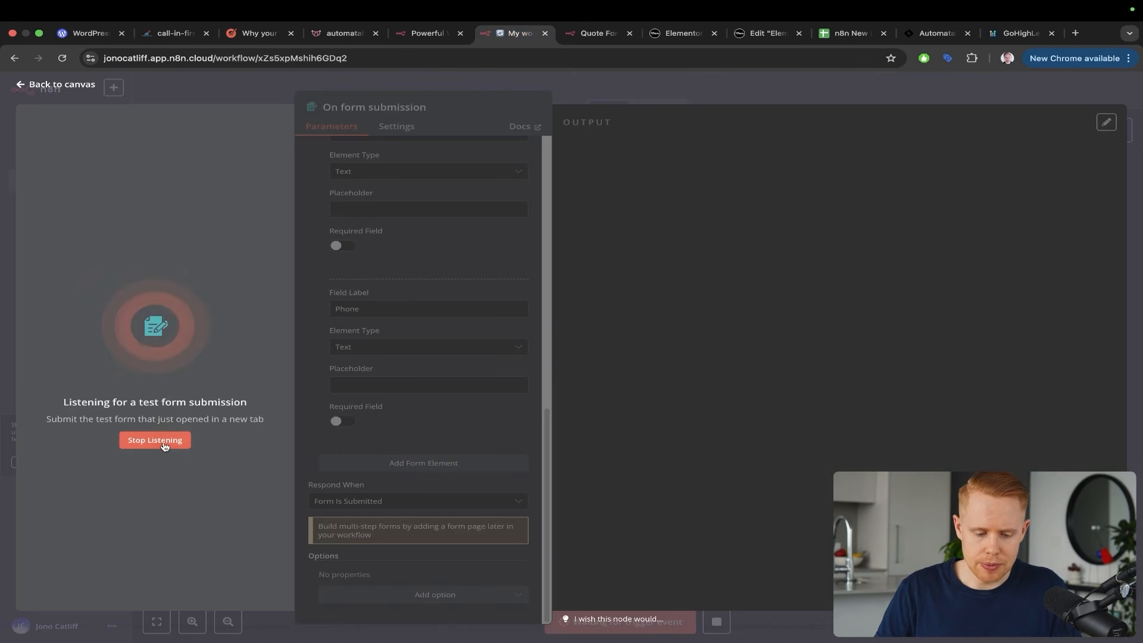
Close the form node, open the nodes panel and save the workflow
click(642, 88)
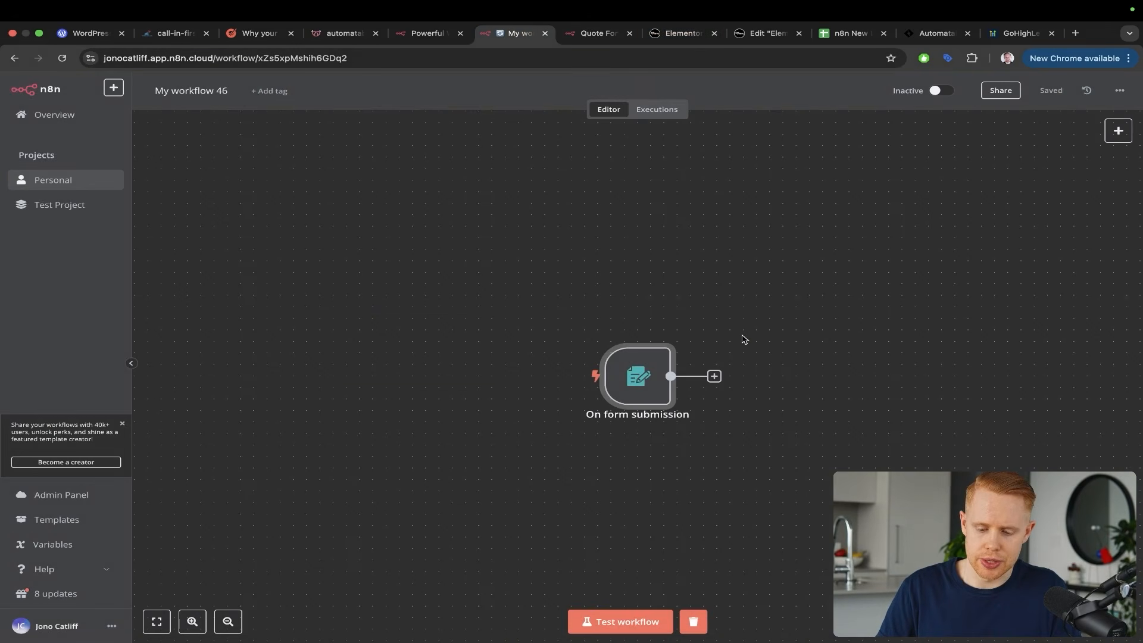
click(1119, 129)
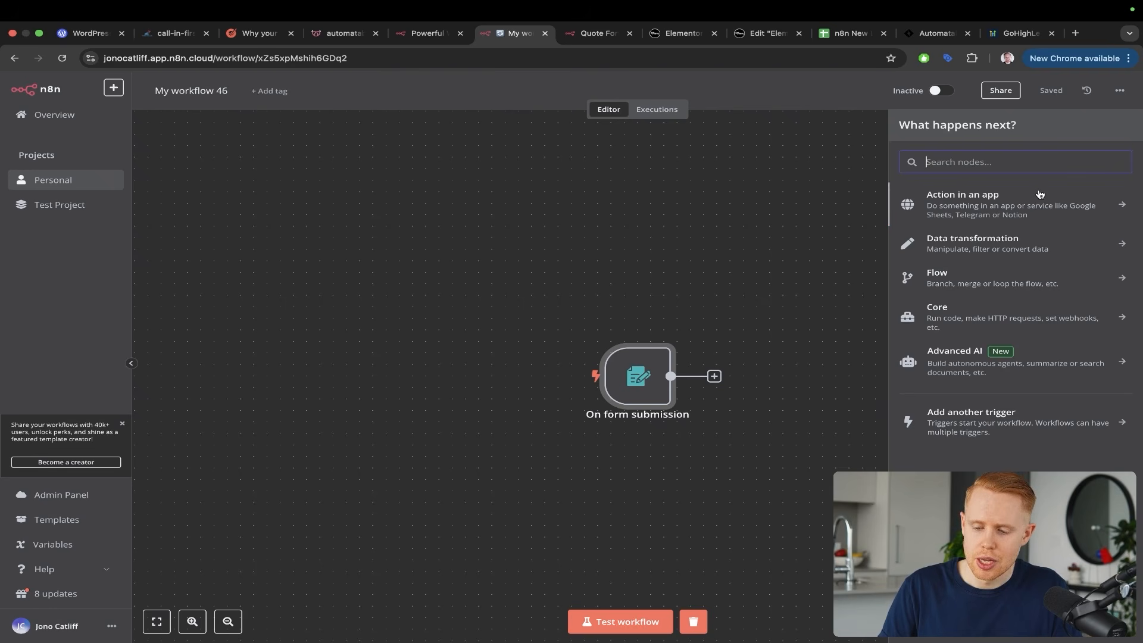
key(ctrl+a)
mouse_move(1033, 160)
mouse_down()
mouse_move(1057, 201)
mouse_move(1001, 395)
mouse_up()
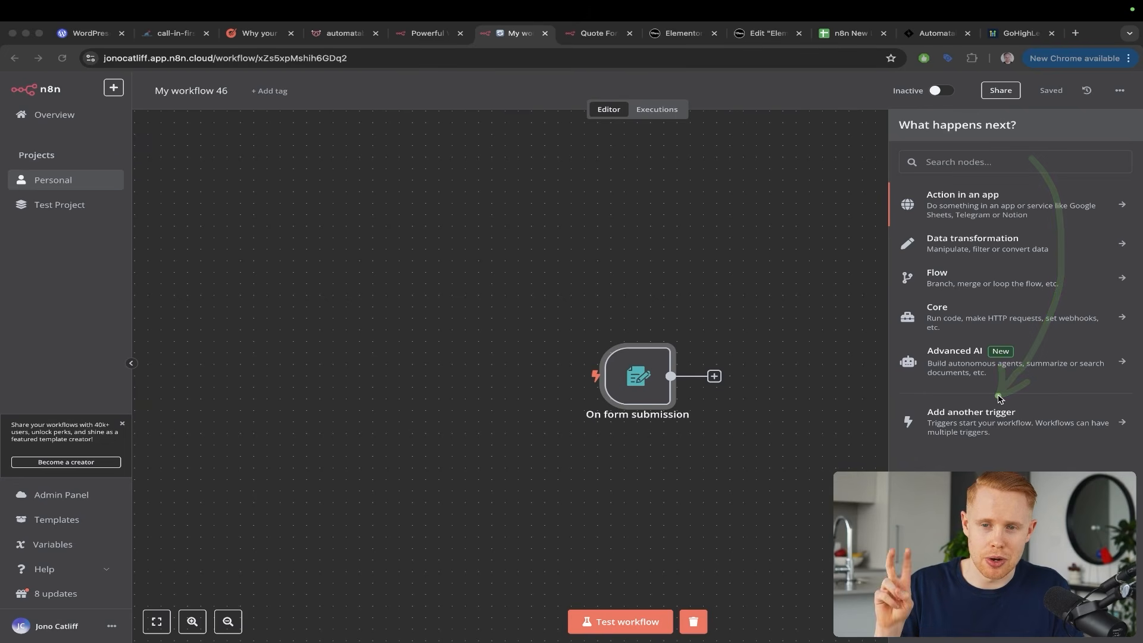
key(Escape)
key(ctrl+s)
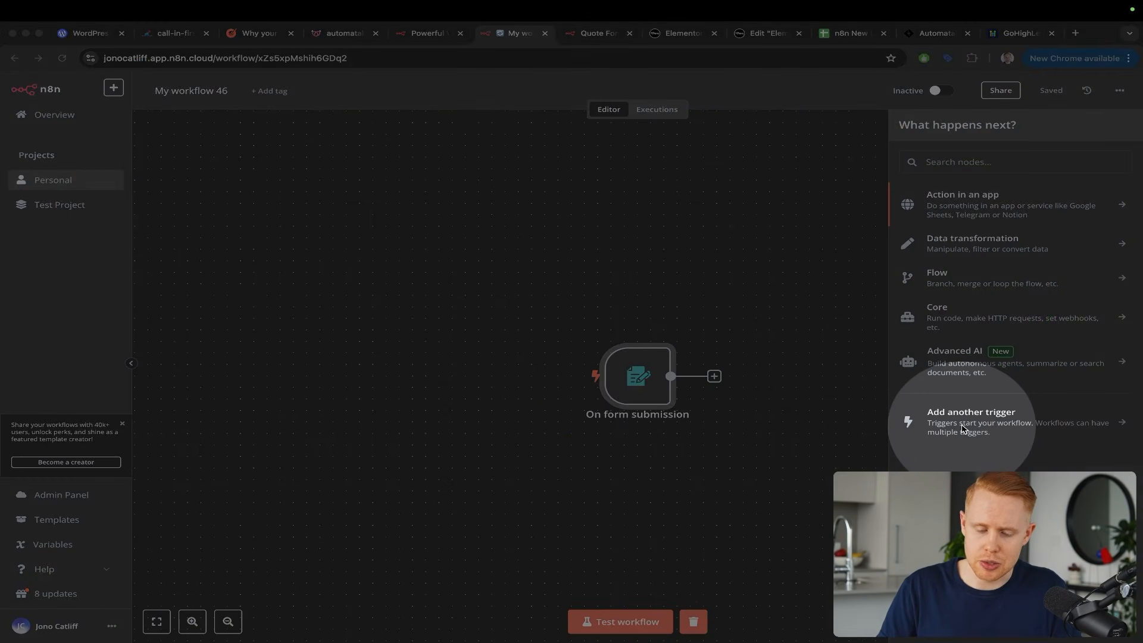
Add an On webhook call trigger and switch to the Elementor form editor
key(Escape)
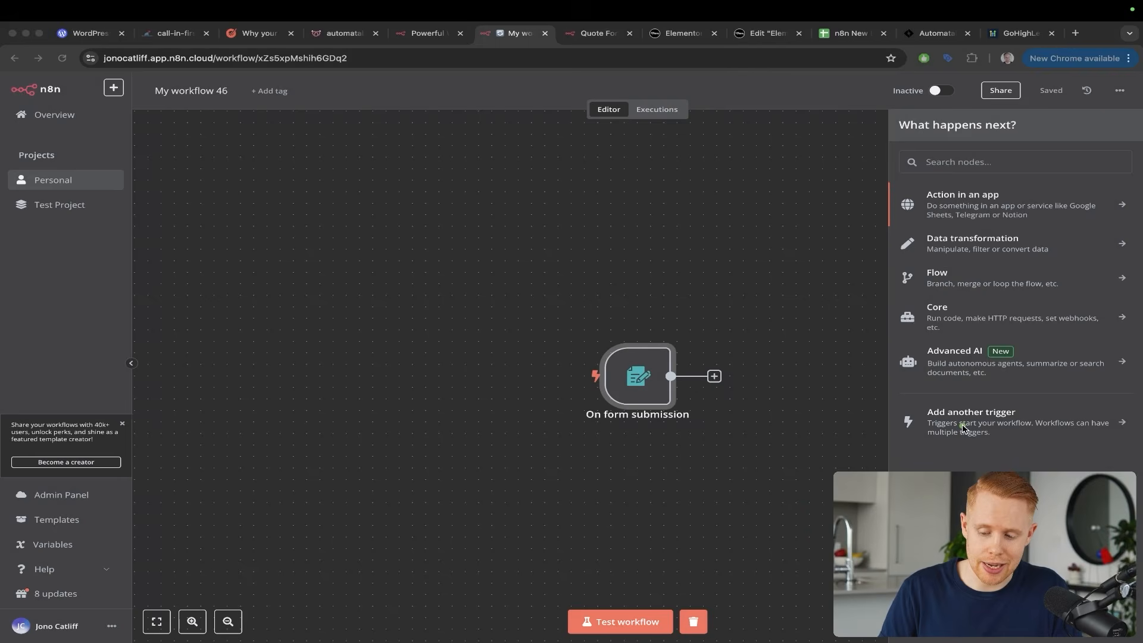
click(963, 428)
drag(1052, 250, 1003, 321)
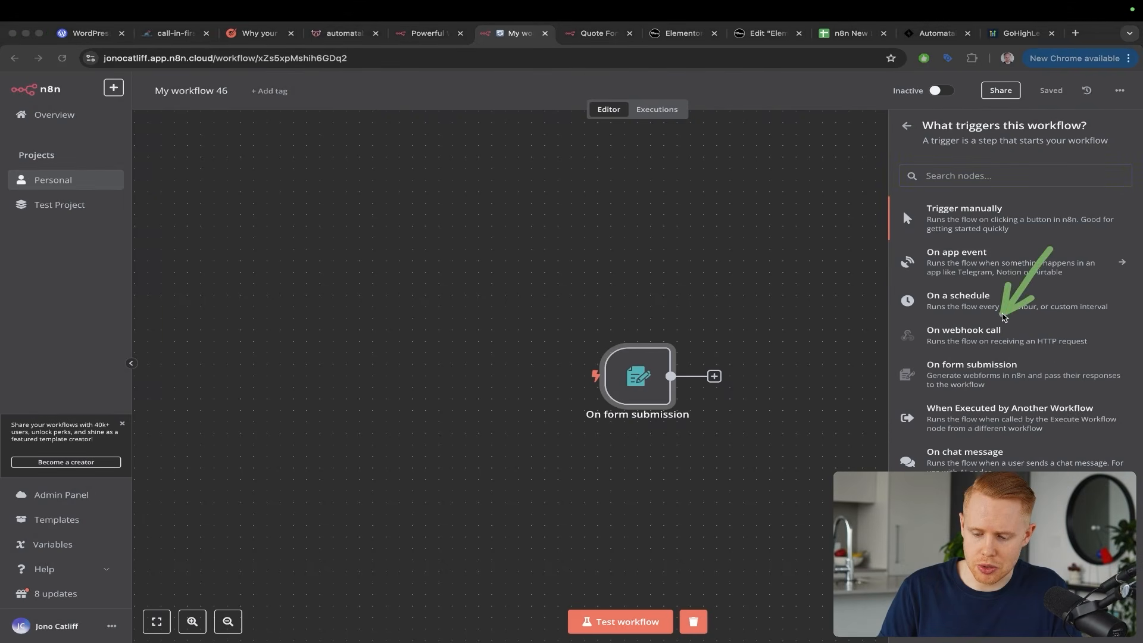
key(Escape)
click(988, 336)
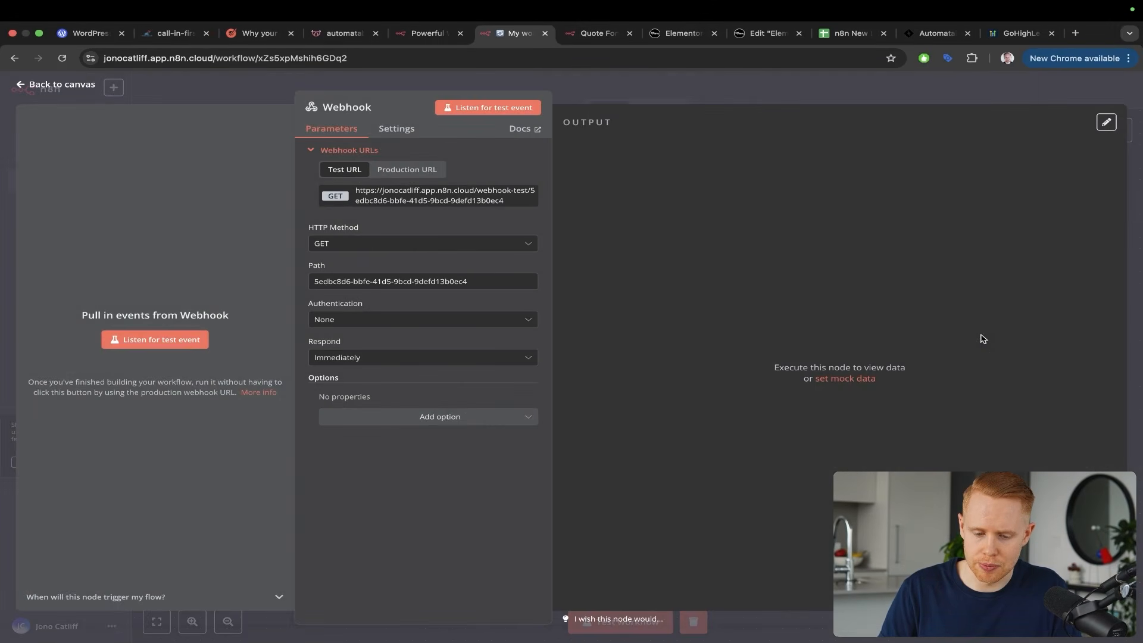
click(749, 36)
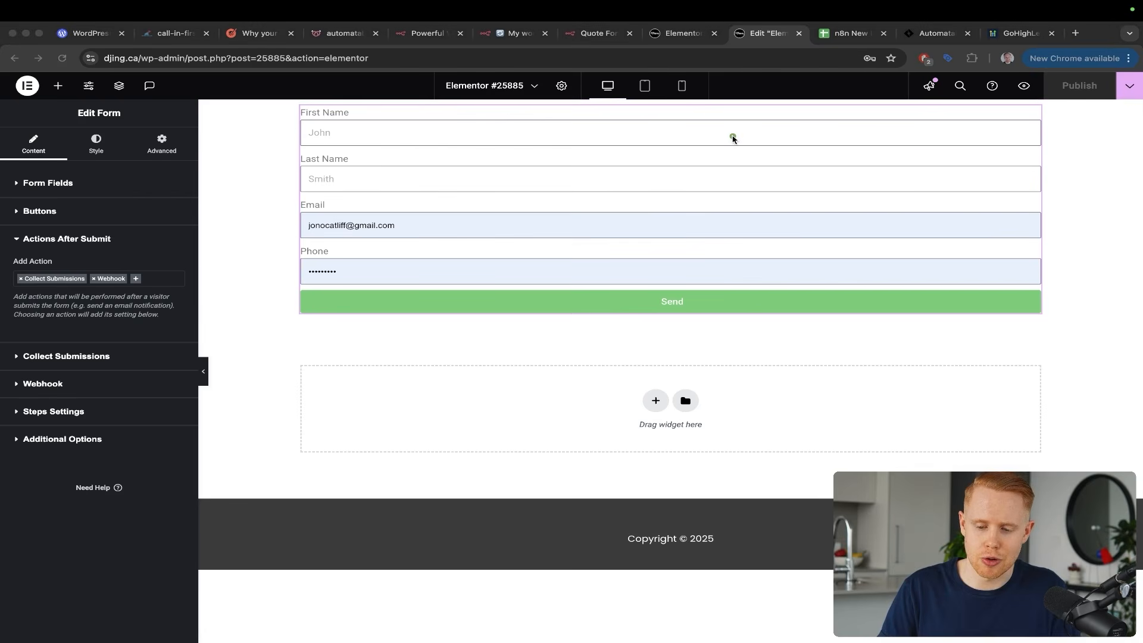
Remove the Webhook action from Actions After Submit and add it back
mouse_move(733, 137)
mouse_down()
mouse_move(705, 274)
mouse_move(688, 293)
mouse_up()
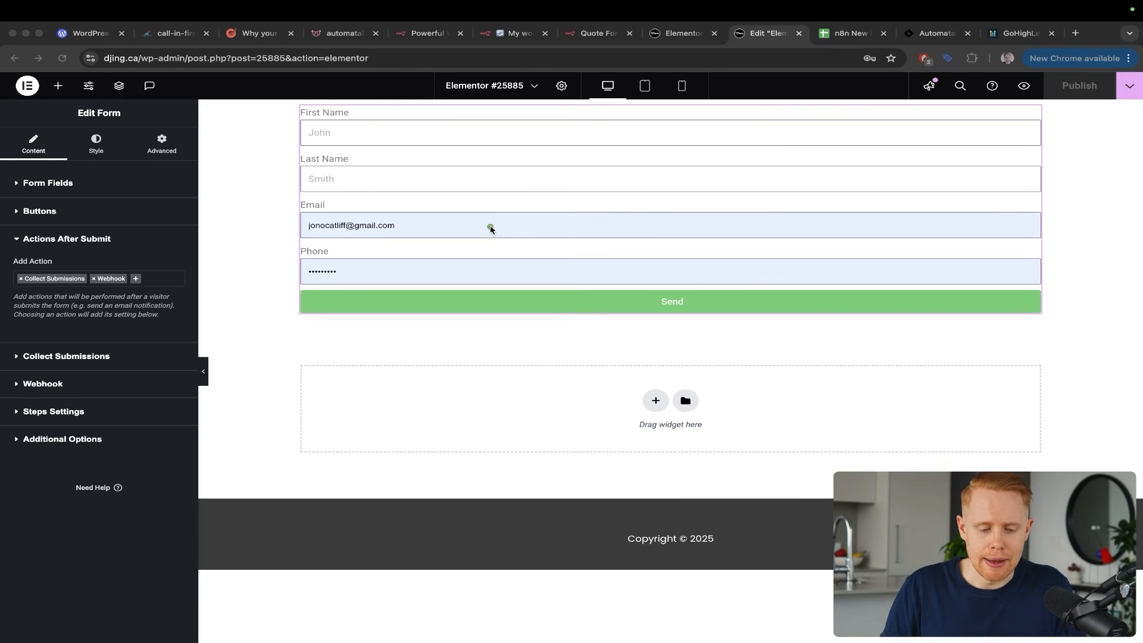
mouse_move(515, 164)
mouse_down()
mouse_move(476, 218)
mouse_move(533, 303)
mouse_up()
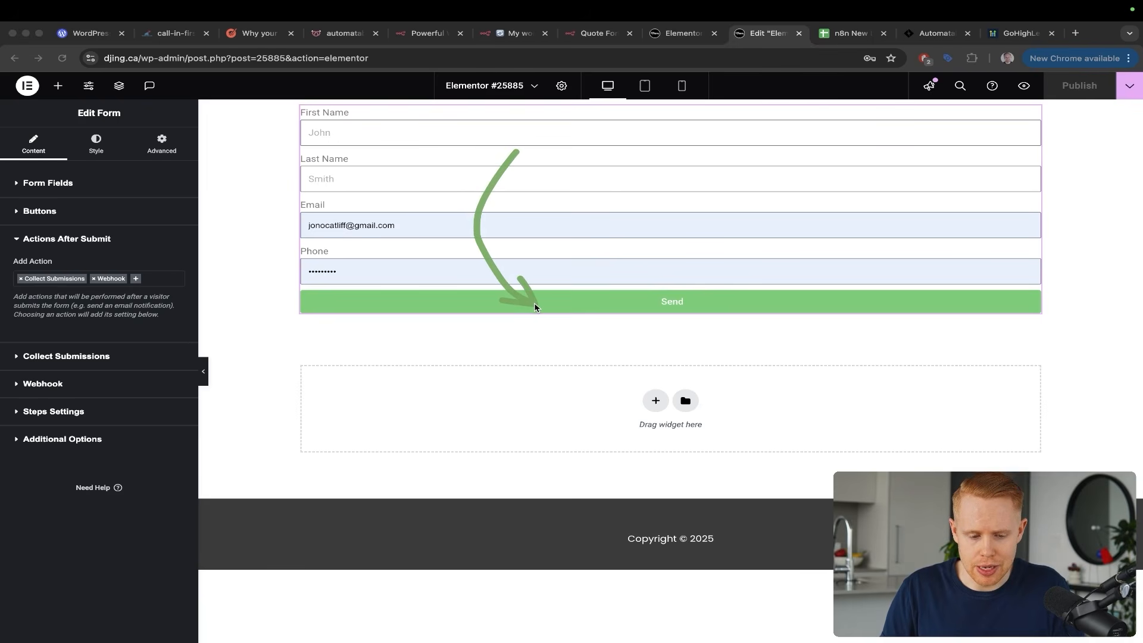
click(90, 239)
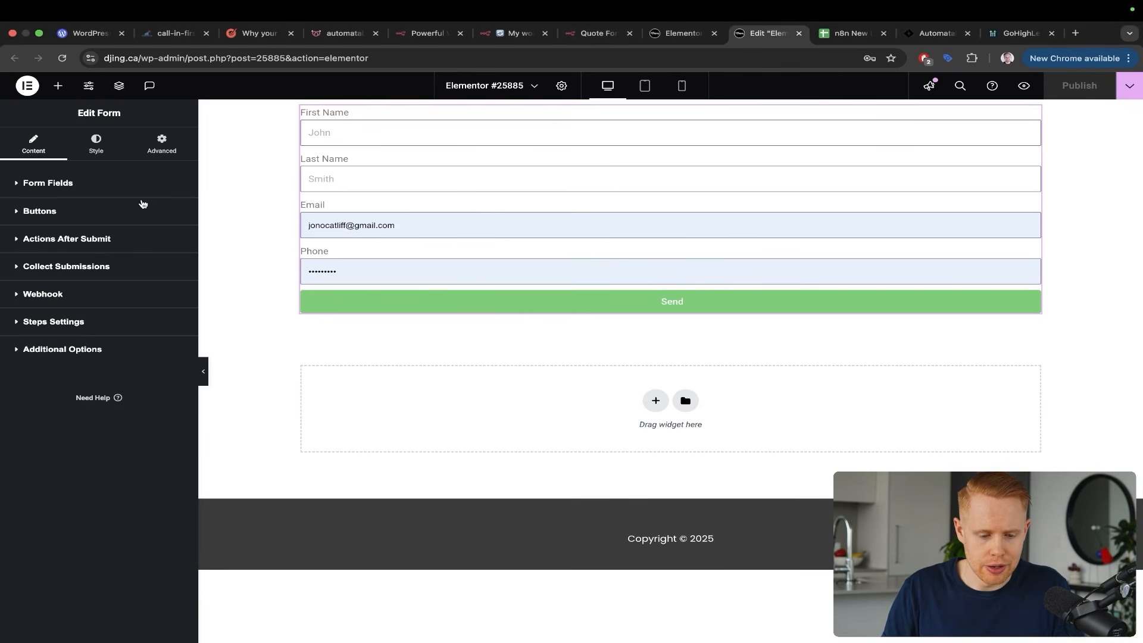
mouse_move(105, 178)
mouse_down()
mouse_move(106, 226)
mouse_move(94, 235)
mouse_up()
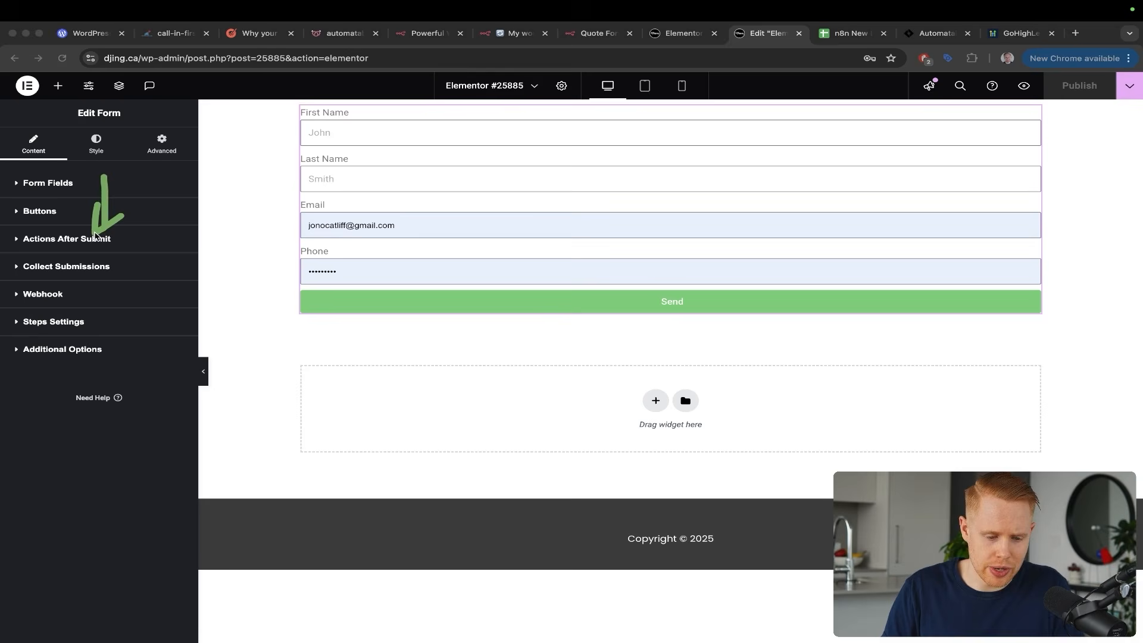
click(87, 241)
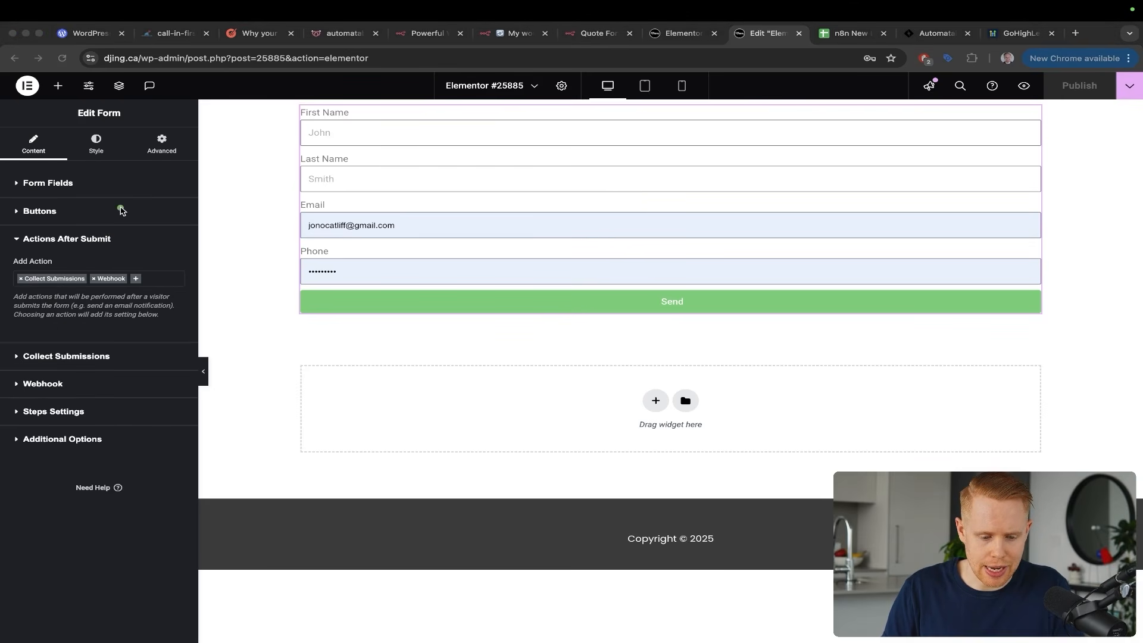
drag(121, 212, 107, 275)
click(94, 279)
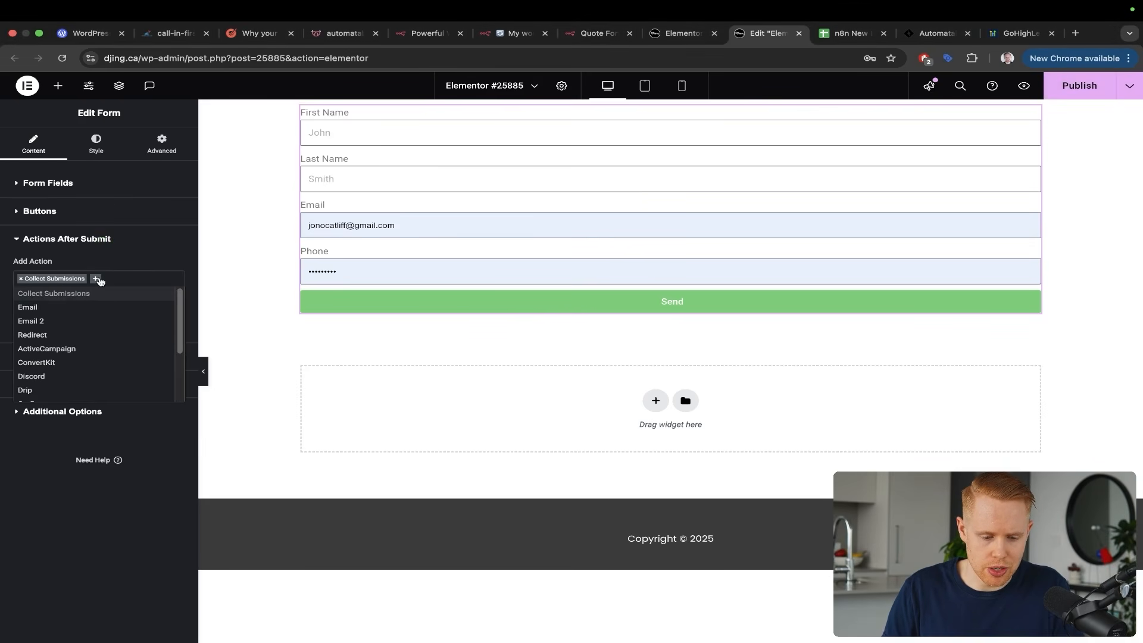
click(95, 279)
click(95, 279)
scroll(90, 331, down, 5)
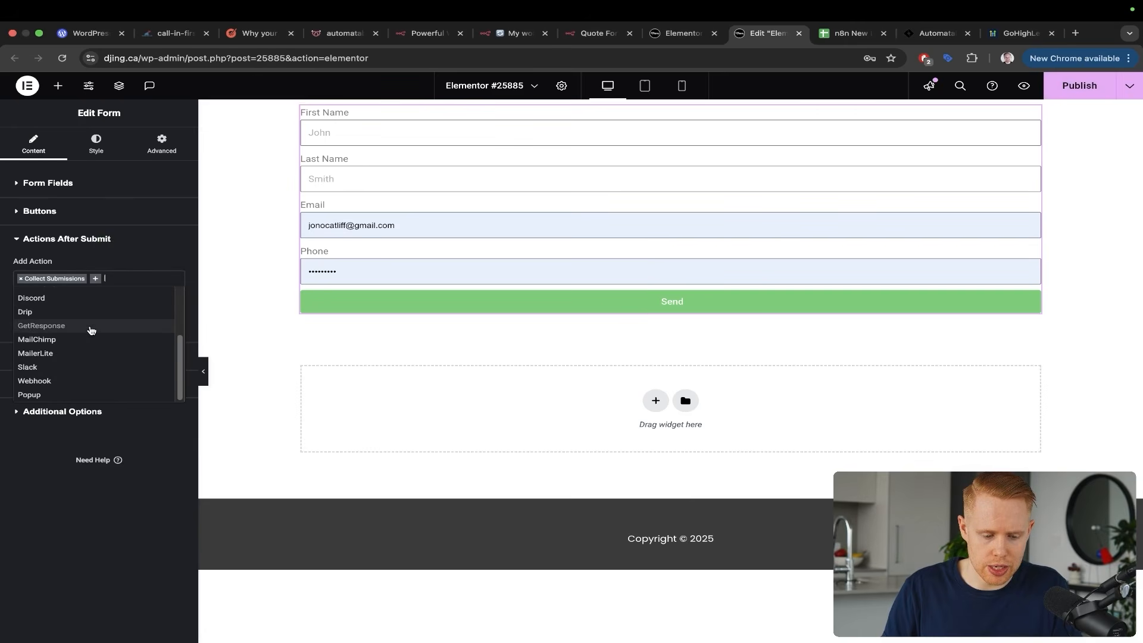
click(74, 379)
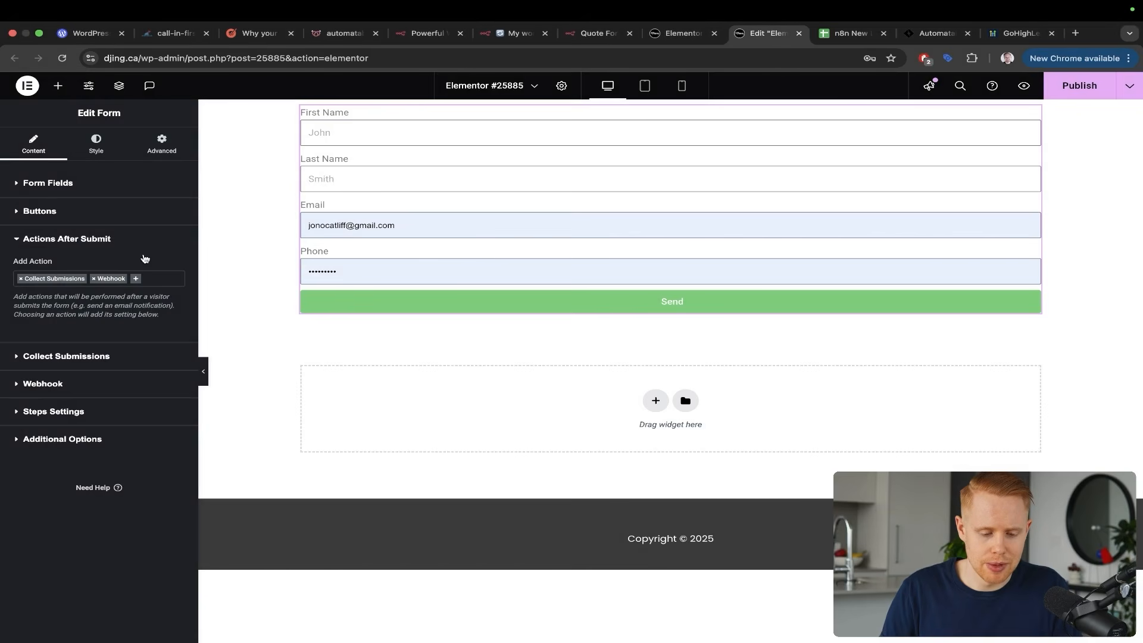
Expand the Webhook settings and clear the old n8n address from Webhook URL
click(63, 383)
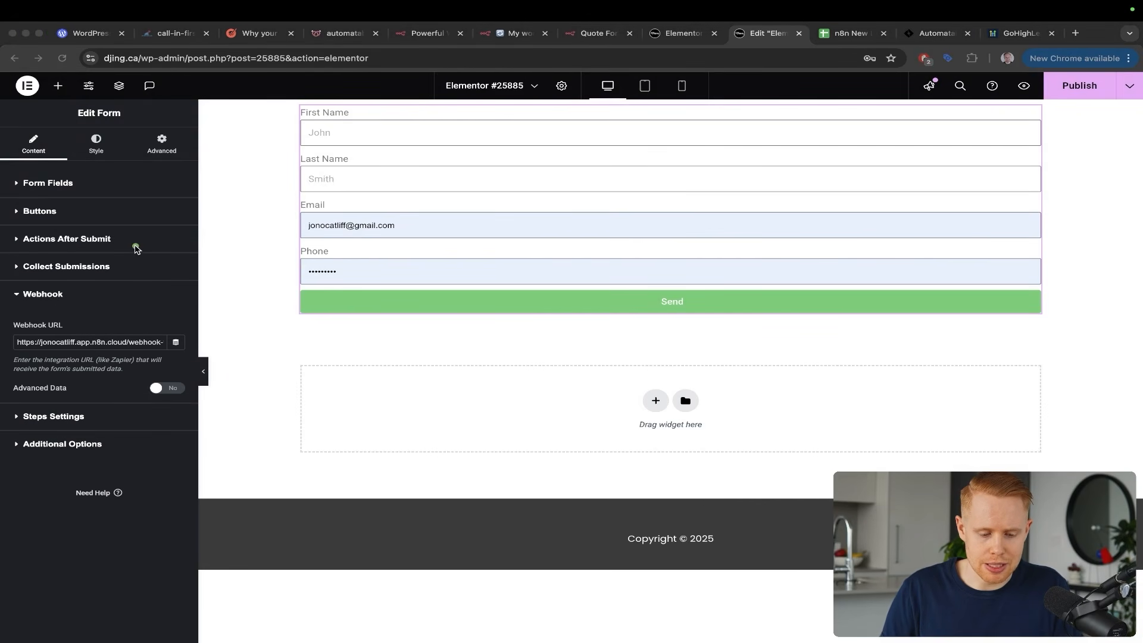
click(84, 341)
key(super+a)
key(BackSpace)
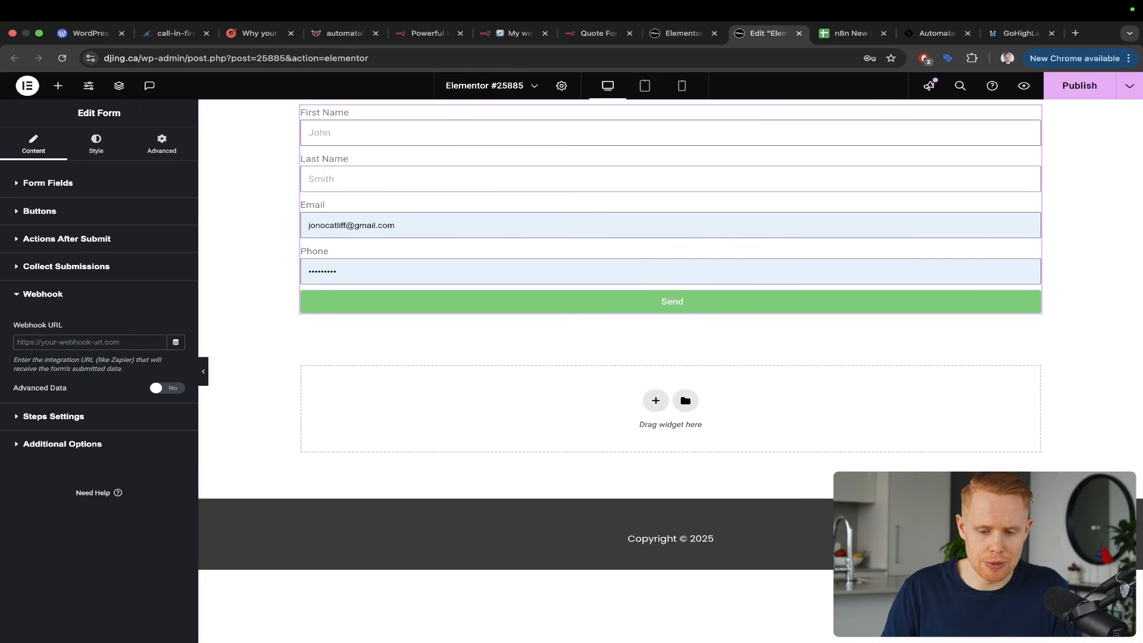
Set the n8n Webhook node's HTTP Method to POST
key(ctrl+shift+Tab)
key(ctrl+shift+Tab)
key(ctrl+shift+Tab)
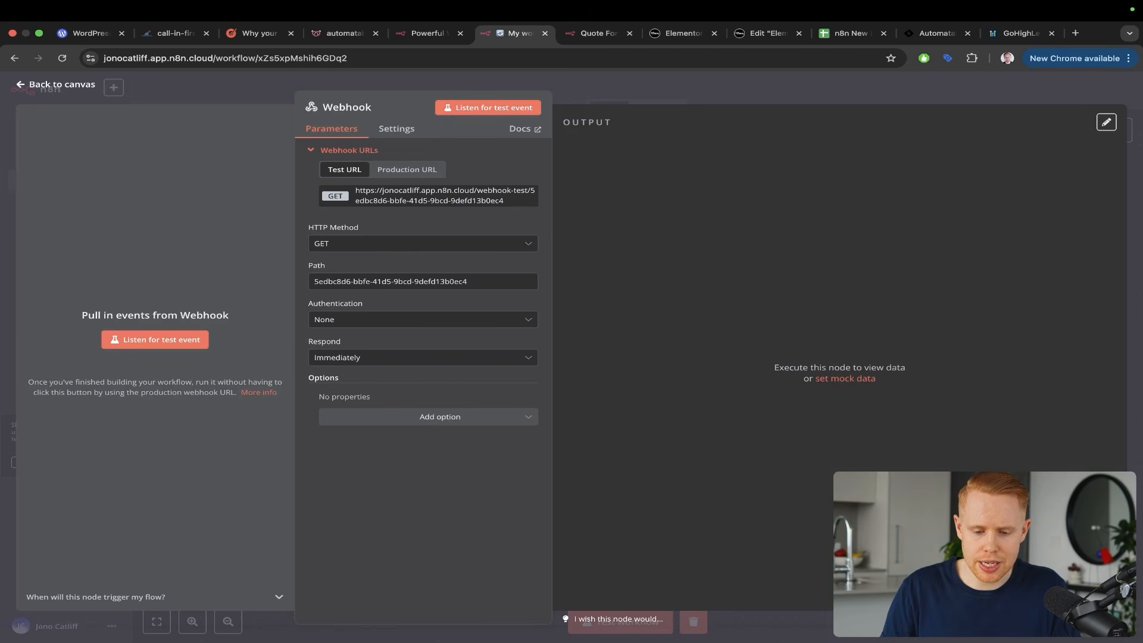
key(ctrl+a)
drag(650, 348, 438, 206)
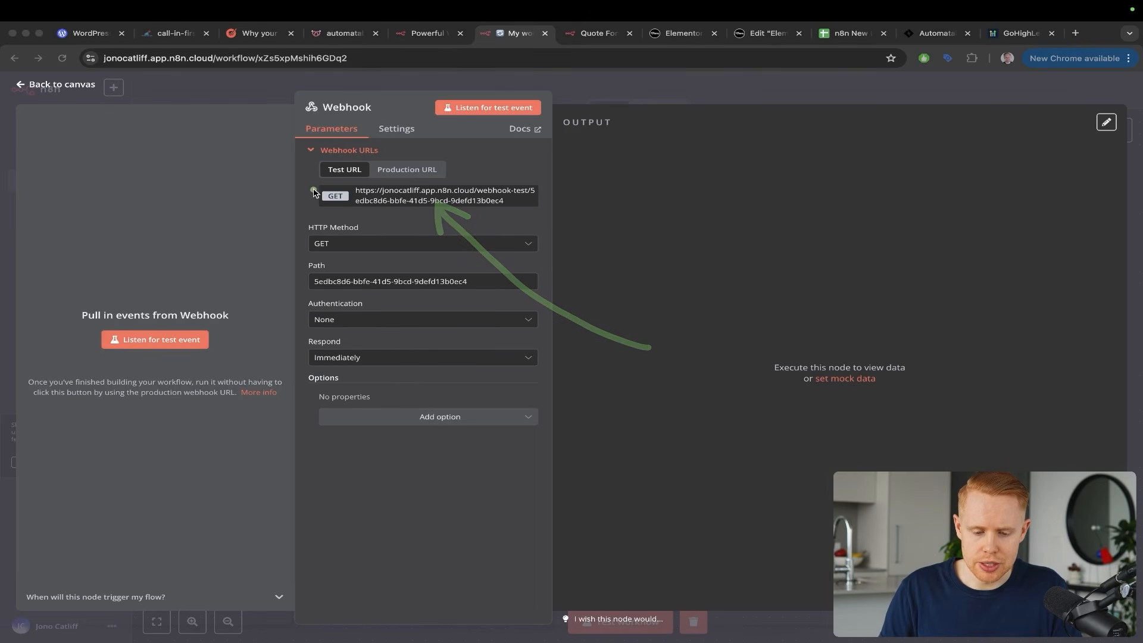
key(ctrl+s)
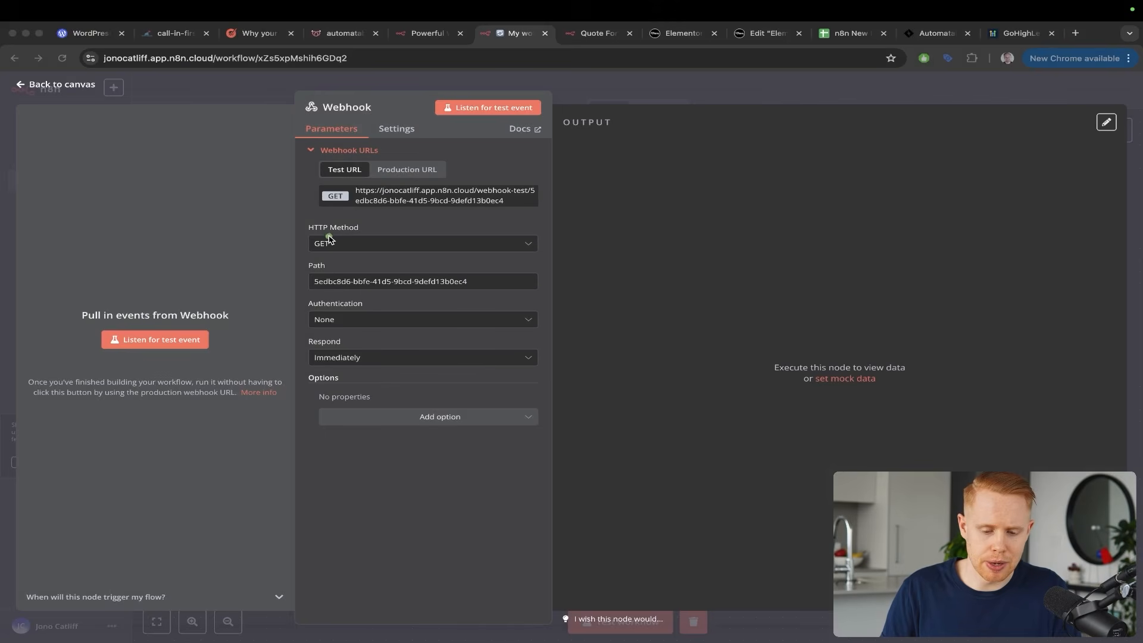
click(329, 242)
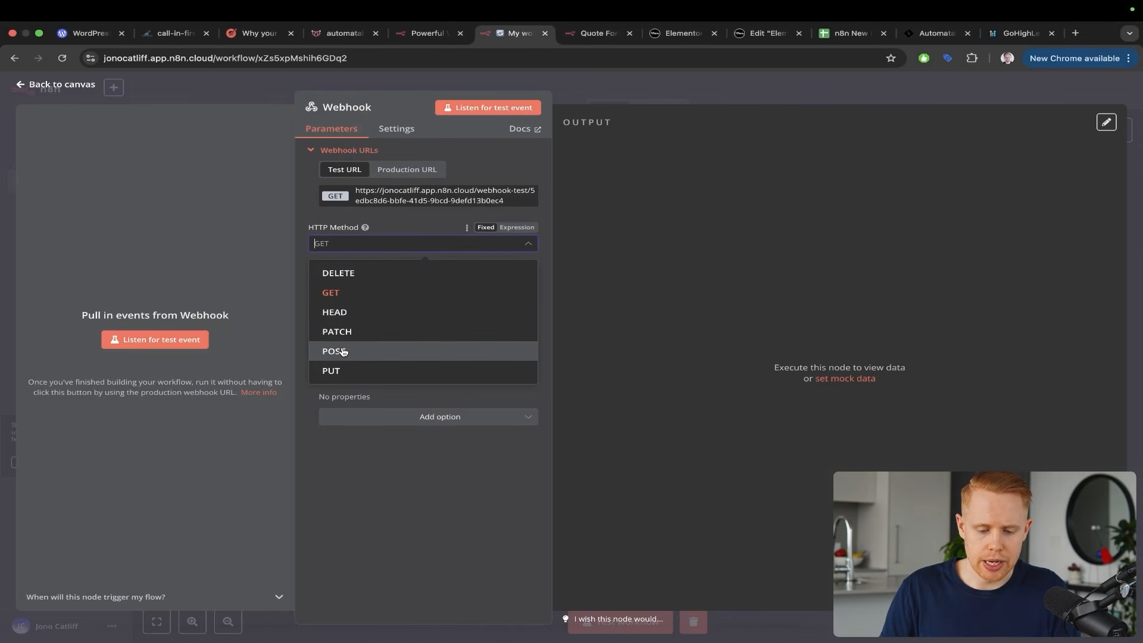
click(343, 352)
mouse_move(214, 148)
mouse_down()
mouse_move(252, 149)
mouse_move(333, 185)
mouse_up()
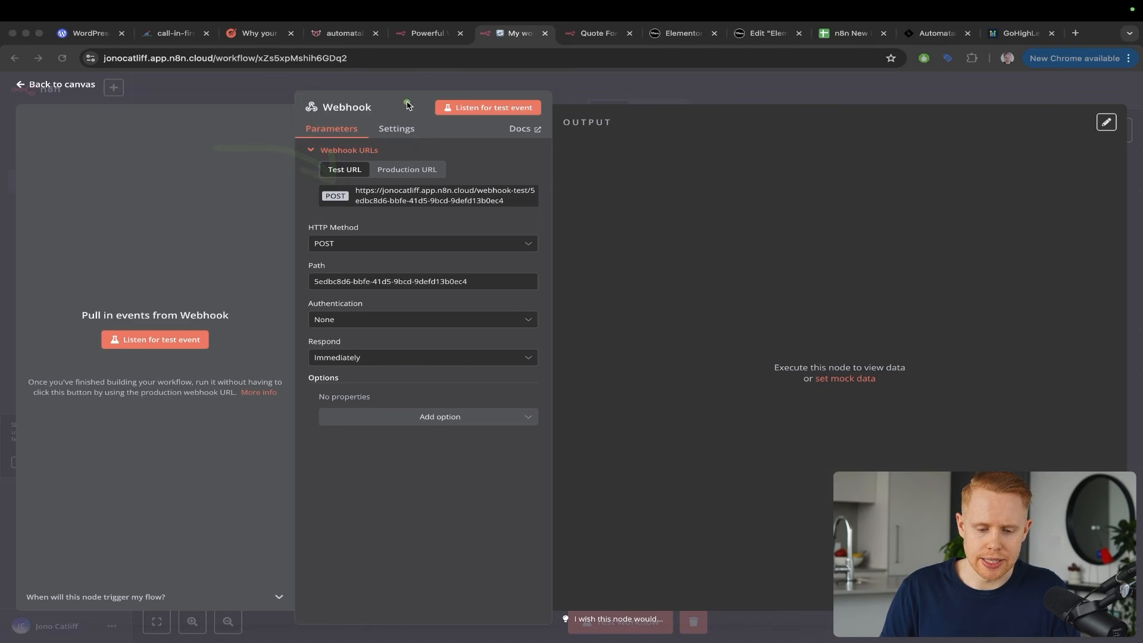
drag(324, 113, 306, 223)
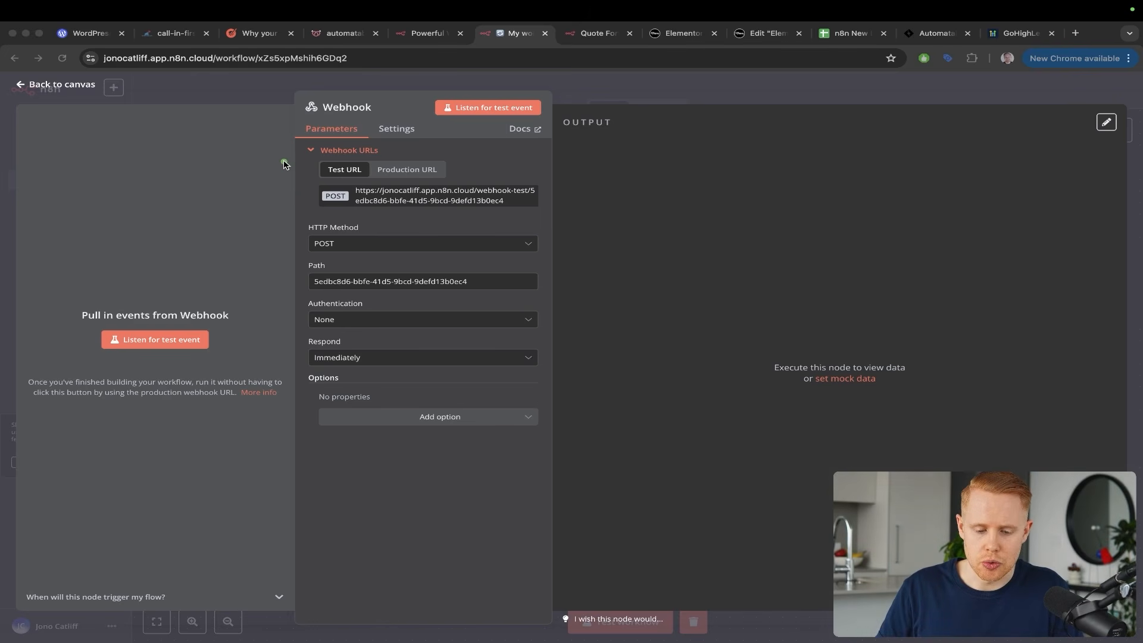
click(324, 244)
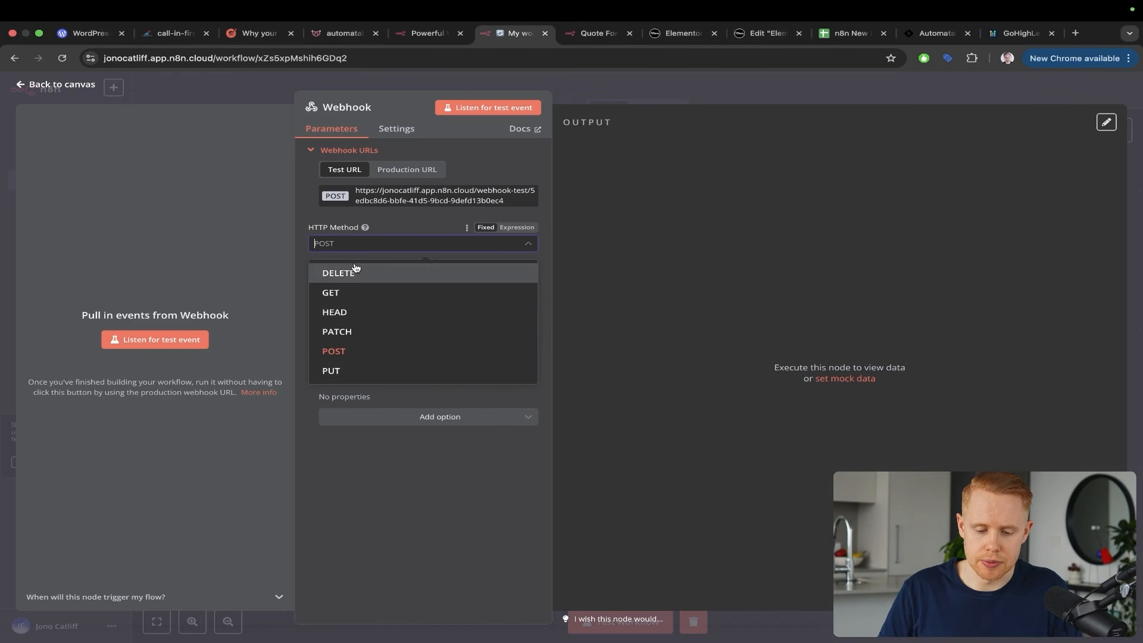
click(265, 271)
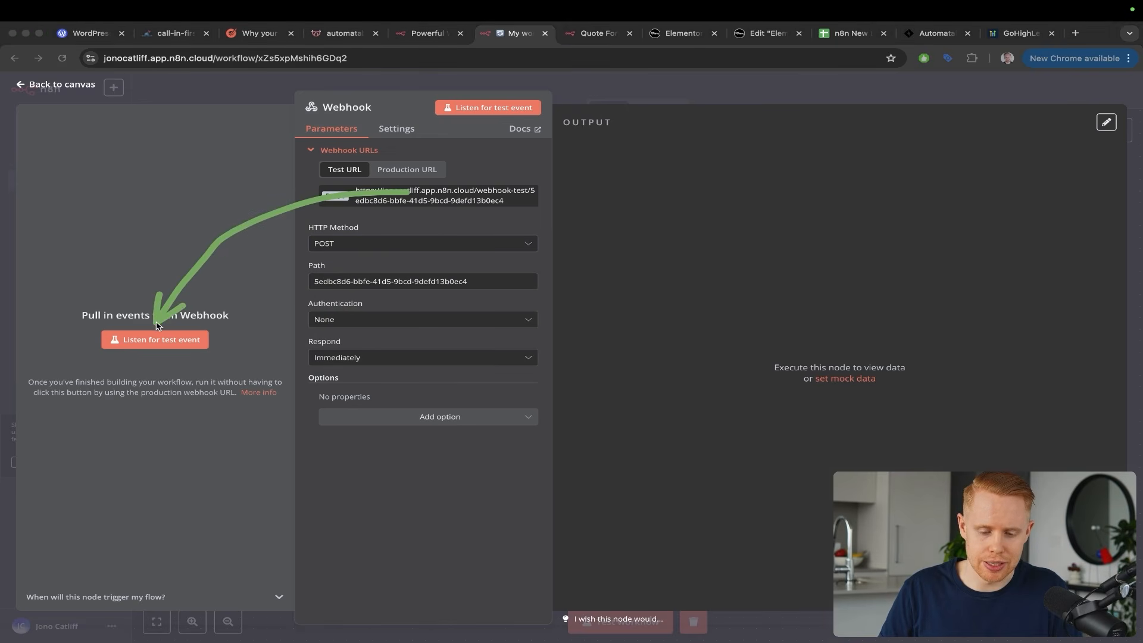
Copy the Webhook node's test URL and go to the Elementor editor
triple_click(387, 195)
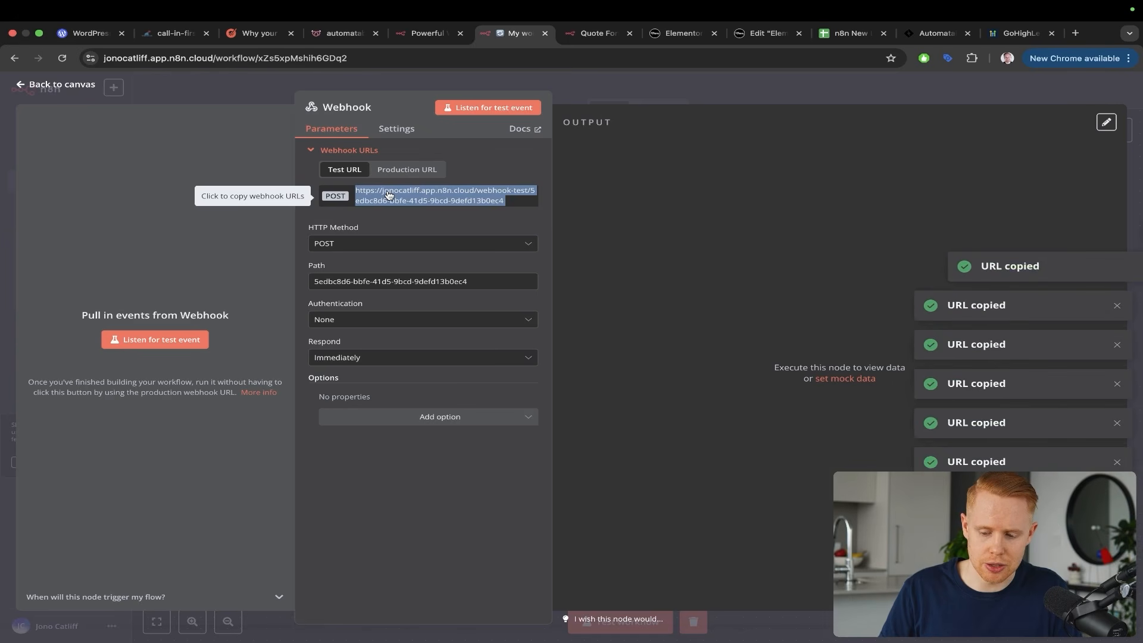
triple_click(389, 196)
click(388, 196)
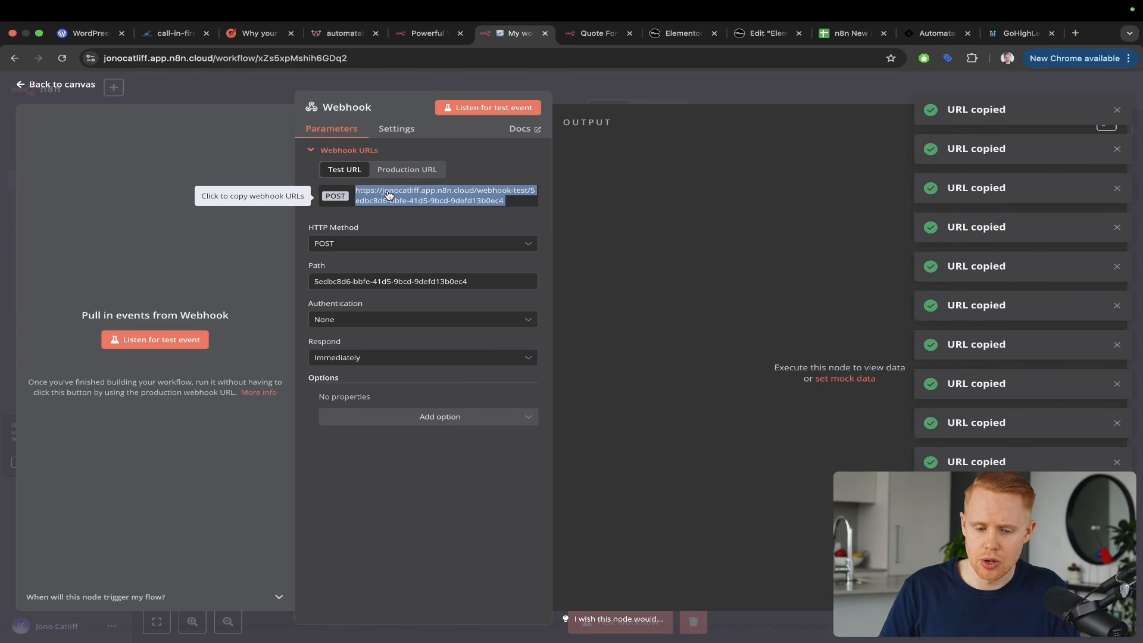
key(ctrl+Tab)
key(ctrl+Tab)
key(ctrl+Tab)
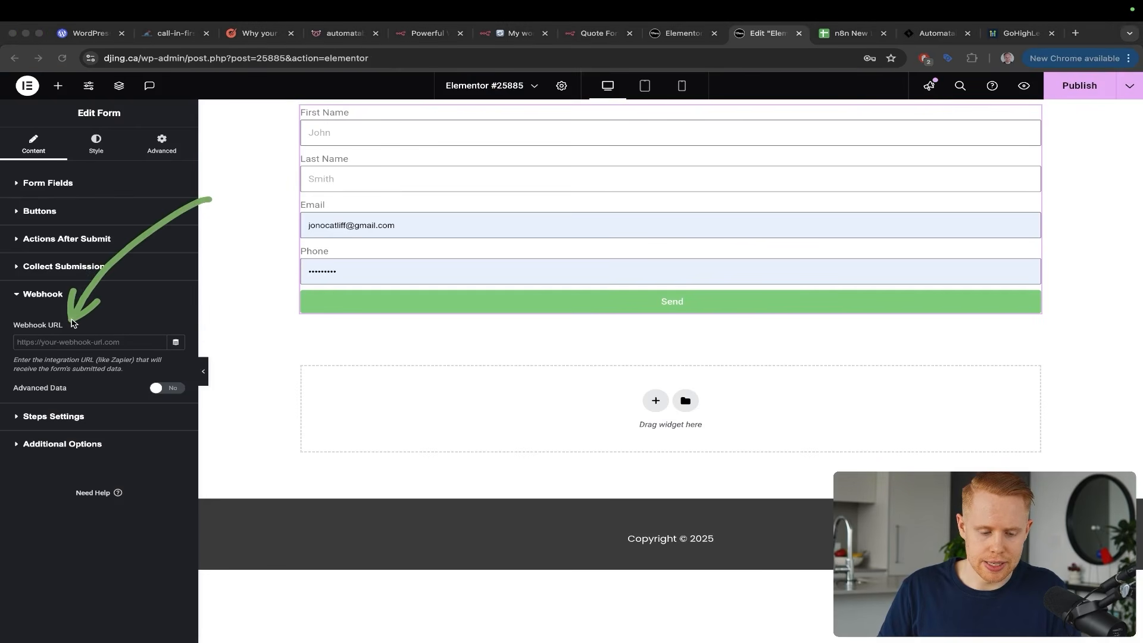
Paste the n8n test URL into the form's Webhook URL and publish the page
click(69, 341)
key(super+v)
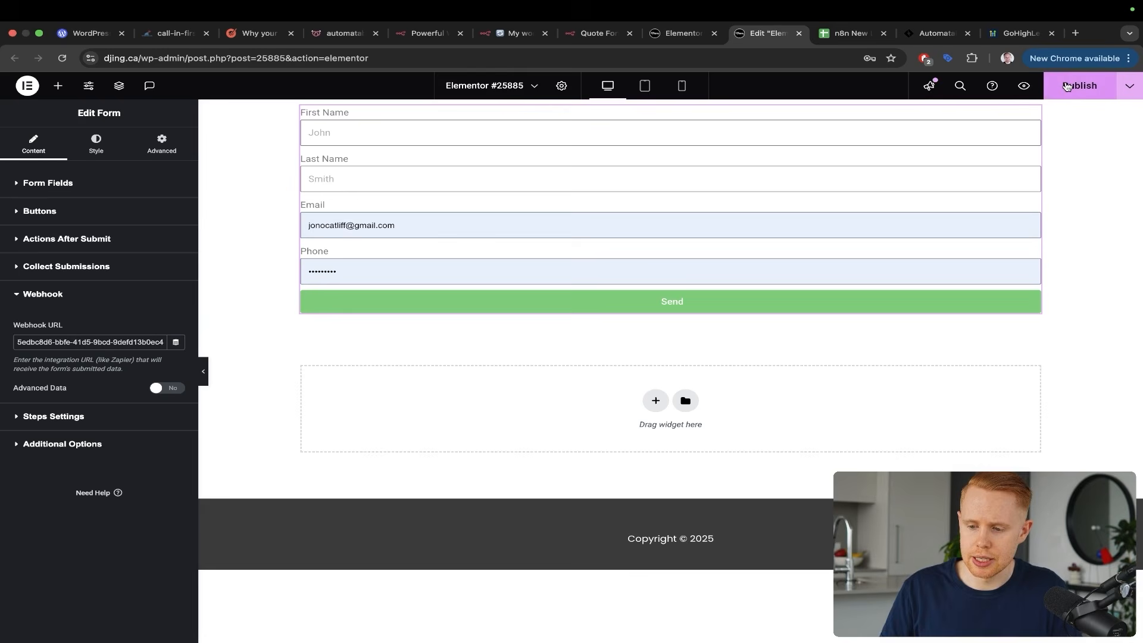
click(1066, 86)
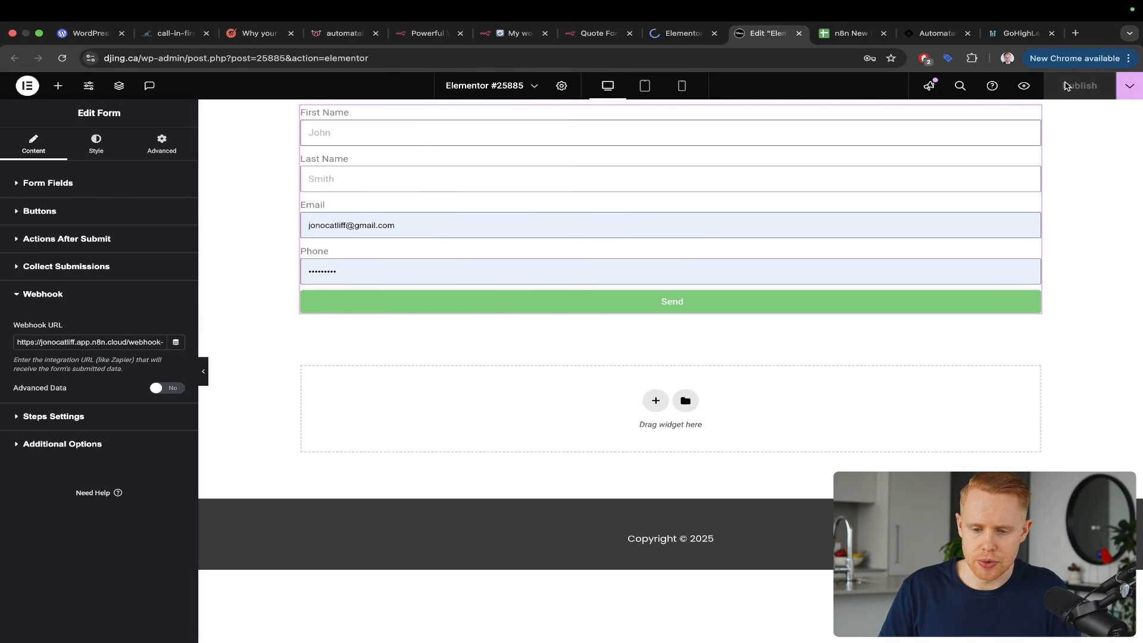
Fill the preview form with a sample lead's first name, last name, email and phone
key(ctrl+shift+Tab)
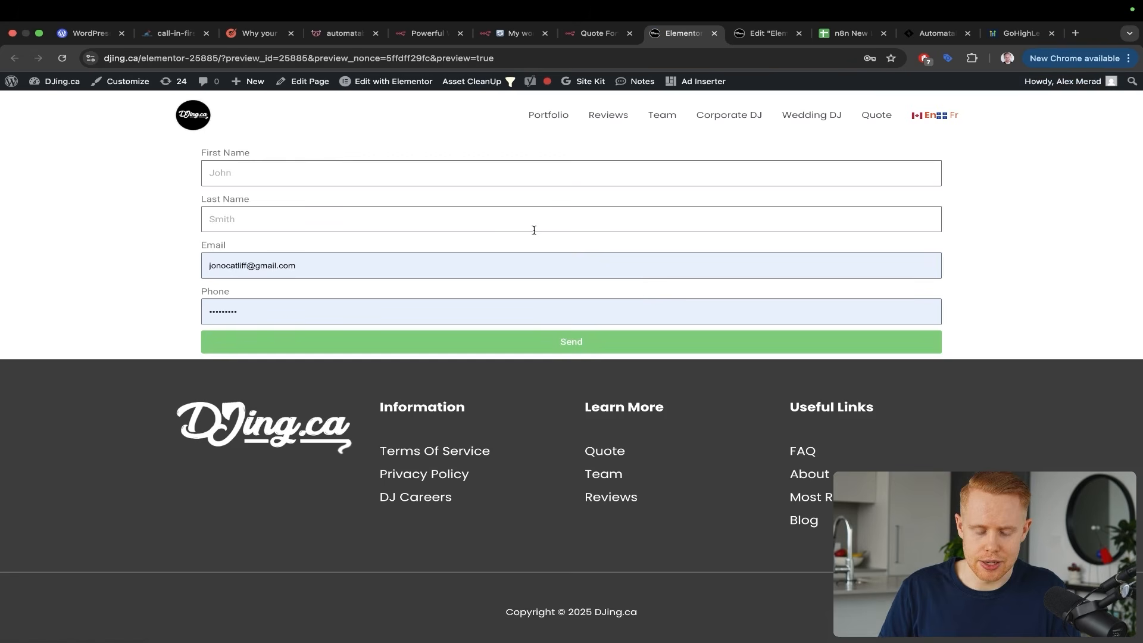
click(304, 169)
text(Jono)
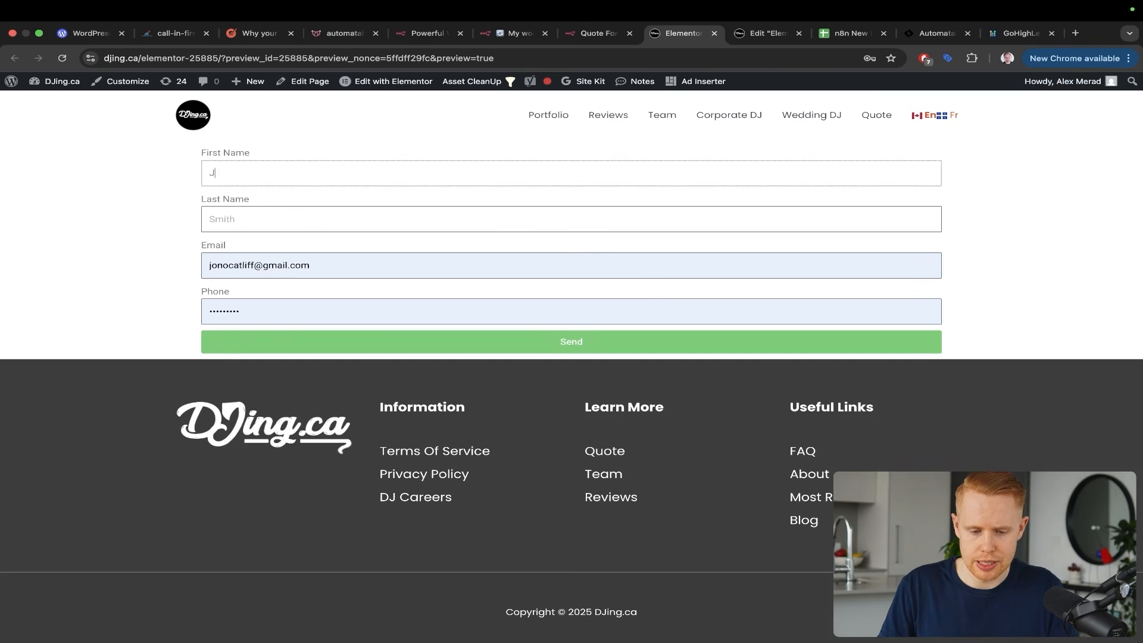
key(Tab)
text(Ca)
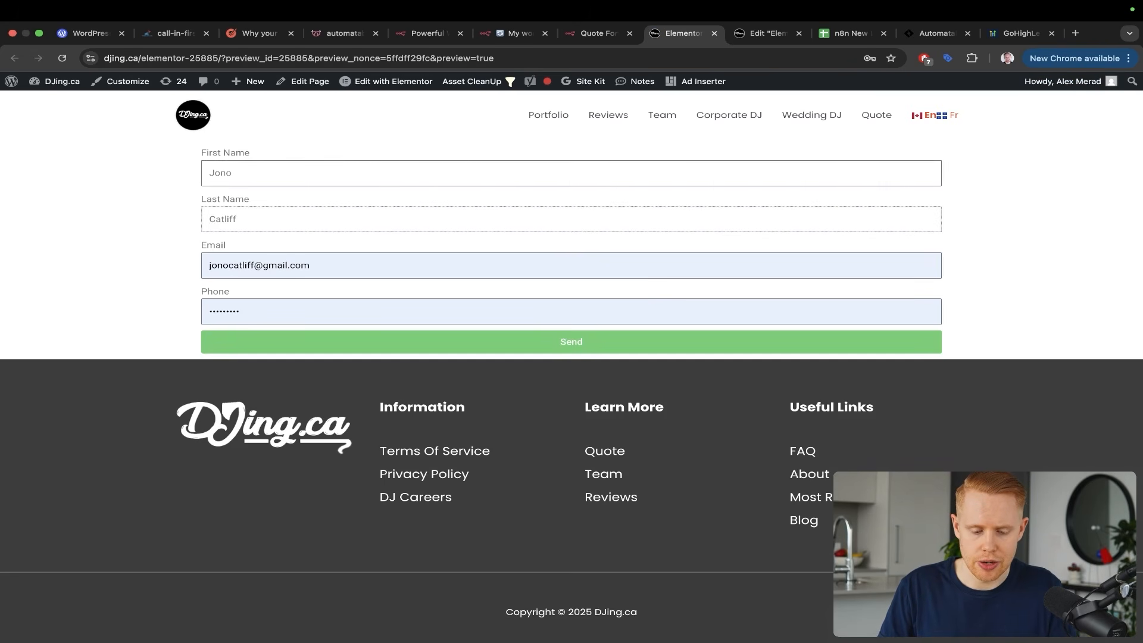
key(Tab)
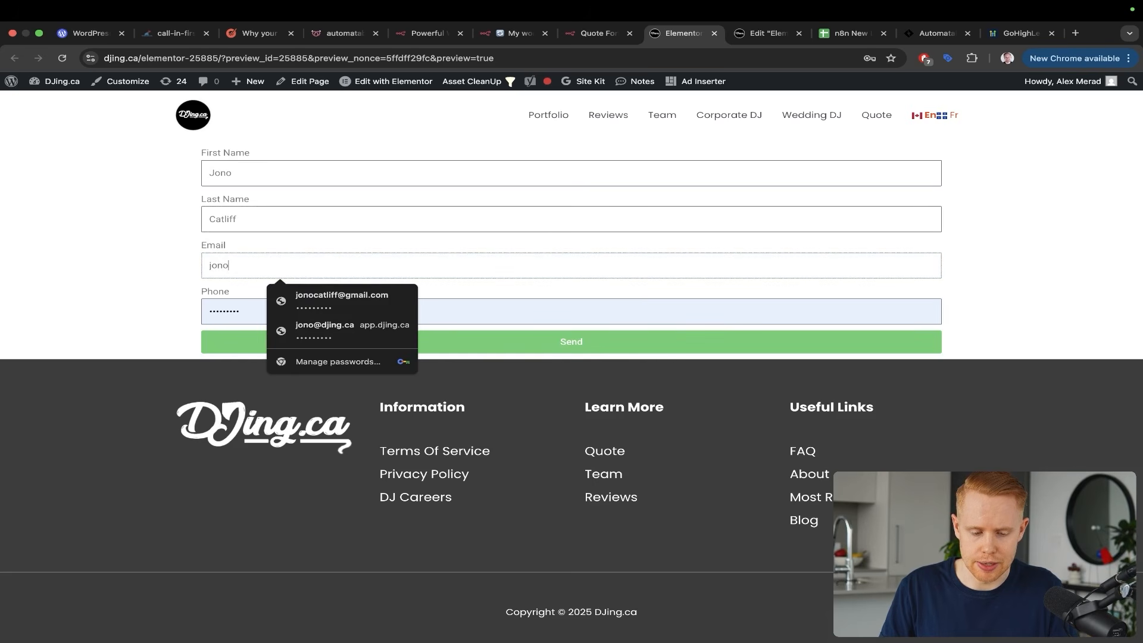
key(Tab)
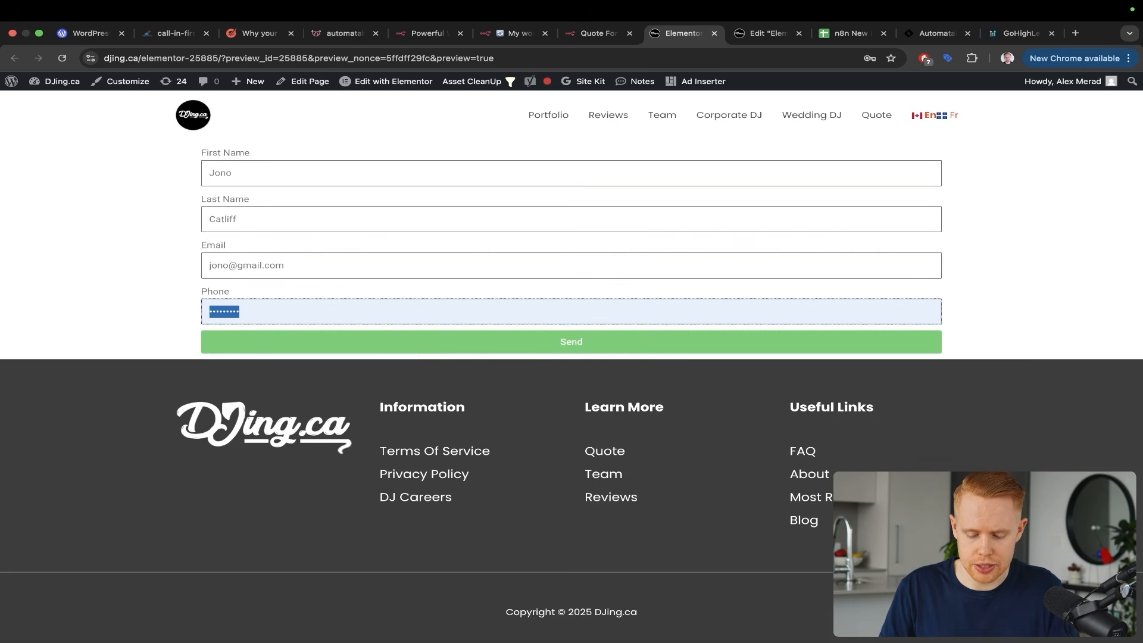
text(••)
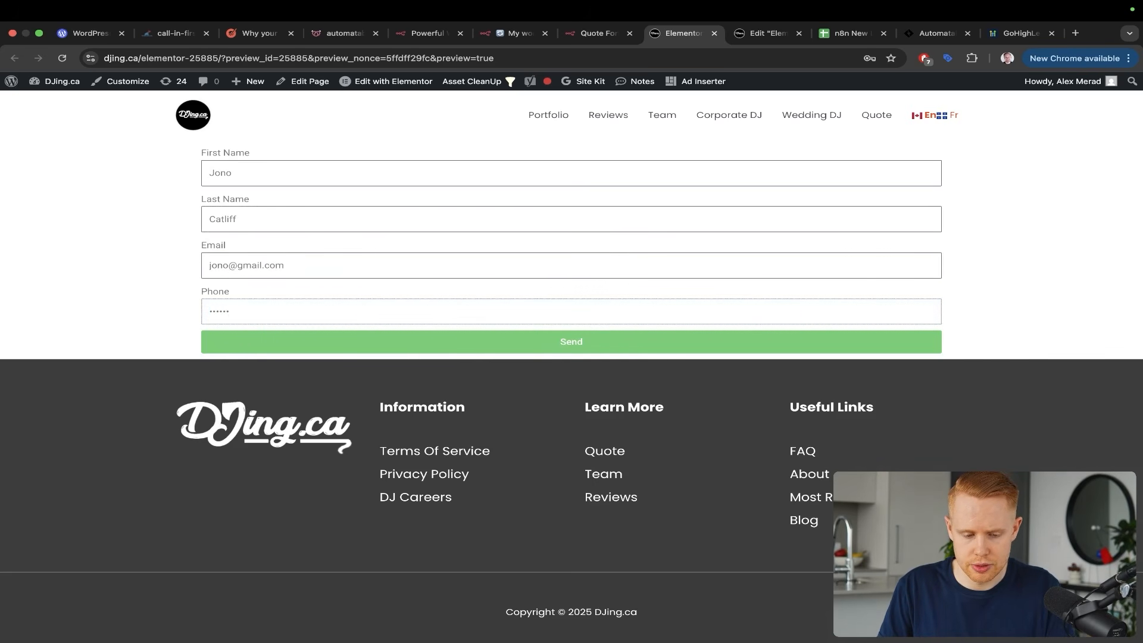
key(super+a)
text(•)
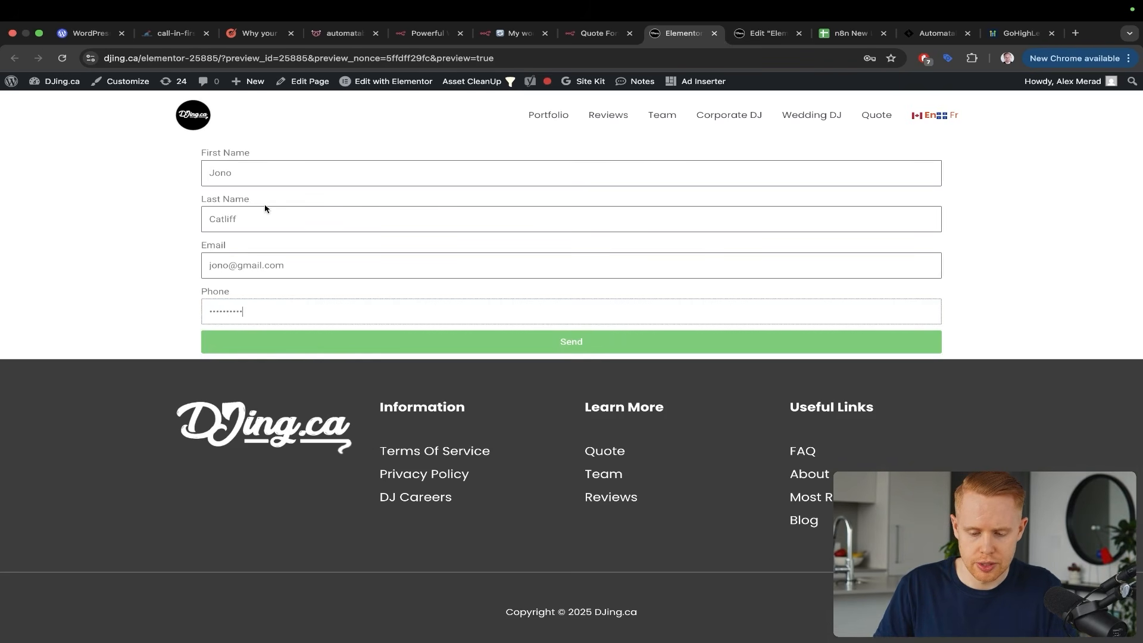
key(ctrl+shift+Tab)
key(ctrl+shift+Tab)
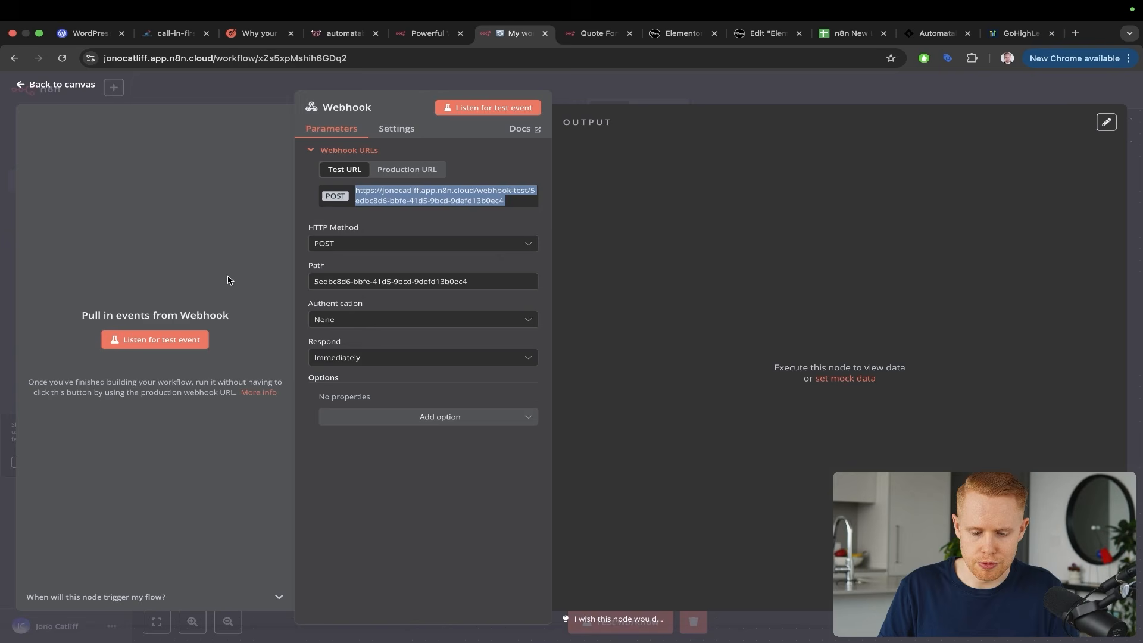
Listen for a test event, send the preview form, and review the received JSON in n8n
click(277, 171)
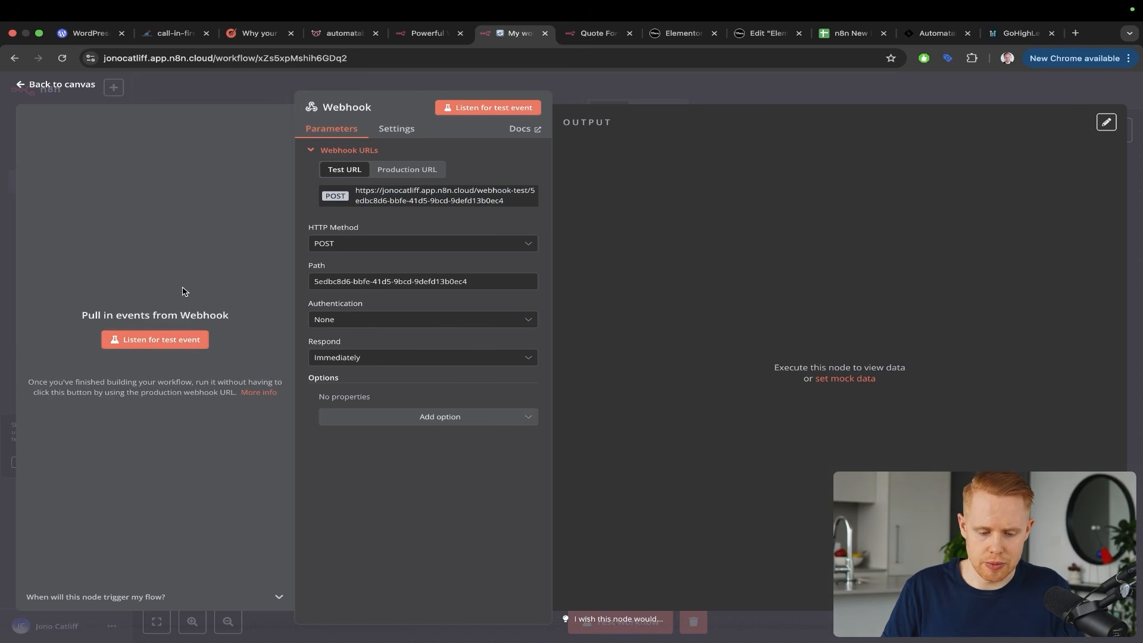
click(157, 339)
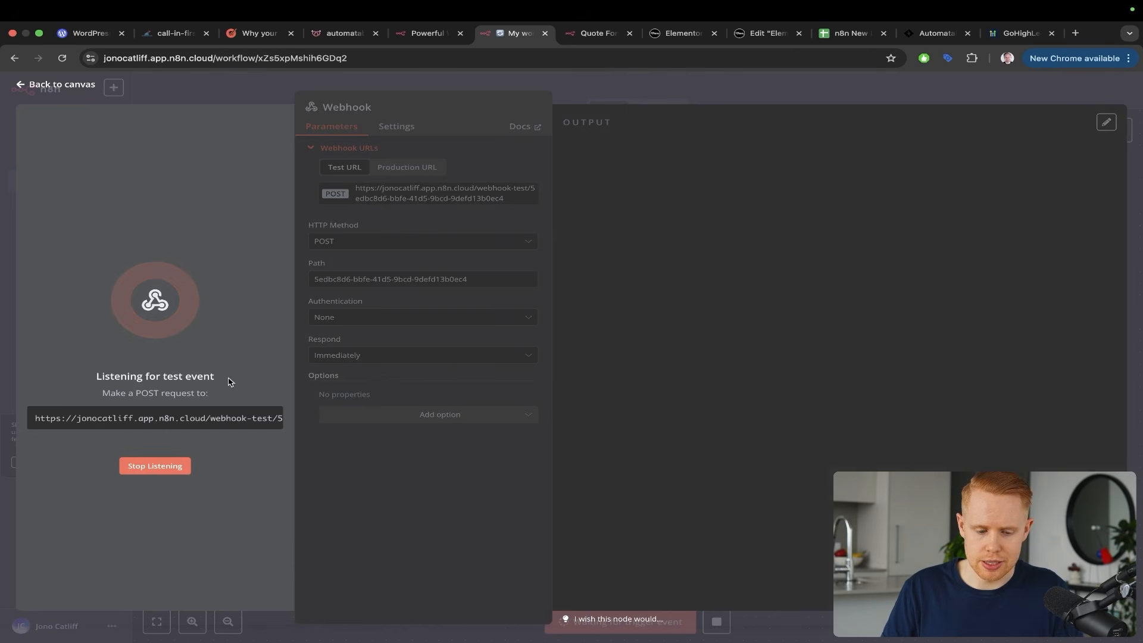
key(ctrl+Tab)
key(ctrl+Tab)
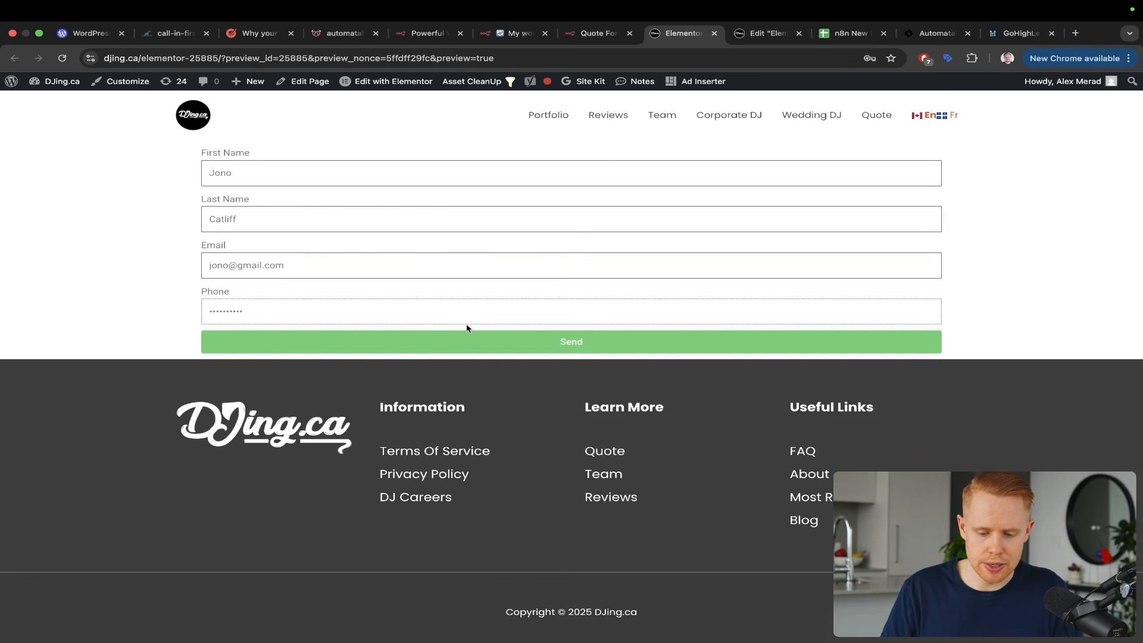
click(465, 341)
key(ctrl+shift+Tab)
key(ctrl+shift+Tab)
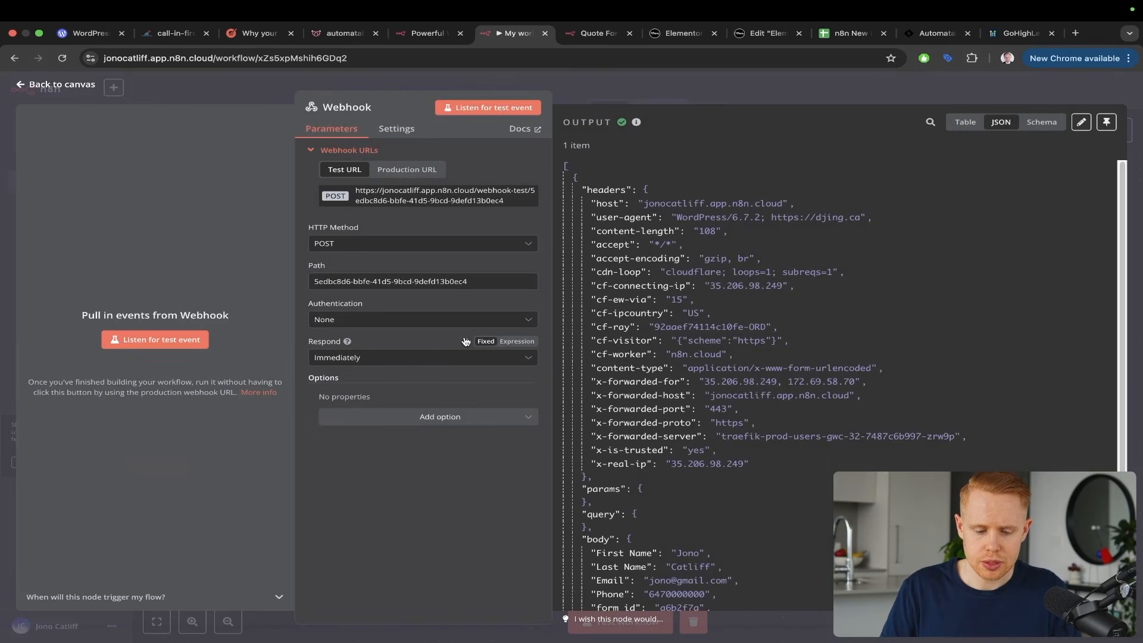
scroll(679, 250, down, 5)
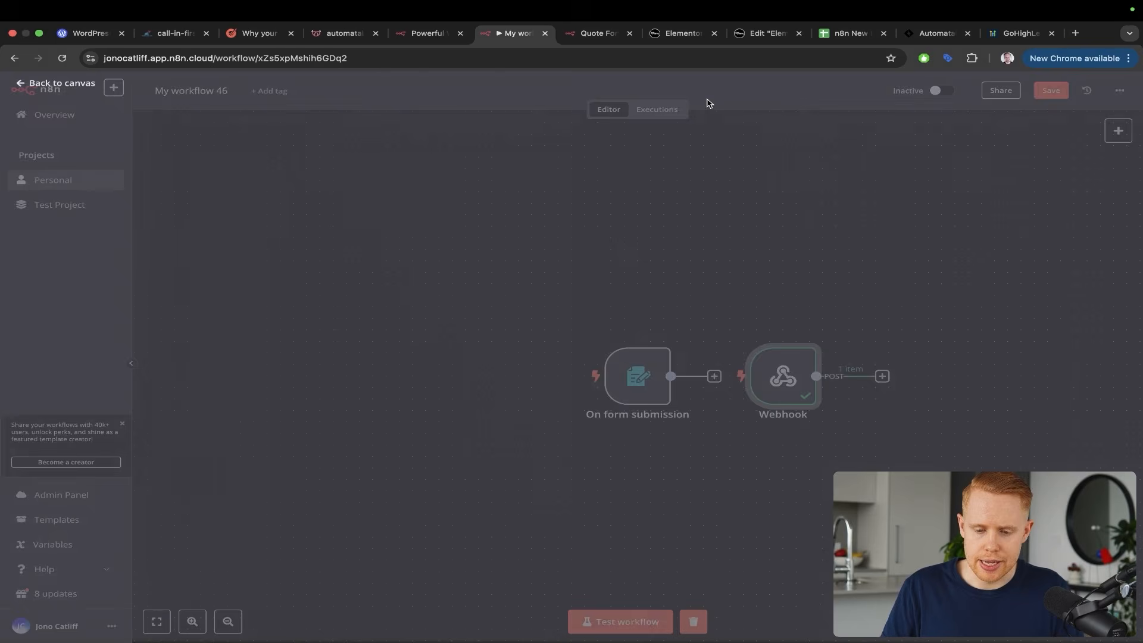
Close the Webhook node and position it beneath the On form submission trigger
click(708, 101)
drag(786, 378, 645, 478)
key(ctrl+alt+a)
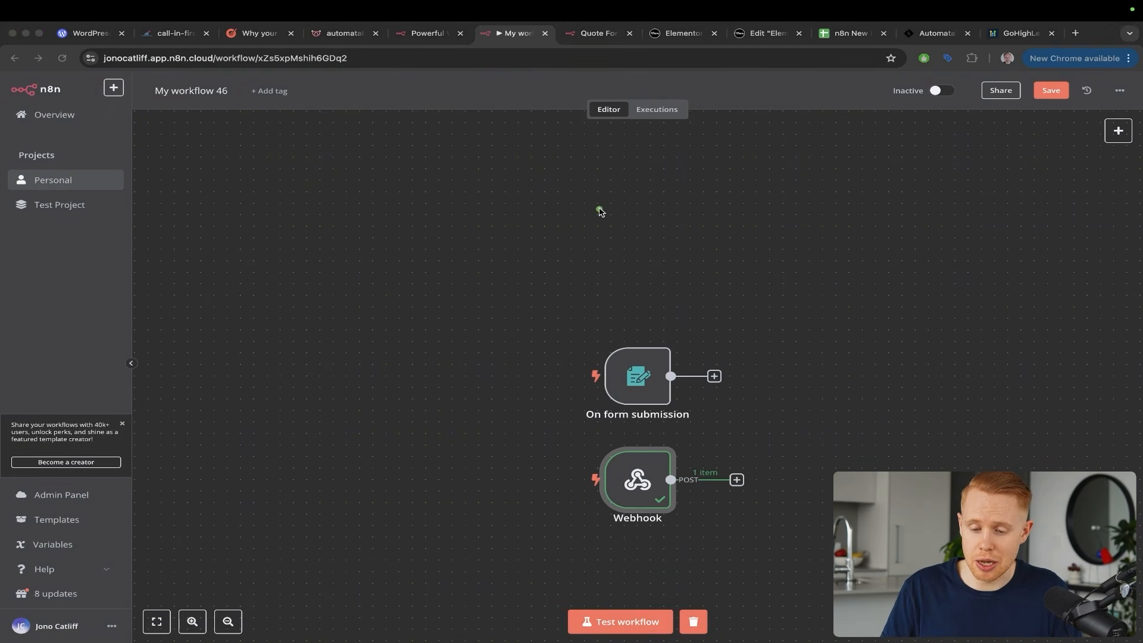
drag(617, 195, 601, 356)
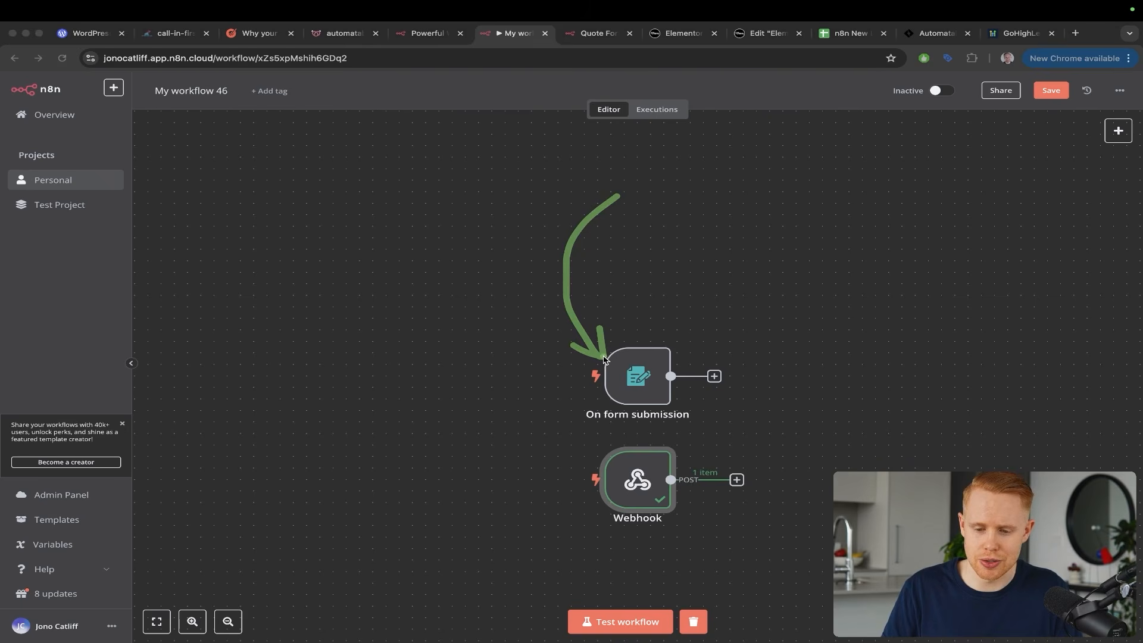
click(767, 33)
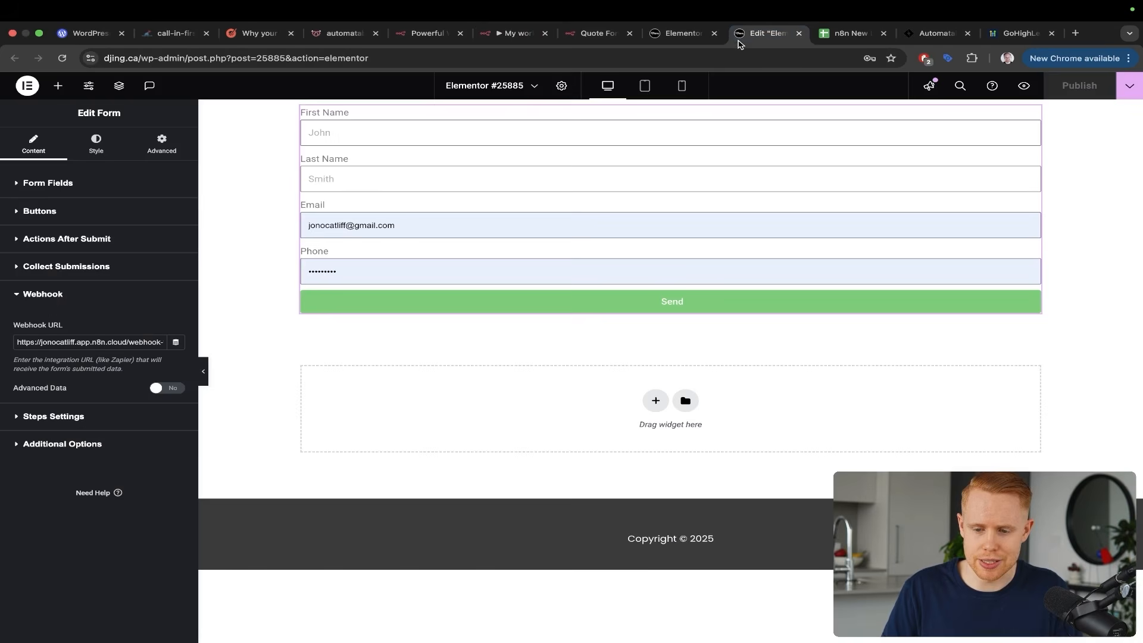
drag(751, 131, 633, 295)
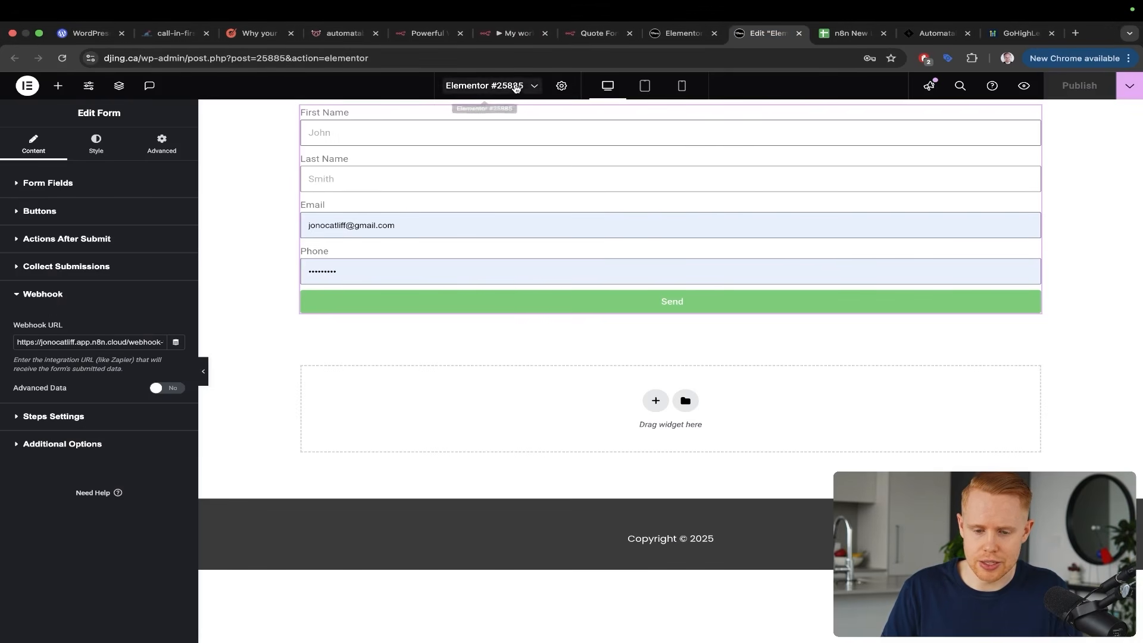
click(509, 35)
mouse_move(753, 160)
mouse_down()
mouse_move(635, 288)
mouse_move(618, 354)
mouse_up()
drag(498, 263, 597, 479)
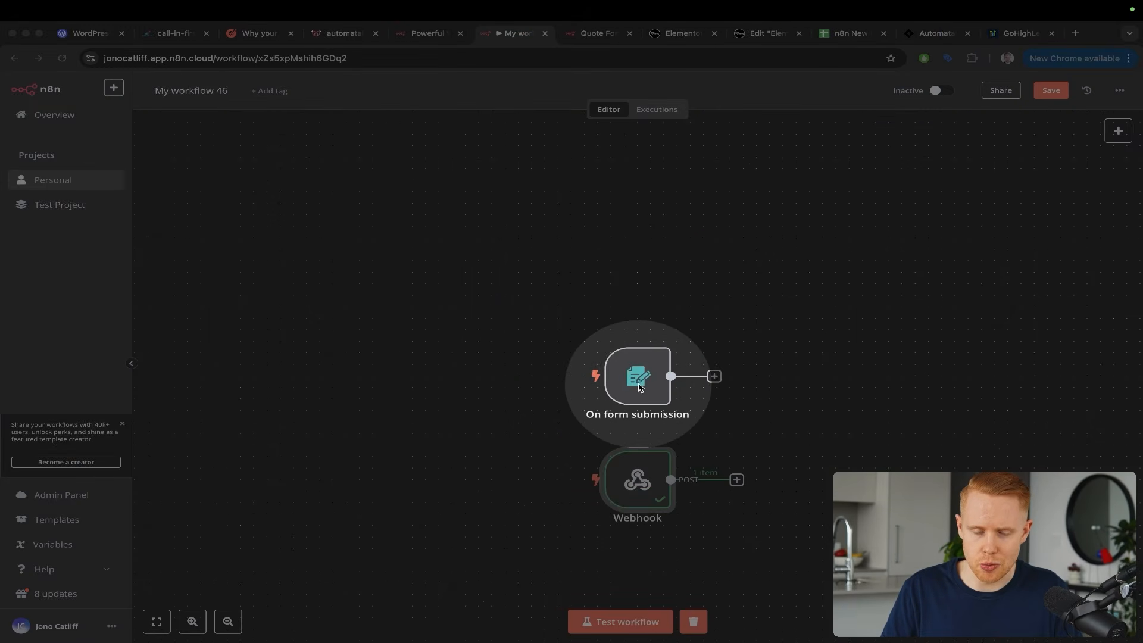
key(Escape)
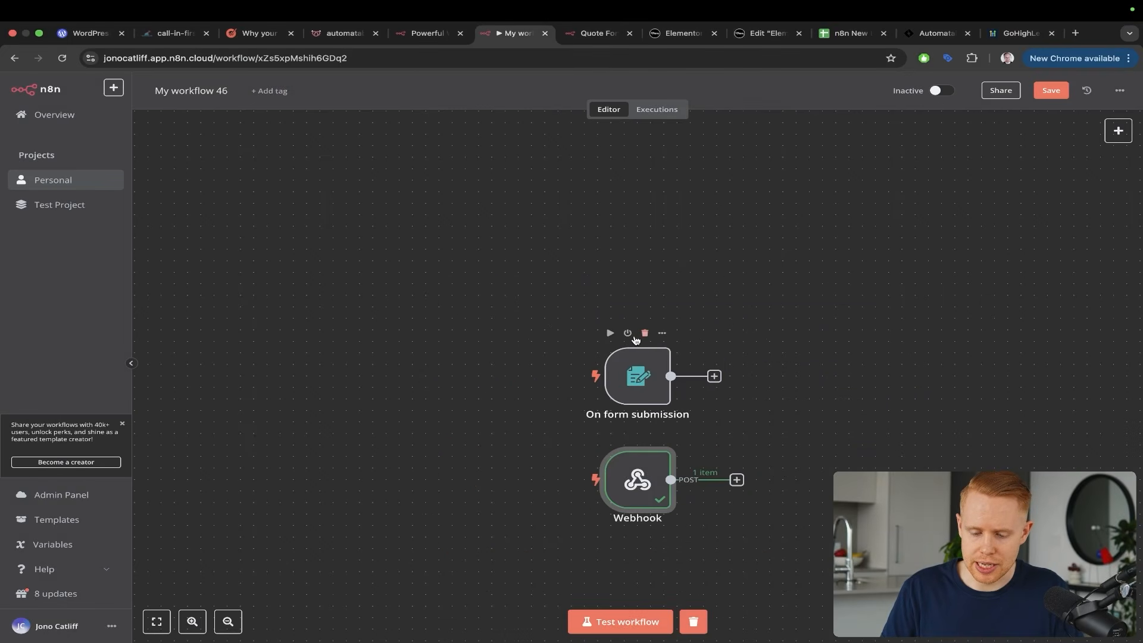
drag(669, 191, 625, 348)
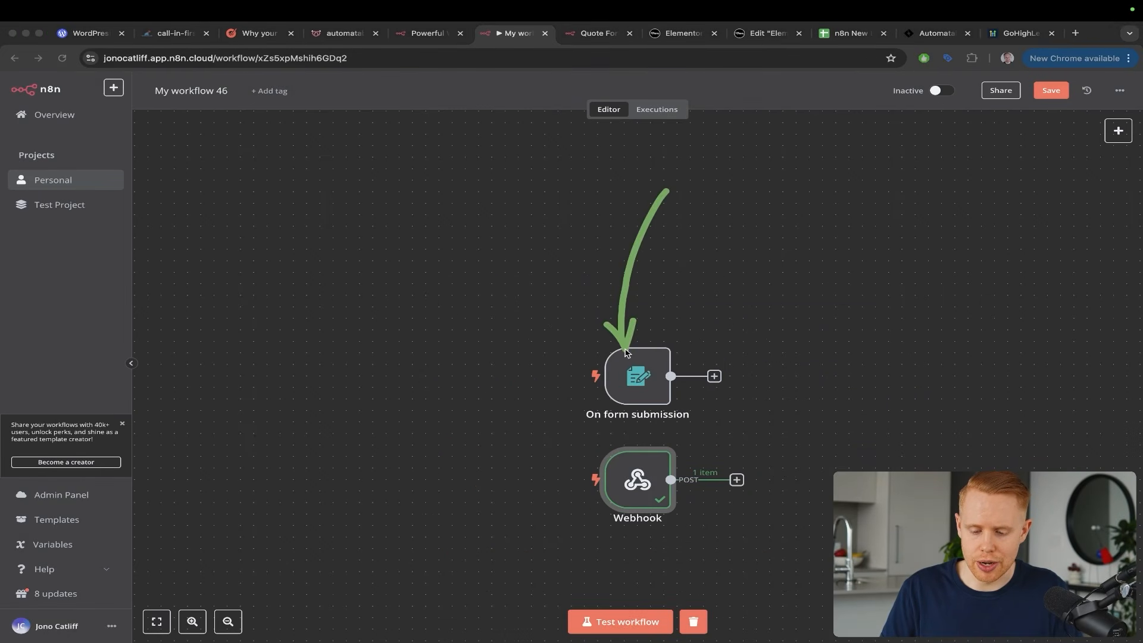
drag(517, 296, 595, 471)
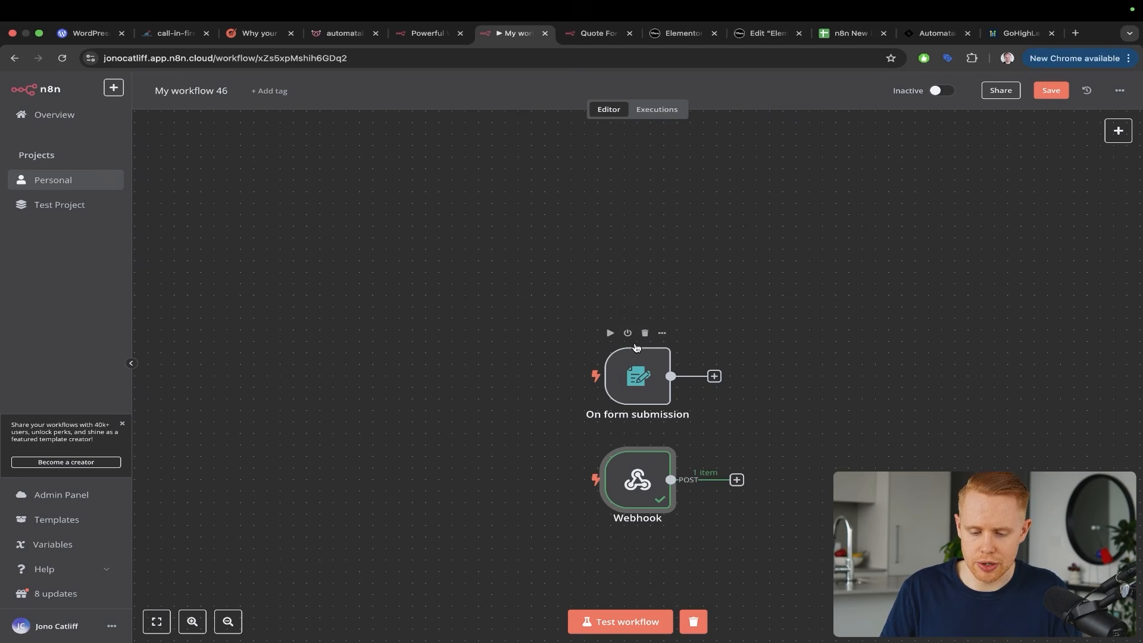
click(628, 334)
scroll(804, 375, right, 5)
scroll(804, 376, down, 1)
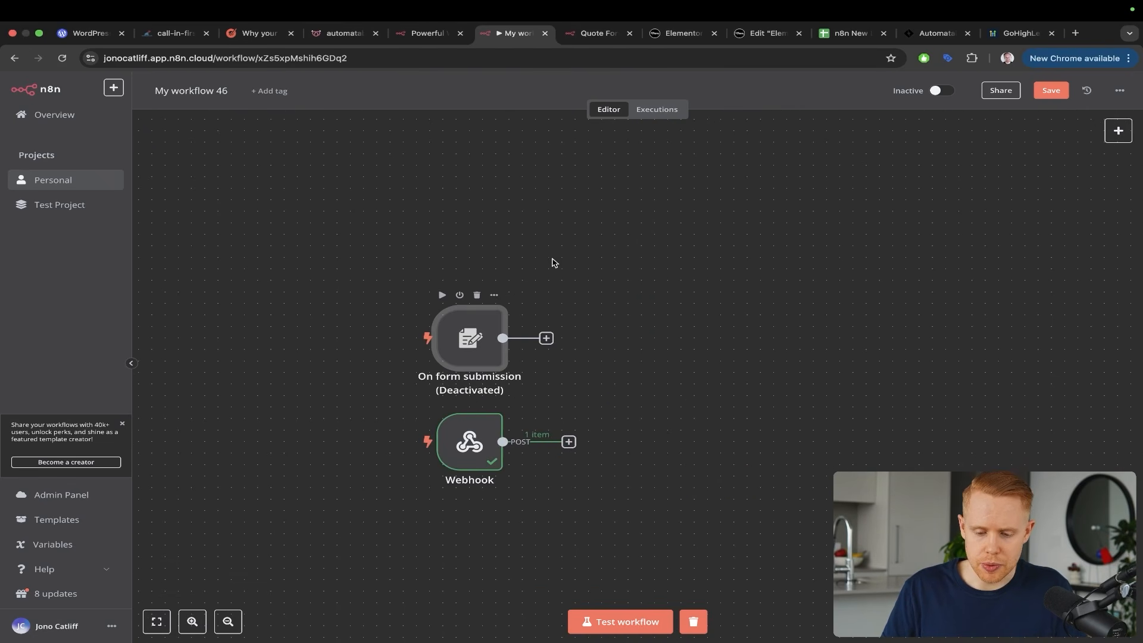
mouse_move(492, 238)
mouse_down()
mouse_move(564, 388)
mouse_move(505, 409)
mouse_up()
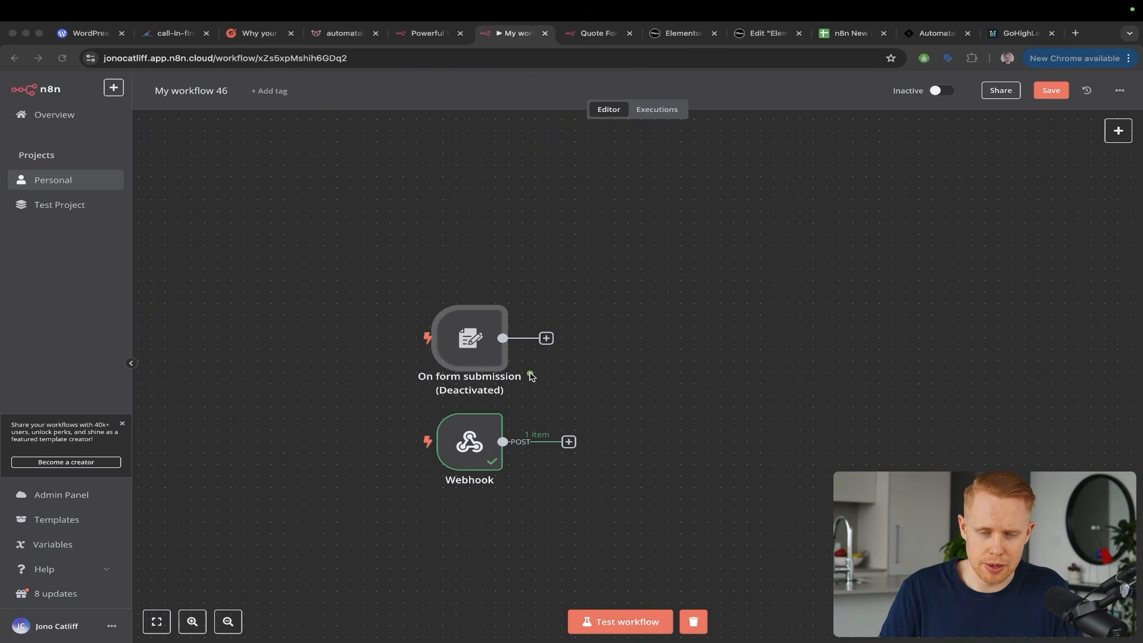
drag(527, 245, 534, 418)
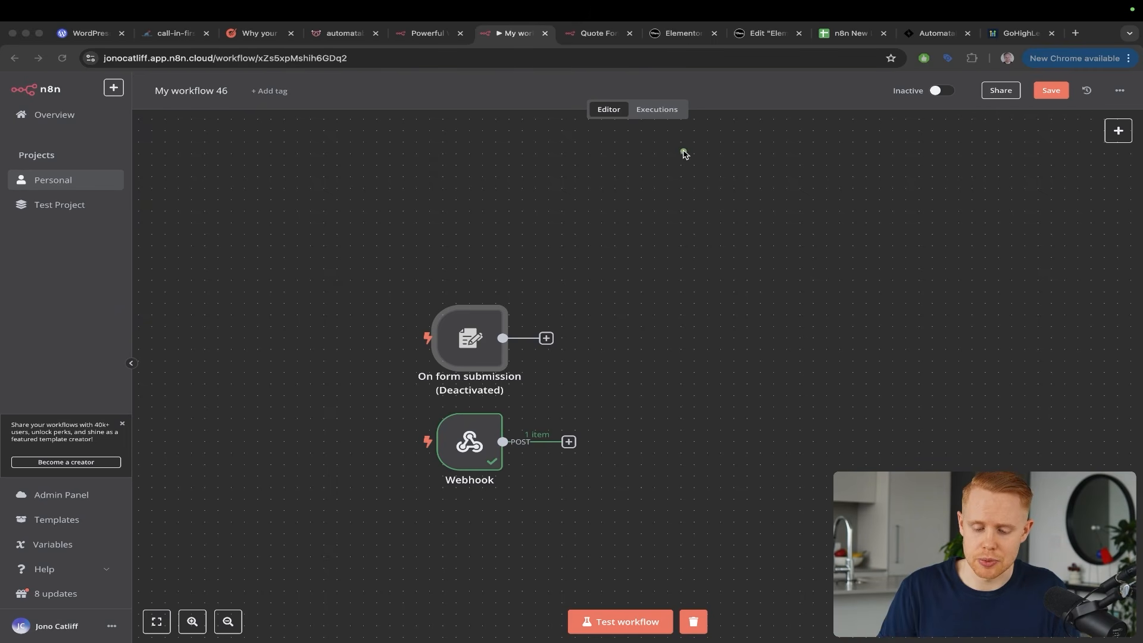
Open the node list after the Webhook and move the Automatable tab beside n8n
click(569, 441)
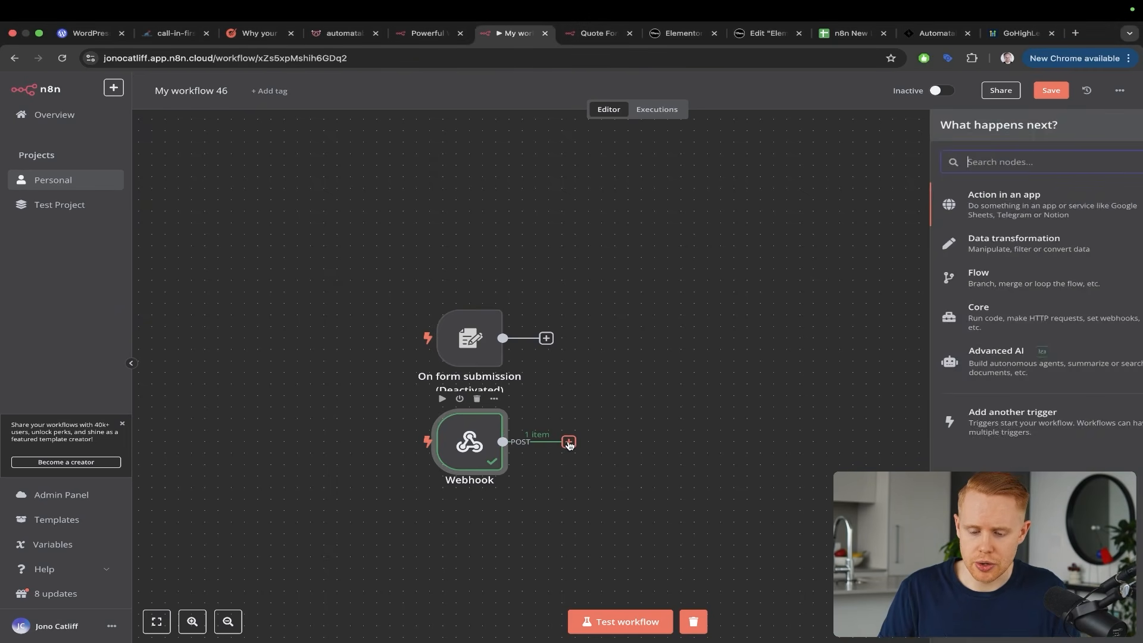
click(668, 37)
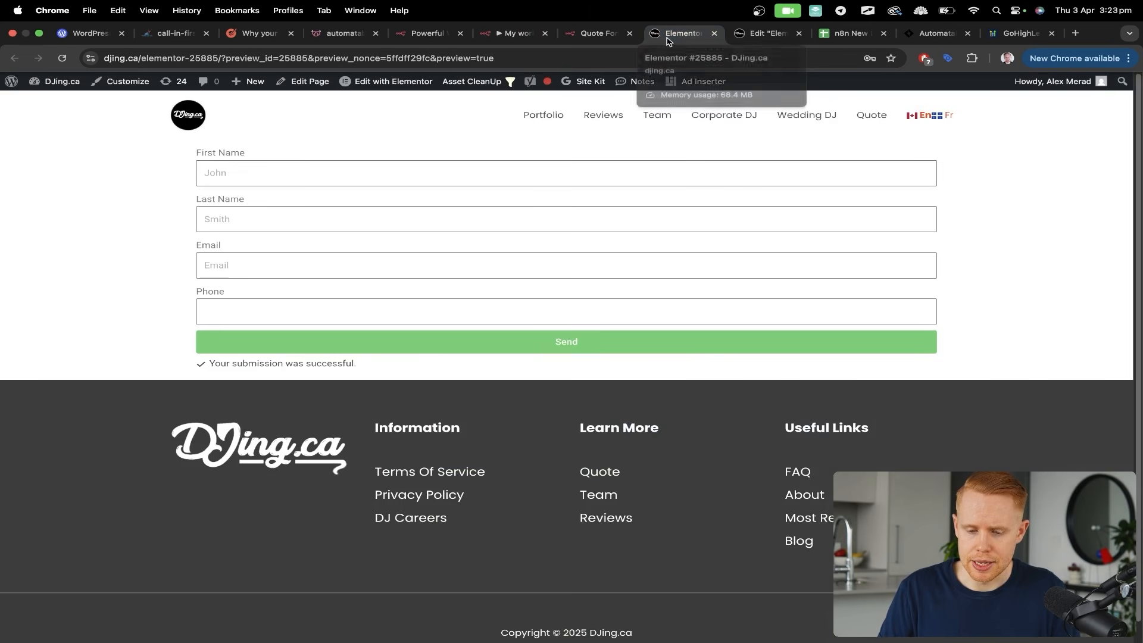
click(914, 42)
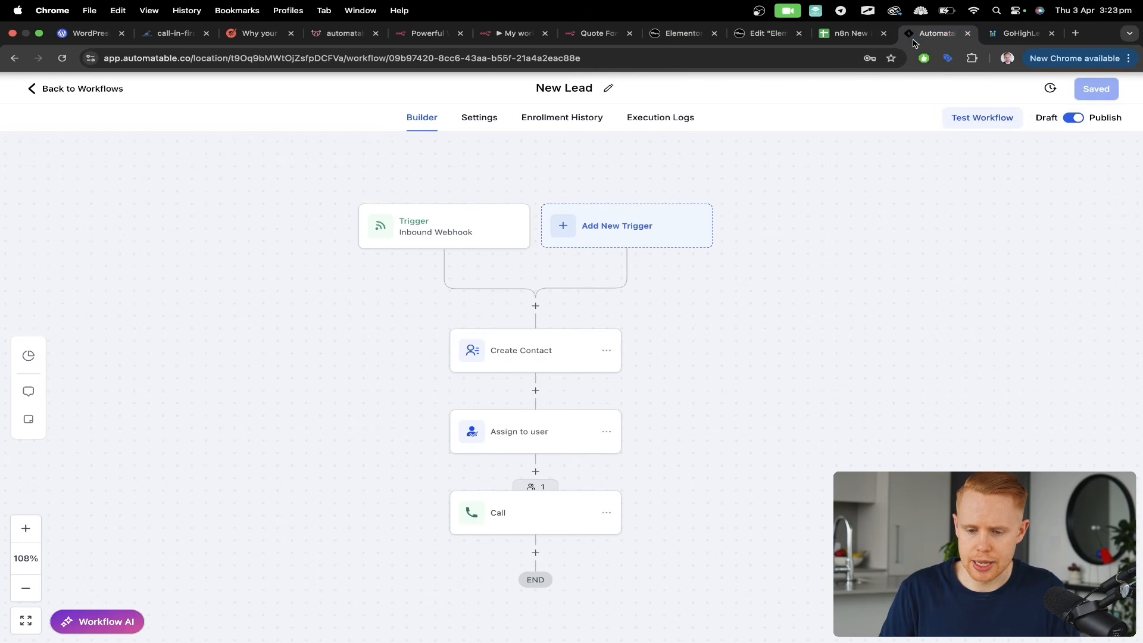
drag(914, 42, 574, 38)
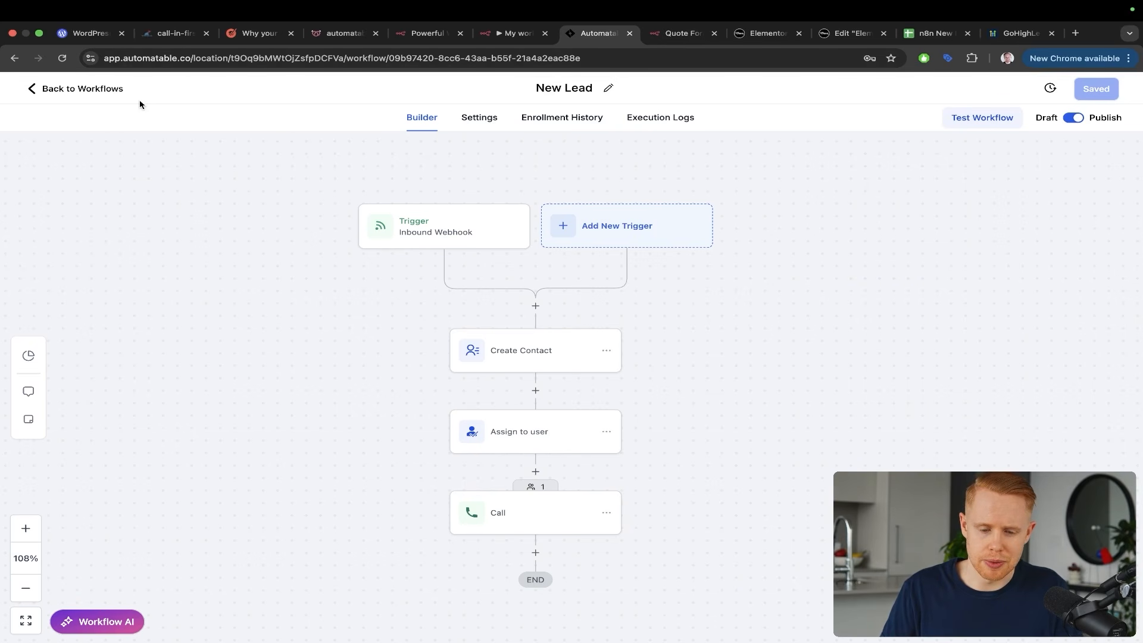
Compare the n8n workflow with Automatable's New Lead workflow across both tabs
mouse_move(270, 248)
mouse_down()
mouse_move(421, 131)
mouse_move(520, 100)
mouse_up()
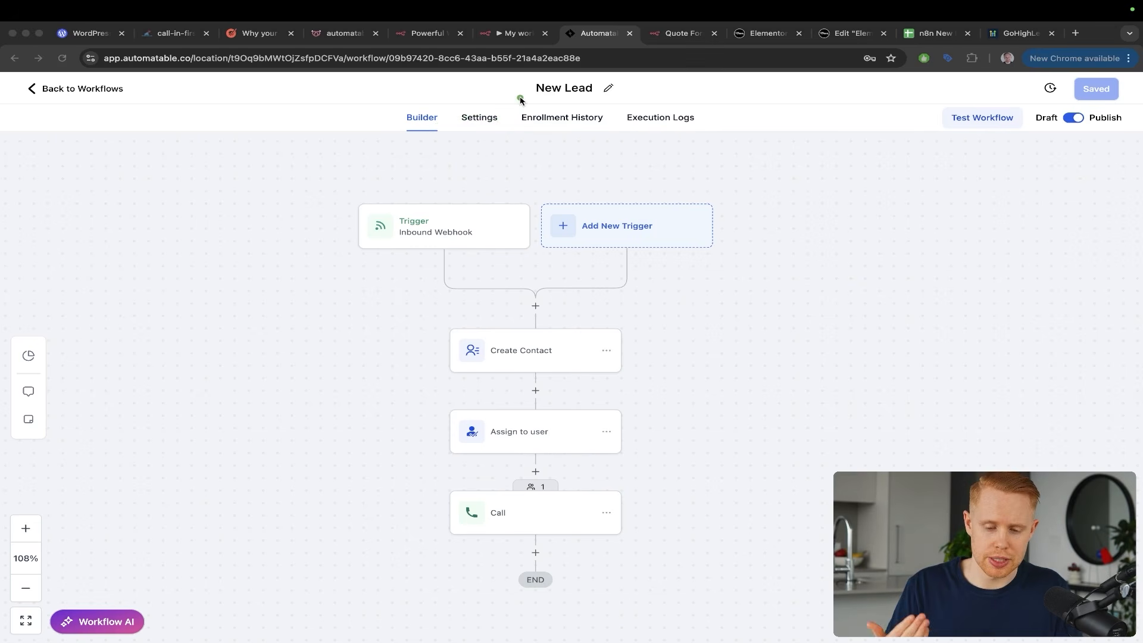
mouse_move(465, 88)
mouse_down()
mouse_move(349, 179)
mouse_move(379, 233)
mouse_up()
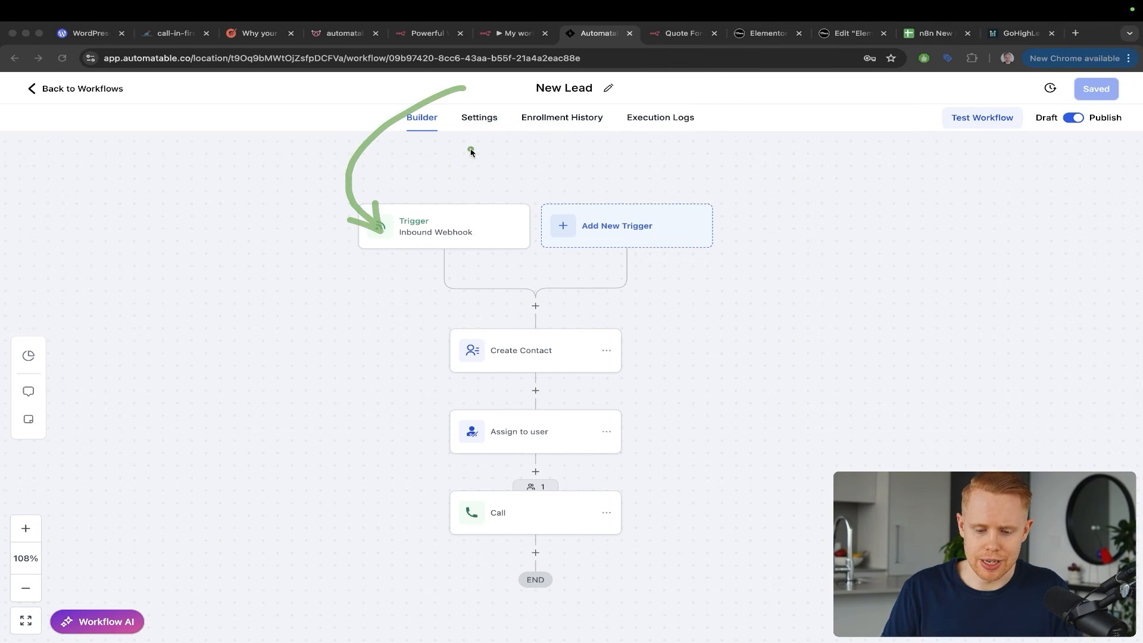
mouse_move(482, 142)
mouse_down()
mouse_move(403, 217)
mouse_move(405, 234)
mouse_up()
key(ctrl+shift+Tab)
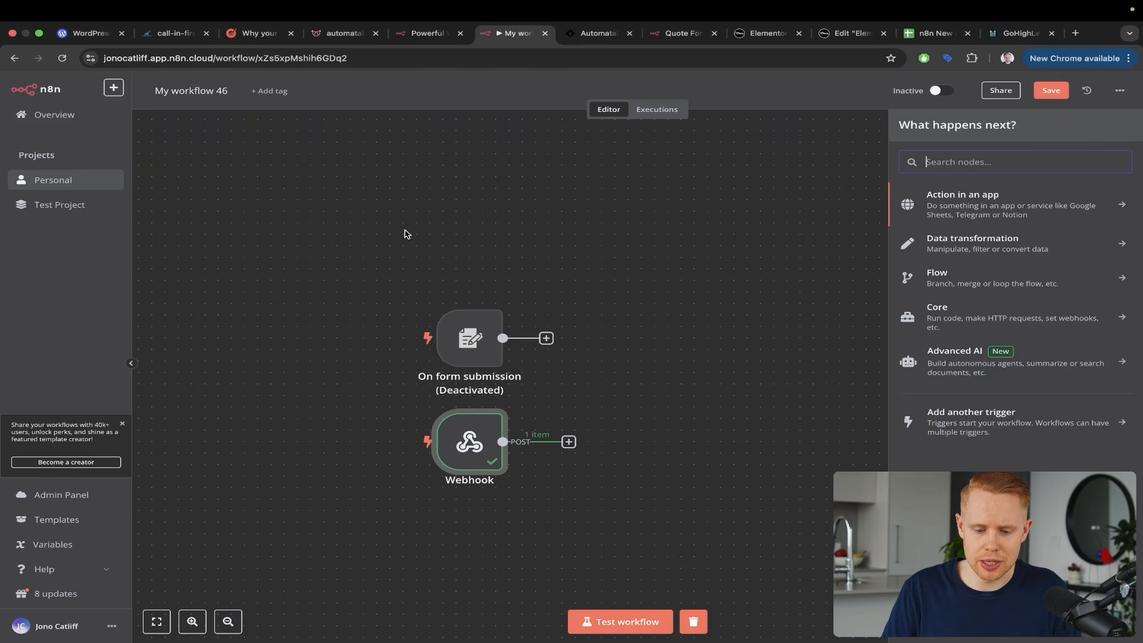
mouse_move(431, 227)
mouse_down()
mouse_move(377, 410)
mouse_move(457, 436)
mouse_up()
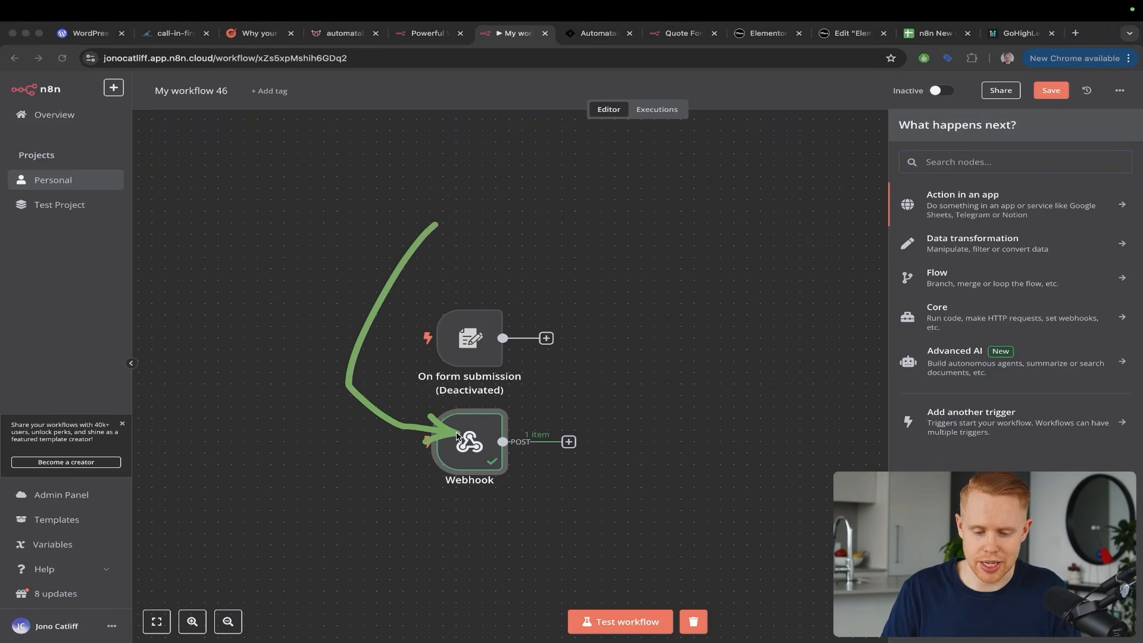
key(ctrl+Tab)
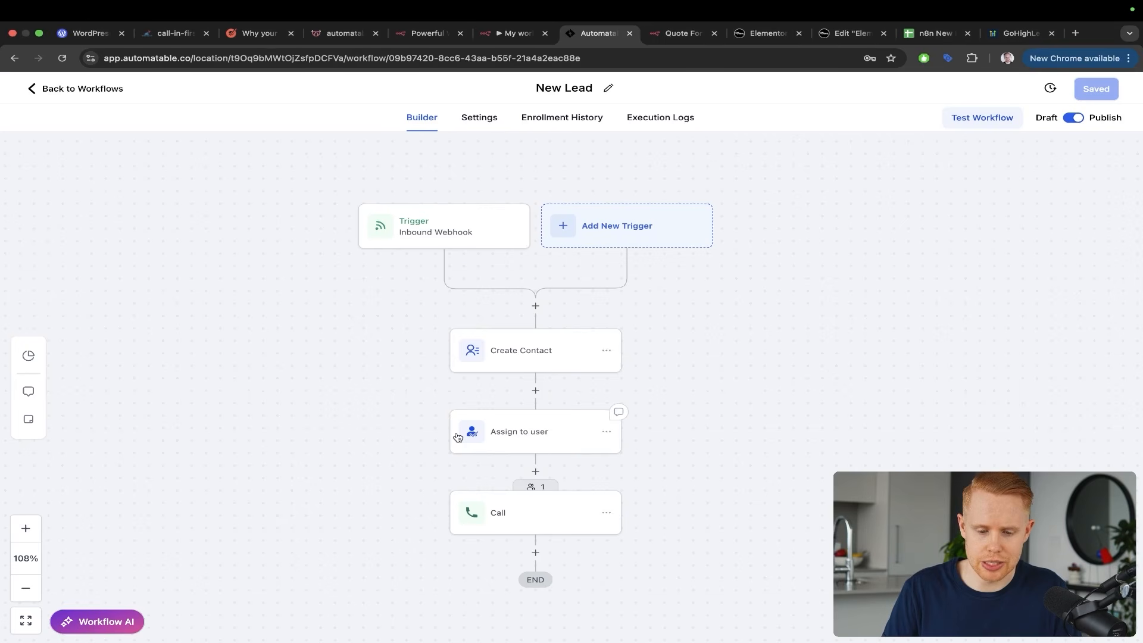
drag(244, 441, 348, 275)
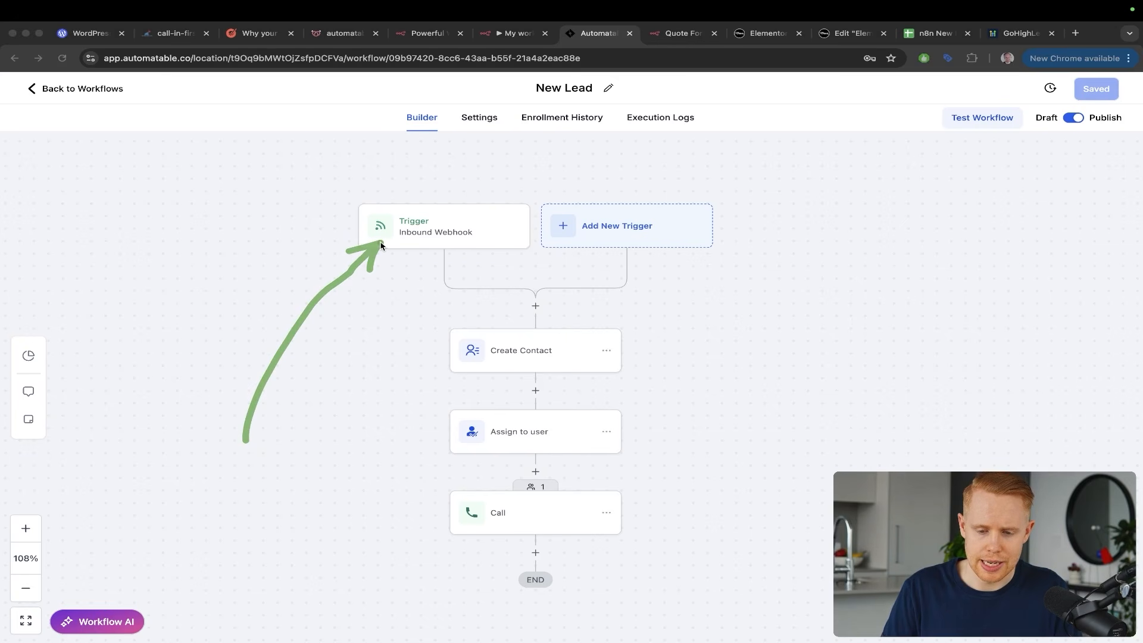
key(ctrl+shift+Tab)
mouse_move(474, 241)
mouse_down()
mouse_move(395, 301)
mouse_move(431, 420)
mouse_move(488, 443)
mouse_up()
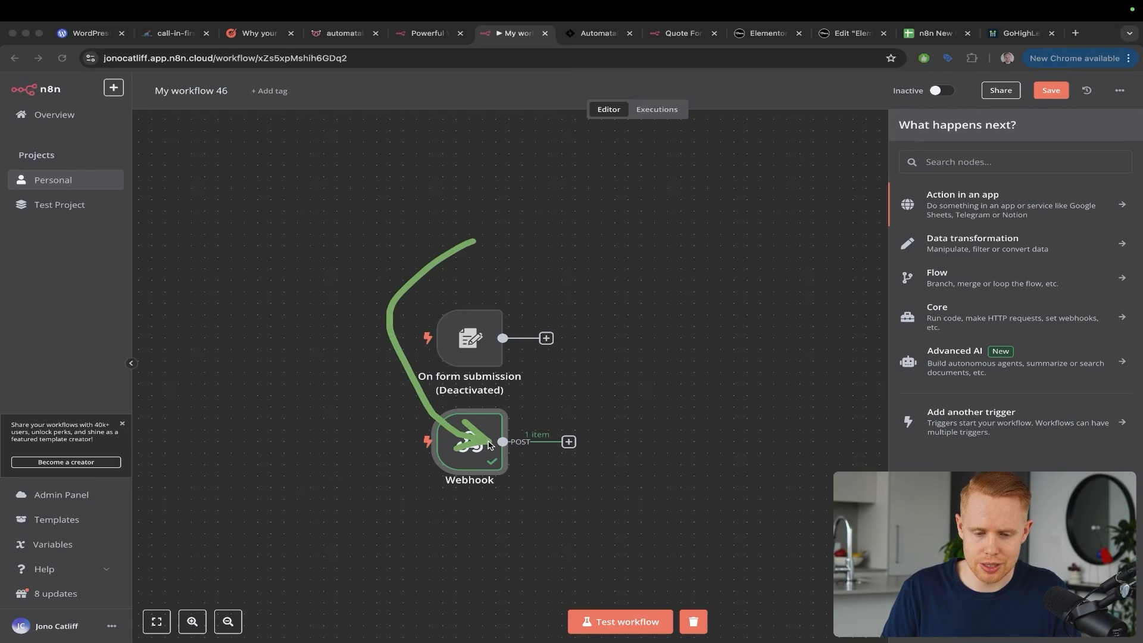
key(ctrl+Tab)
mouse_move(293, 433)
mouse_down()
mouse_move(351, 277)
mouse_move(386, 244)
mouse_up()
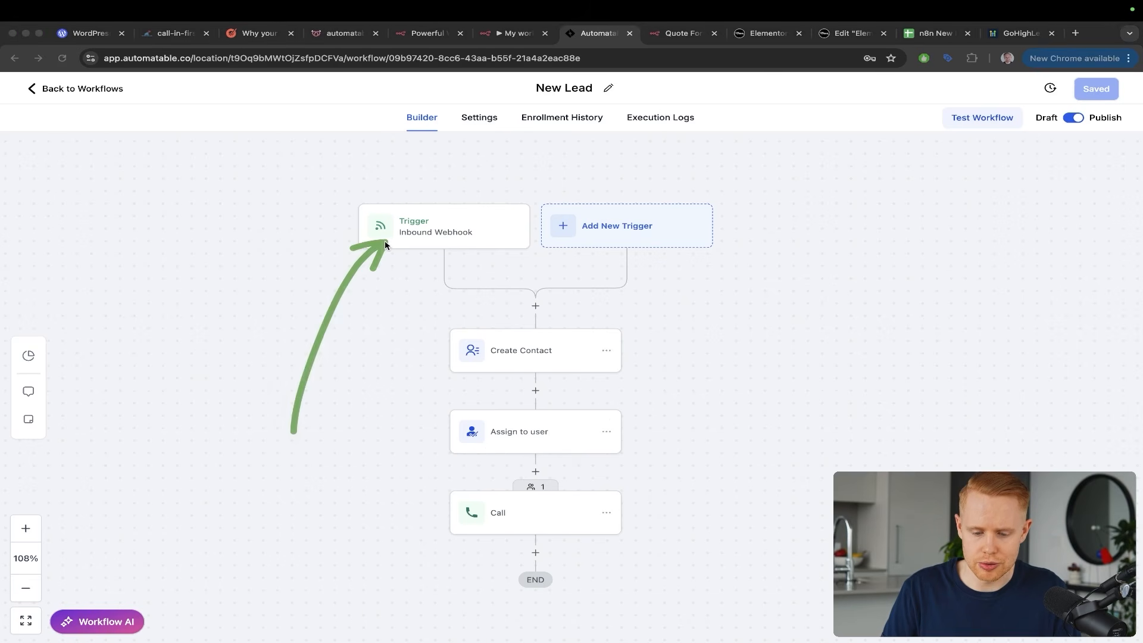
mouse_move(497, 226)
mouse_down()
mouse_move(421, 383)
mouse_move(458, 510)
mouse_move(477, 522)
mouse_up()
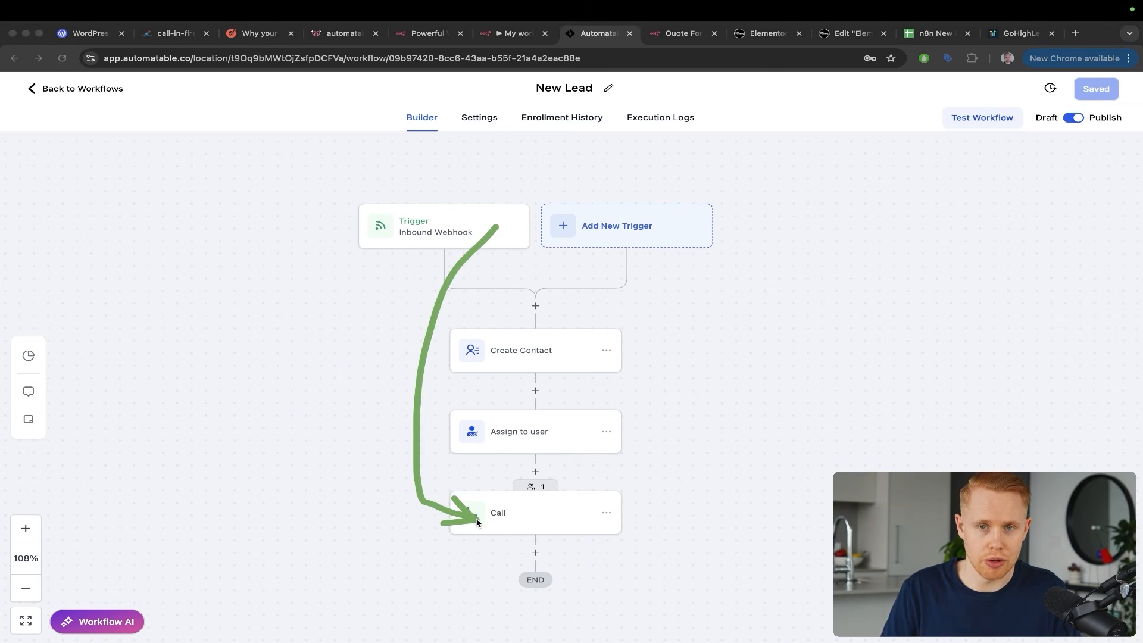
key(ctrl+shift+Tab)
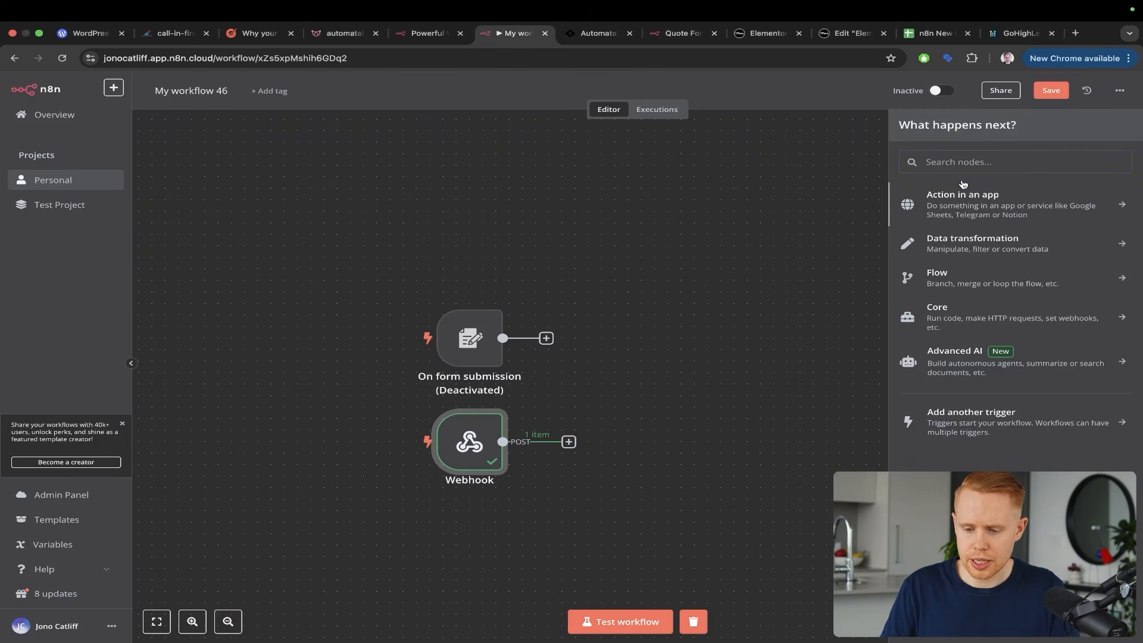
key(ctrl+shift+a)
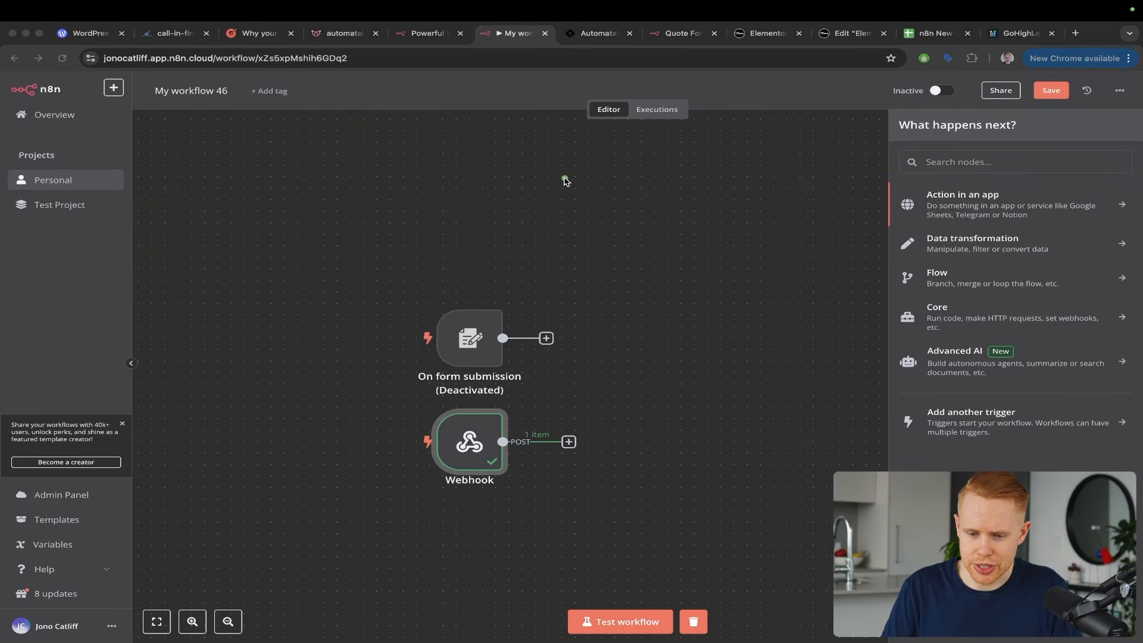
Add an HTTP Request node after the Webhook with its method set to POST
key(Escape)
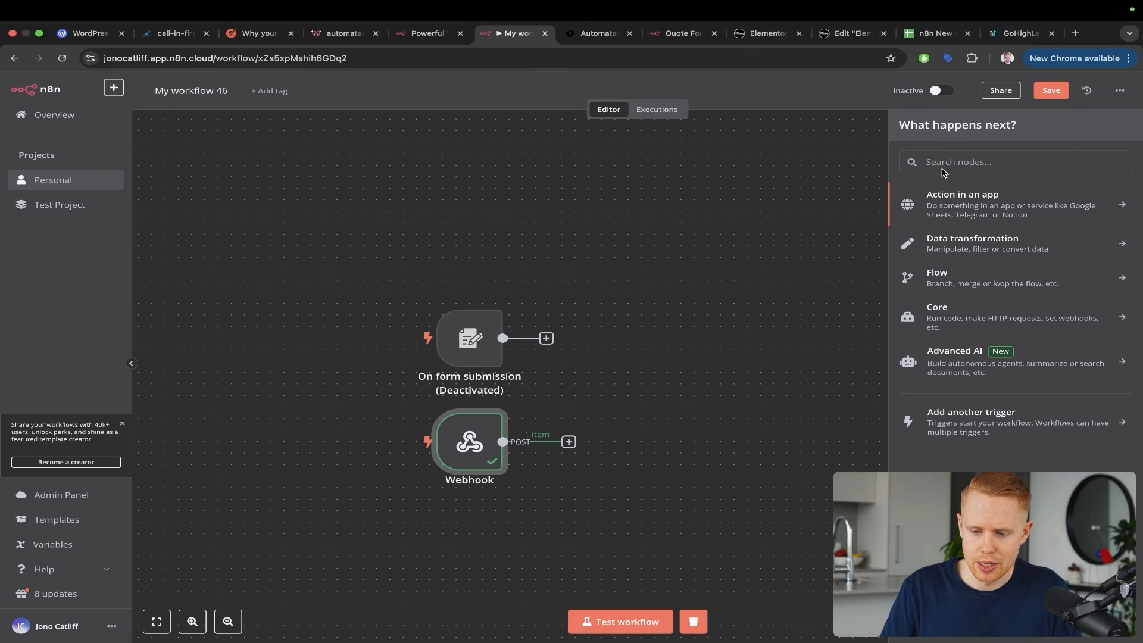
text(http)
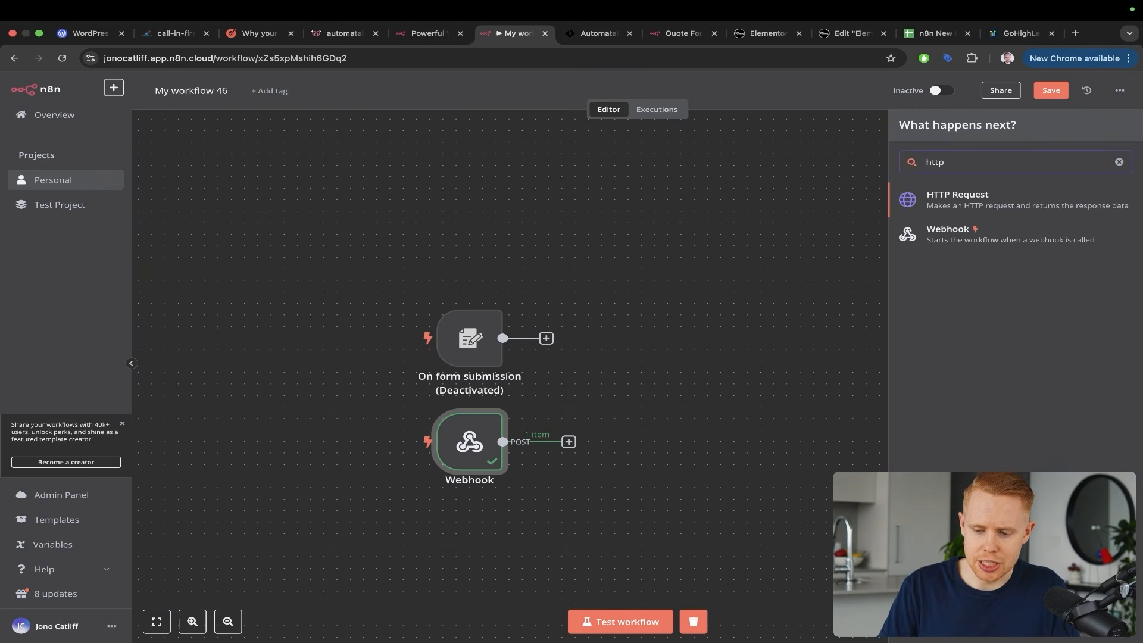
click(949, 192)
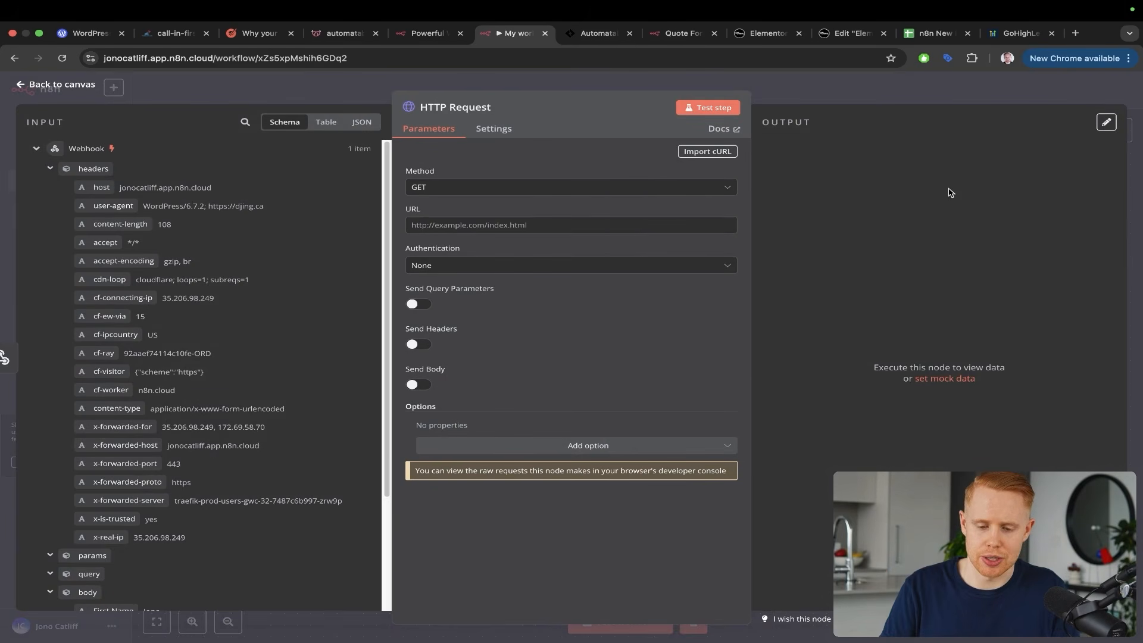
click(439, 187)
click(437, 313)
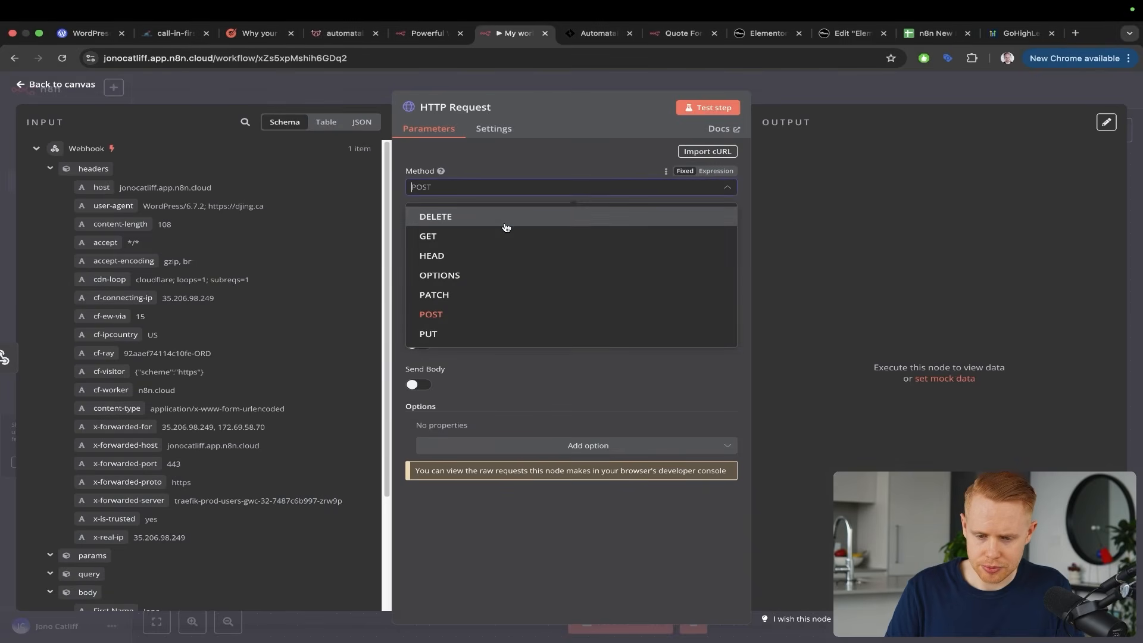
key(ctrl+Tab)
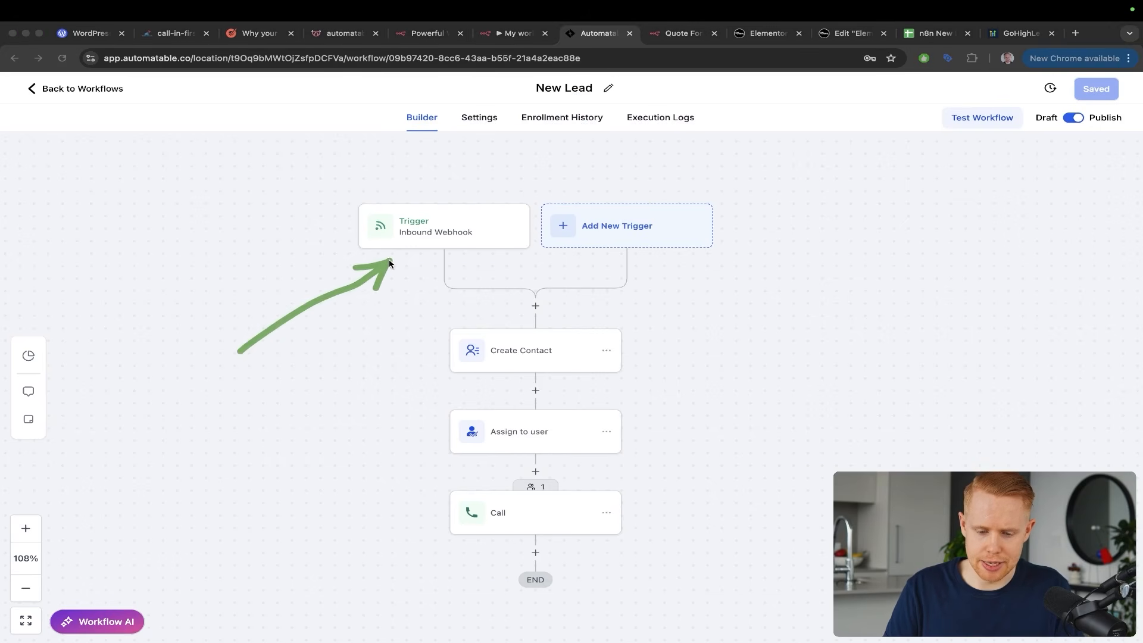
Paste Automatable's Inbound Webhook URL into the HTTP Request URL and enable Send Body
click(413, 243)
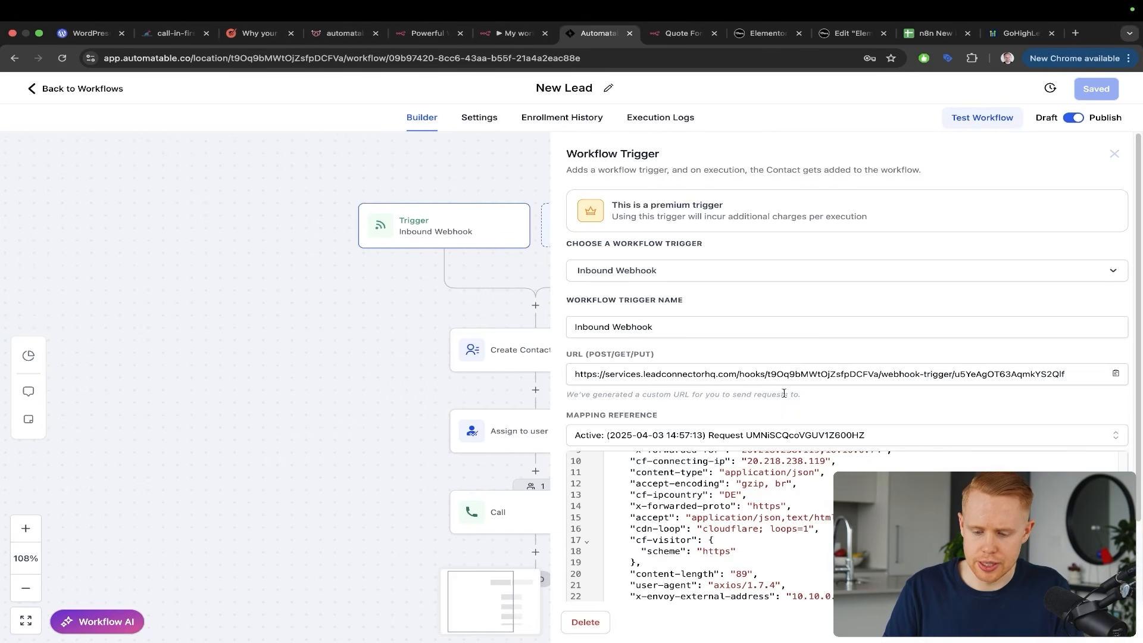
triple_click(785, 374)
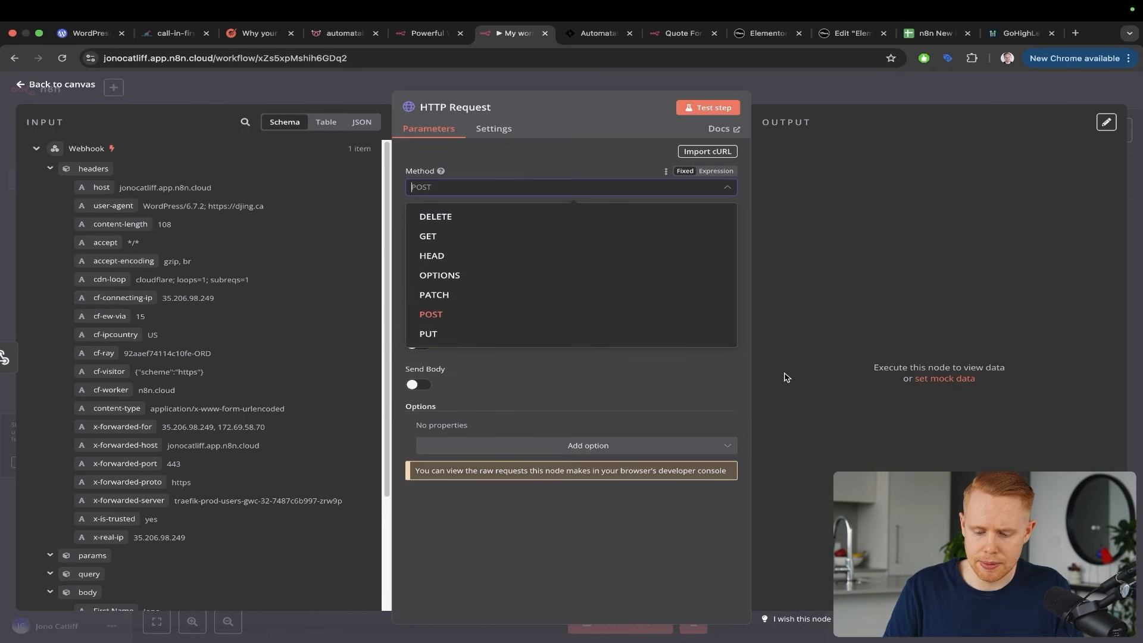
click(556, 314)
click(487, 227)
key(ctrl+v)
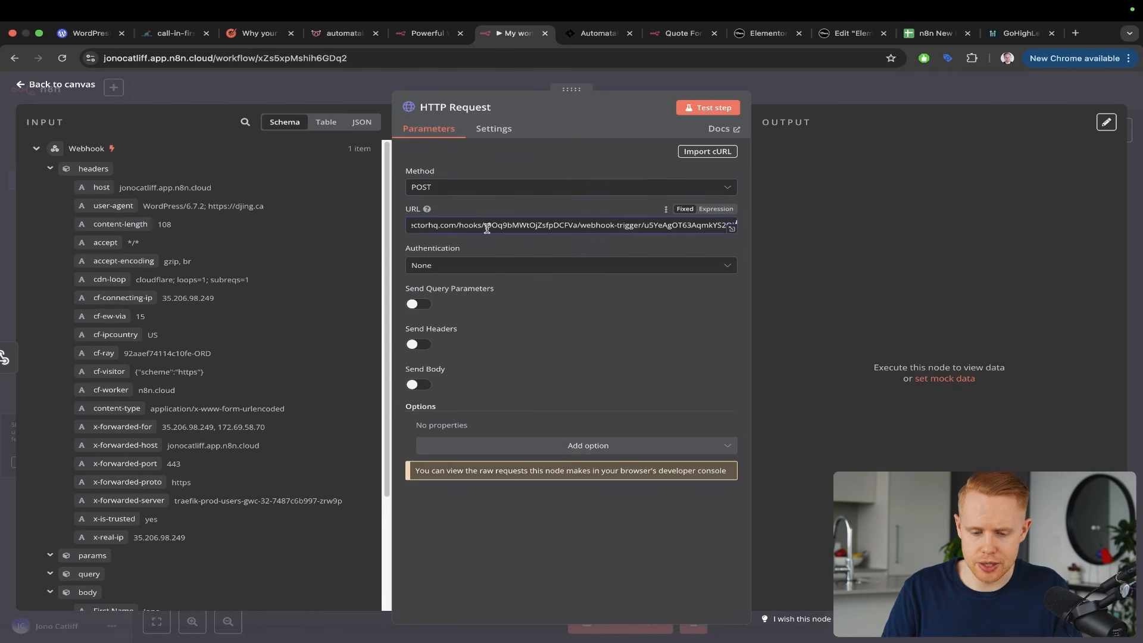
click(768, 267)
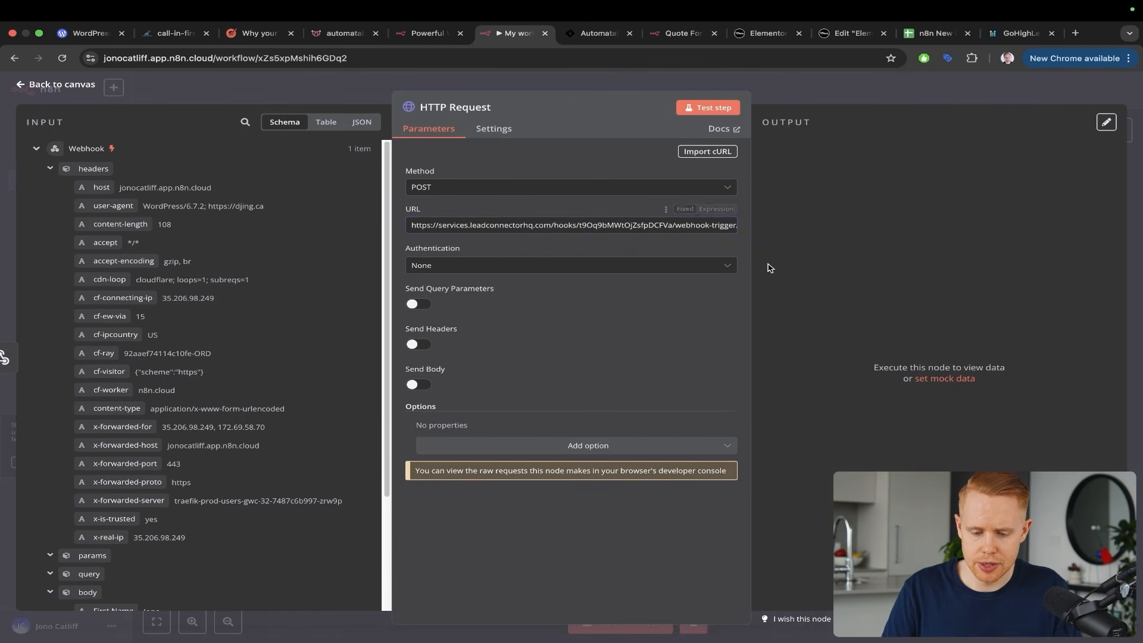
click(418, 385)
scroll(554, 350, down, 3)
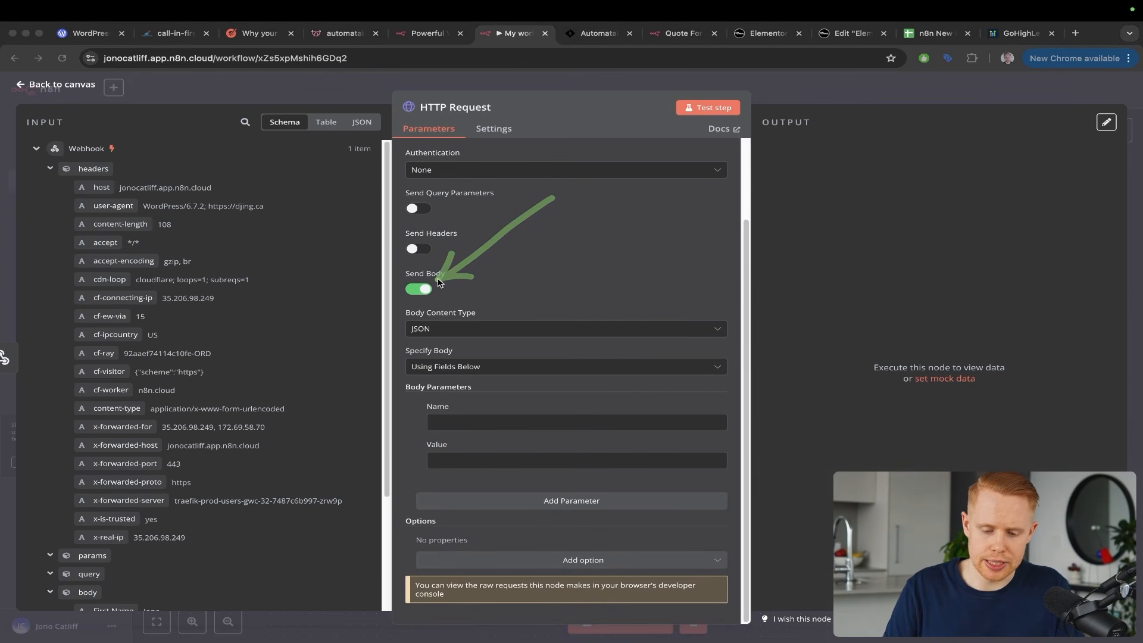
scroll(241, 320, down, 3)
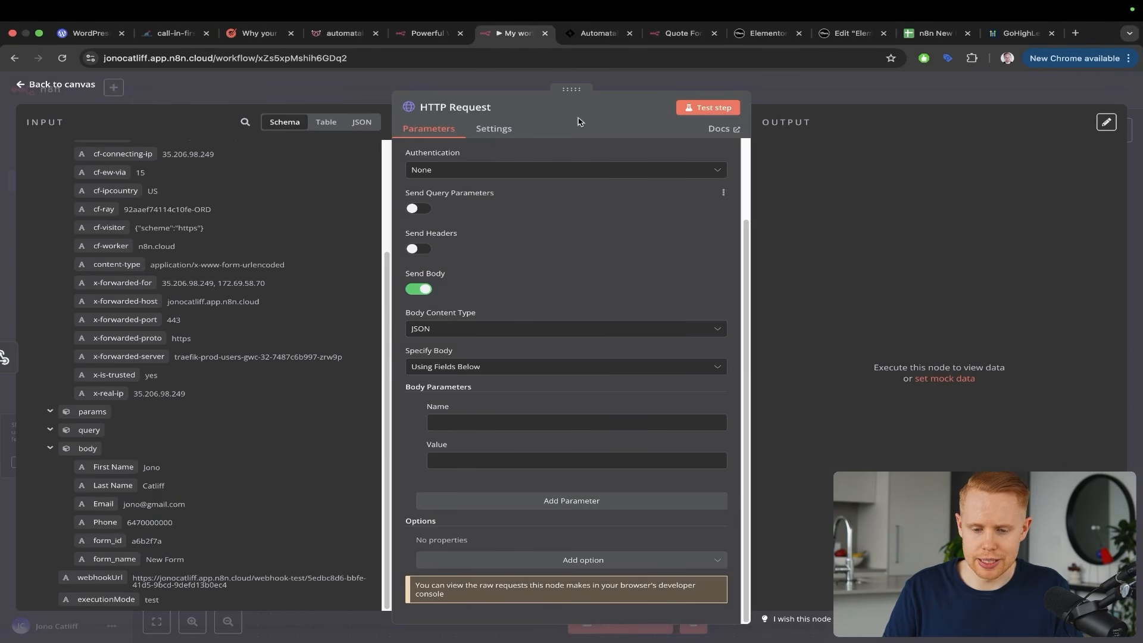
click(479, 87)
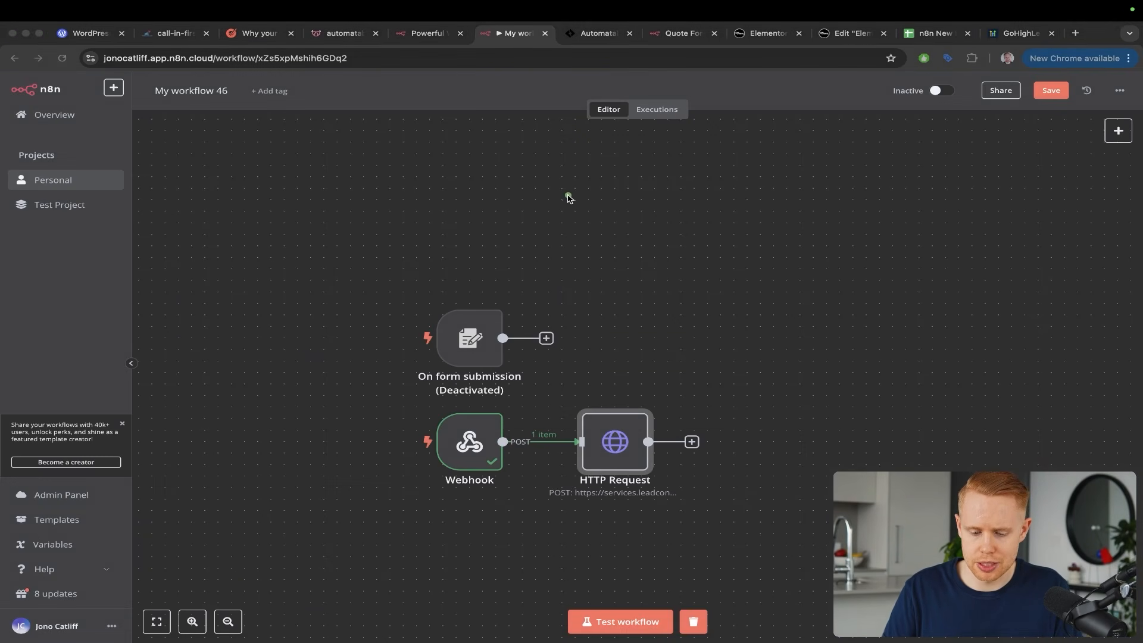
Save the DJing.ca form page, then return to the n8n canvas showing Webhook and HTTP Request
click(756, 37)
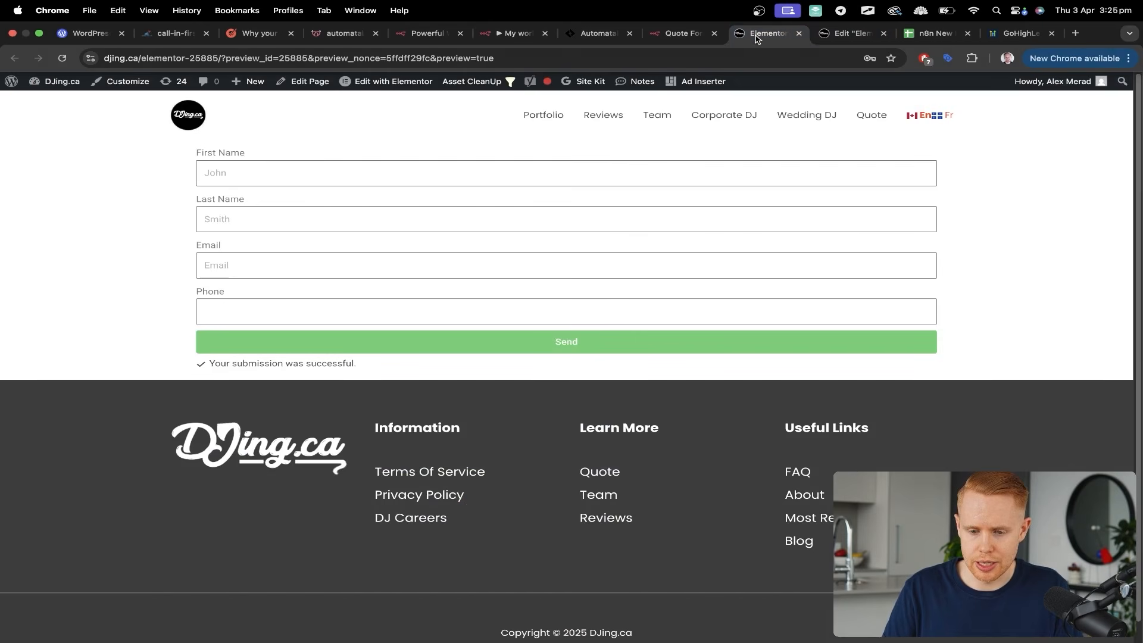
drag(753, 112, 601, 272)
key(ctrl+s)
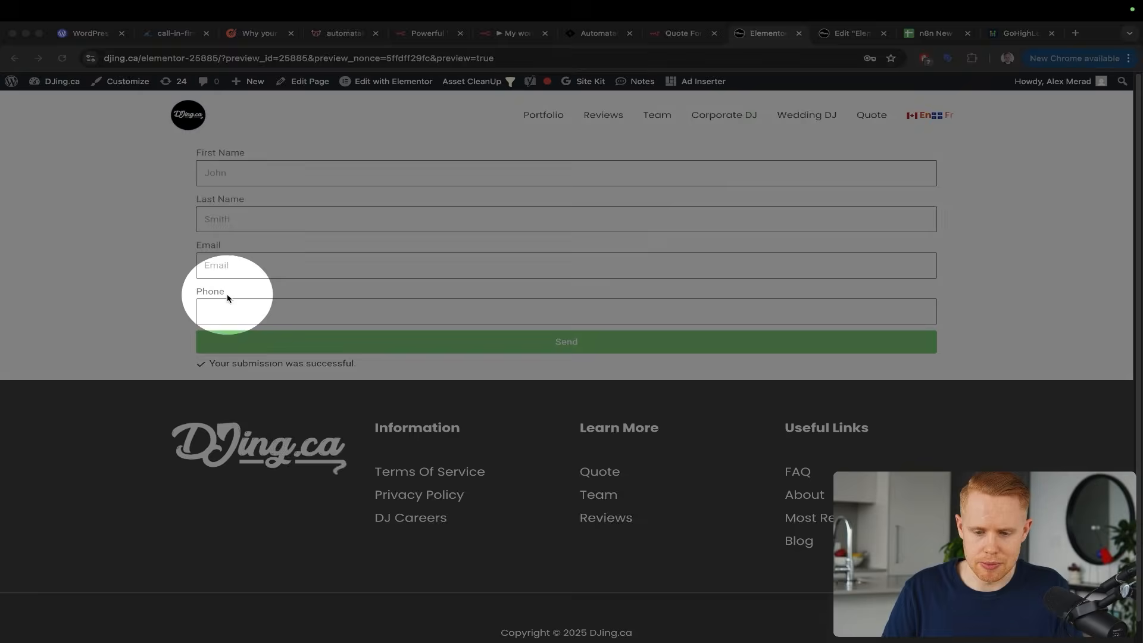
key(Escape)
click(505, 34)
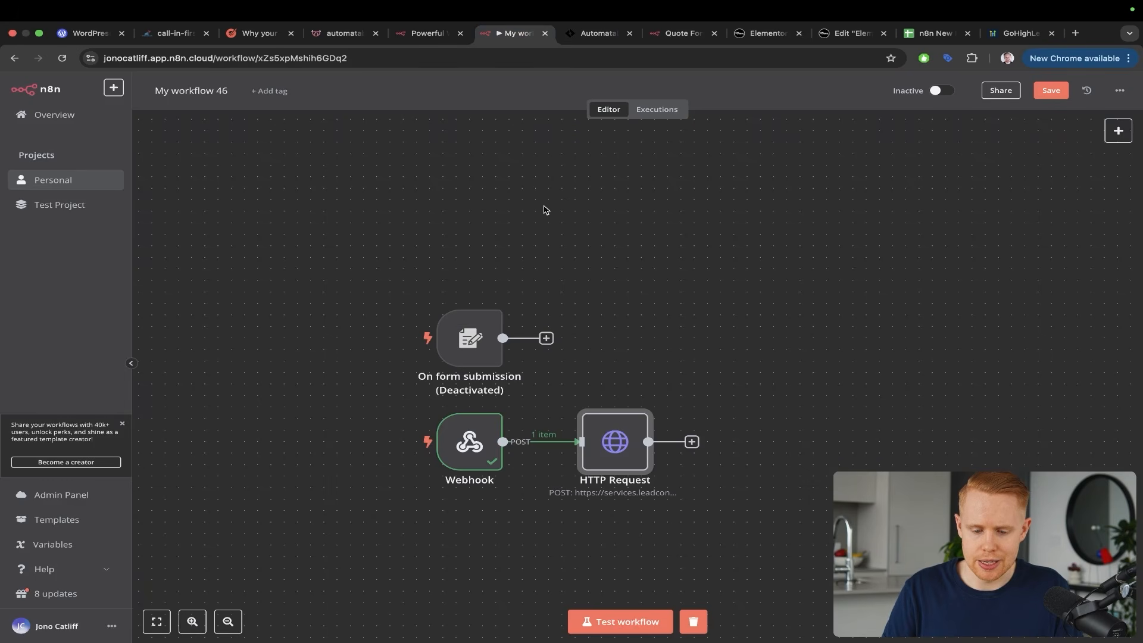
mouse_move(541, 219)
mouse_down()
mouse_move(455, 334)
mouse_move(467, 433)
mouse_up()
mouse_move(511, 376)
mouse_down()
mouse_move(538, 378)
mouse_move(636, 433)
mouse_up()
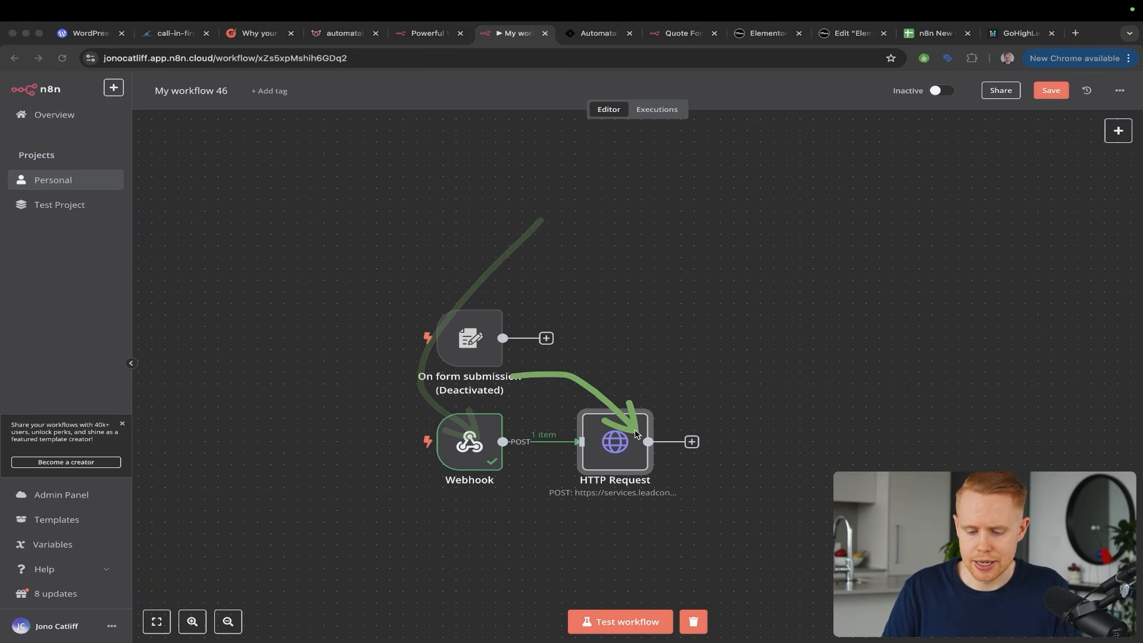
Add four HTTP Request body parameters named first_name, last_name, email and phone
double_click(635, 434)
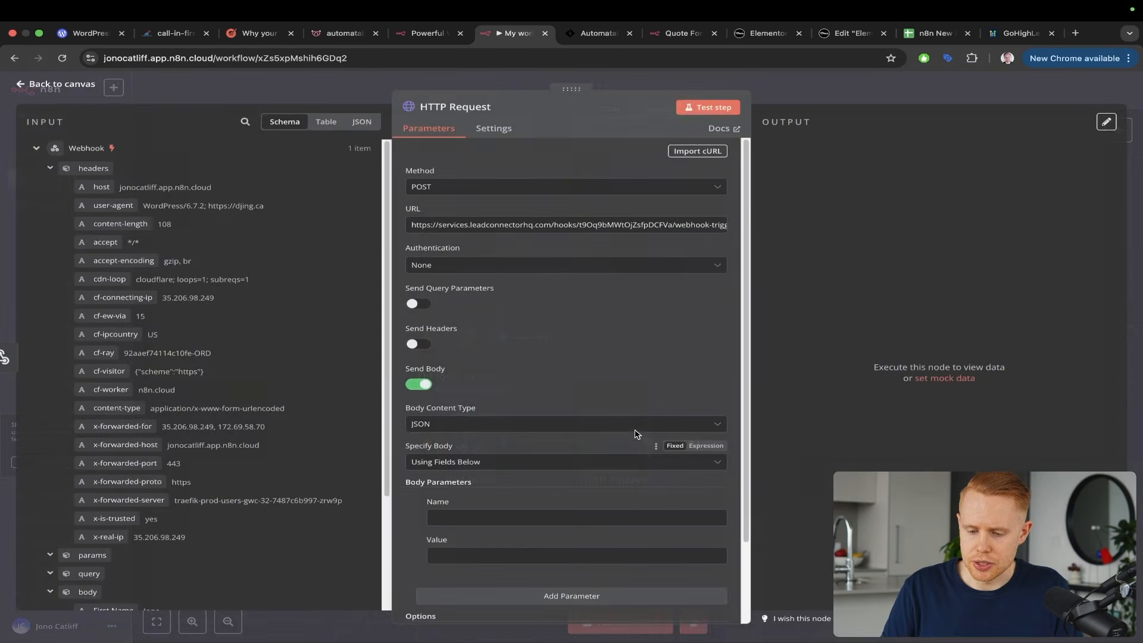
scroll(595, 429, down, 2)
scroll(541, 499, down, 2)
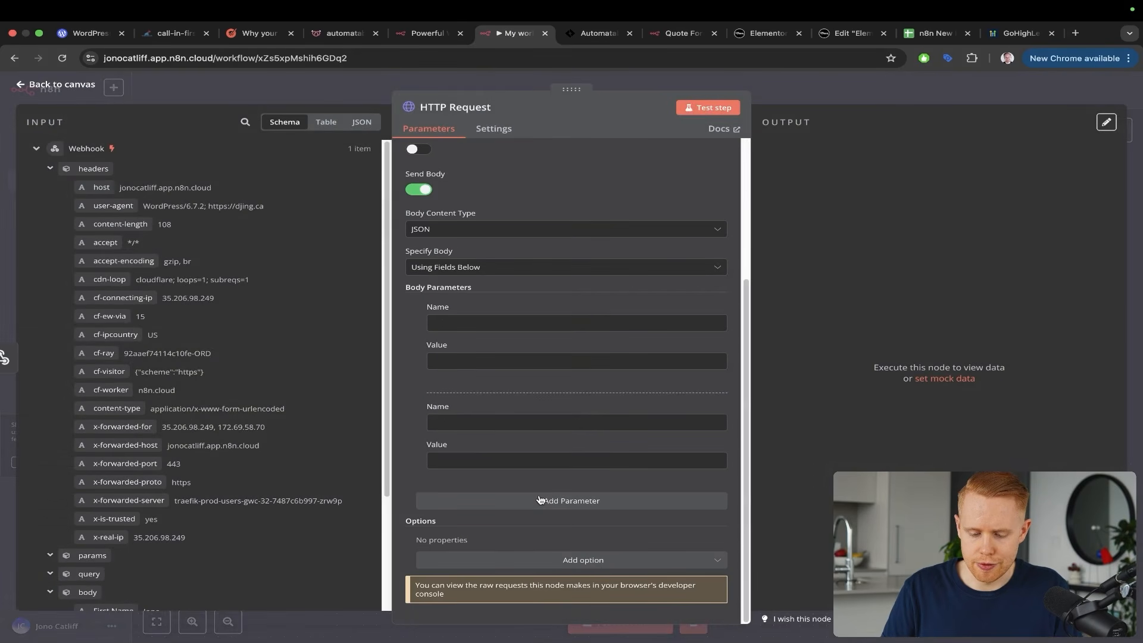
click(541, 499)
scroll(541, 499, down, 2)
click(541, 499)
click(488, 228)
text(first_name)
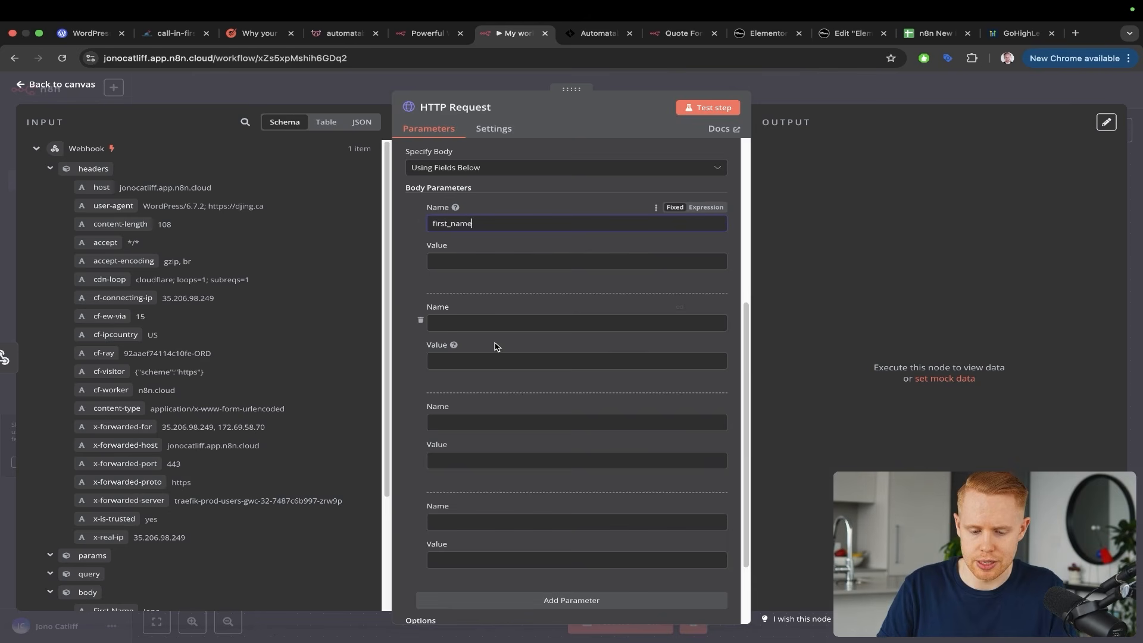
click(488, 325)
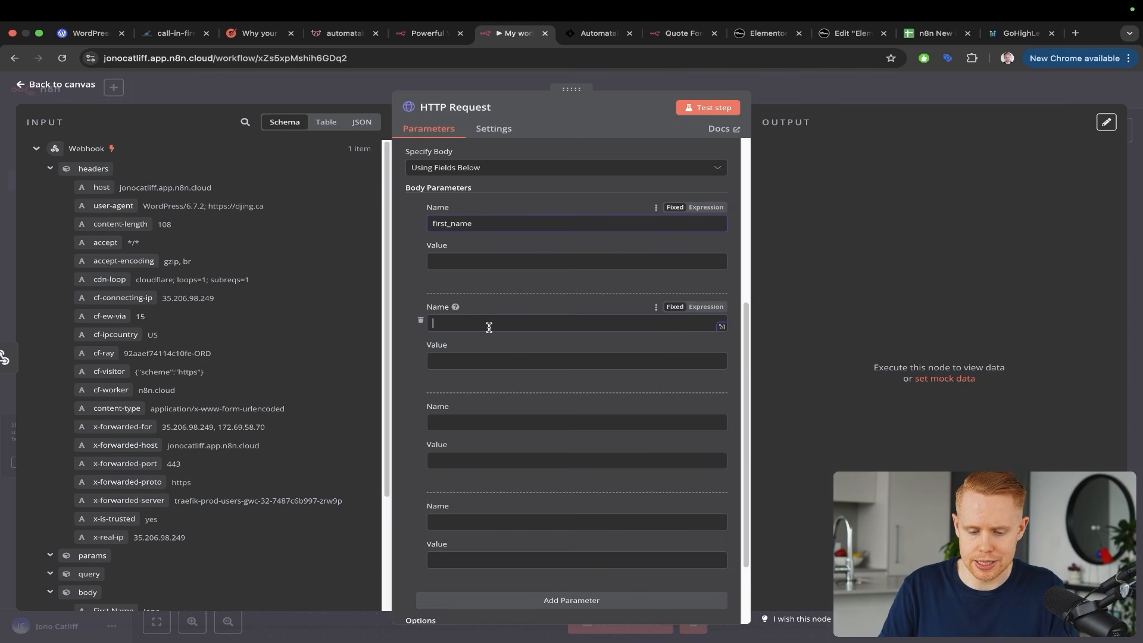
text(last_name)
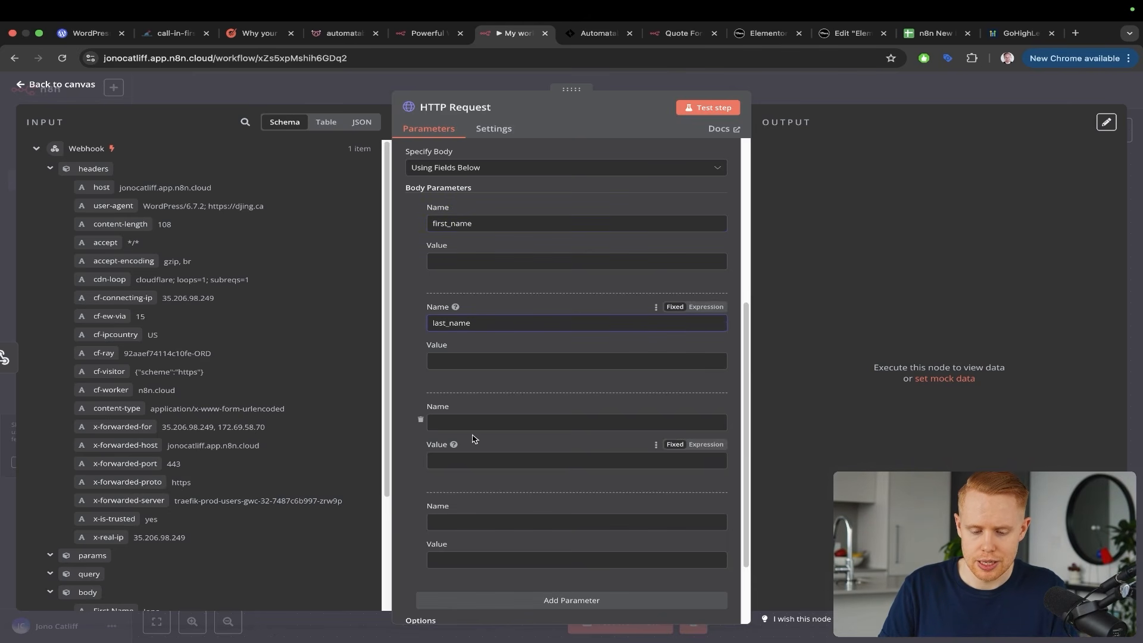
click(476, 417)
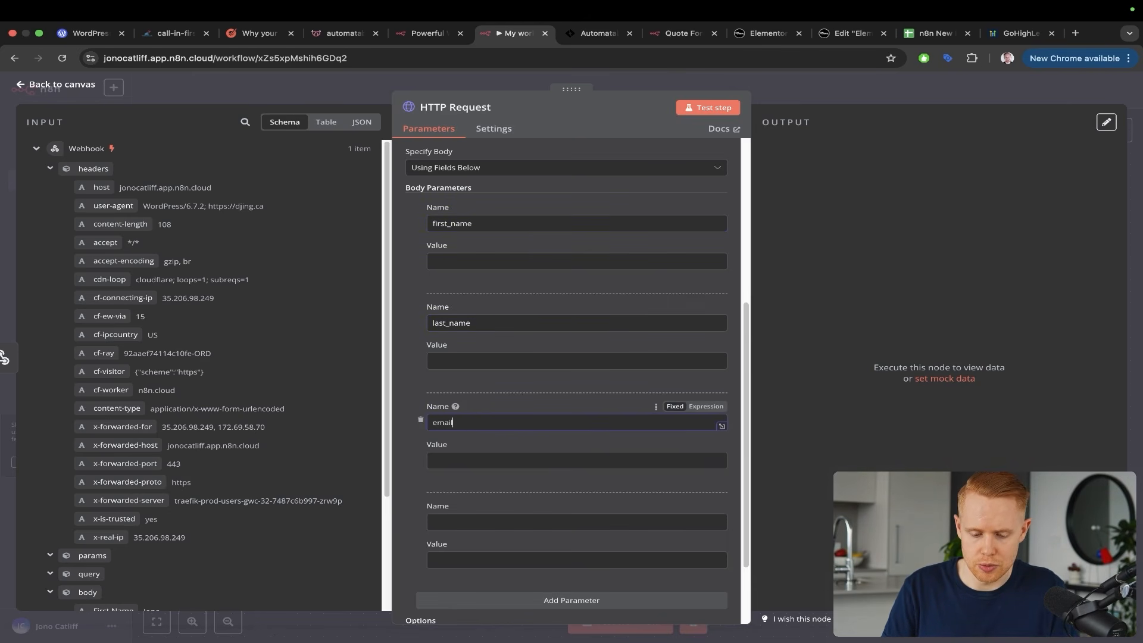
click(448, 523)
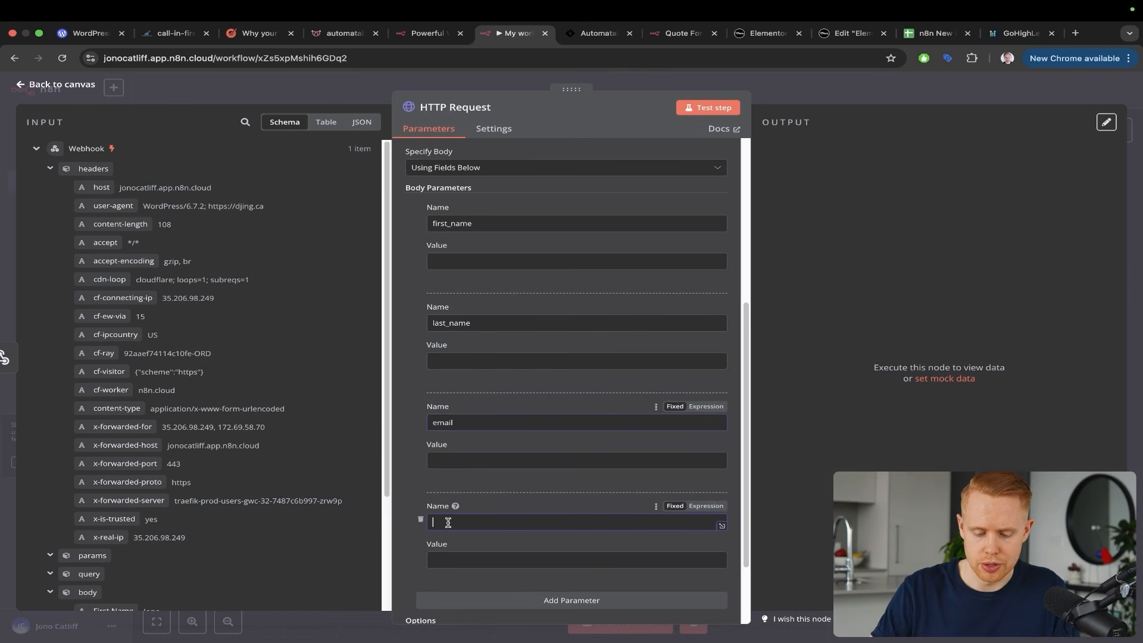
text(phone)
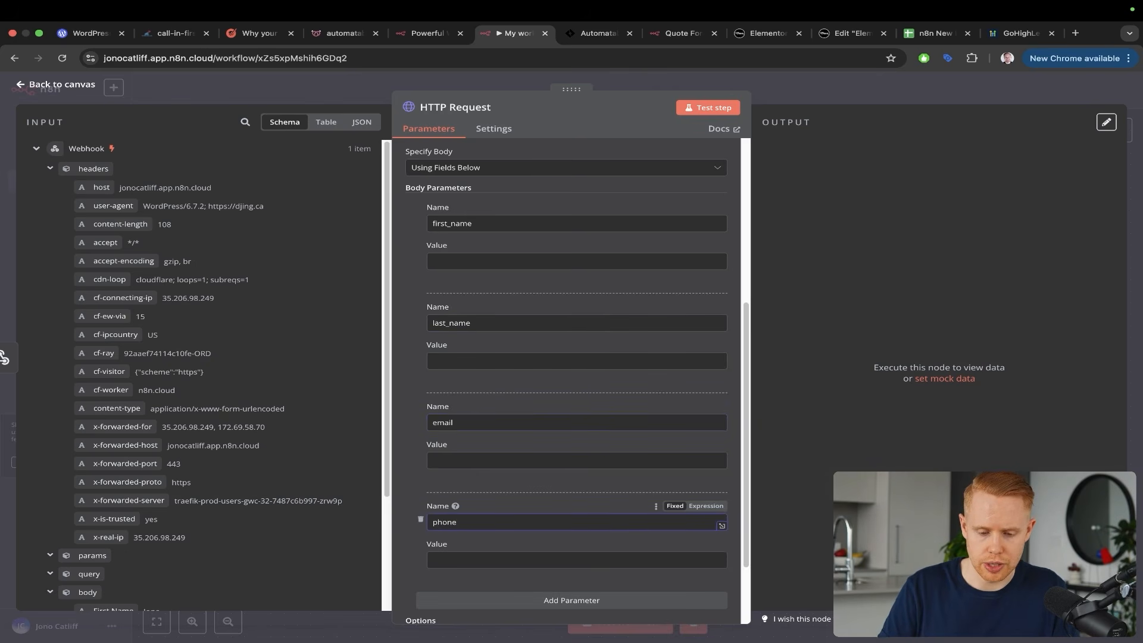
scroll(238, 366, down, 5)
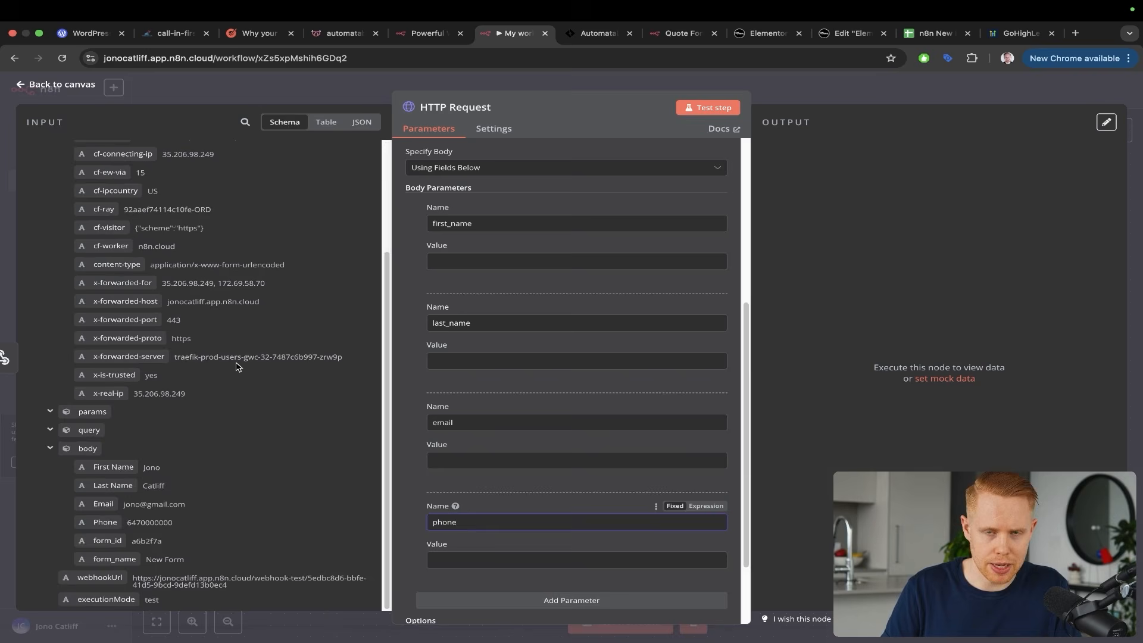
Fill each parameter's value from the form's First Name, Last Name, Email and Phone fields
mouse_move(118, 456)
mouse_down()
mouse_move(247, 340)
mouse_move(378, 267)
mouse_up()
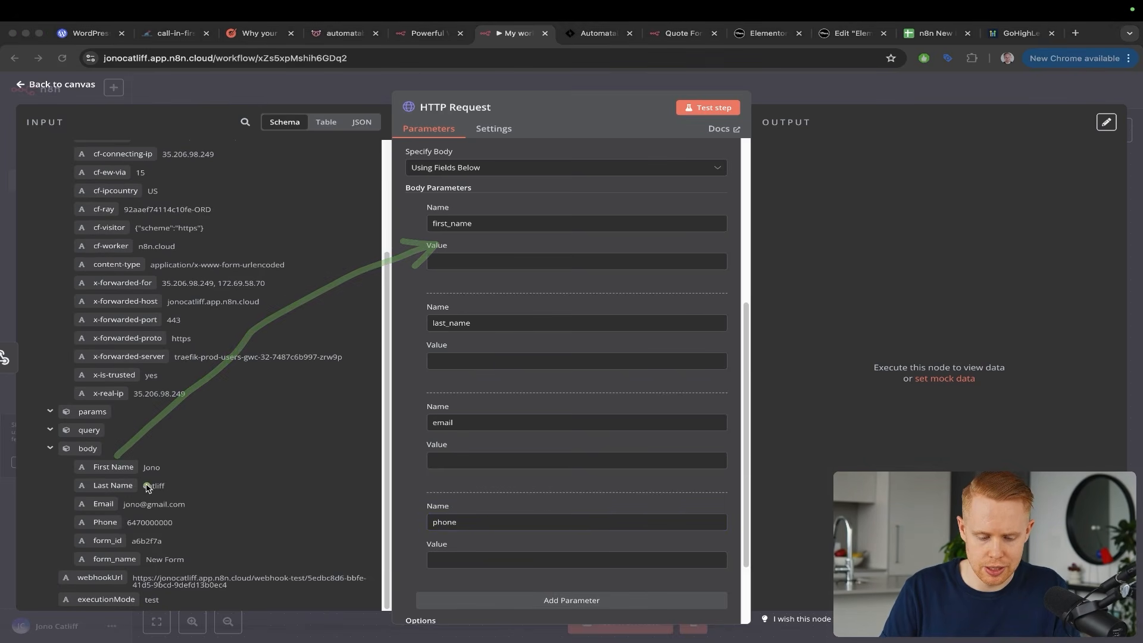
drag(144, 488, 375, 373)
mouse_move(101, 467)
mouse_down()
mouse_move(355, 292)
mouse_move(448, 264)
mouse_up()
drag(113, 485, 485, 378)
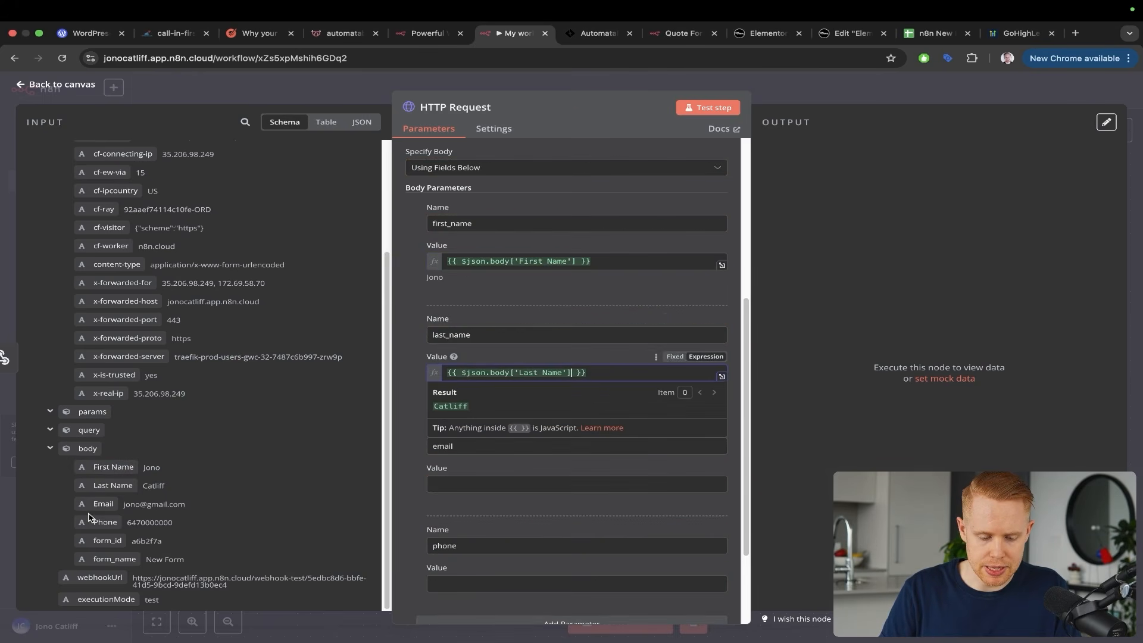
drag(94, 505, 452, 488)
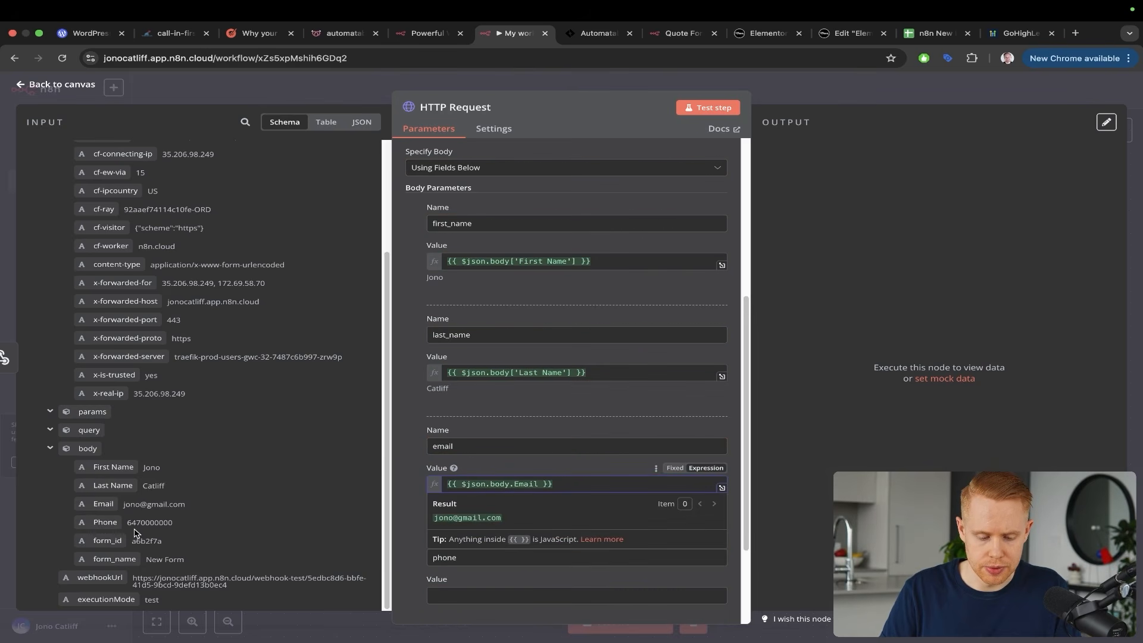
drag(112, 526, 462, 596)
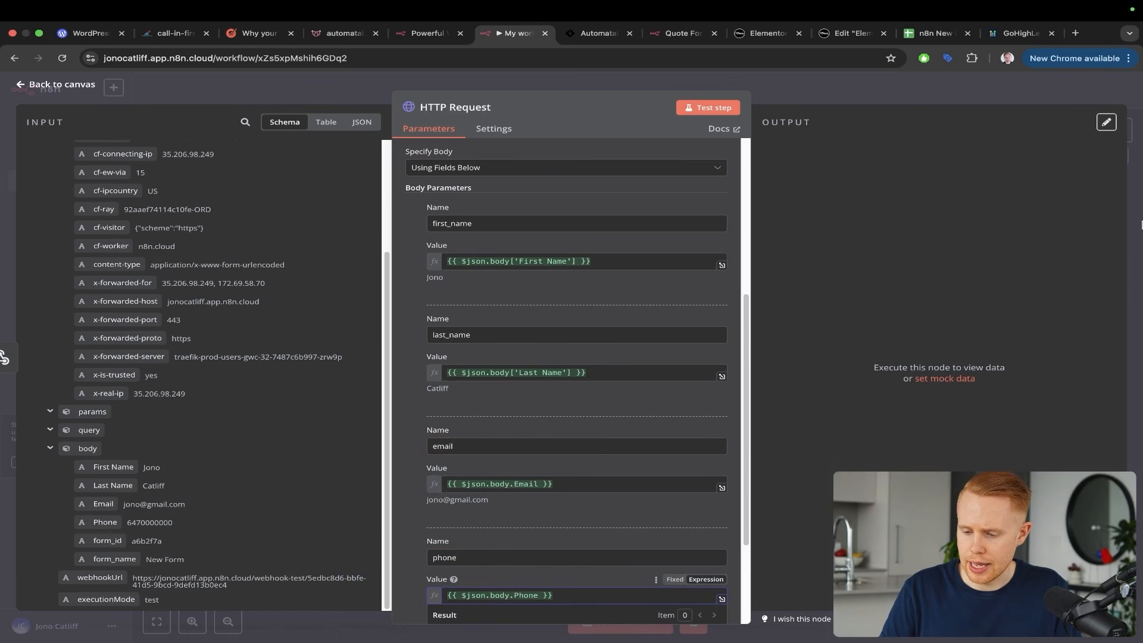
click(1137, 225)
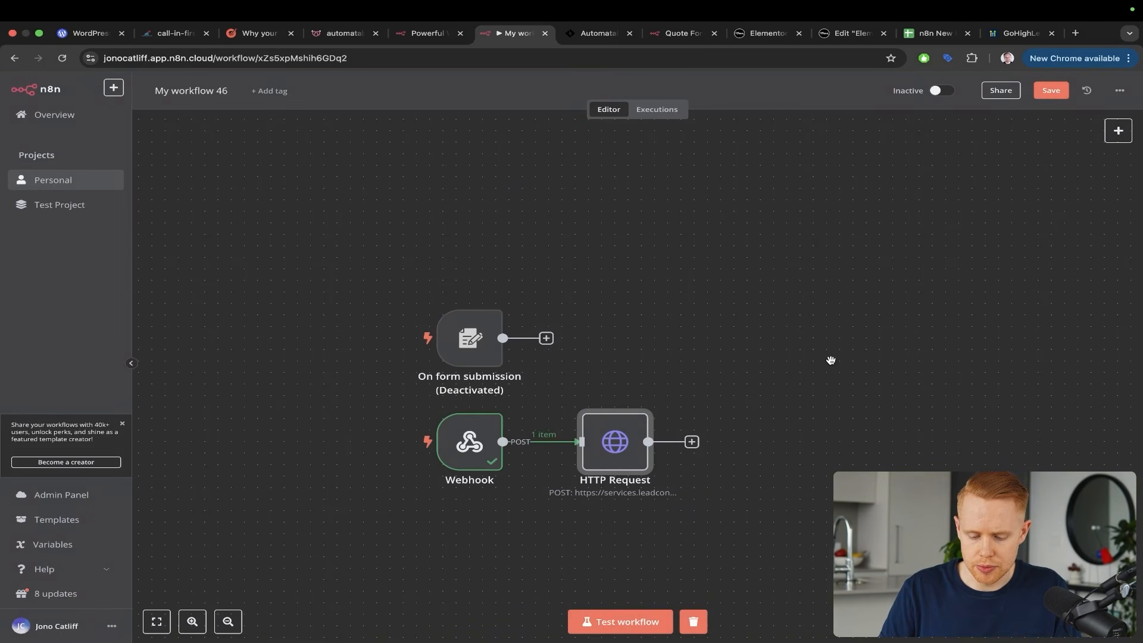
Save the n8n workflow and switch to the Automatable workflow
key(super+s)
scroll(829, 359, right, 2)
key(ctrl+Tab)
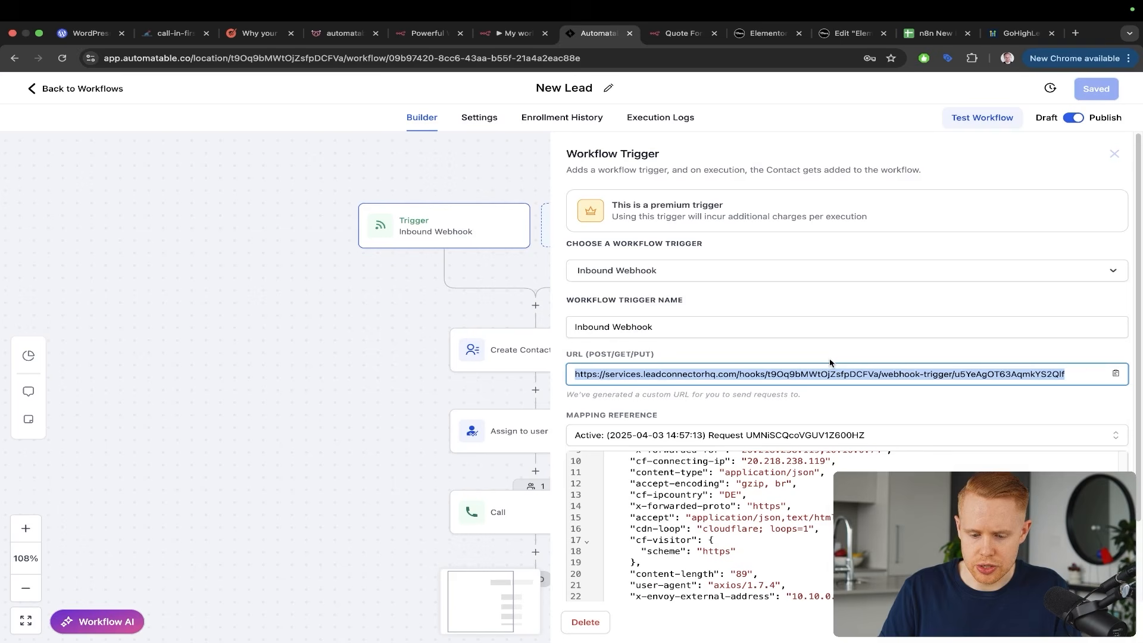
Review the Create Contact step's email, phone and name mappings, then return to n8n
key(Escape)
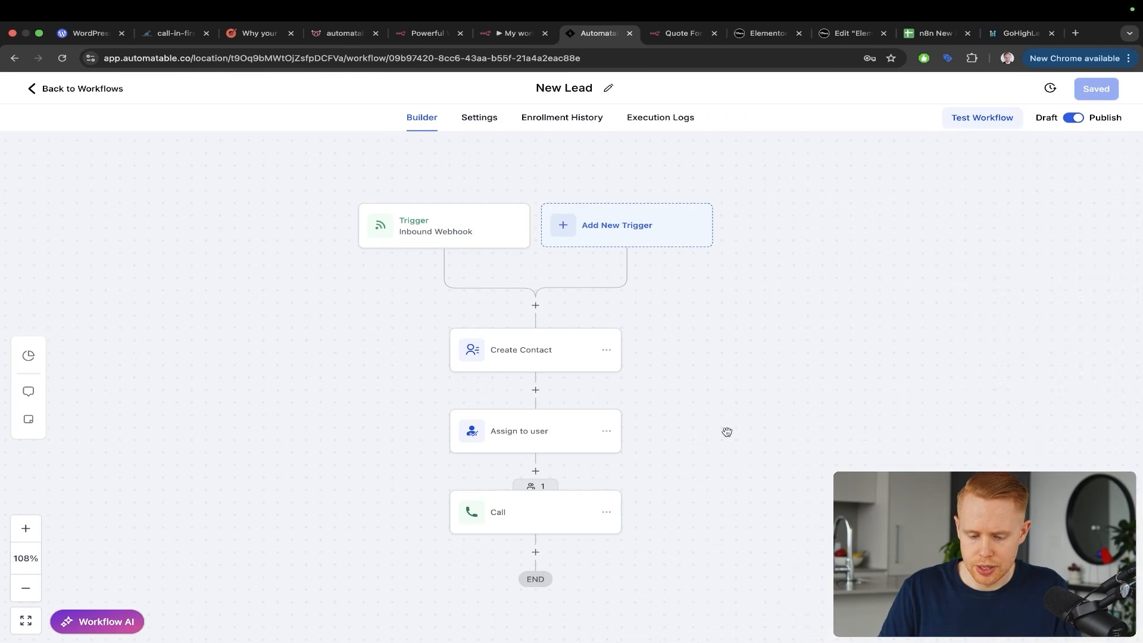
scroll(577, 345, right, 1)
drag(345, 170, 461, 375)
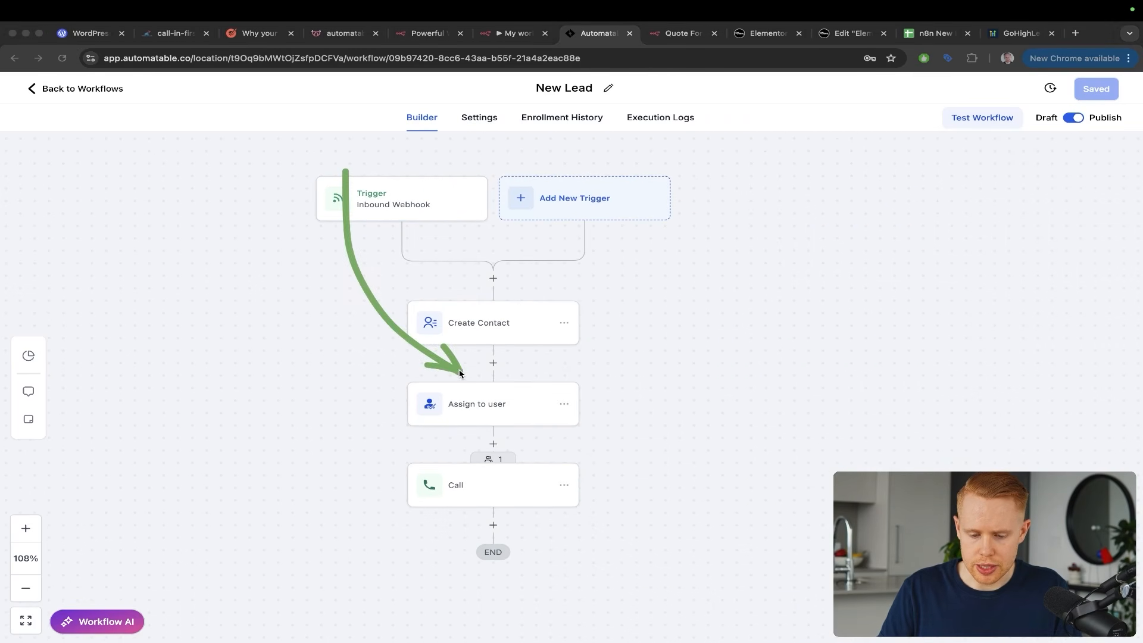
mouse_move(334, 153)
mouse_down()
mouse_move(398, 286)
mouse_move(426, 307)
mouse_up()
click(426, 308)
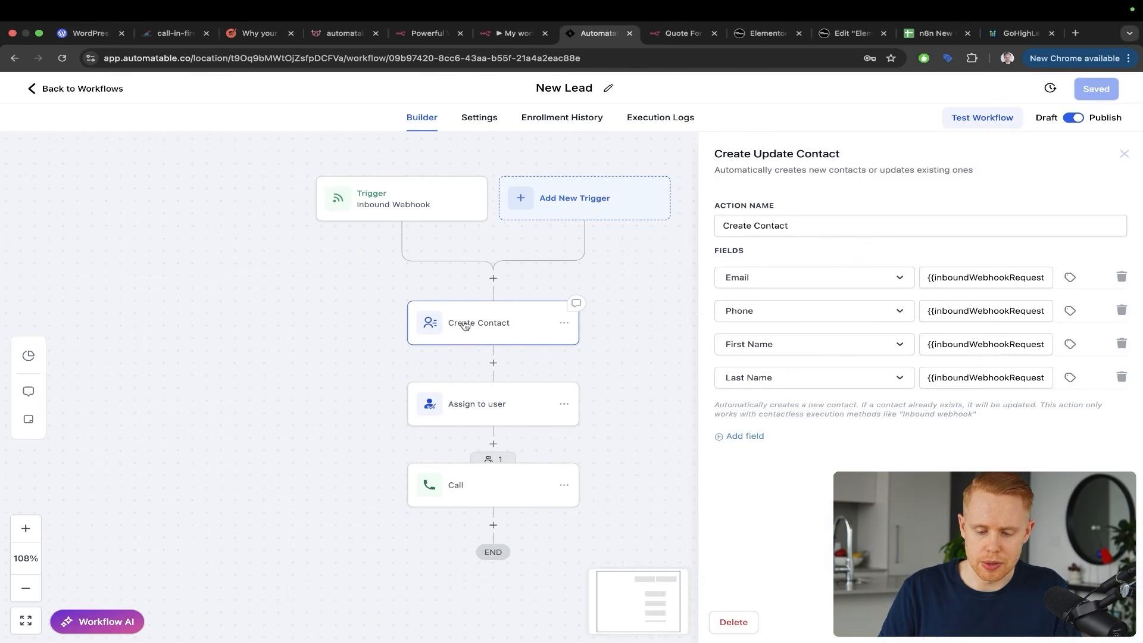
mouse_move(771, 152)
mouse_down()
mouse_move(746, 241)
mouse_move(795, 376)
mouse_up()
drag(385, 305, 395, 483)
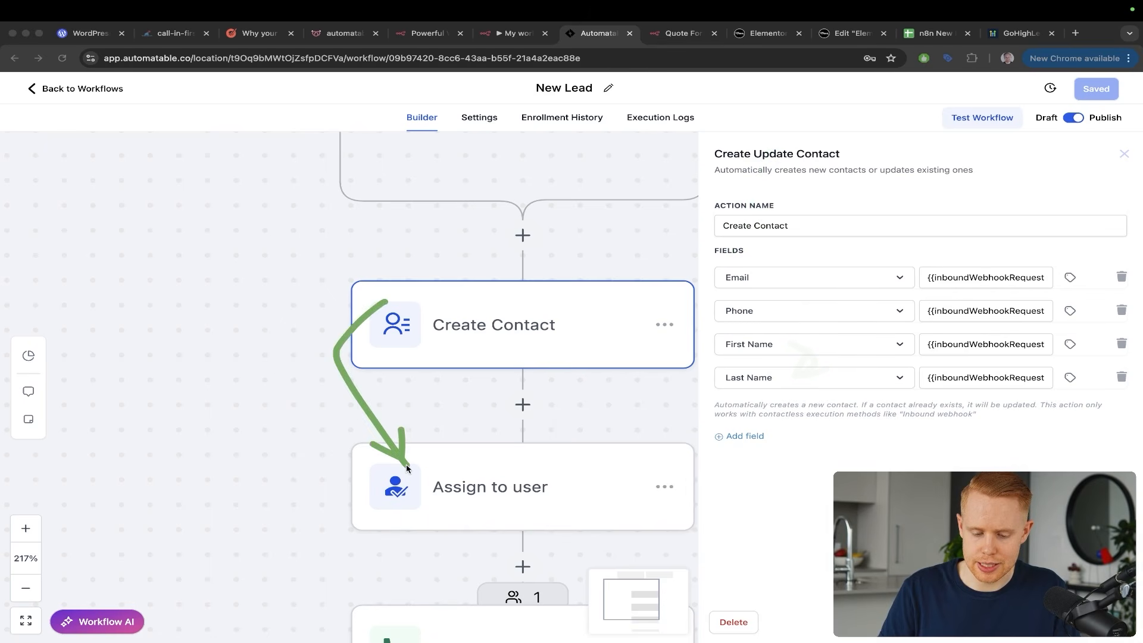
scroll(437, 494, down, 5)
scroll(438, 494, right, 3)
mouse_move(247, 275)
mouse_down()
mouse_move(239, 393)
mouse_move(309, 479)
mouse_up()
key(Escape)
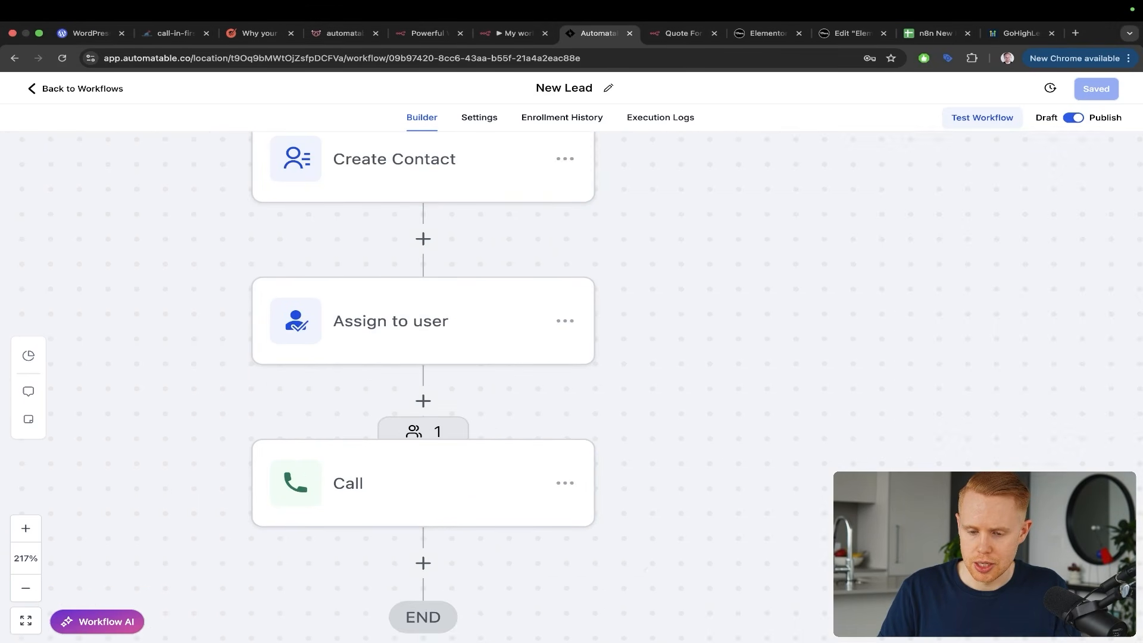
key(ctrl+shift+Tab)
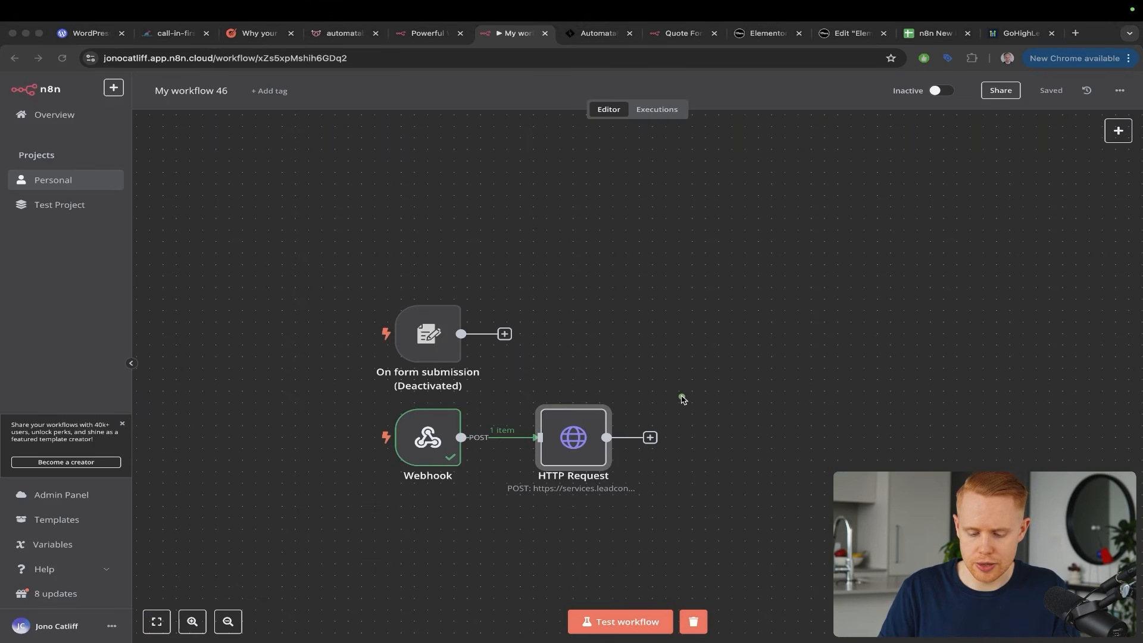
Start an n8n test run awaiting a form submission and bring up the live form preview
drag(683, 400, 649, 607)
click(634, 621)
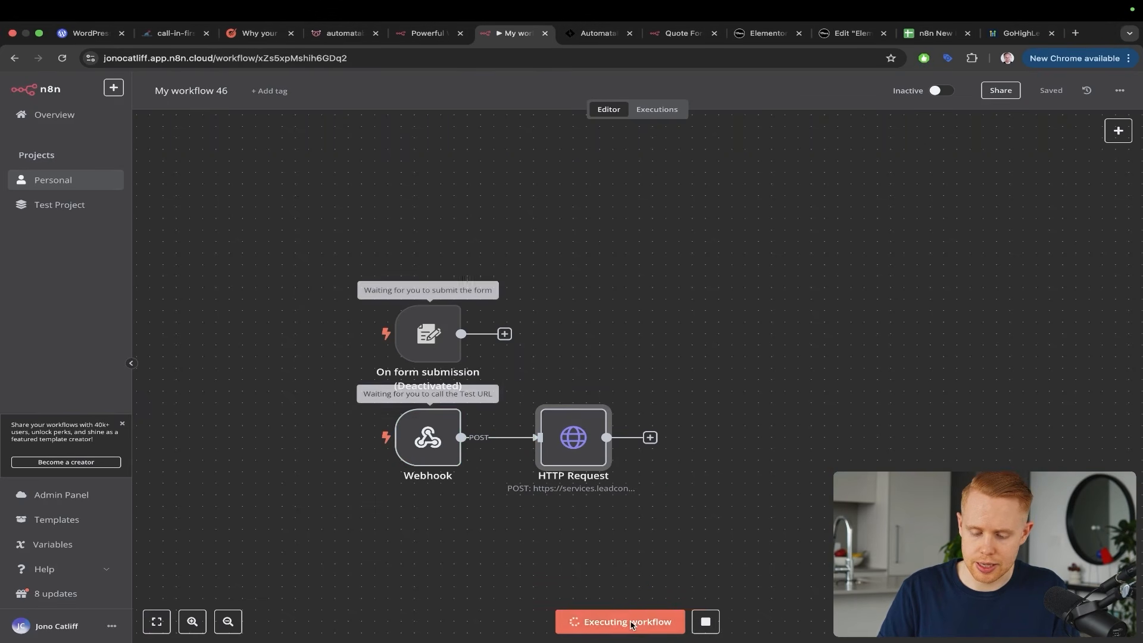
click(821, 32)
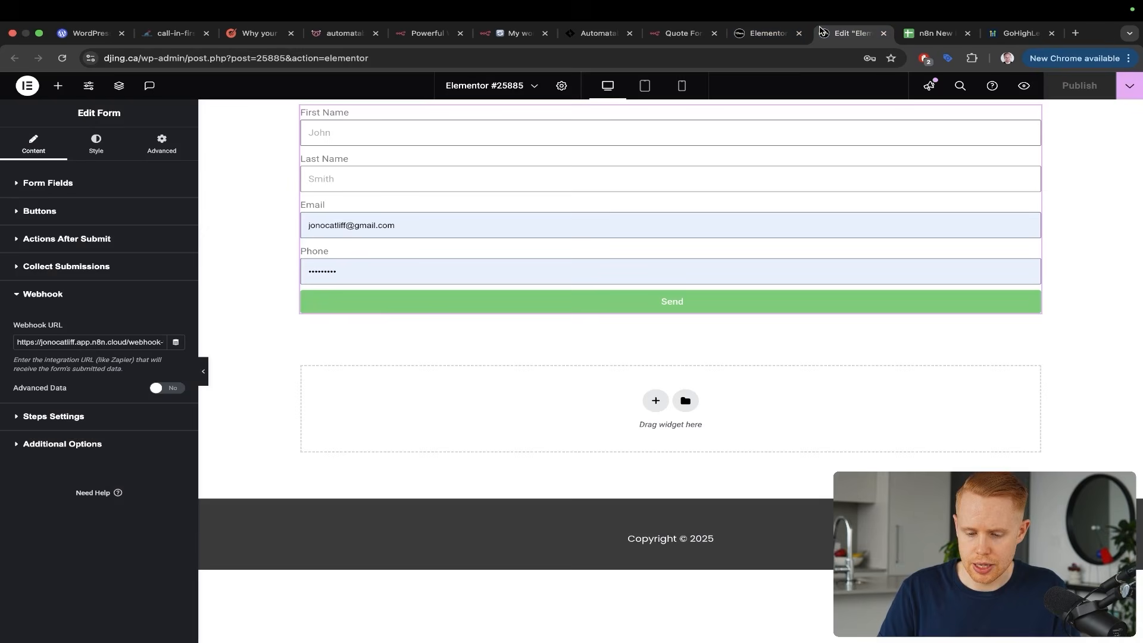
drag(768, 33, 571, 97)
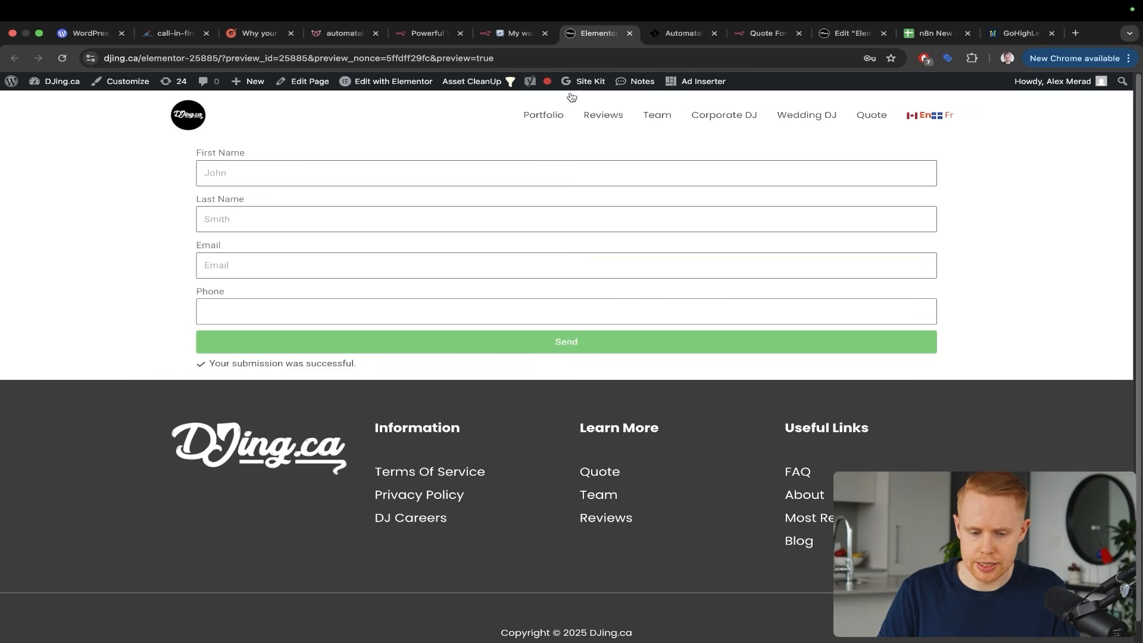
Enter a test lead's first name, last name and email in the form, submit it, and return to n8n
click(279, 176)
key(Tab)
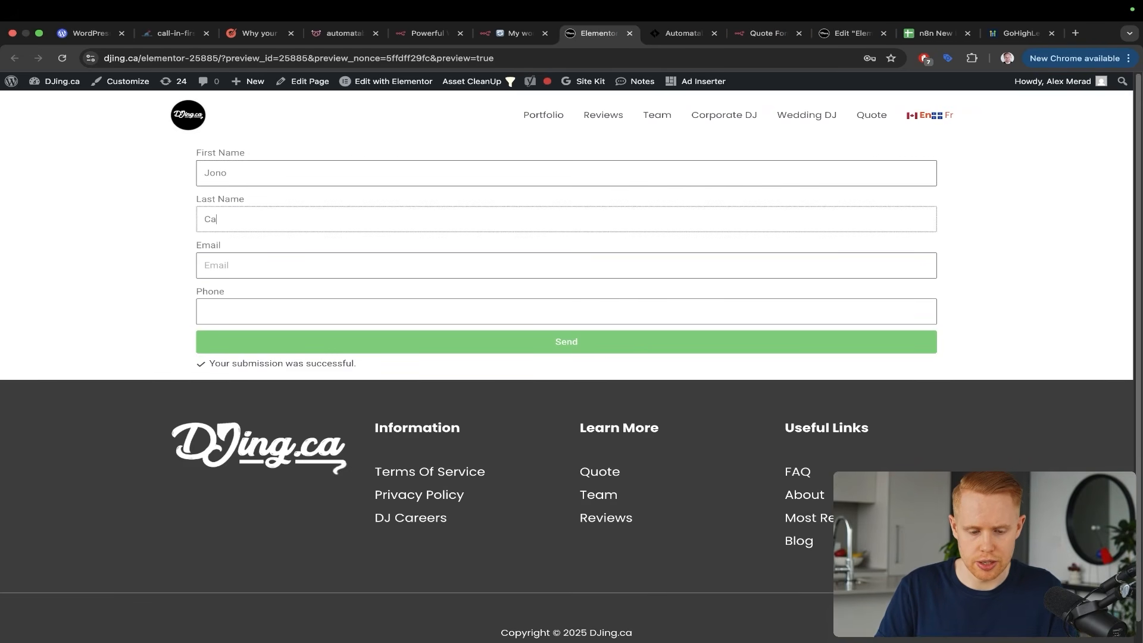
key(Tab)
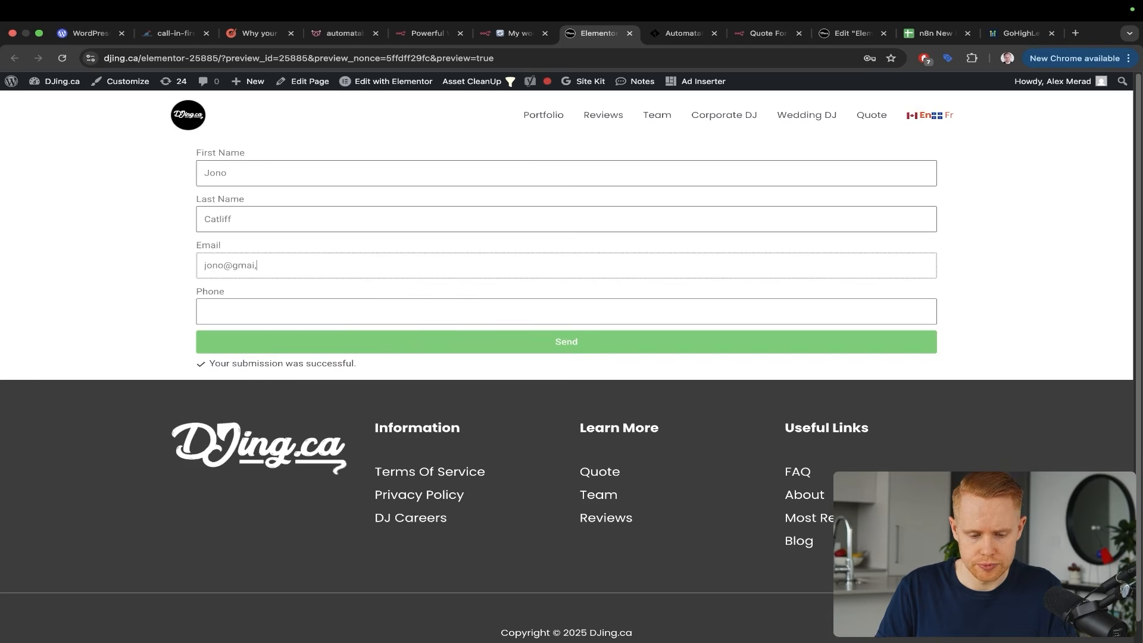
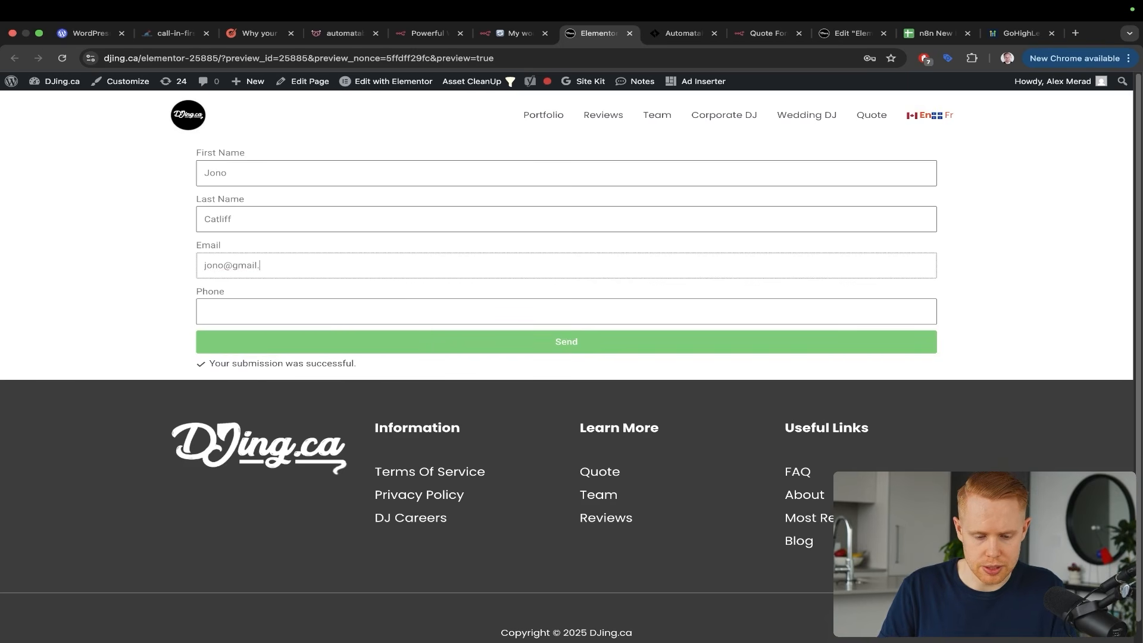
key(Tab)
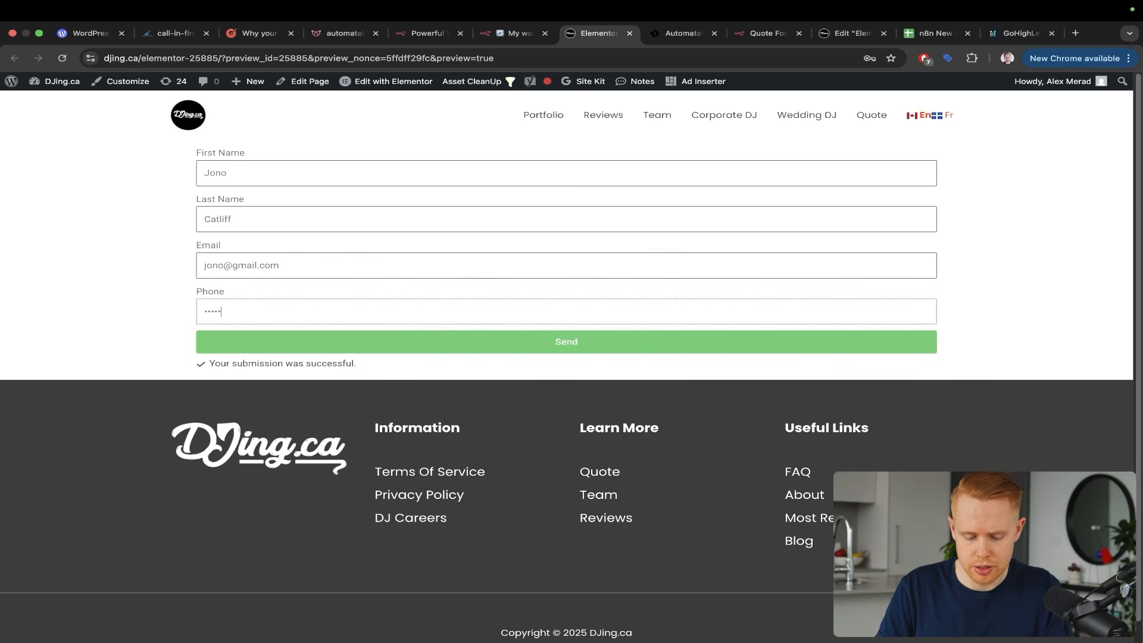
click(390, 347)
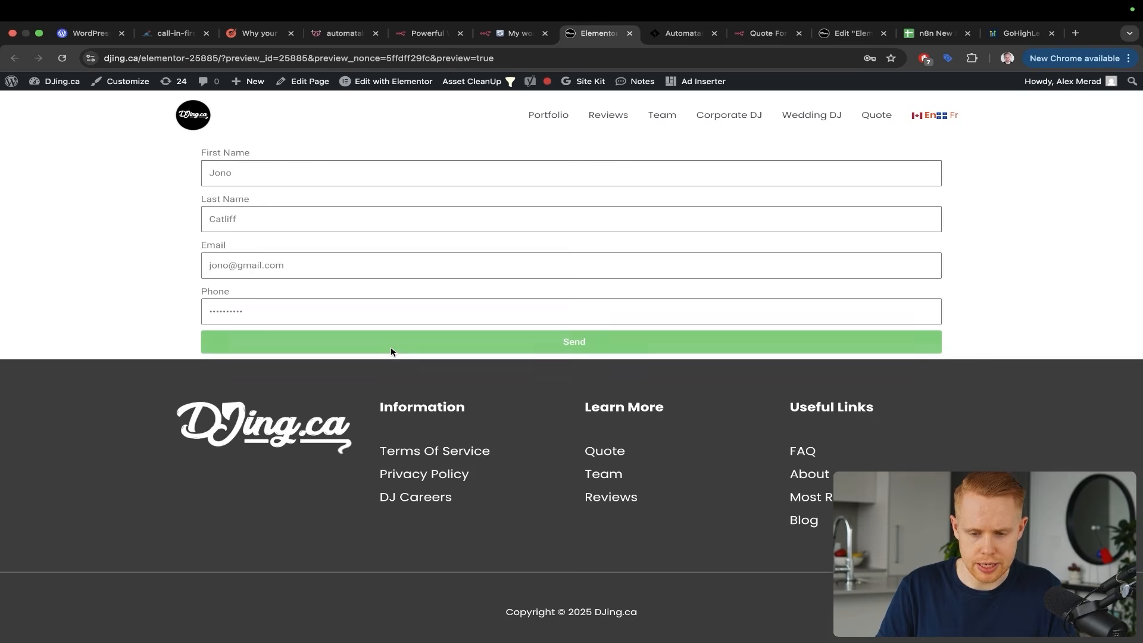
key(super+alt+Left)
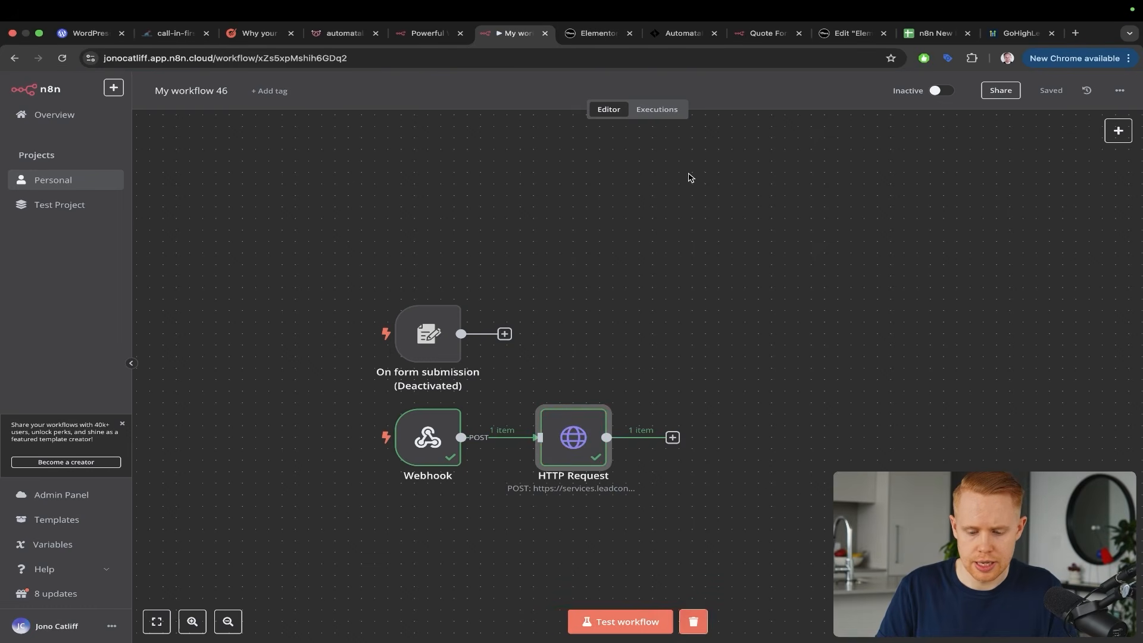
mouse_move(689, 176)
mouse_down()
mouse_move(615, 268)
mouse_move(578, 423)
mouse_up()
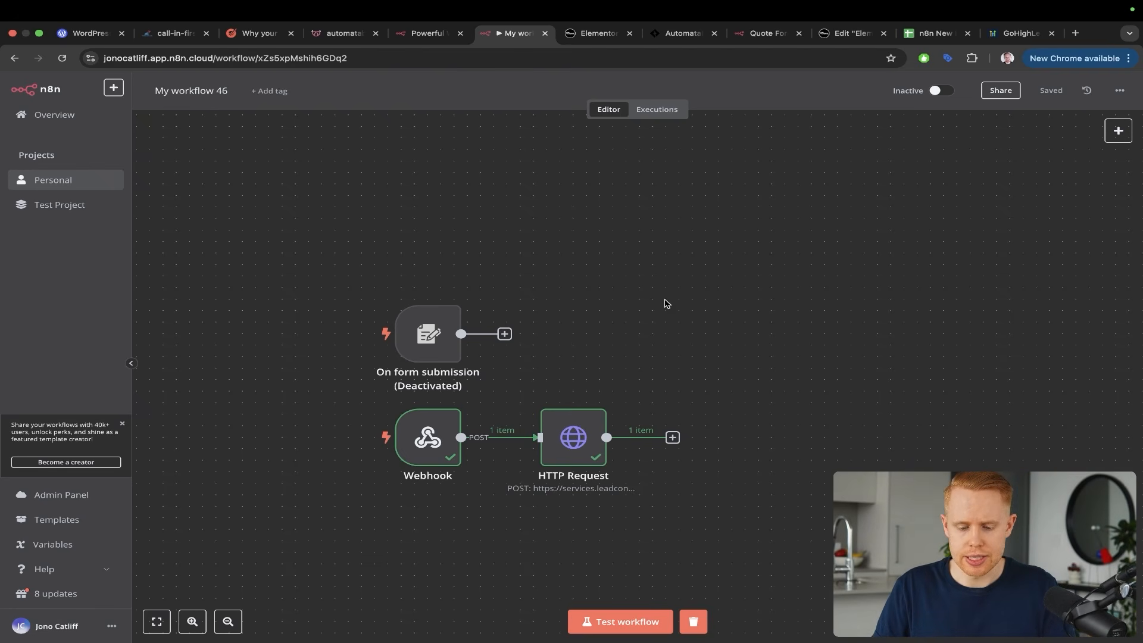
mouse_move(792, 205)
mouse_down()
mouse_move(727, 256)
mouse_move(671, 437)
mouse_up()
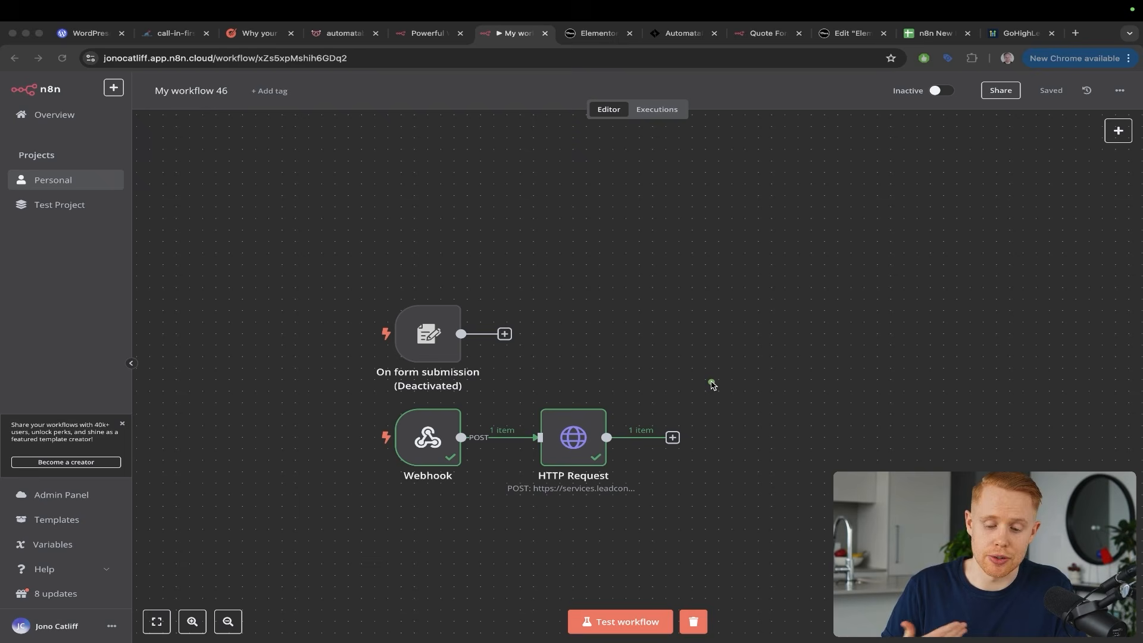
key(Escape)
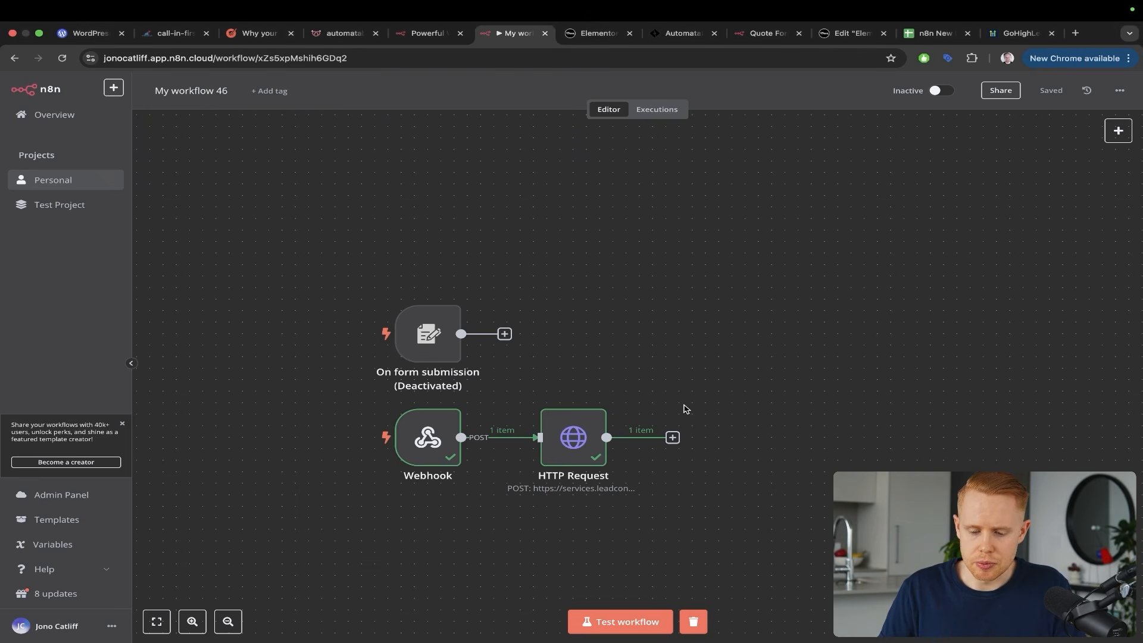
Add a Google Sheets step after the HTTP Request node via the 'google sheets' search
click(672, 438)
text(google)
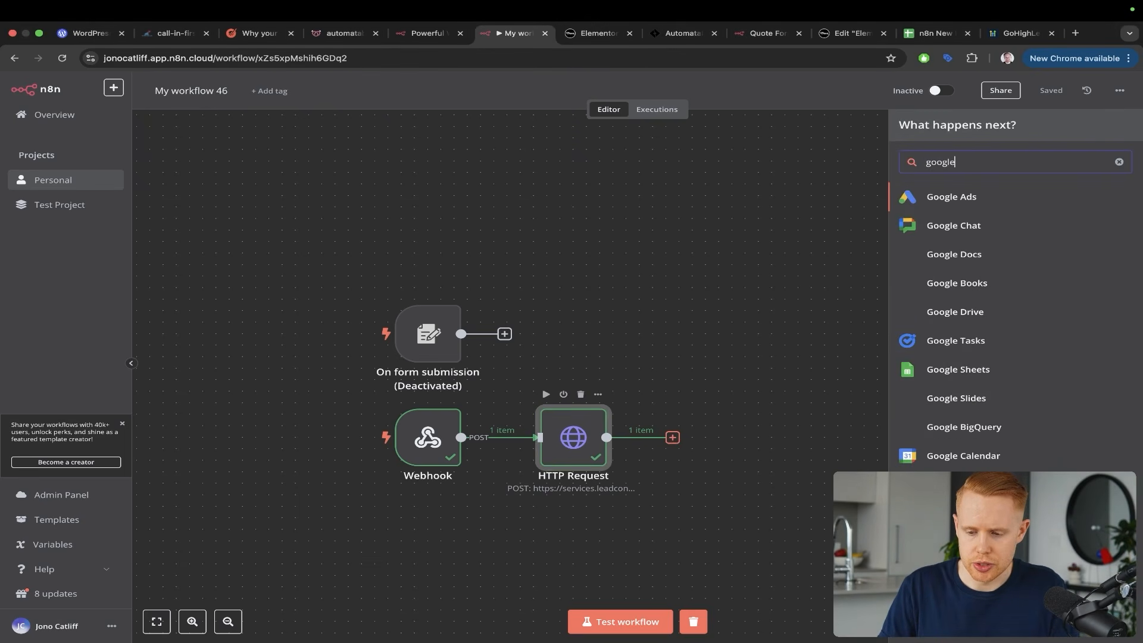
text( sheets)
click(954, 199)
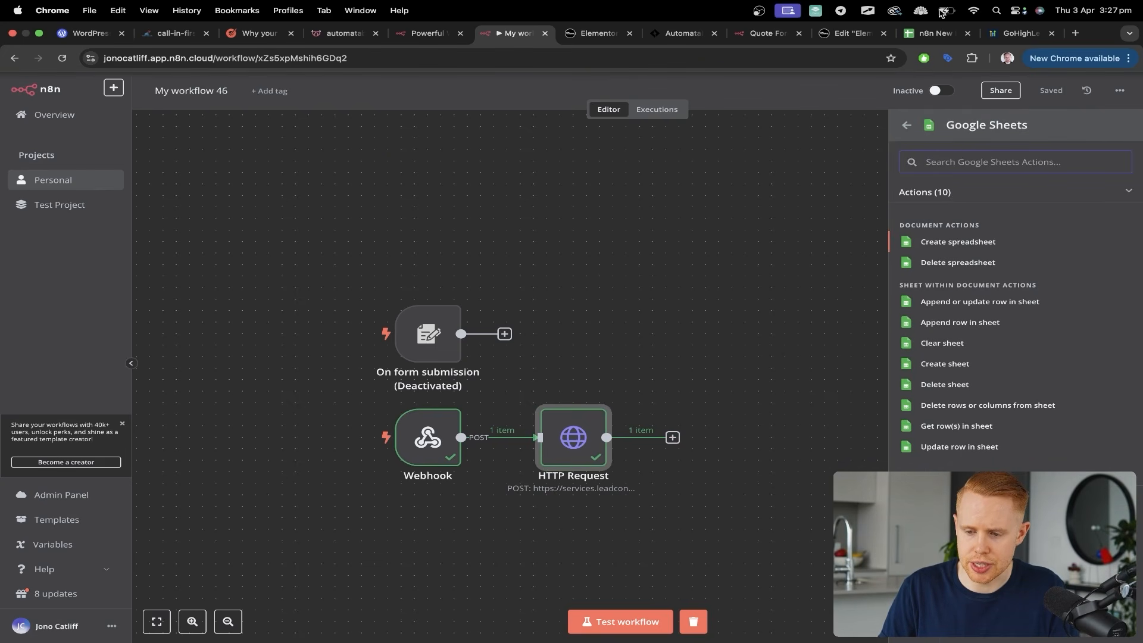
Move the n8n New Leads spreadsheet tab beside the workflow, review its columns, and return to n8n
click(922, 34)
drag(921, 34, 597, 44)
drag(581, 218, 370, 205)
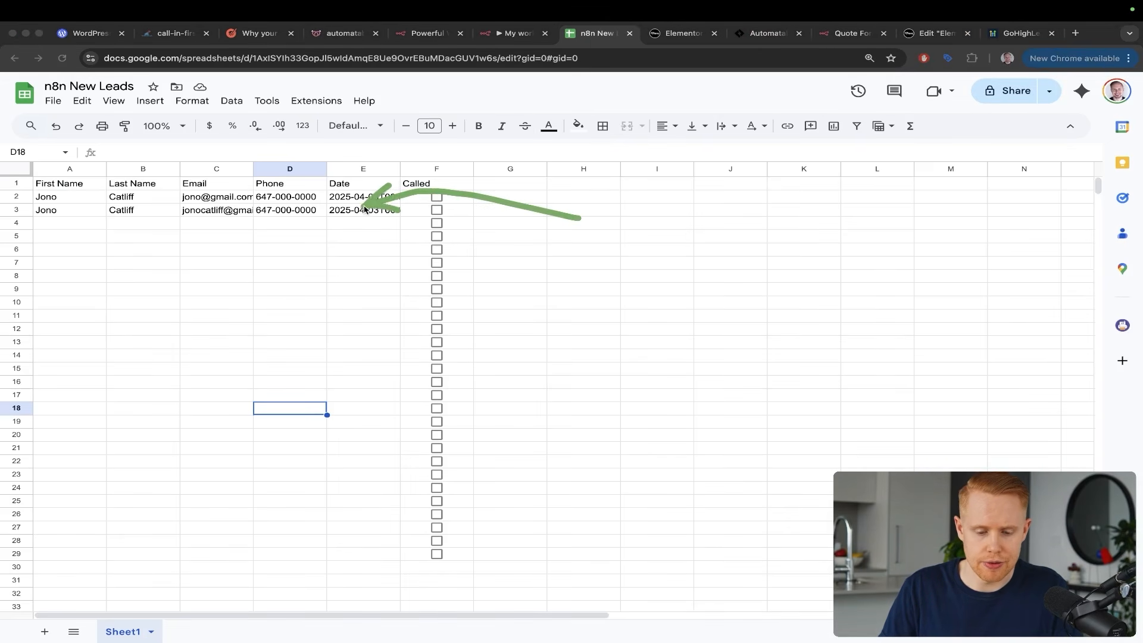
mouse_move(612, 179)
mouse_down()
mouse_move(306, 173)
mouse_move(308, 198)
mouse_up()
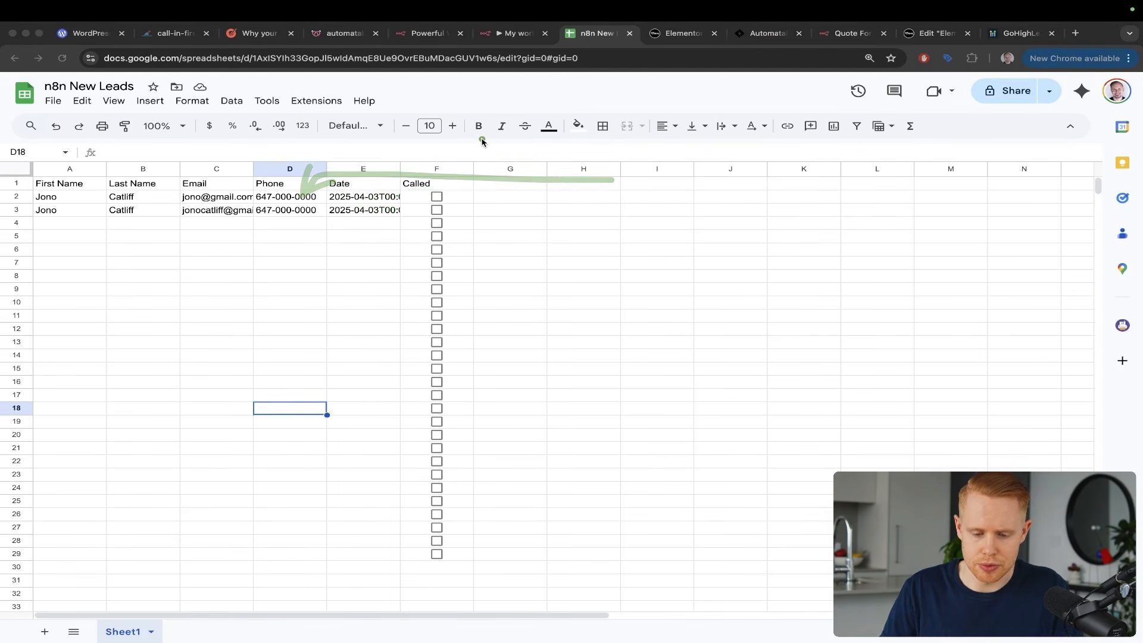
drag(483, 138, 442, 180)
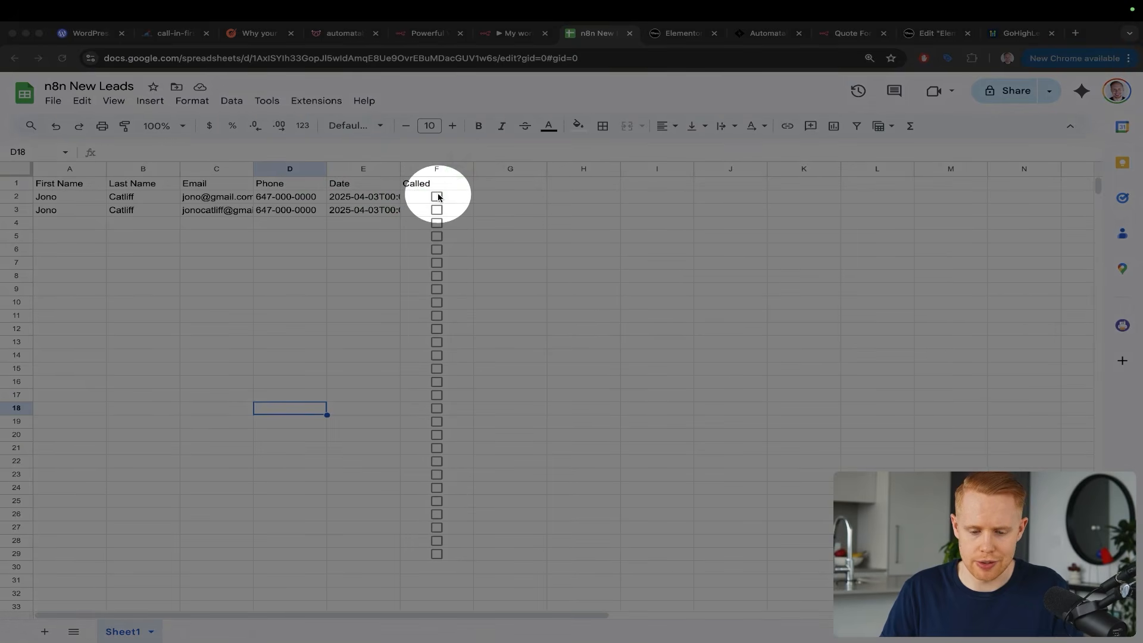
key(Escape)
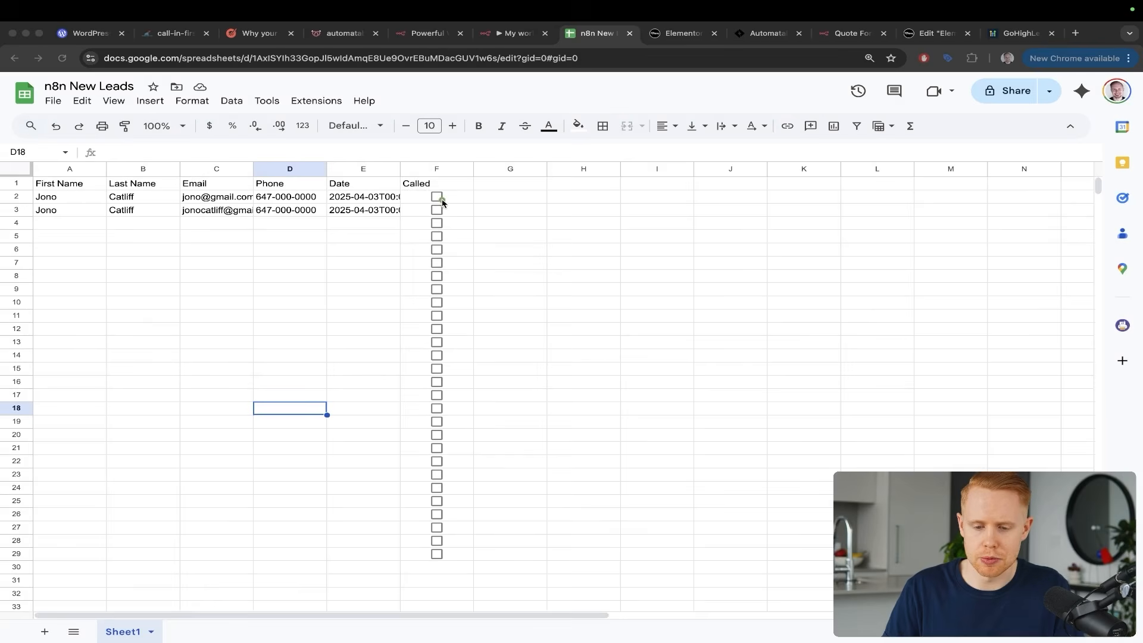
key(ctrl+shift+Tab)
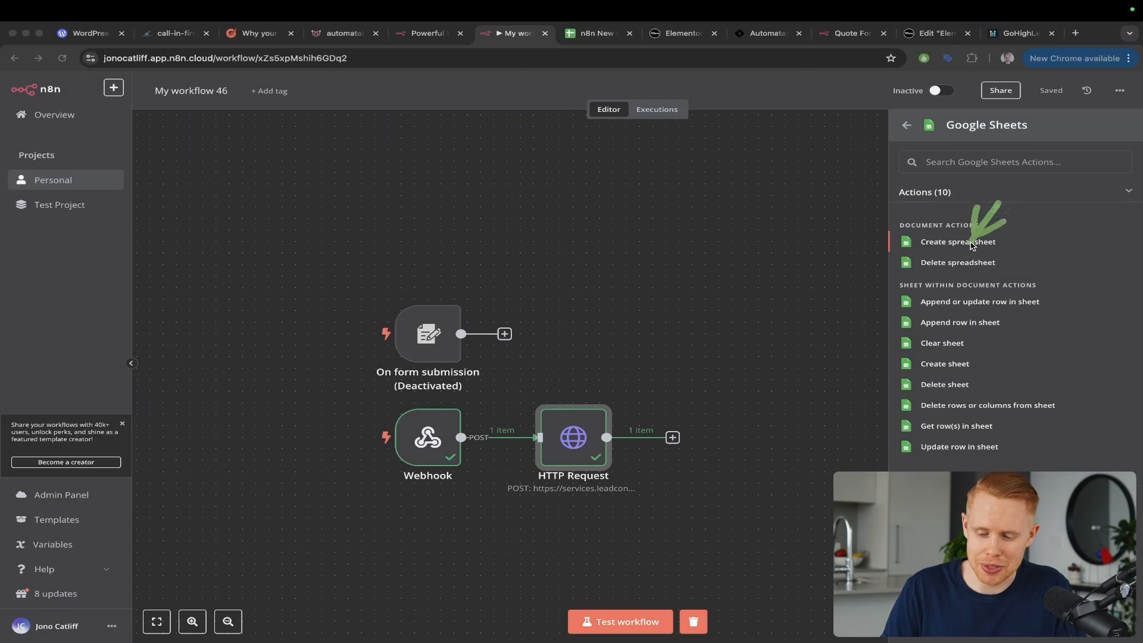
Choose 'Append row in sheet' and set the Document to n8n New Leads
click(953, 326)
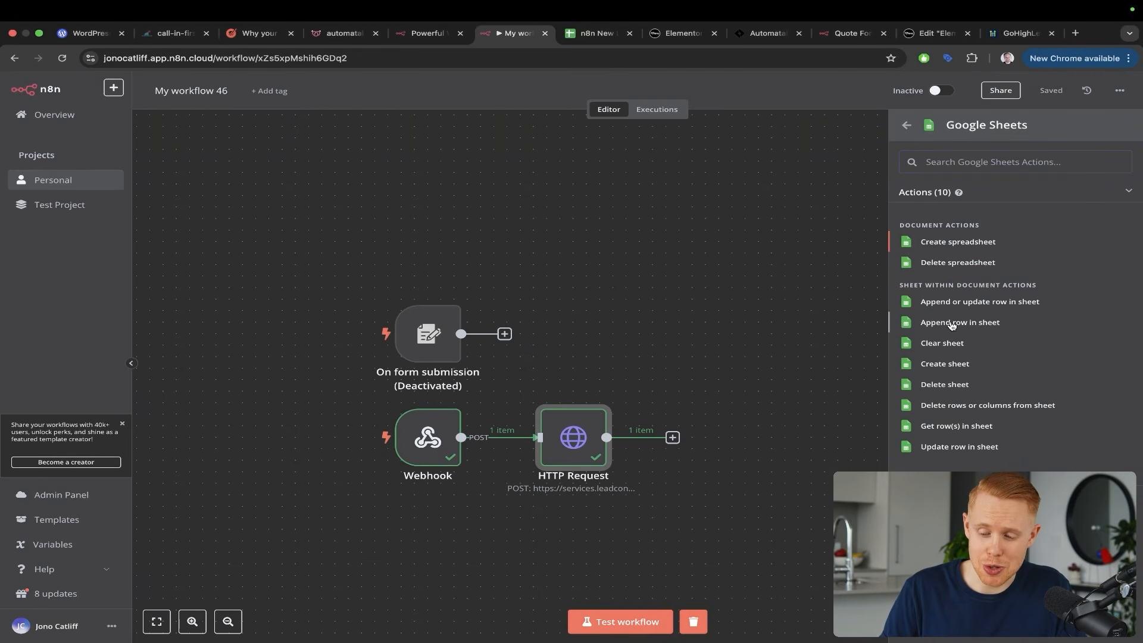
click(953, 325)
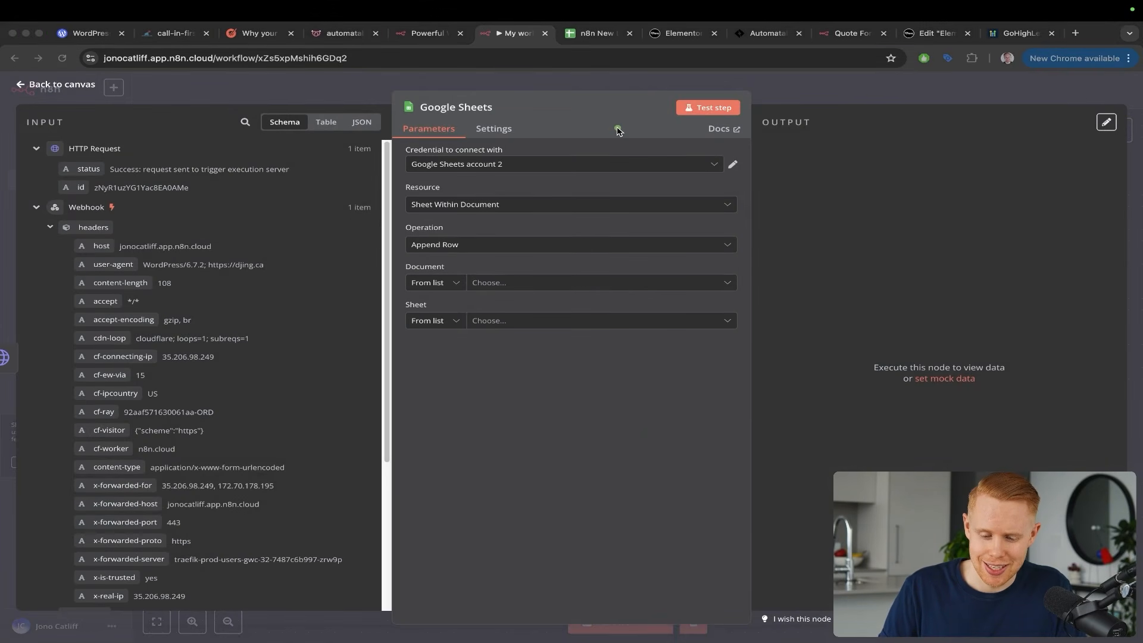
drag(617, 129, 563, 273)
drag(603, 208, 539, 310)
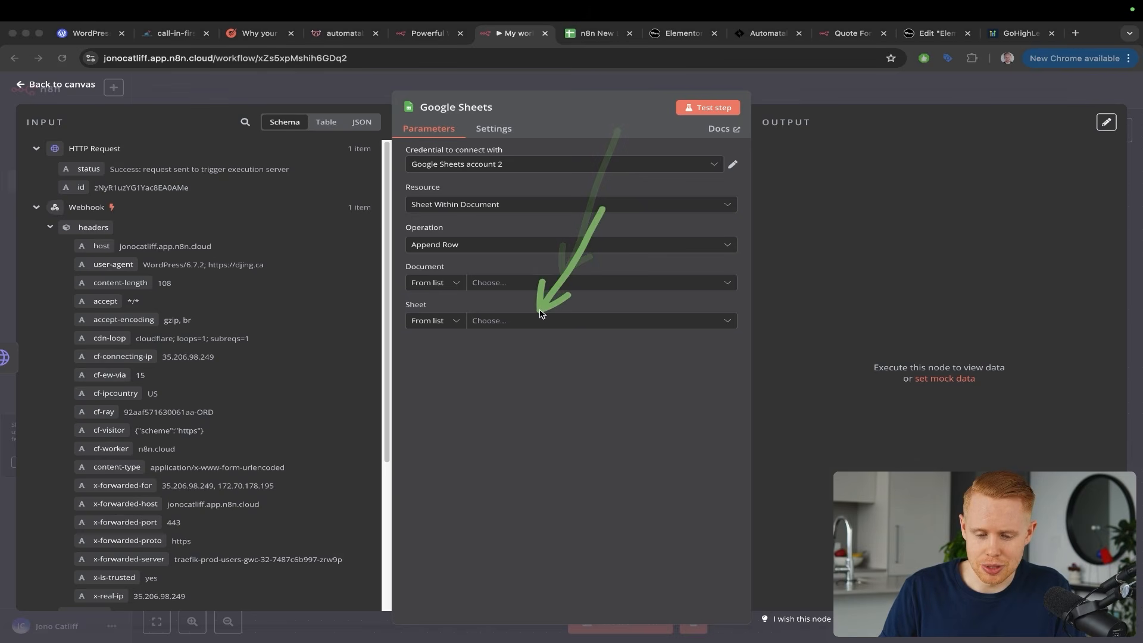
click(499, 283)
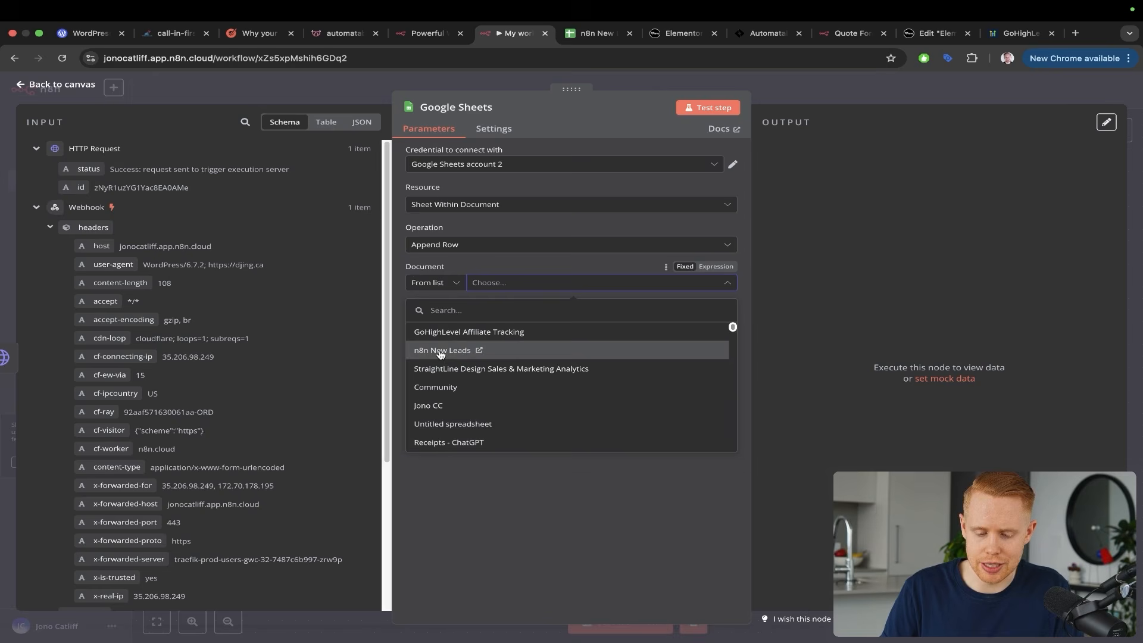
click(441, 353)
key(ctrl+Tab)
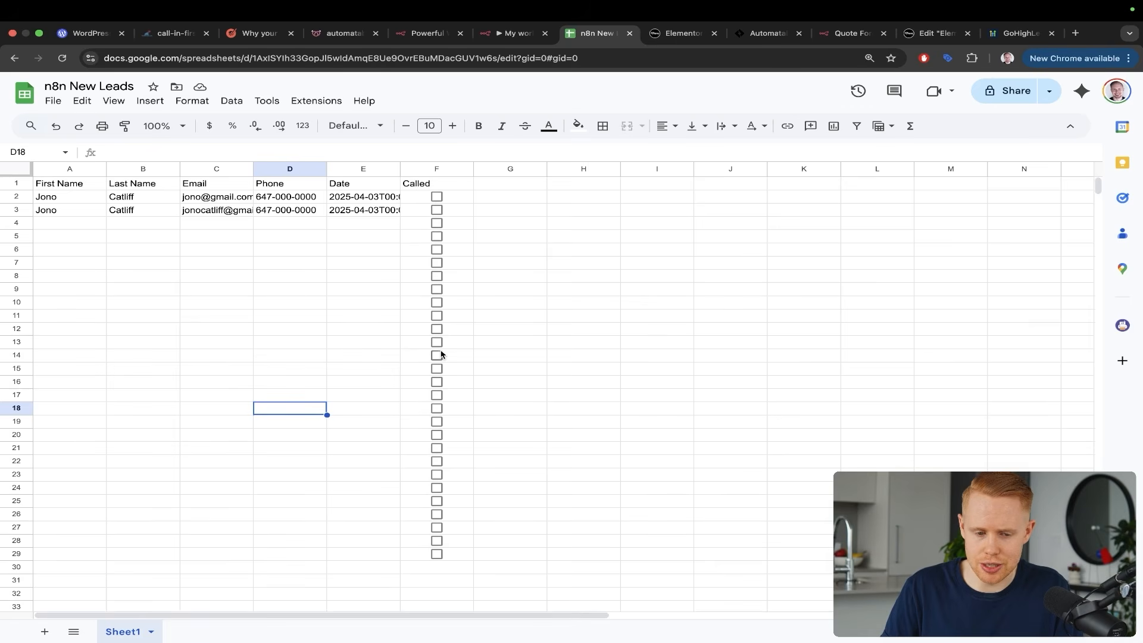
drag(254, 266, 125, 137)
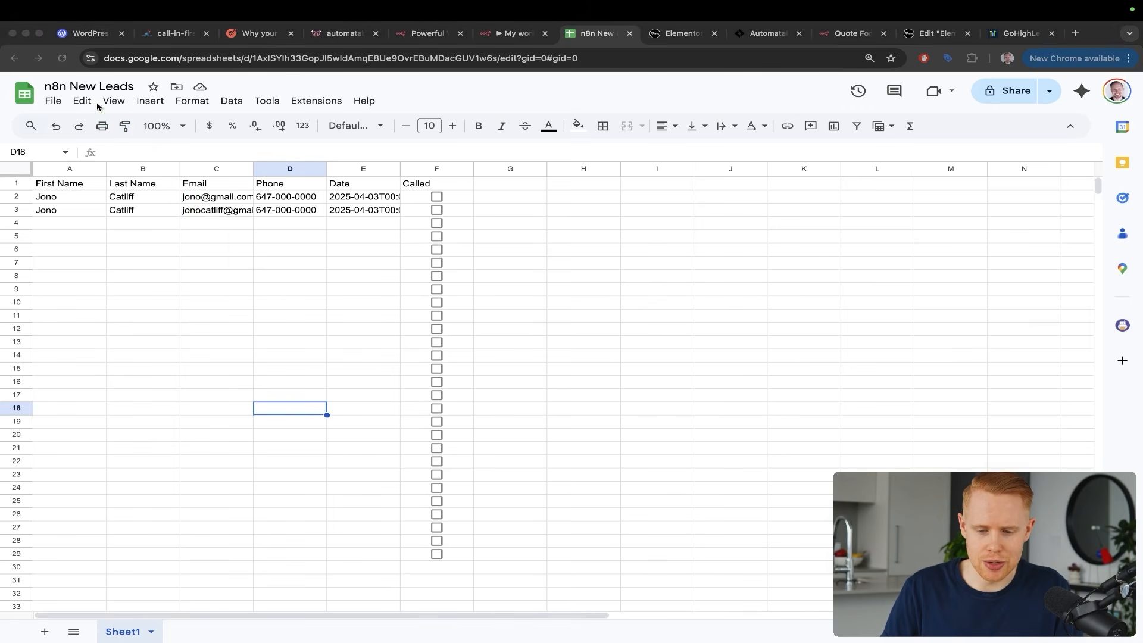
key(ctrl+shift+Tab)
Set the Sheet to Sheet1 after checking its name in the spreadsheet, then close the node panel
drag(586, 193, 504, 277)
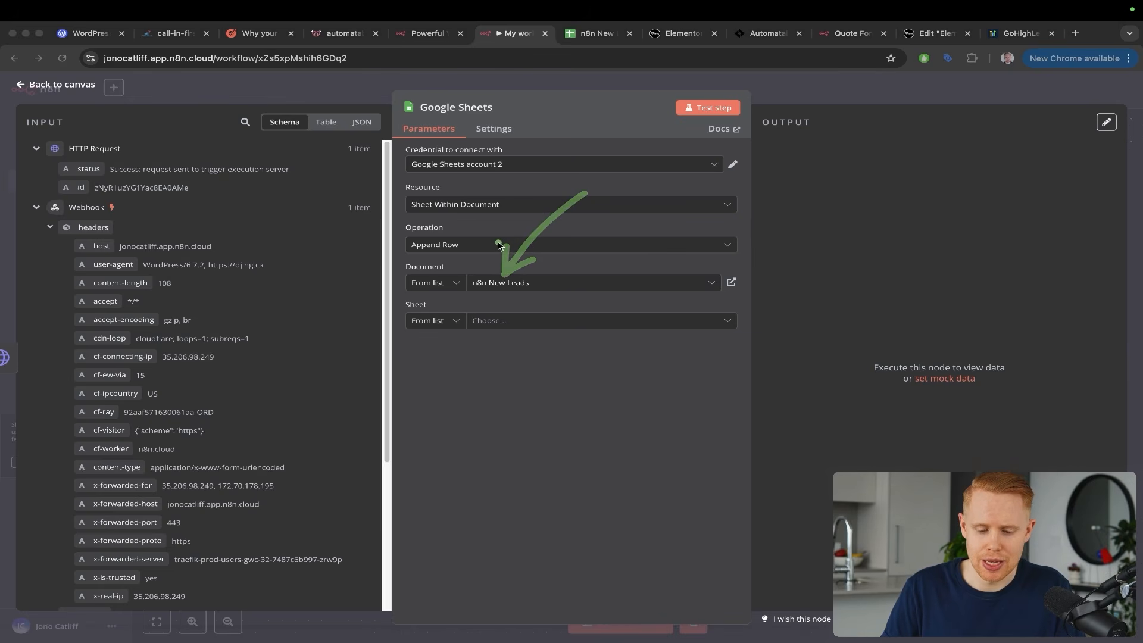
drag(568, 259, 486, 319)
key(ctrl+Tab)
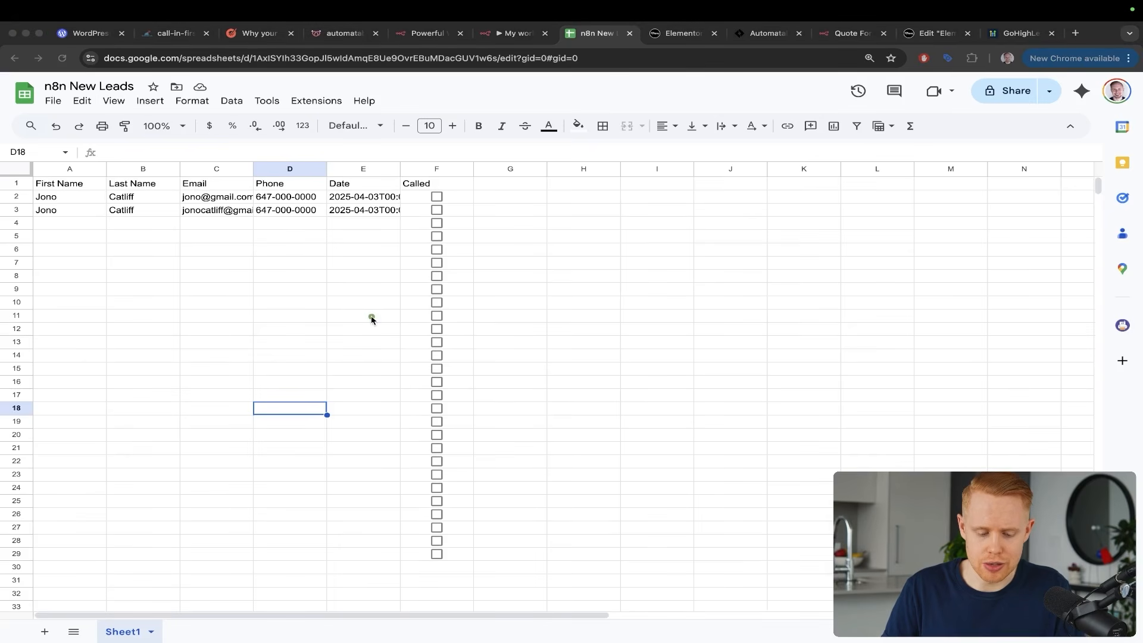
mouse_move(372, 319)
mouse_down()
mouse_move(171, 523)
mouse_move(122, 625)
mouse_up()
key(ctrl+shift+Tab)
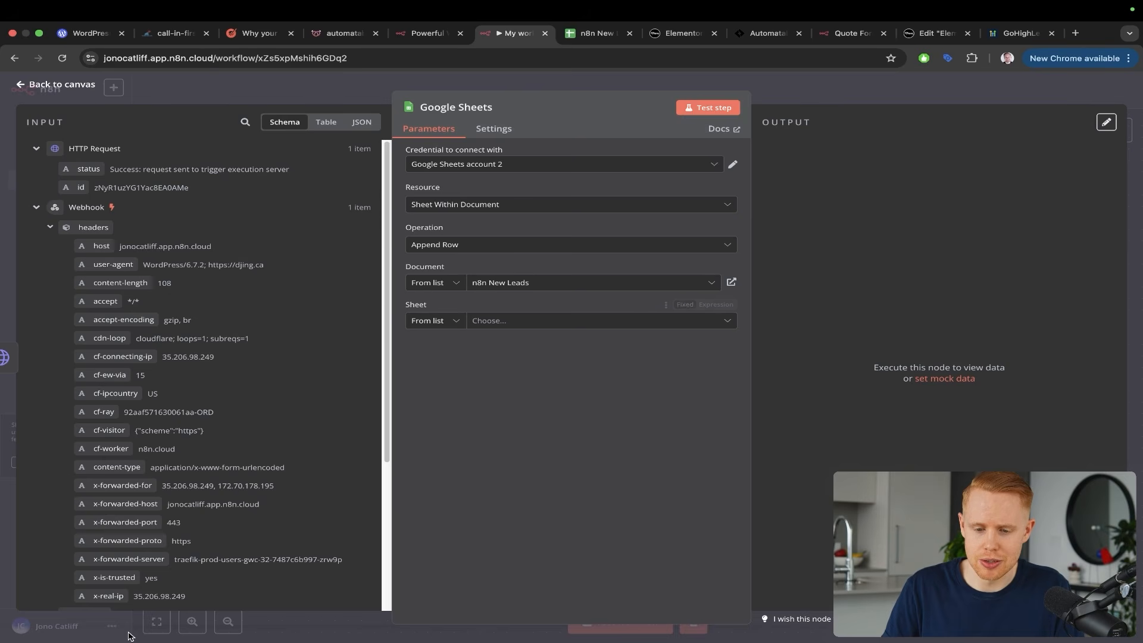
click(565, 322)
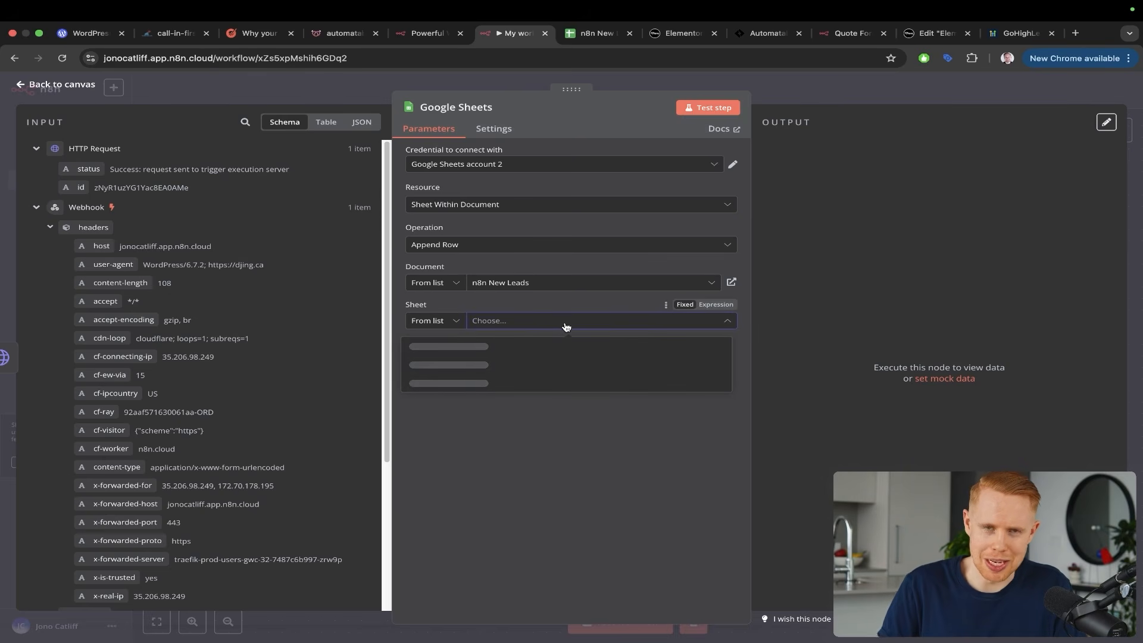
click(500, 348)
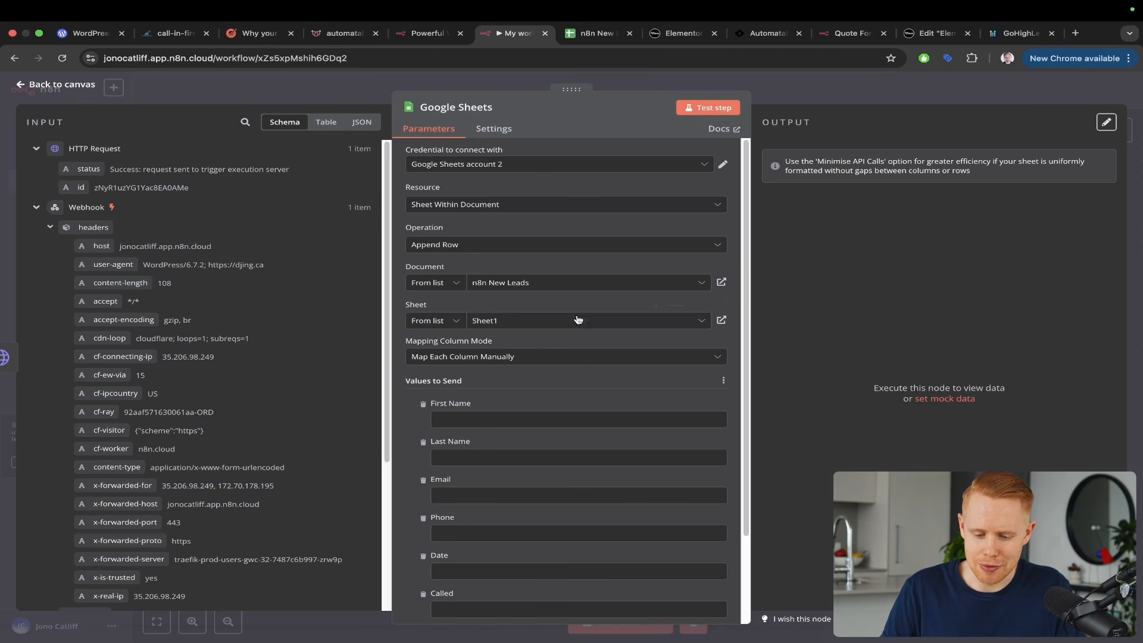
drag(619, 205, 513, 411)
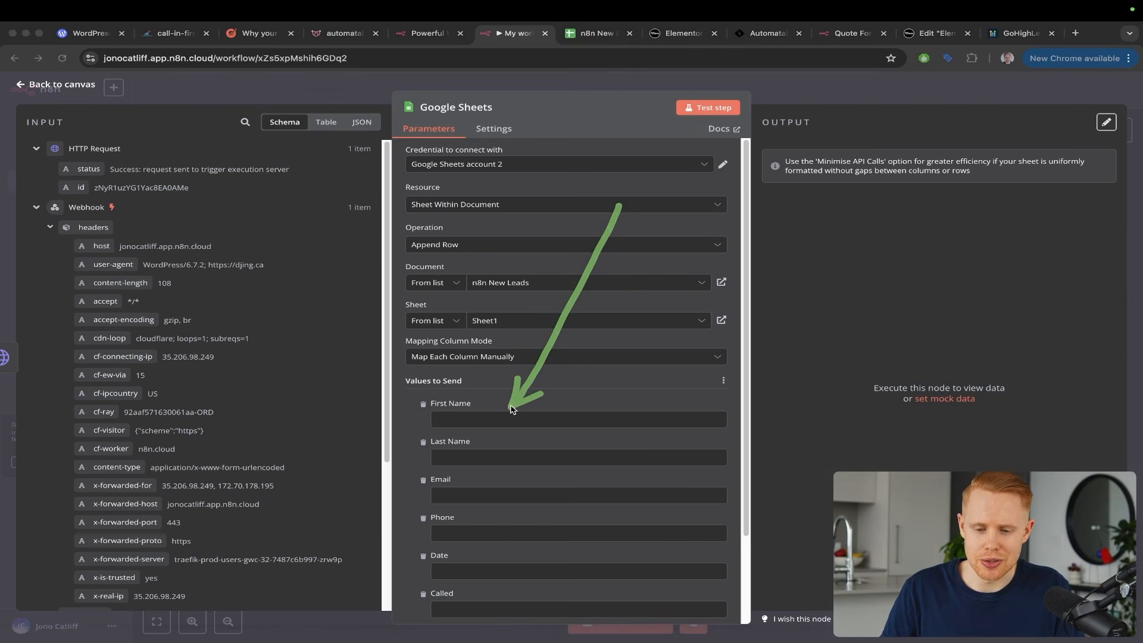
key(Escape)
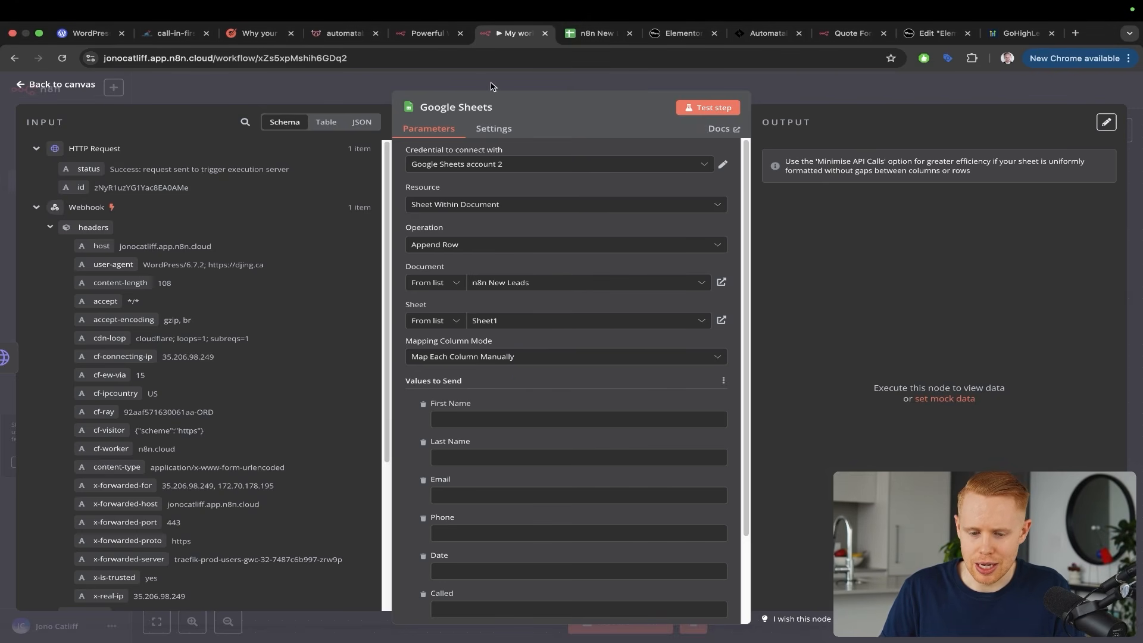
key(Escape)
Deactivate the HTTP Request node, start a test run, and switch to the DJing.ca form
click(564, 395)
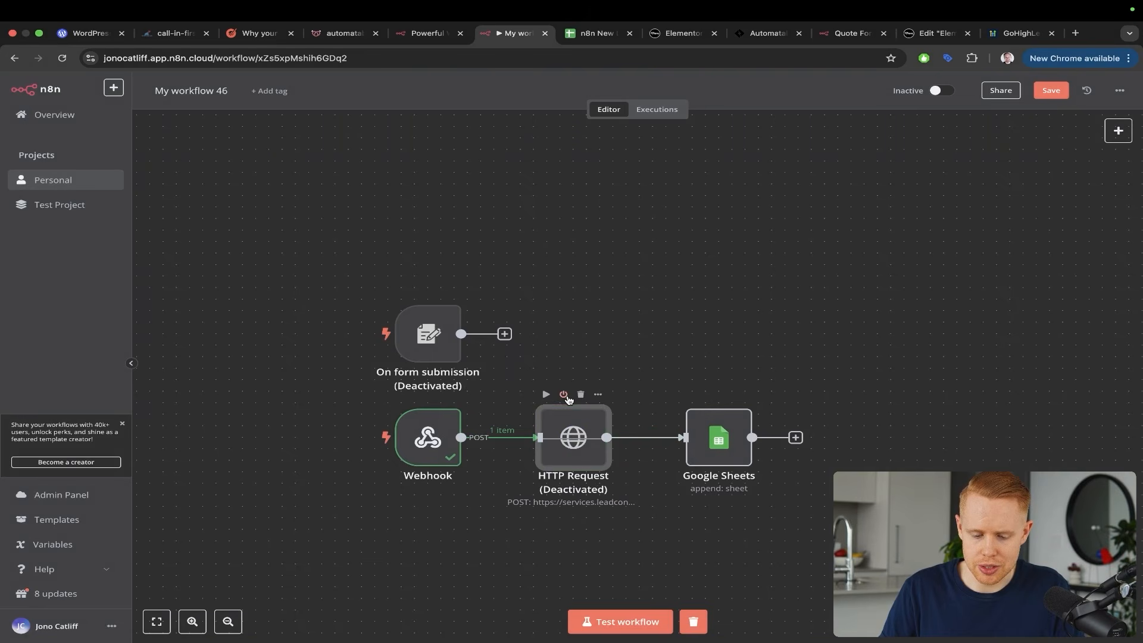
click(625, 620)
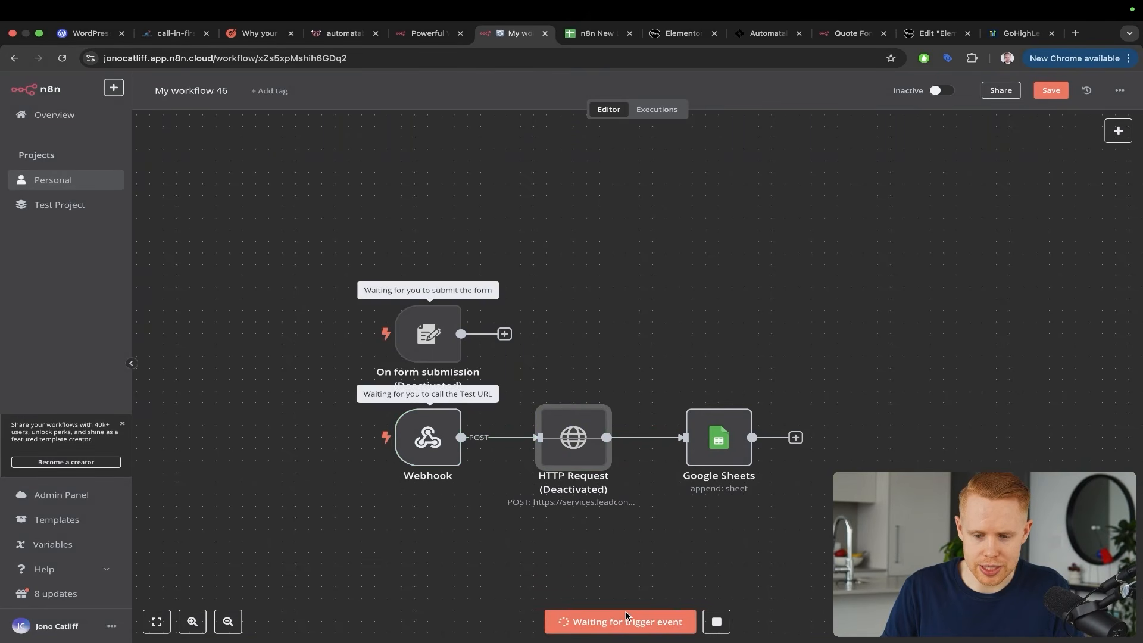
key(super+8)
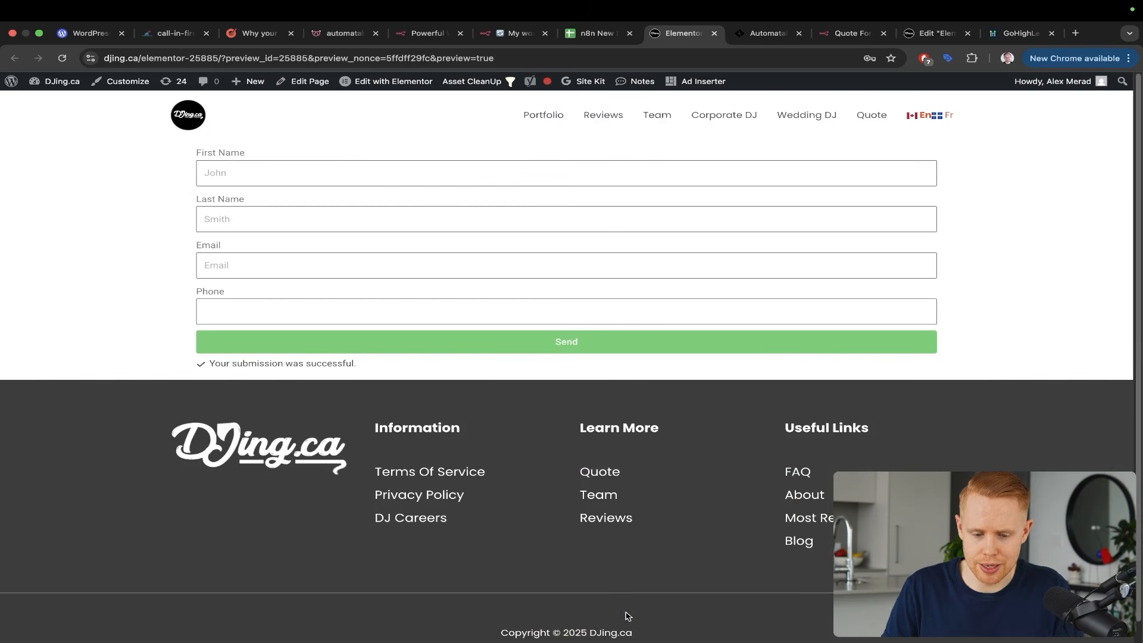
Fill in a test lead's first name, last name and email on the form
click(217, 172)
key(Tab)
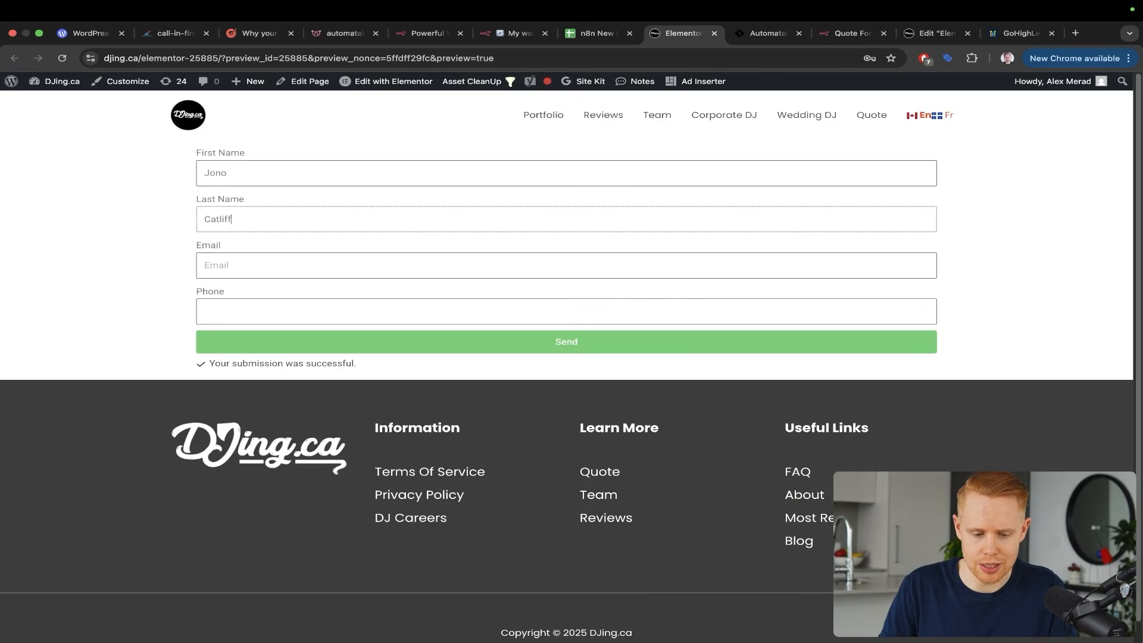
key(Tab)
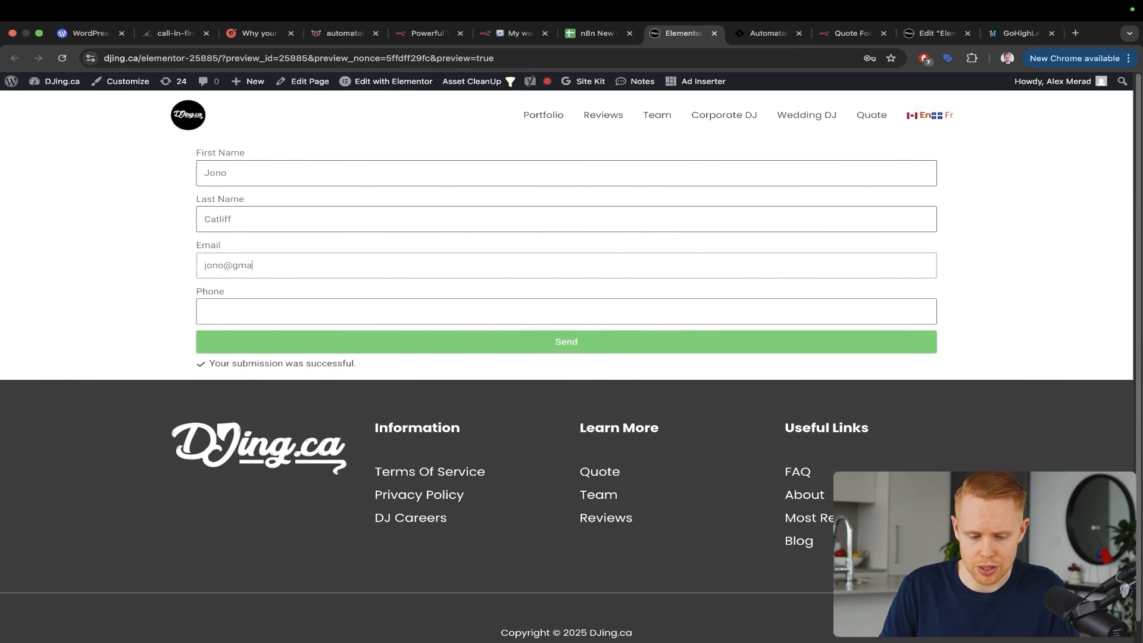
key(Tab)
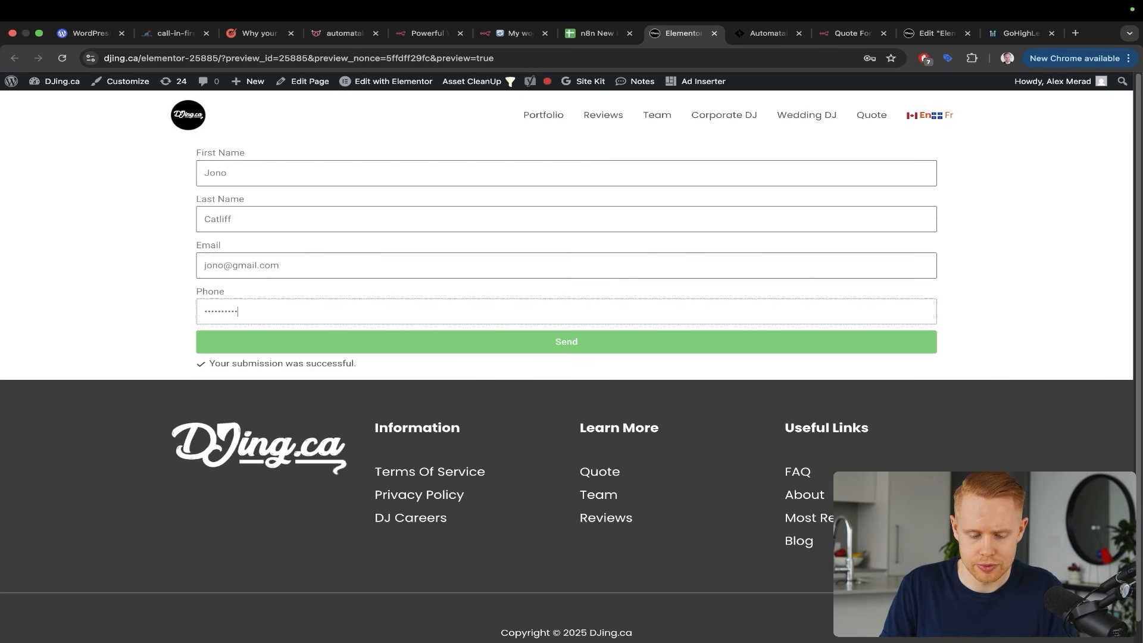
Submit the test lead, then open the Google Sheets node's settings in n8n
click(359, 342)
key(ctrl+shift+Tab)
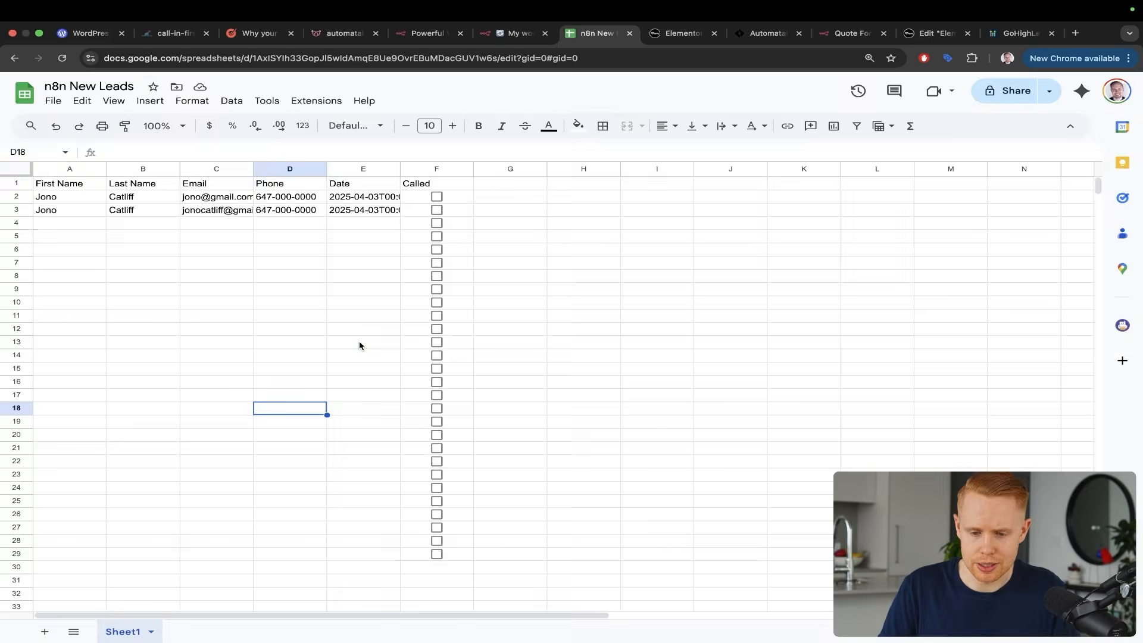
key(ctrl+shift+Tab)
drag(890, 228, 732, 388)
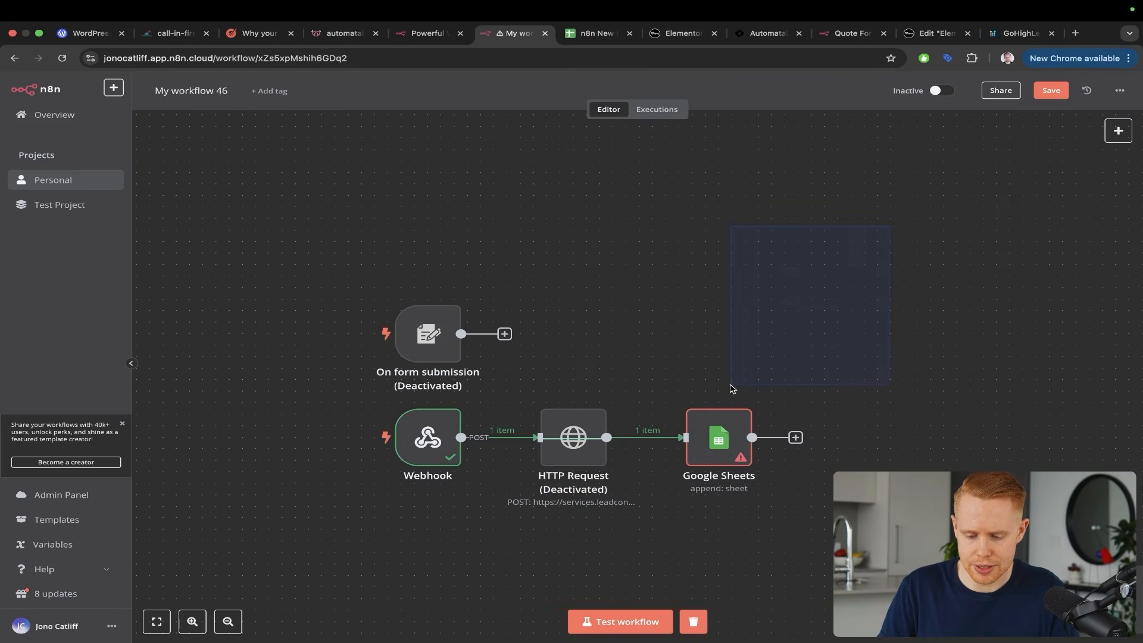
key(ctrl+a)
drag(786, 241, 738, 406)
key(Escape)
click(721, 430)
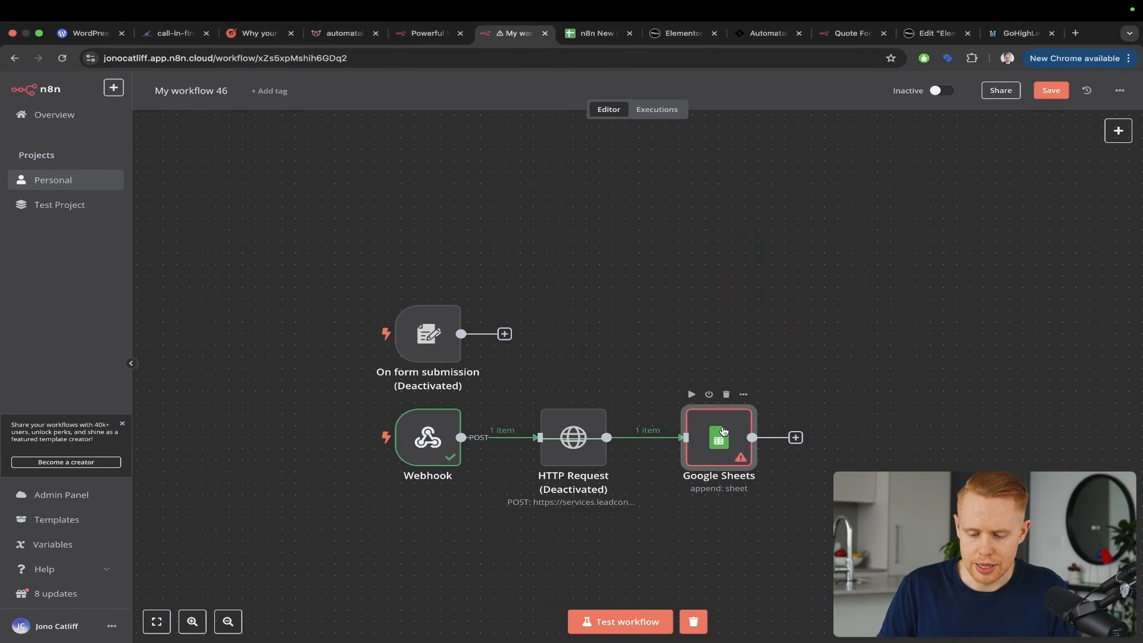
double_click(723, 431)
Map the form's First Name, Last Name, Email and Phone into the matching columns and test the step
scroll(453, 408, down, 2)
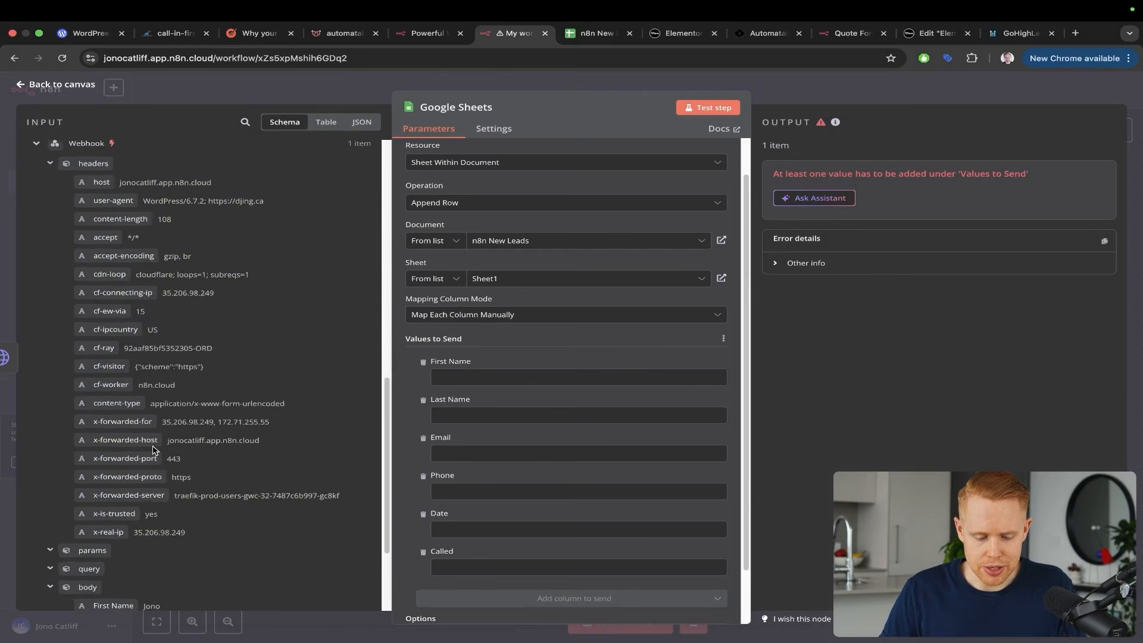
scroll(154, 451, down, 2)
drag(114, 467, 475, 367)
drag(113, 485, 461, 426)
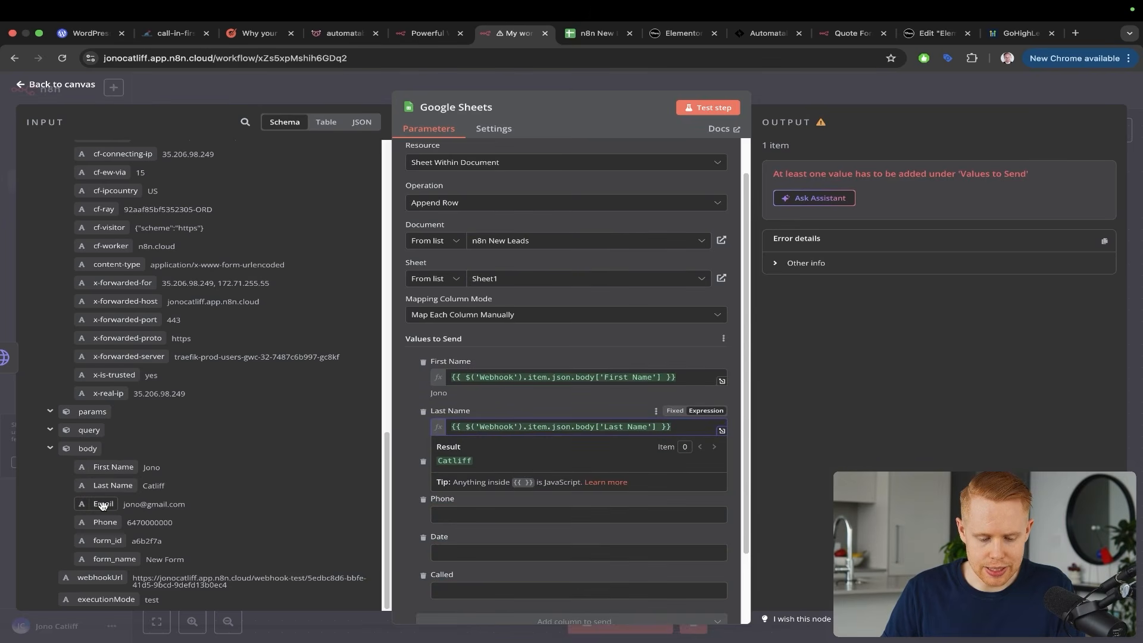
drag(103, 504, 428, 485)
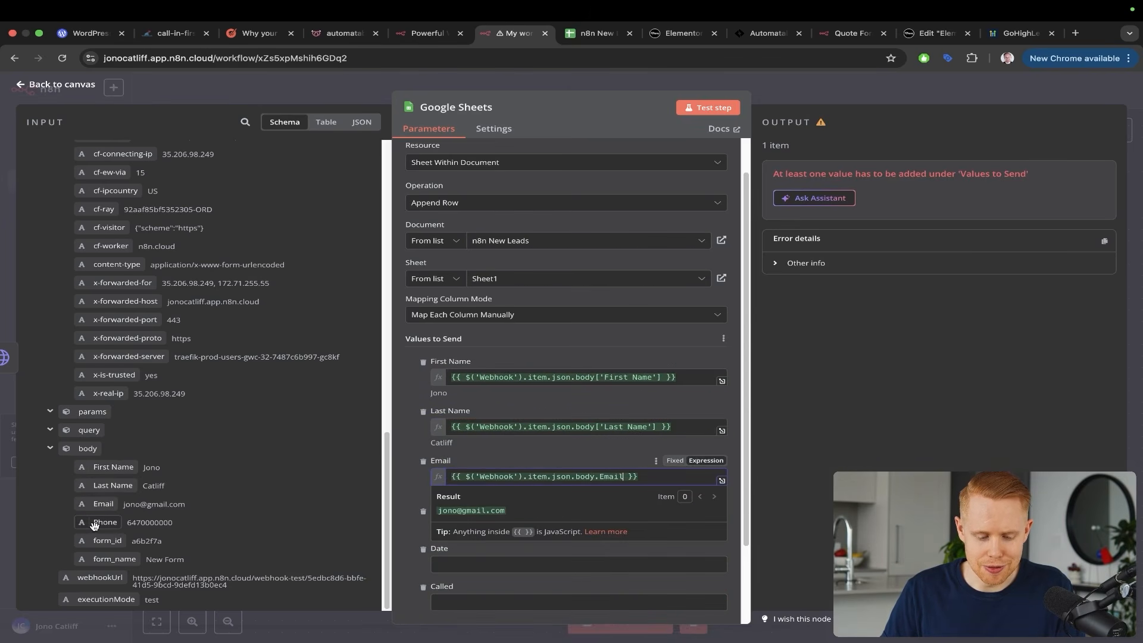
drag(94, 525, 459, 533)
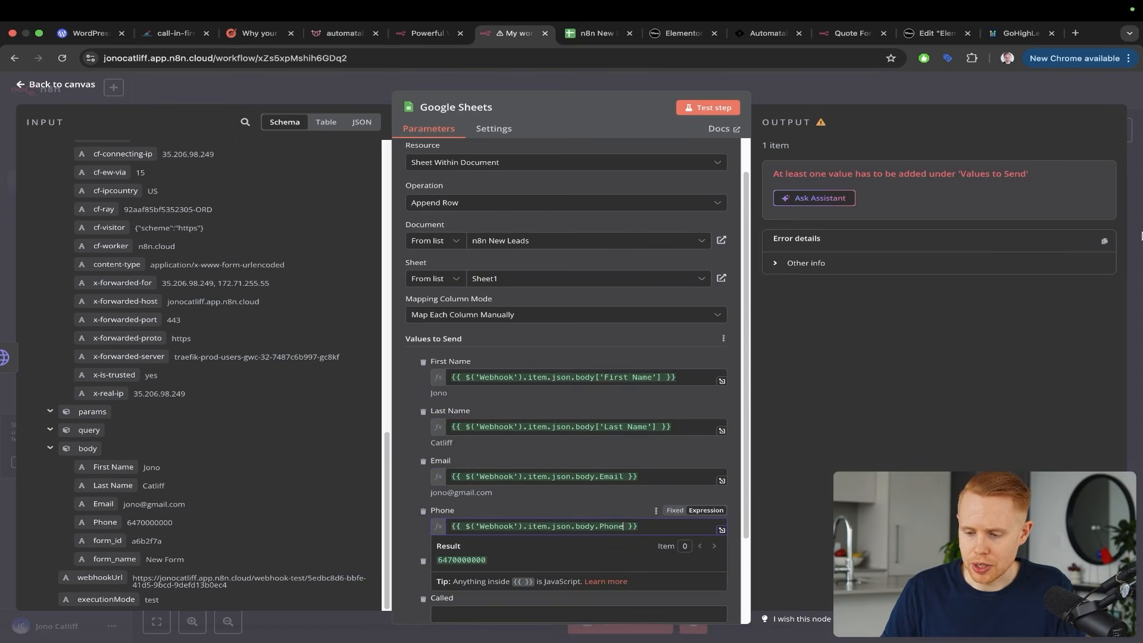
click(709, 108)
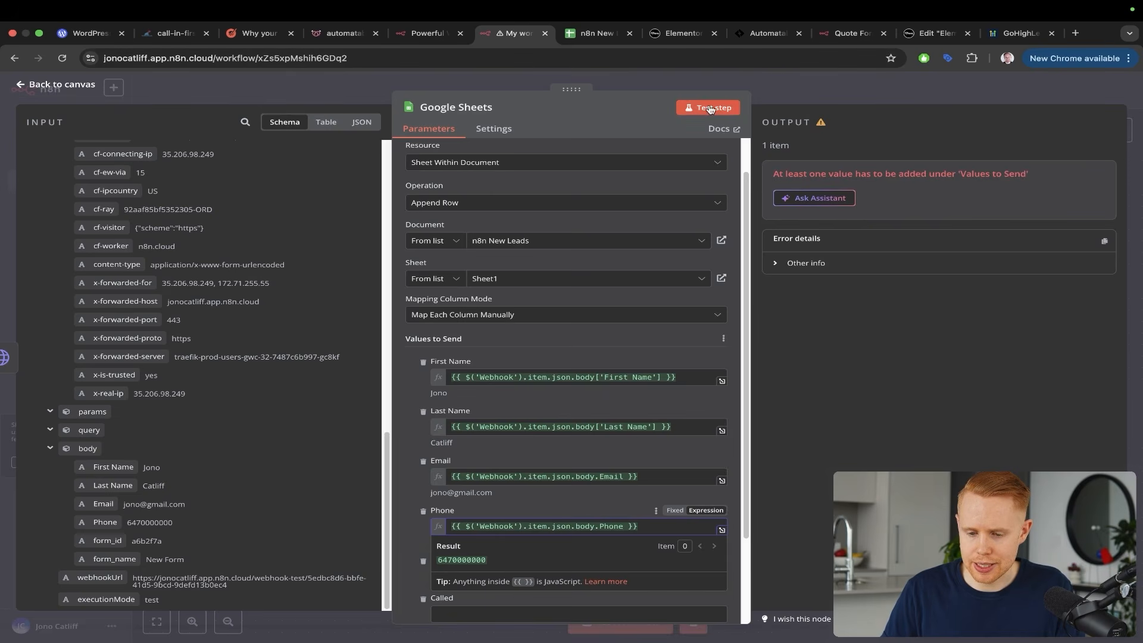
click(709, 108)
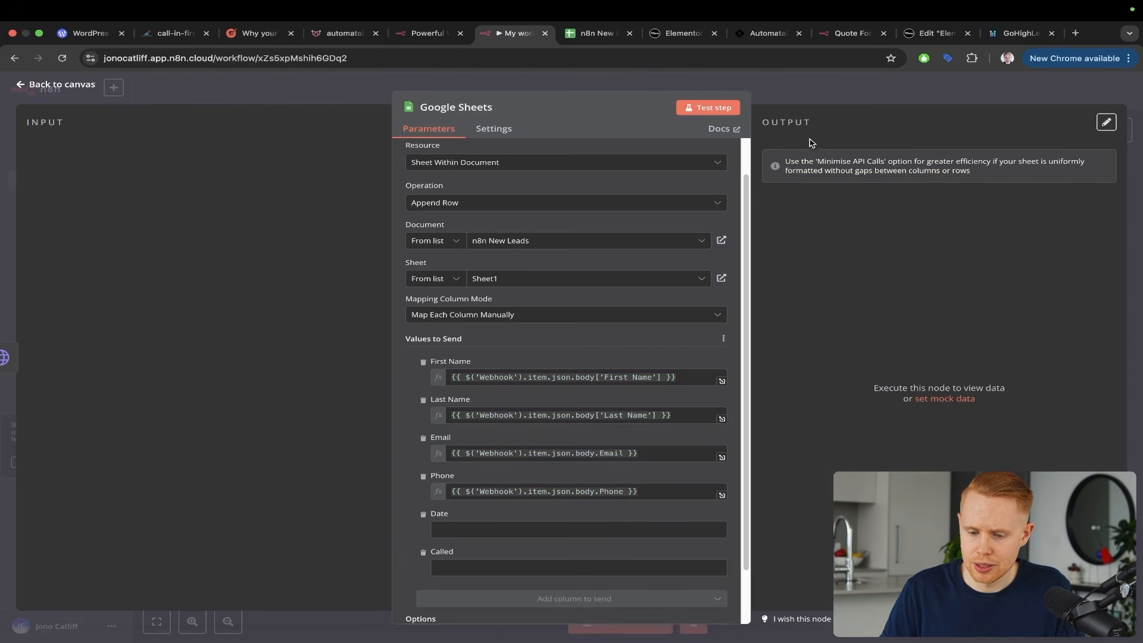
Close the Google Sheets node panel, check the n8n New Leads rows, and switch to the form preview
click(822, 88)
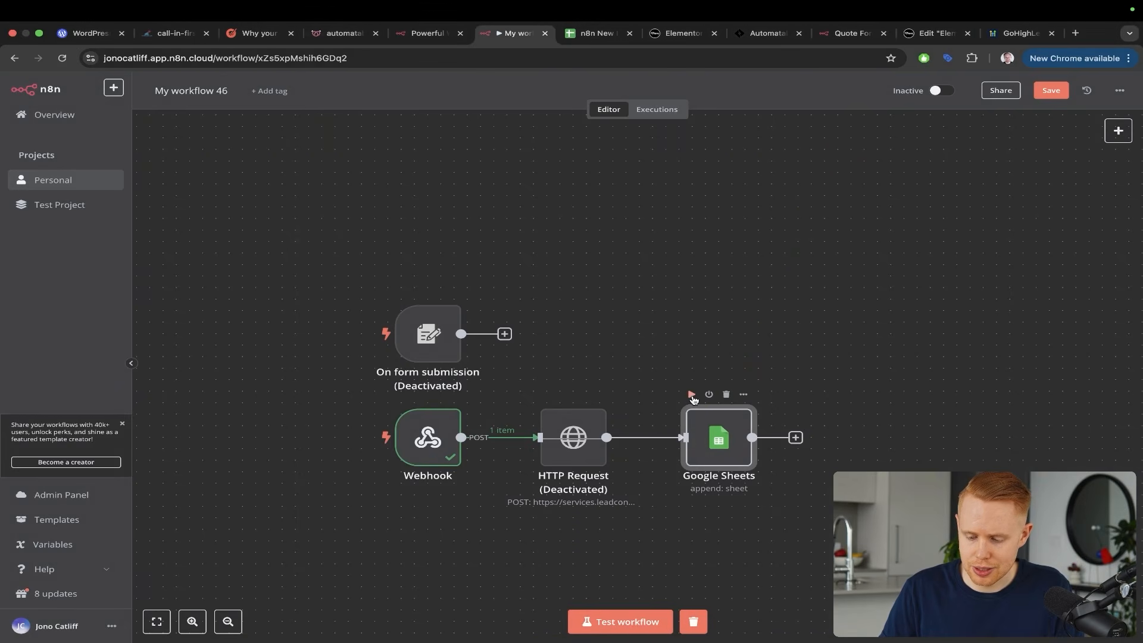
key(ctrl+Tab)
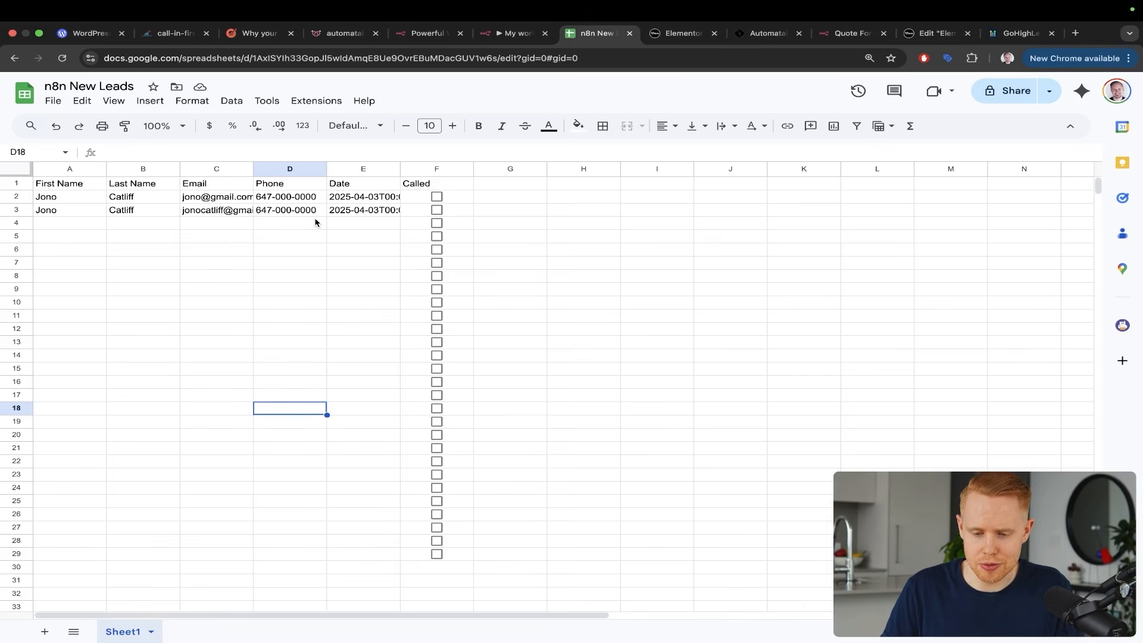
key(ctrl+Tab)
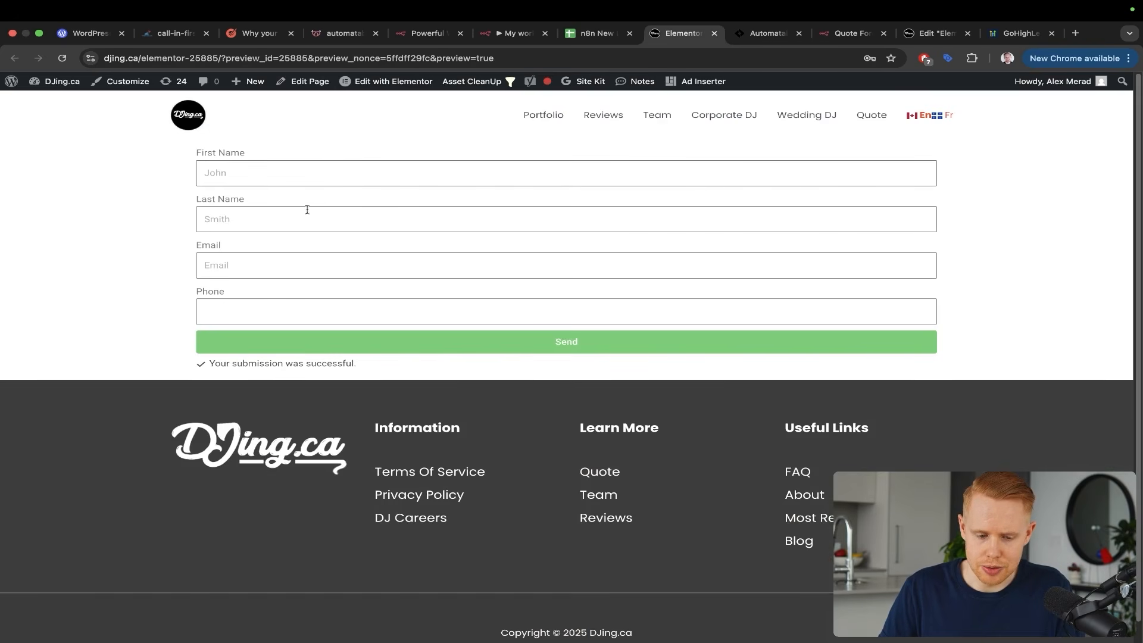
Enter a test lead's first name and email in the form and send it
click(266, 184)
text(Jono)
key(Tab)
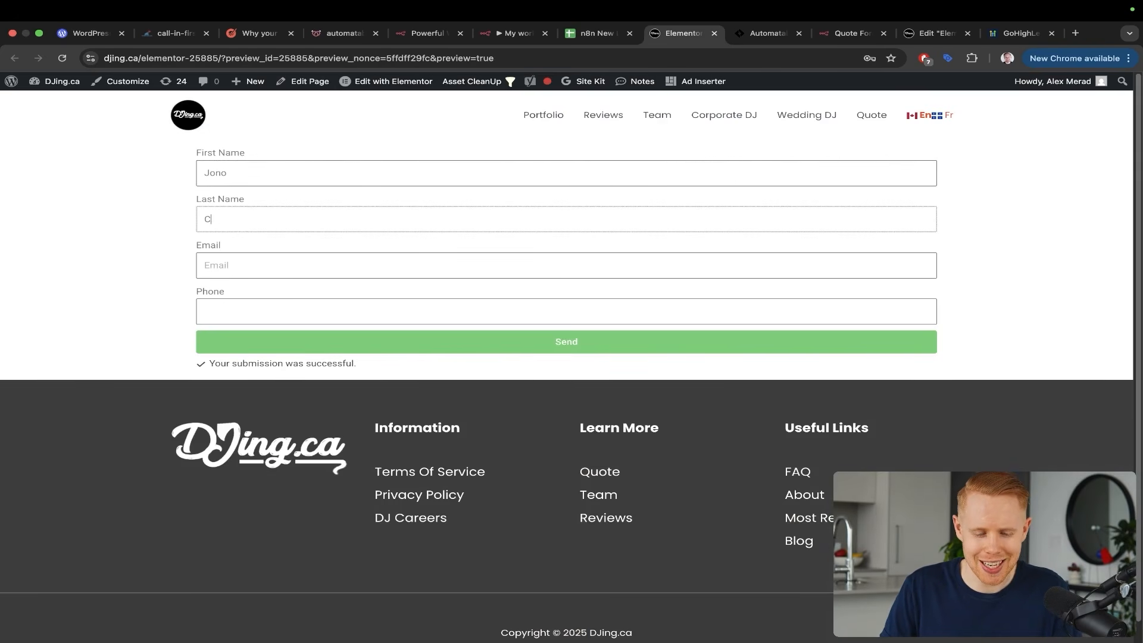
key(Tab)
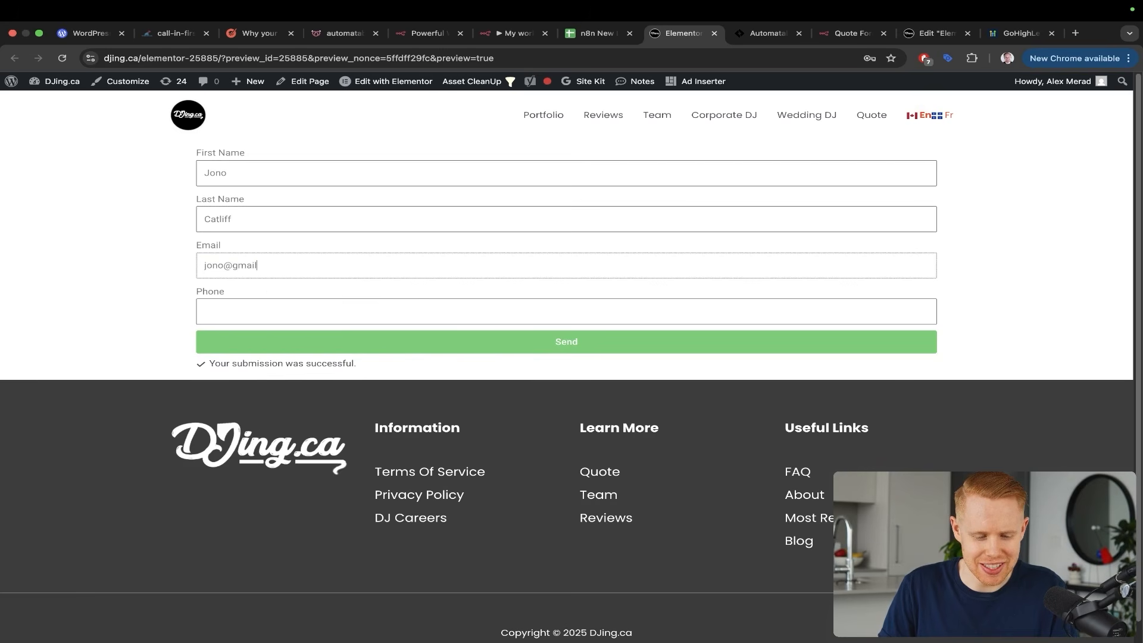
key(Tab)
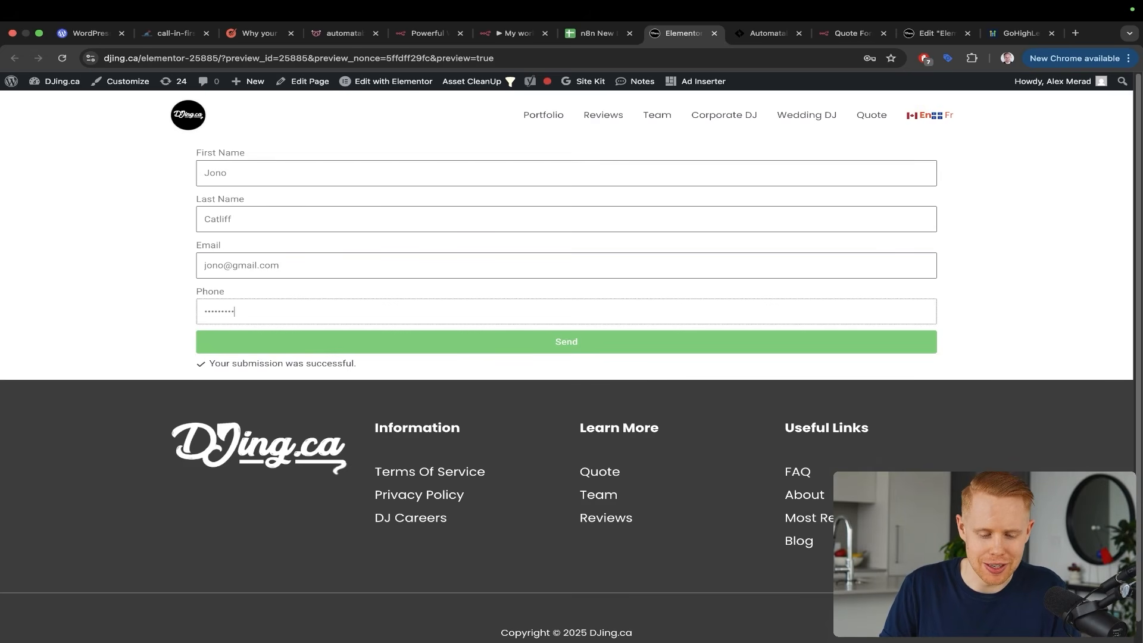
click(470, 341)
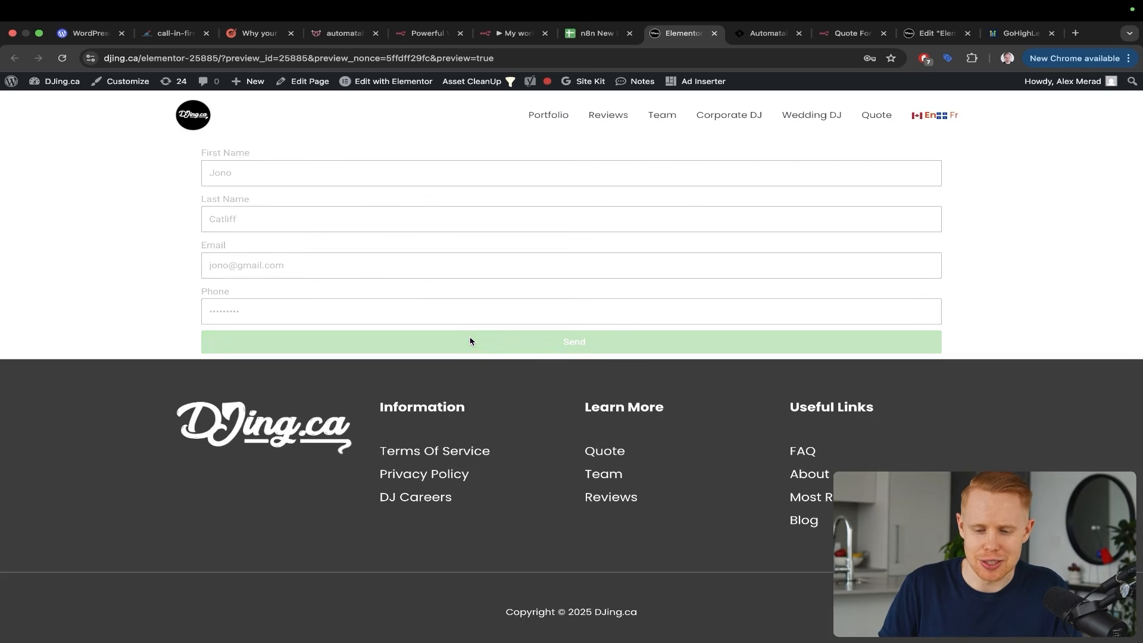
Test the workflow by resubmitting the DJing.ca form preview, then confirm row 4 appears in n8n New Leads
key(ctrl+shift+Tab)
key(ctrl+shift+Tab)
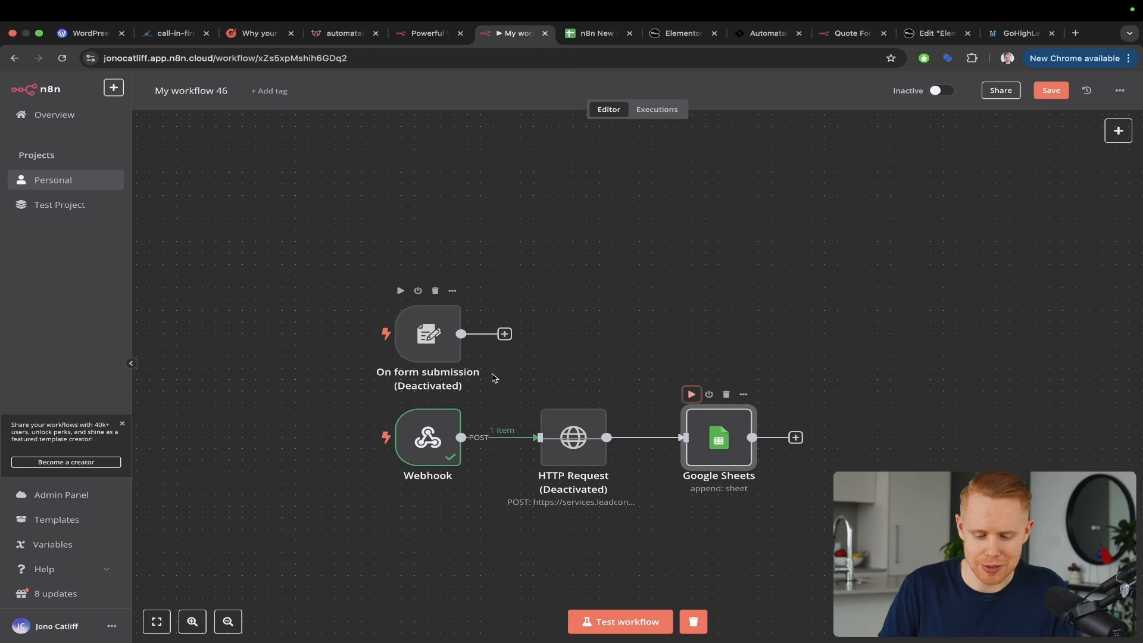
click(619, 622)
key(ctrl+Tab)
key(ctrl+Tab)
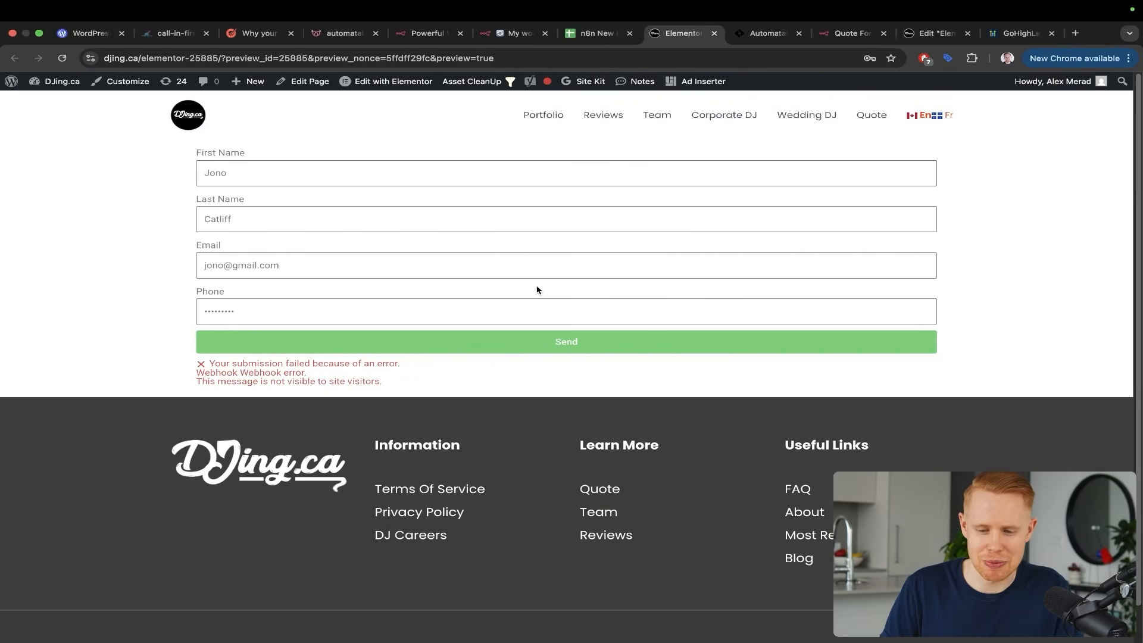
click(537, 344)
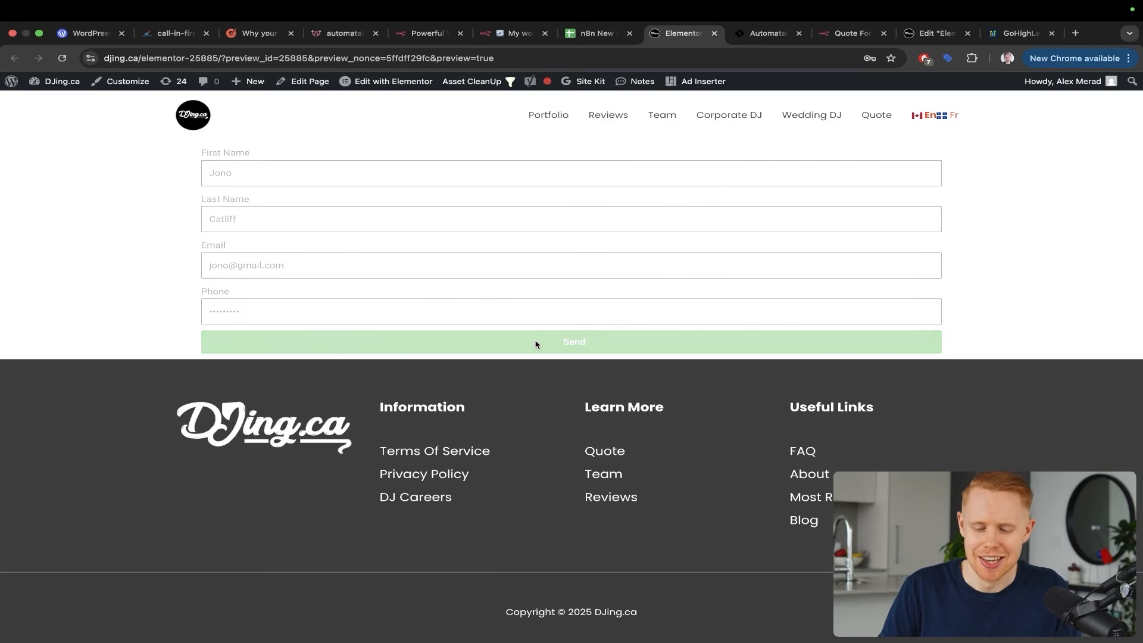
key(ctrl+shift+Tab)
key(ctrl+shift+Tab)
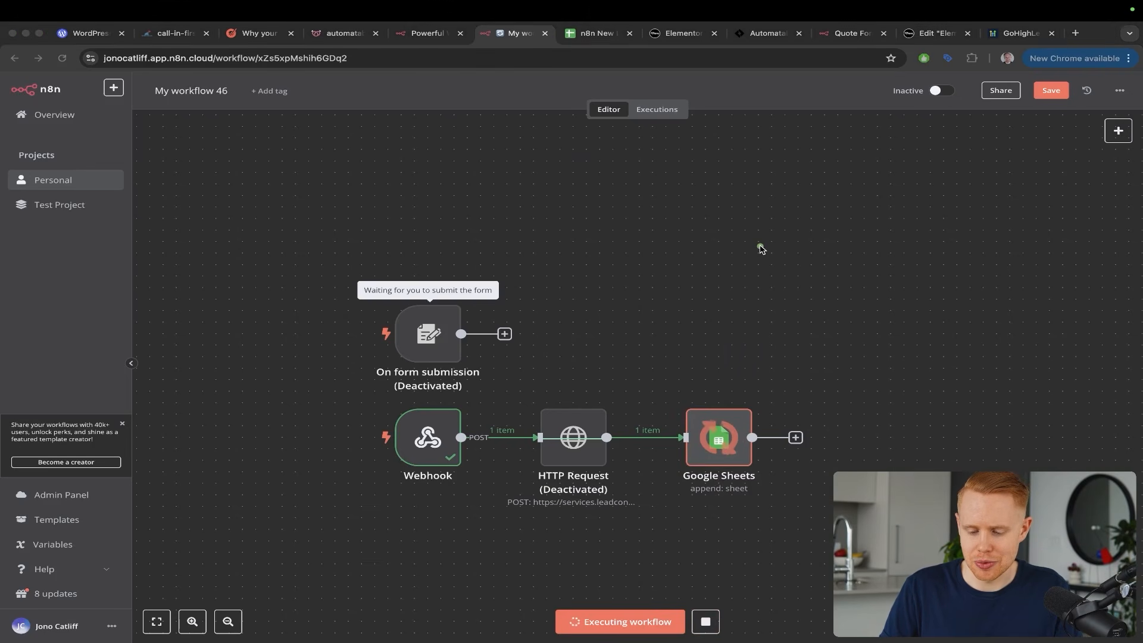
key(ctrl+Tab)
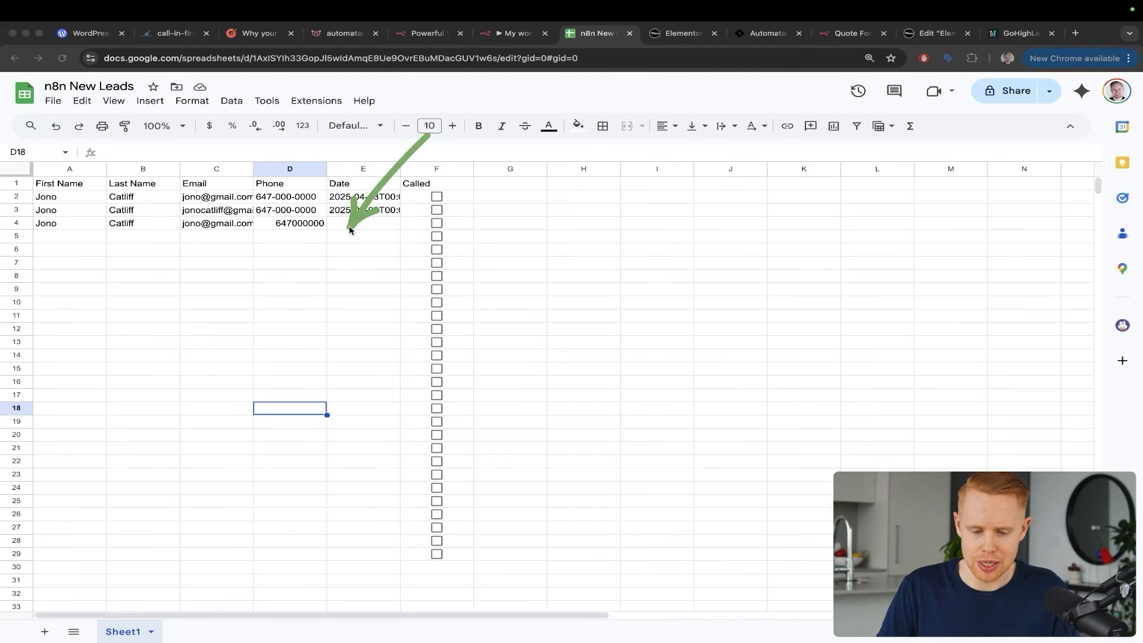
key(ctrl+shift+Tab)
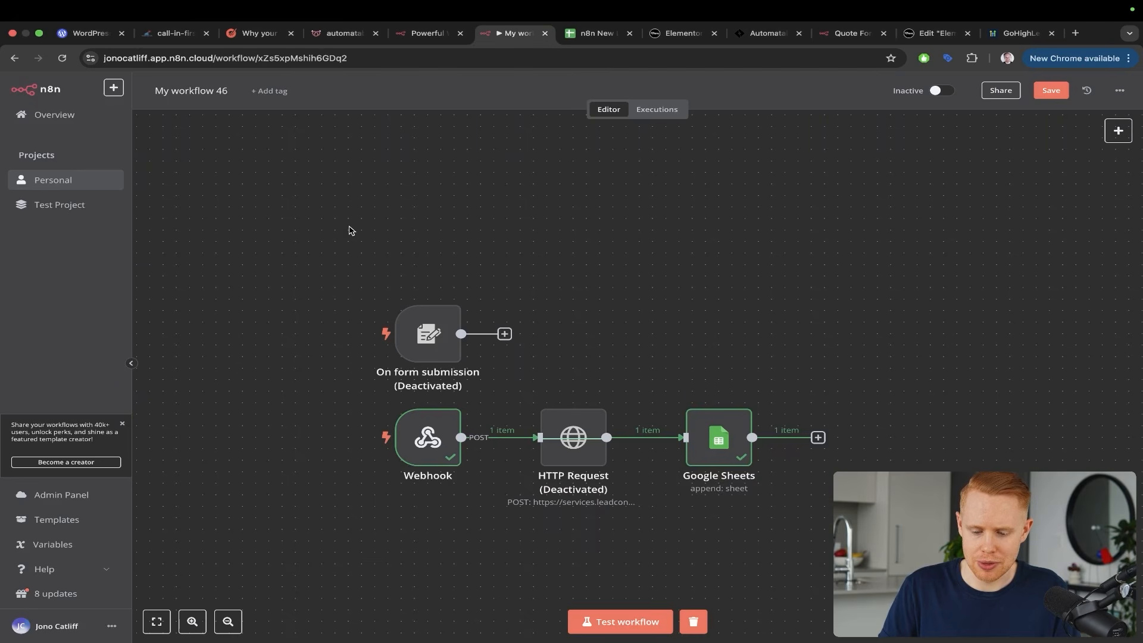
Map the Google Sheets node's Date column to the {{ $today }} expression, previewing 2025-04-03
double_click(723, 444)
scroll(617, 399, down, 3)
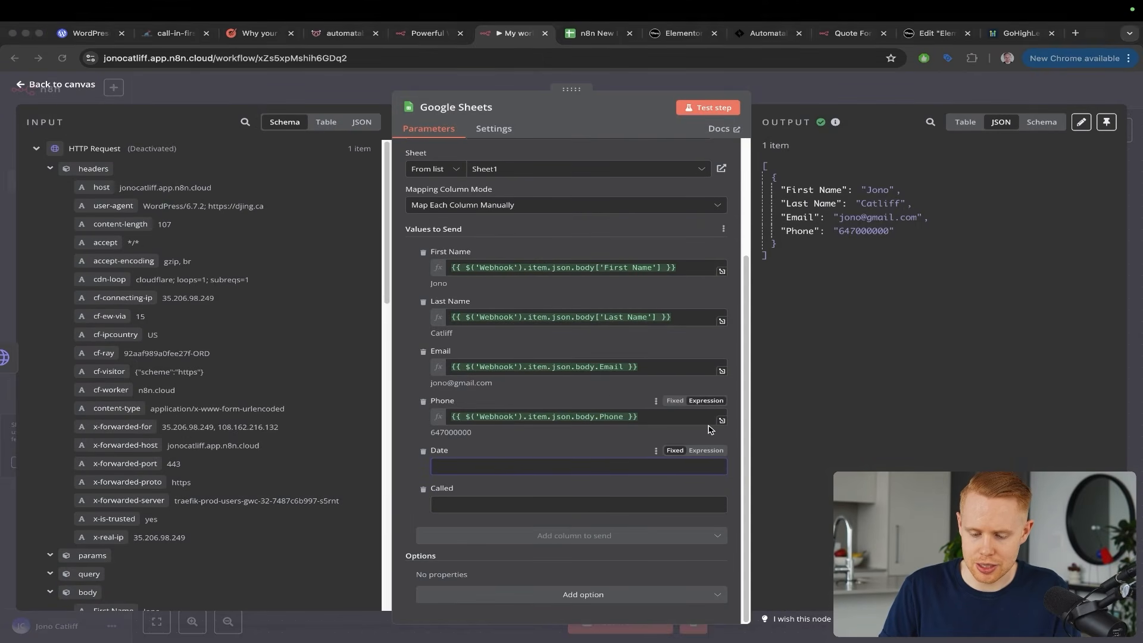
click(707, 451)
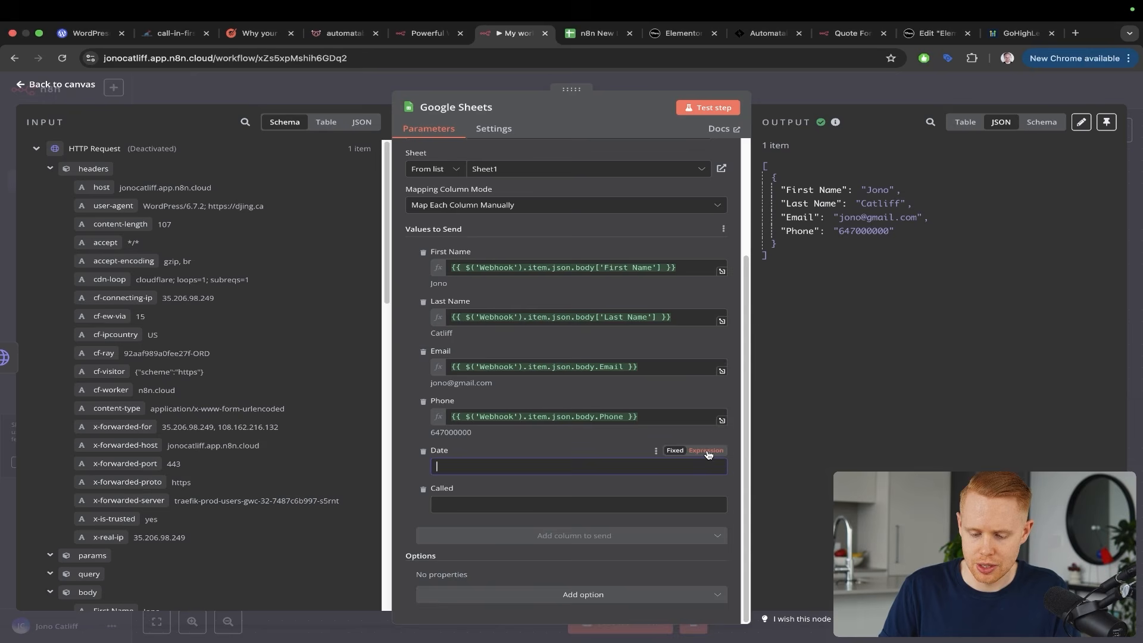
click(707, 451)
text({{ $)
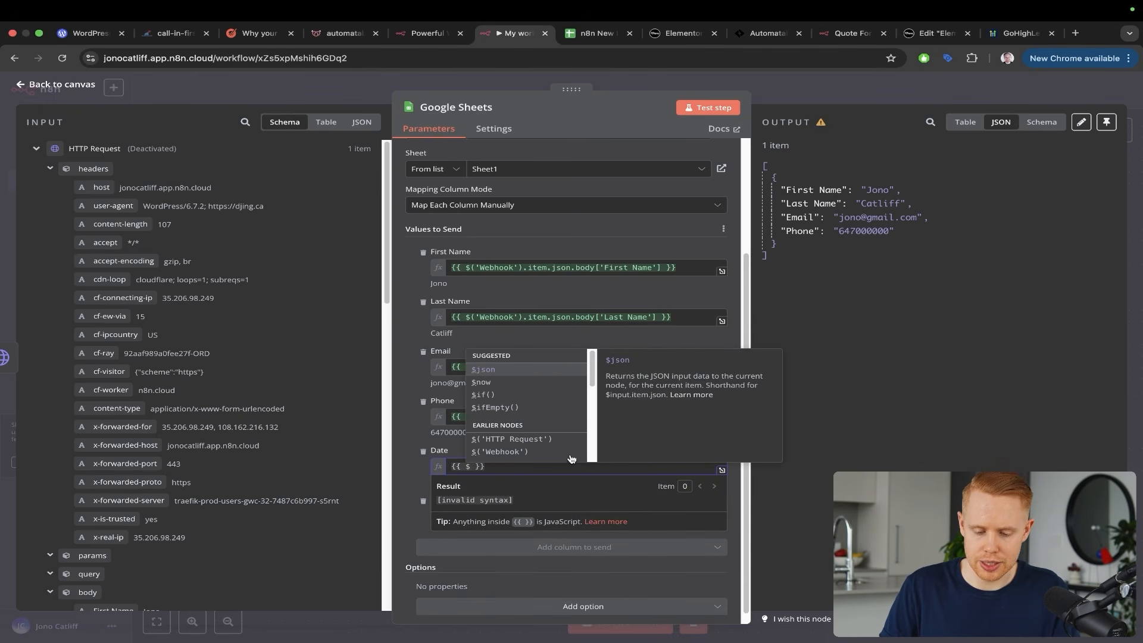
scroll(559, 417, down, 5)
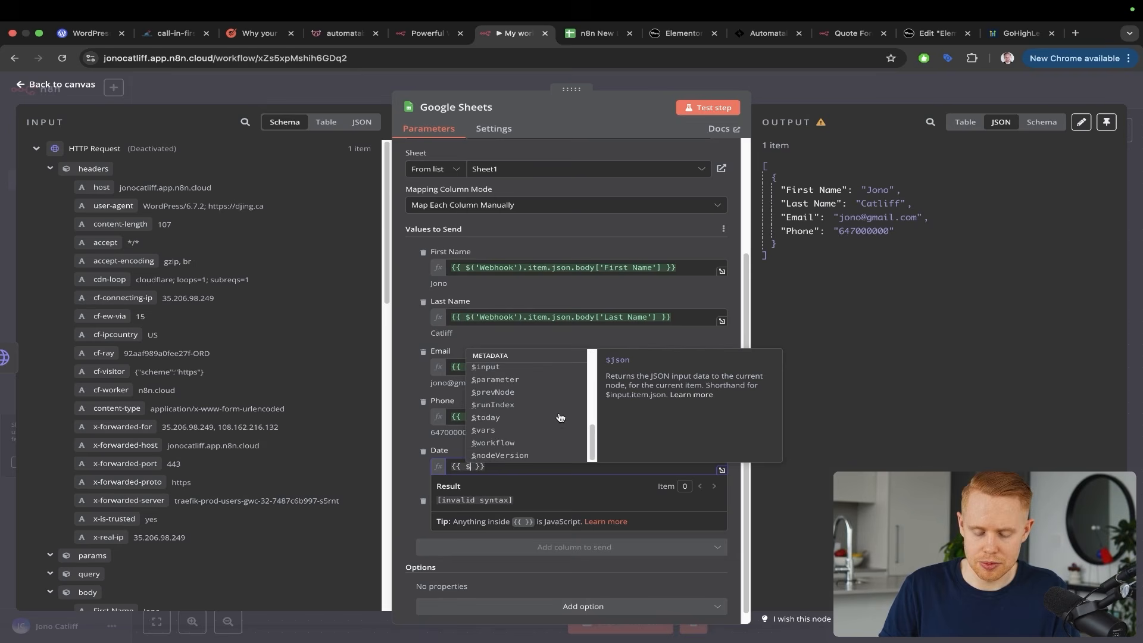
click(494, 418)
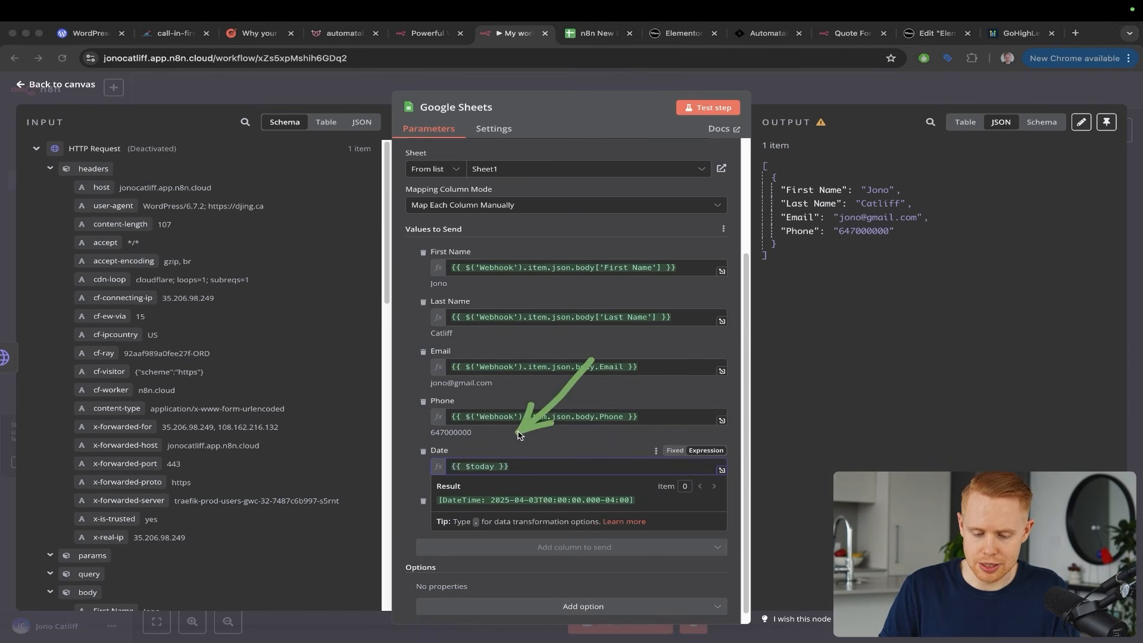
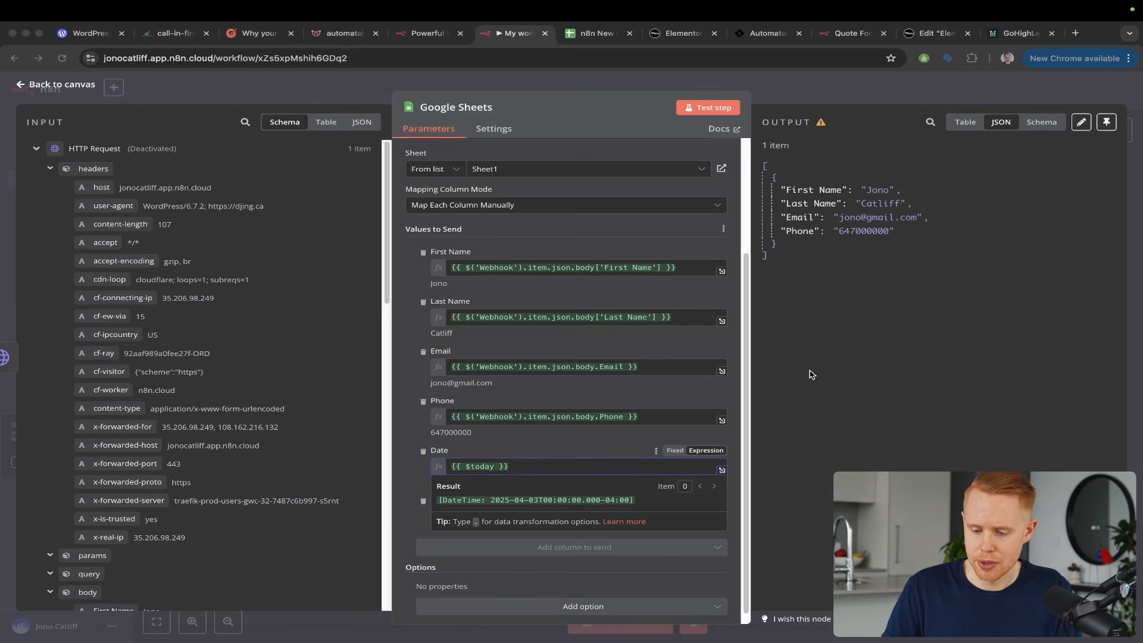
Close the Google Sheets node settings and save My workflow 46
click(1131, 245)
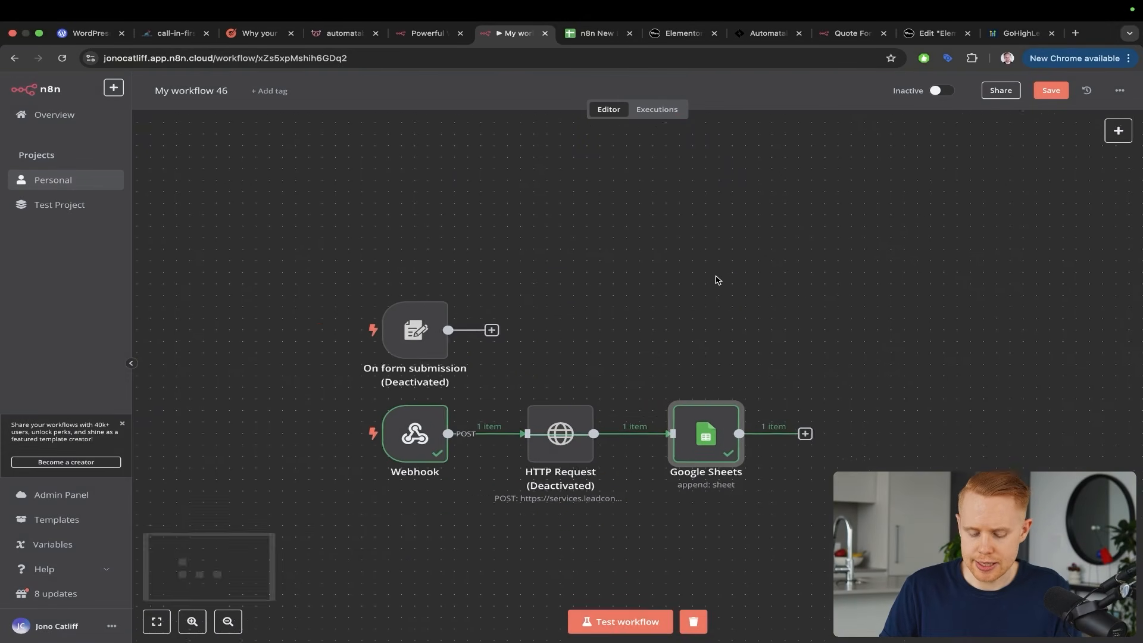
scroll(717, 280, right, 2)
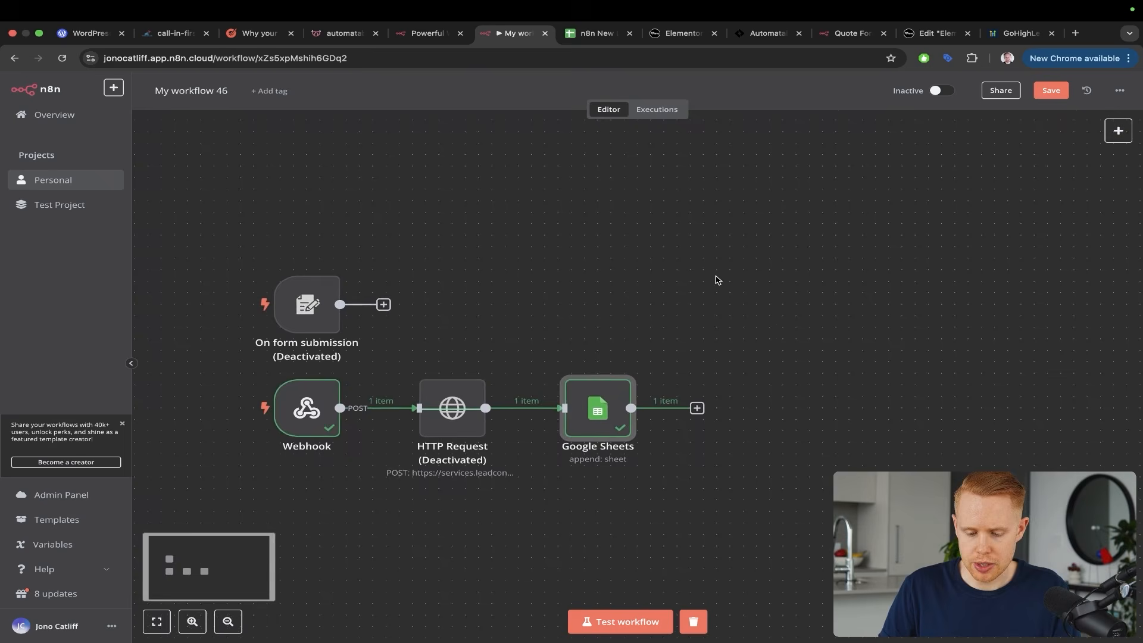
click(1051, 90)
drag(570, 211, 456, 376)
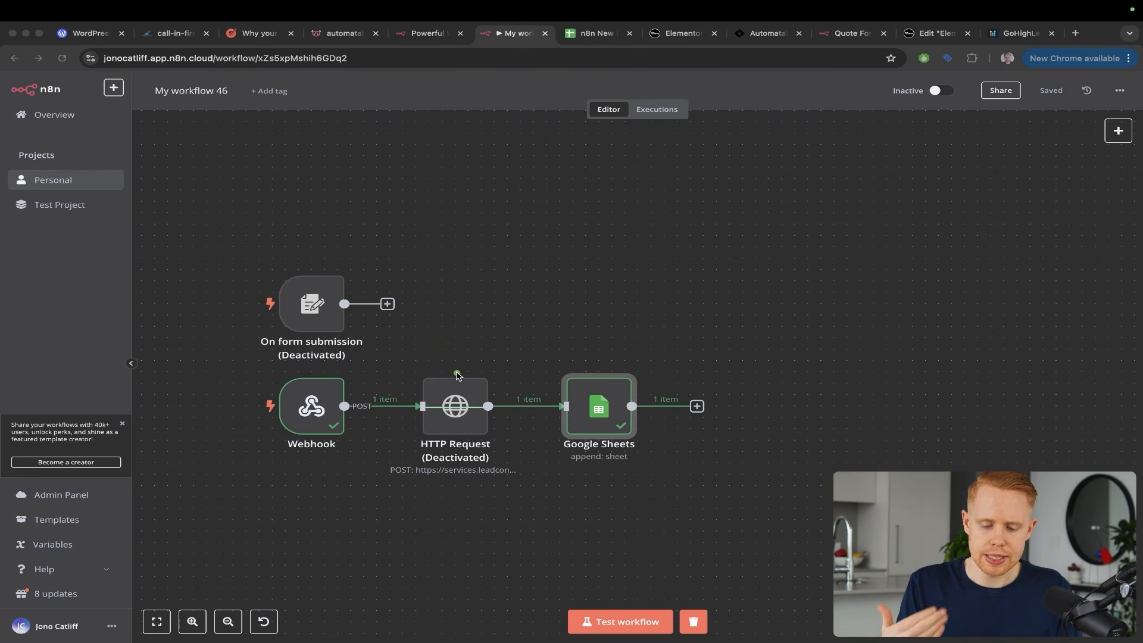
key(Escape)
click(643, 304)
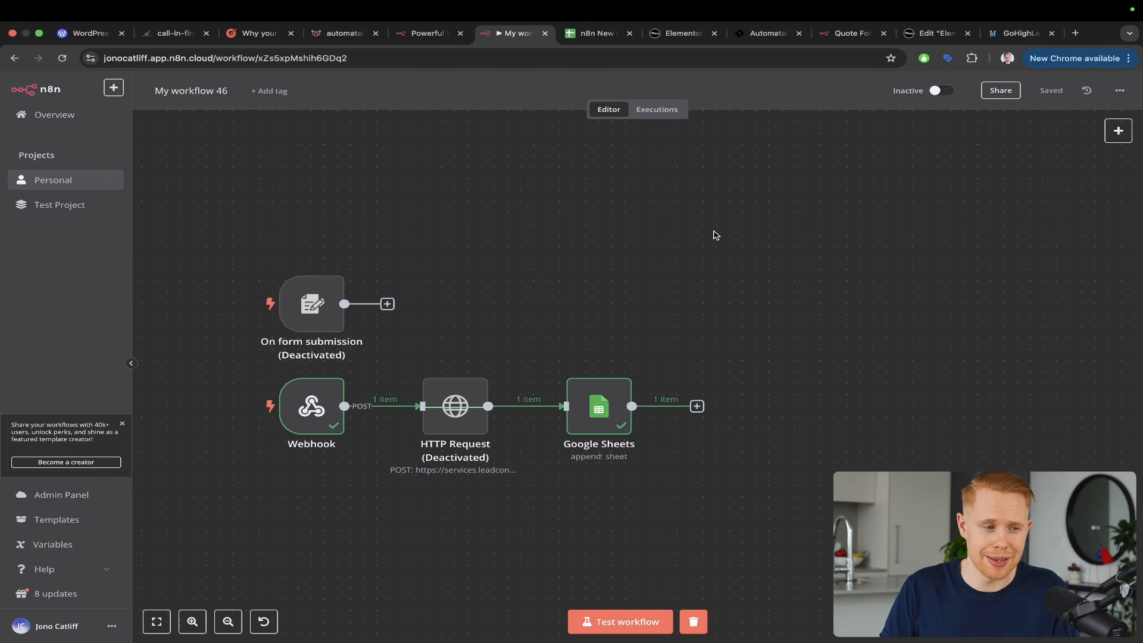
Add a Telegram node after Google Sheets and filter its actions by 'send a message'
click(696, 404)
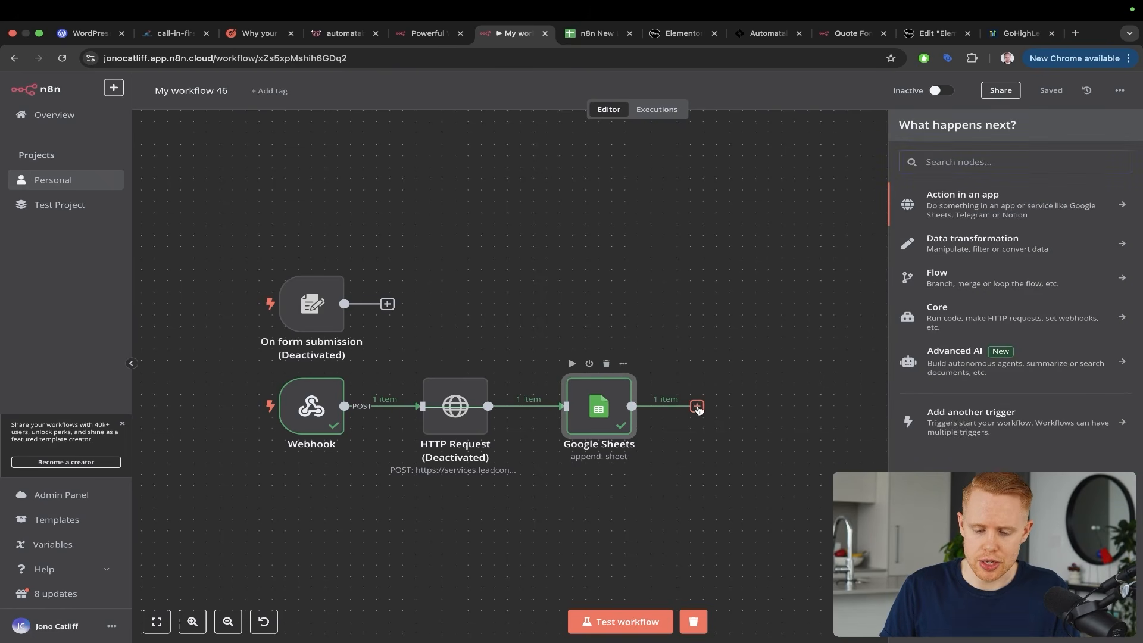
text(wah)
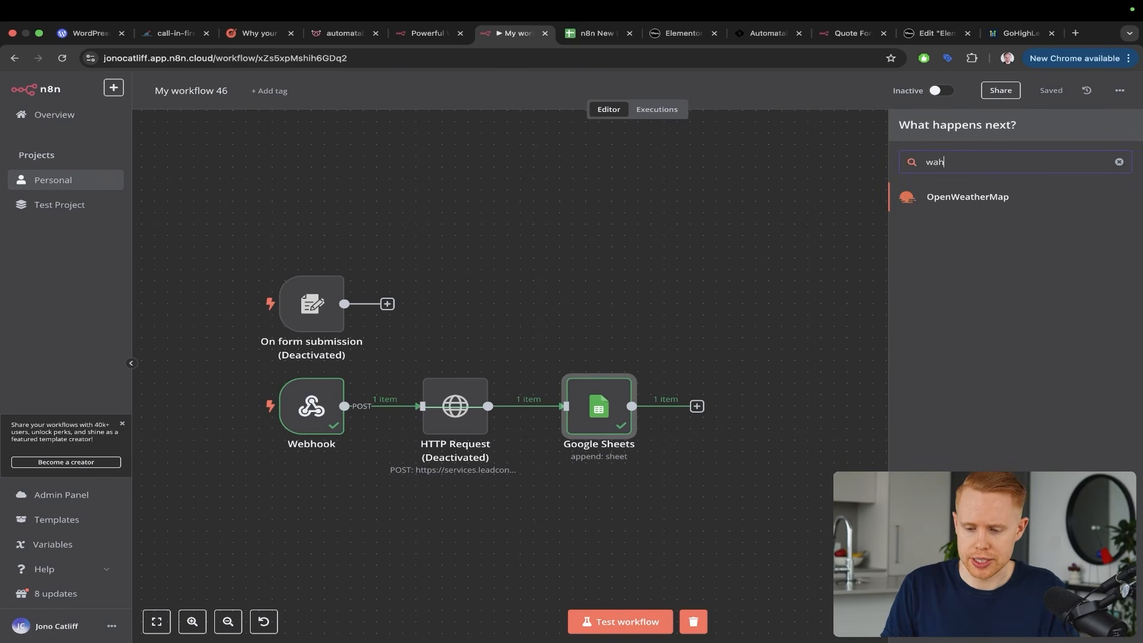
key(BackSpace)
key(BackSpace)
text(hatsapp)
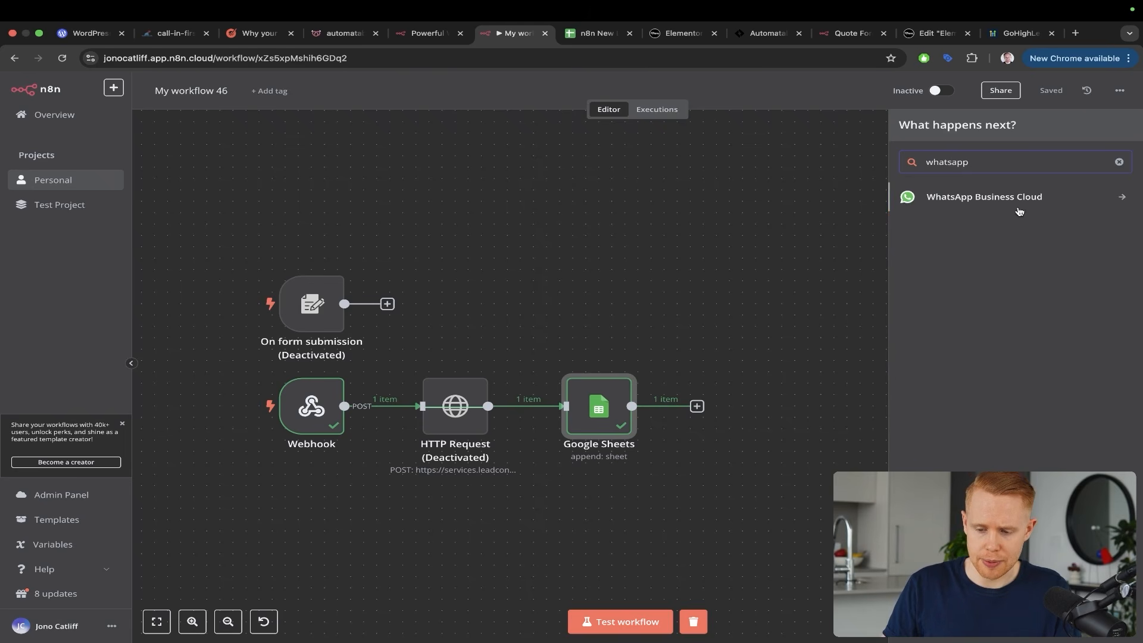
key(ctrl+a)
drag(1087, 356, 967, 204)
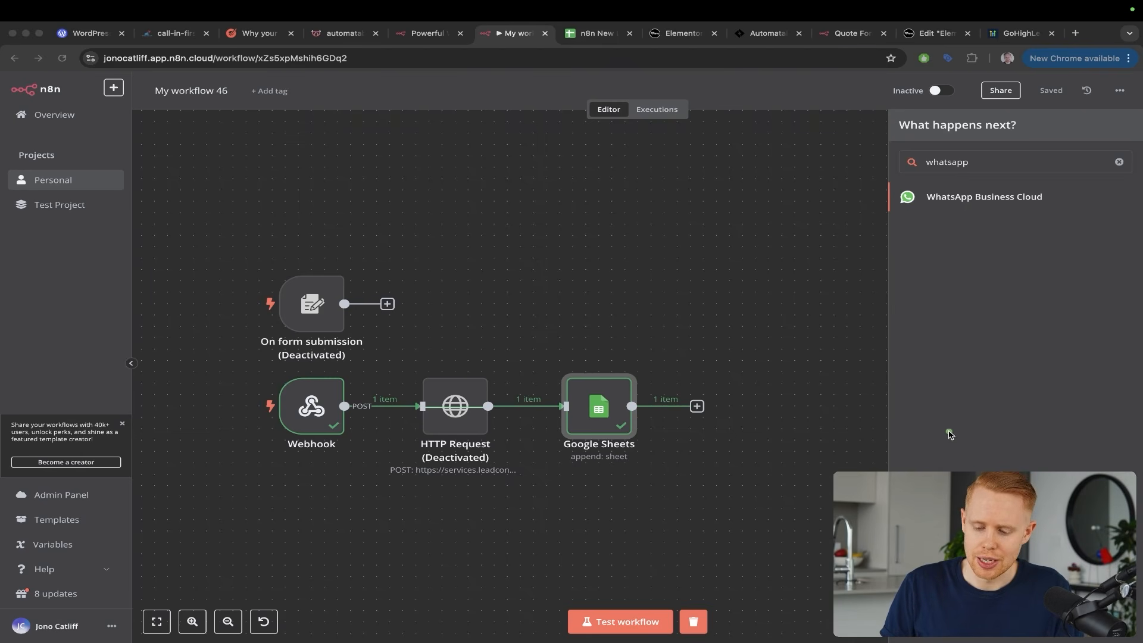
key(Escape)
key(super+a)
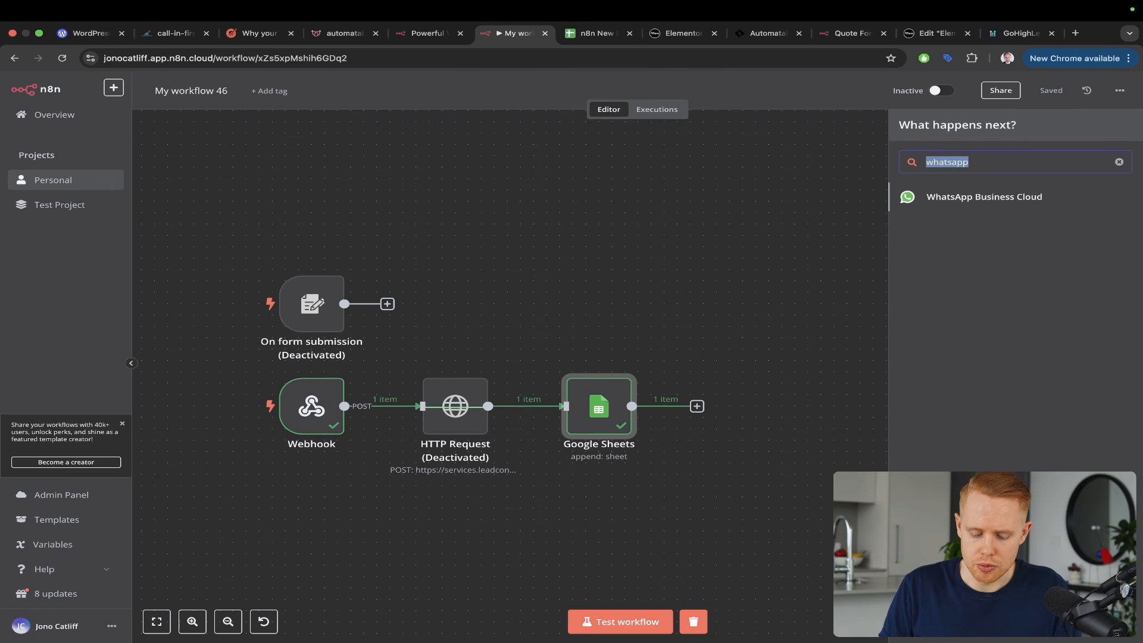
text(telegram)
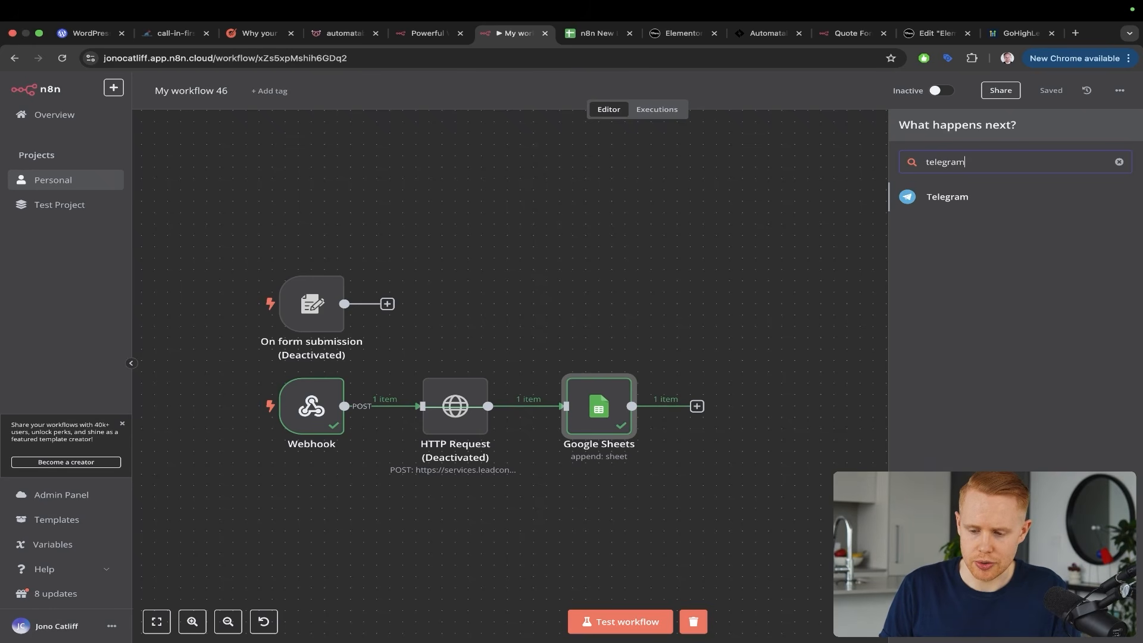
click(971, 193)
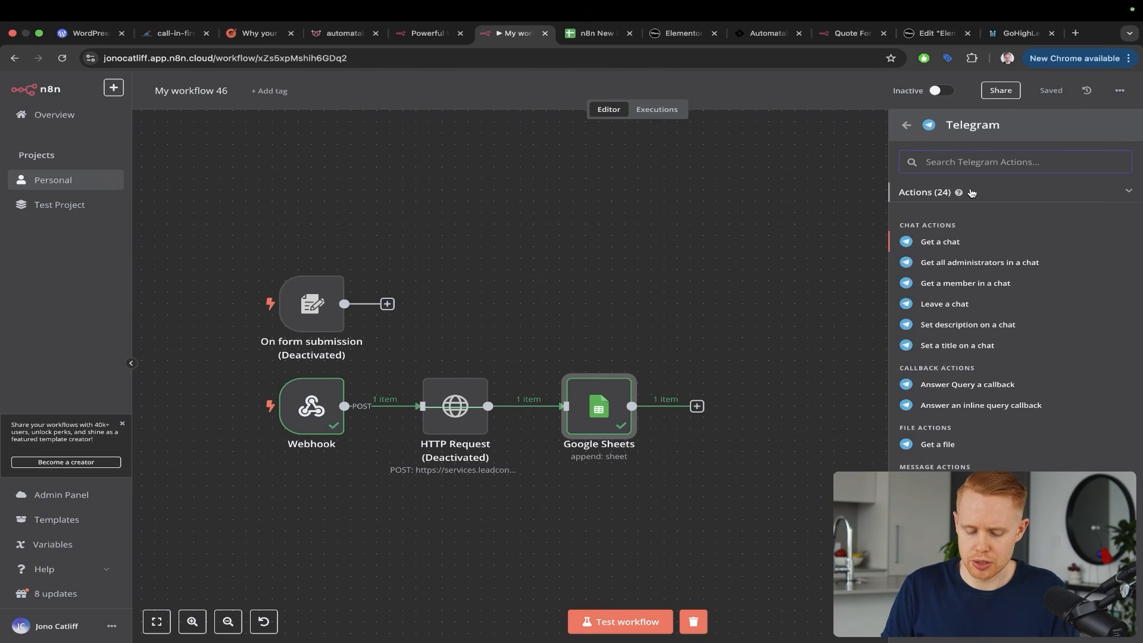
text(send a)
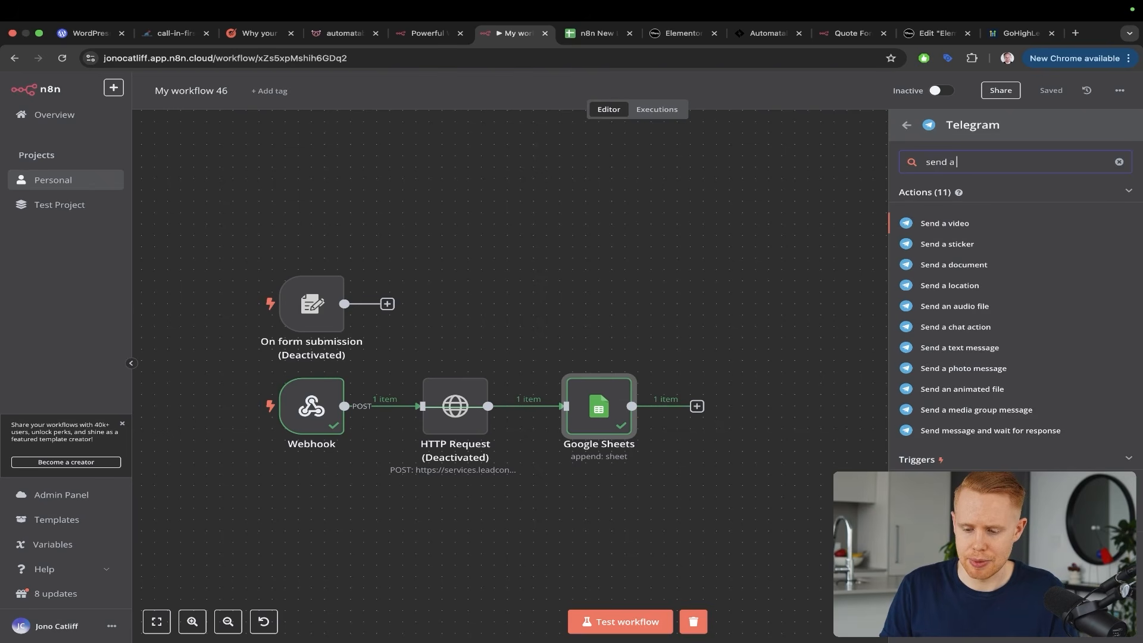
text( message)
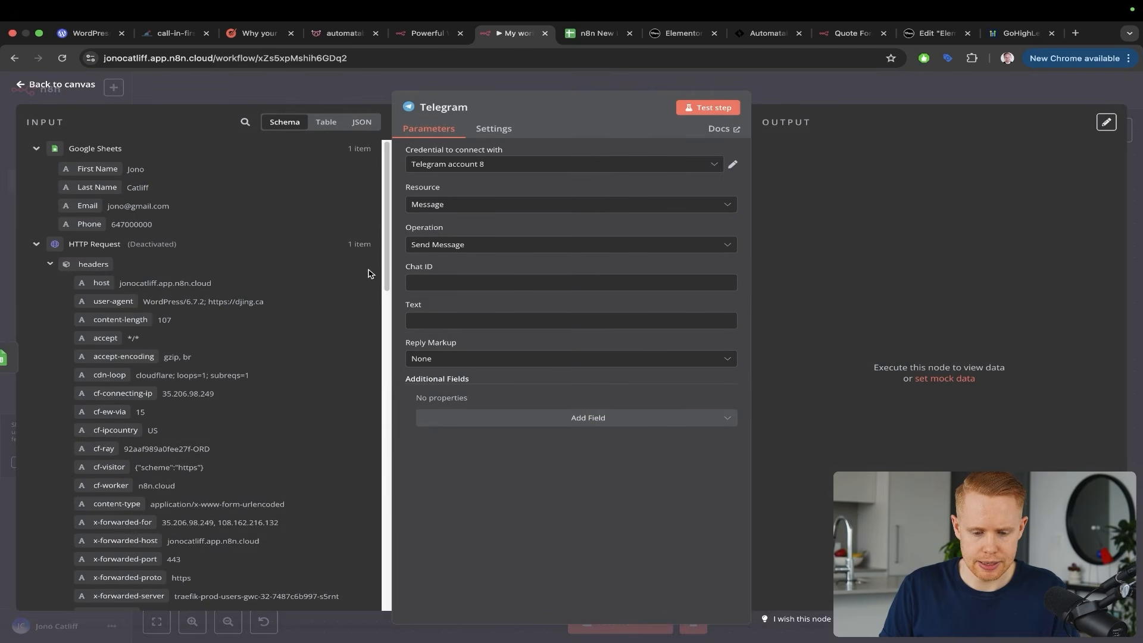
Save the workflow and close the Telegram Send Message settings
key(ctrl+a)
drag(625, 209, 433, 308)
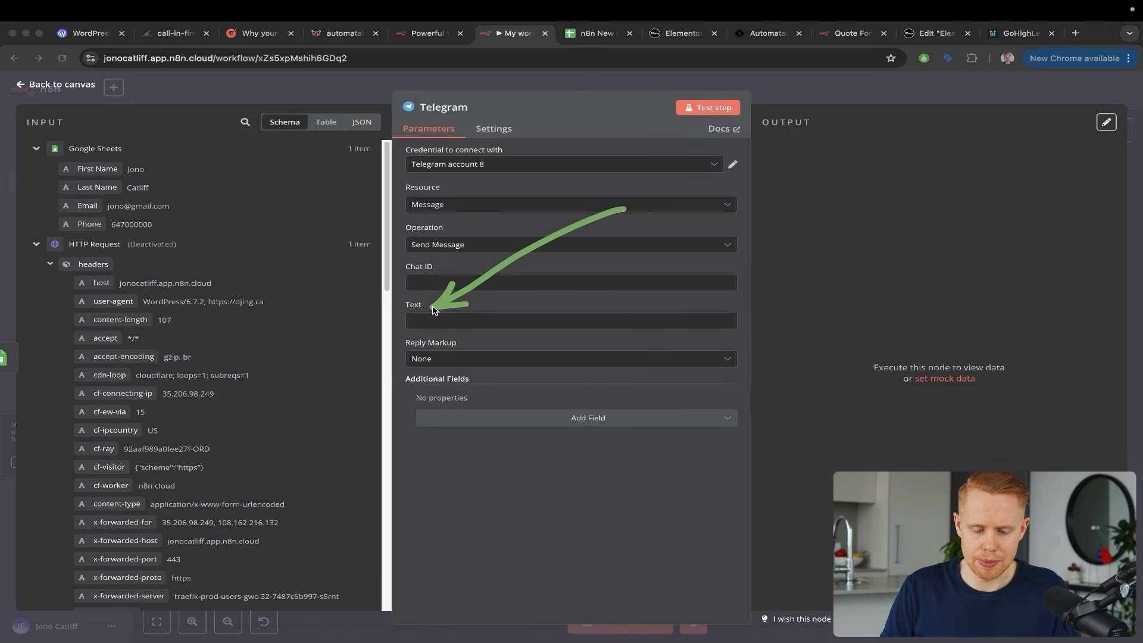
mouse_move(736, 132)
mouse_down()
mouse_move(544, 205)
mouse_move(439, 266)
mouse_up()
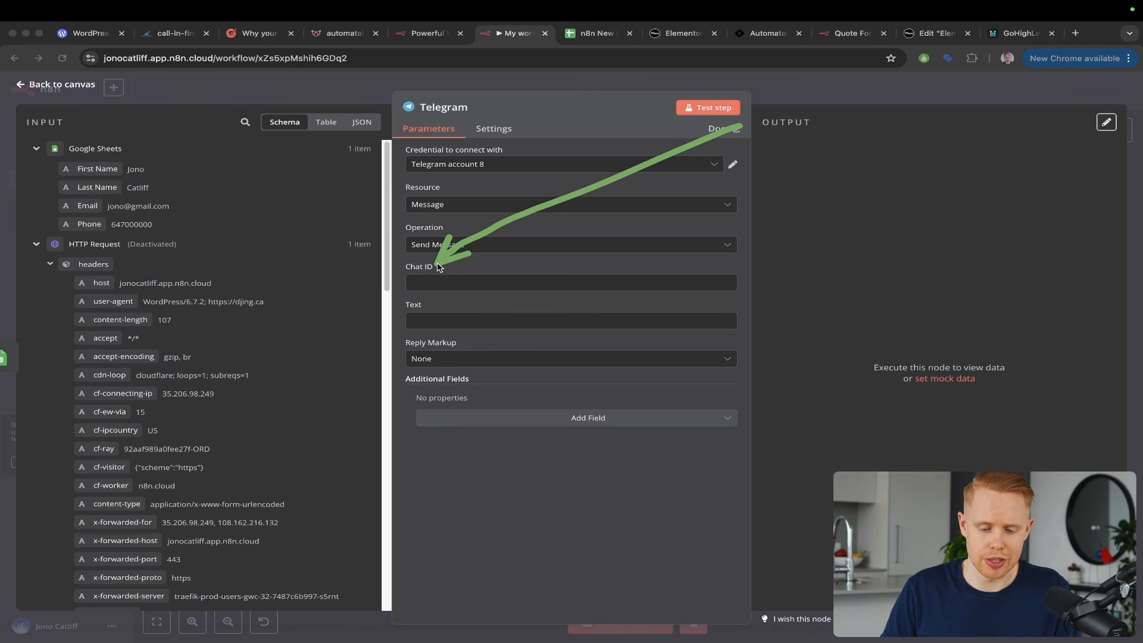
key(ctrl+s)
key(ctrl+s)
key(Escape)
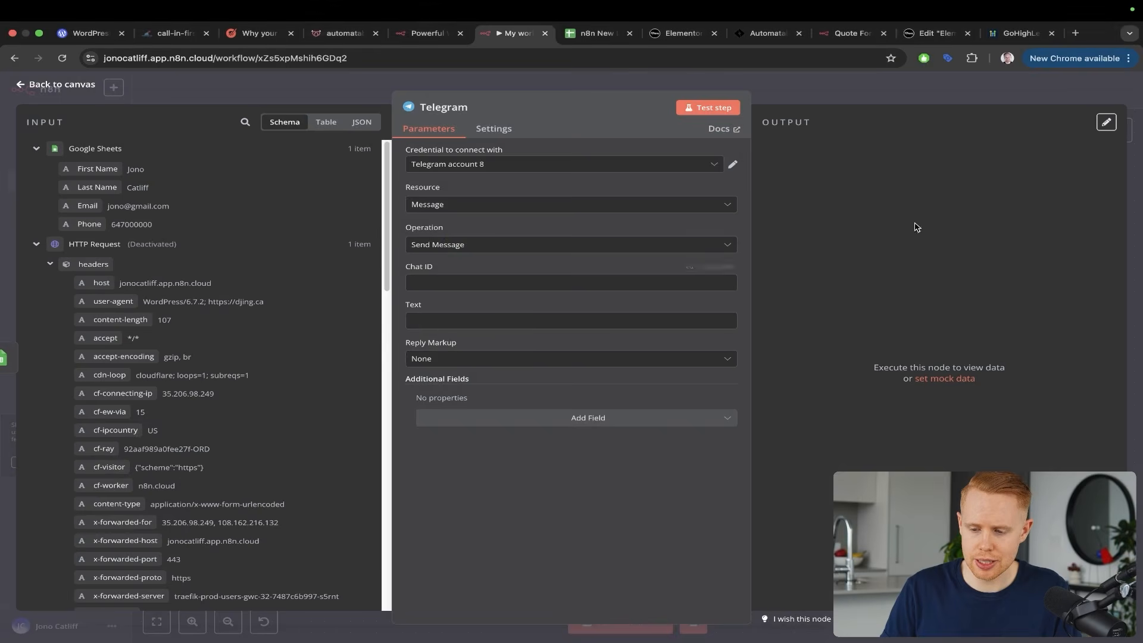
click(1137, 180)
Deactivate both the new Telegram node and the Webhook node on the canvas
scroll(798, 312, right, 3)
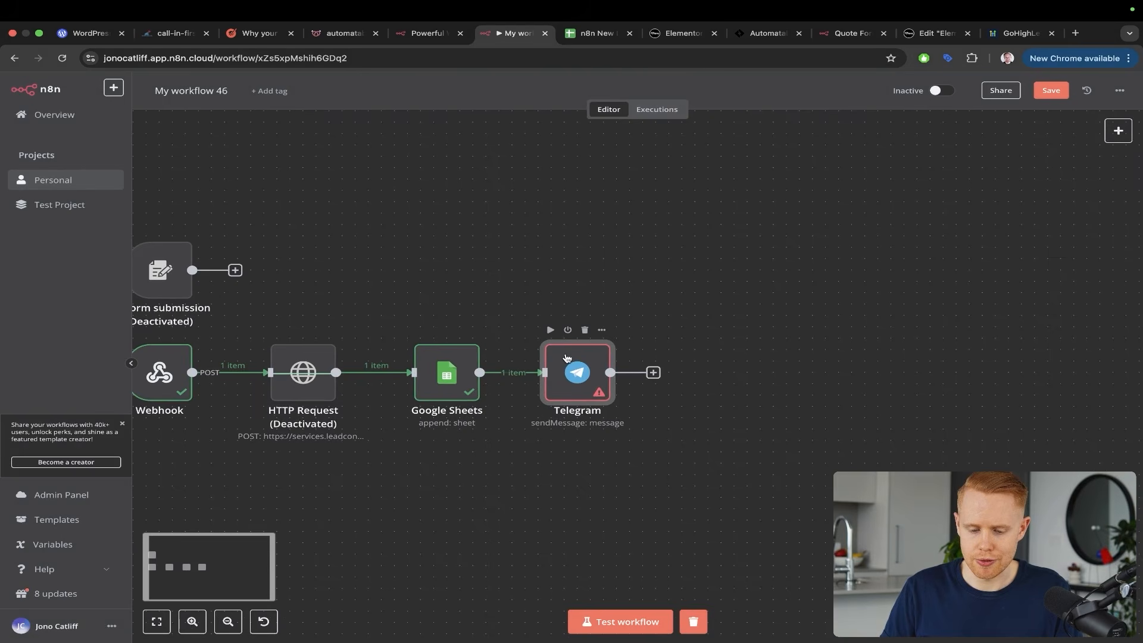
click(567, 331)
scroll(547, 339, left, 3)
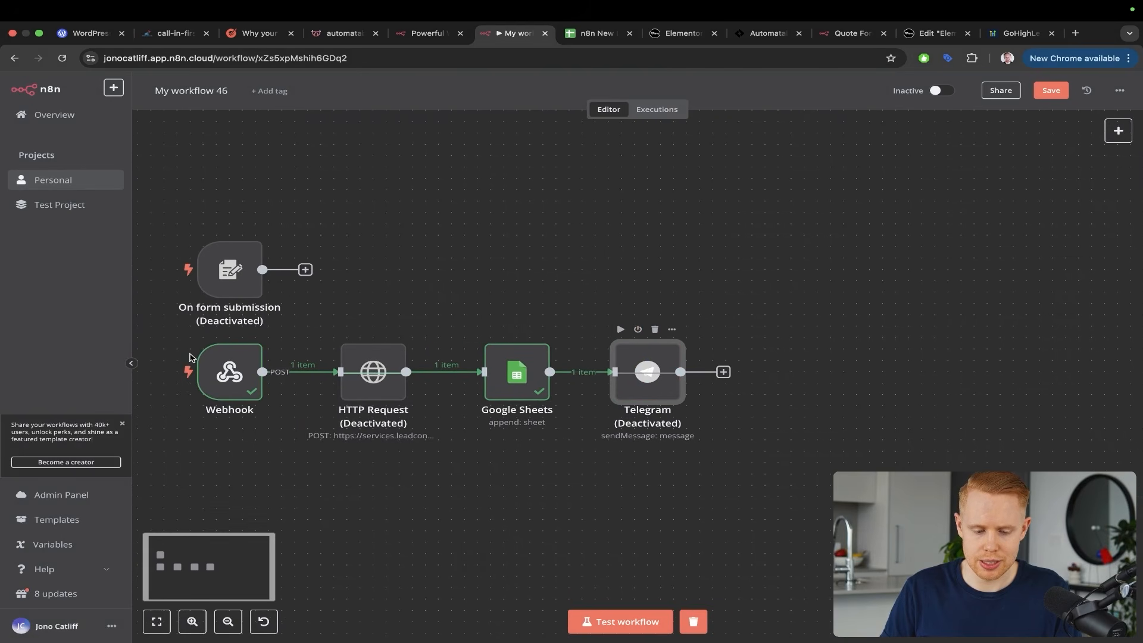
click(220, 329)
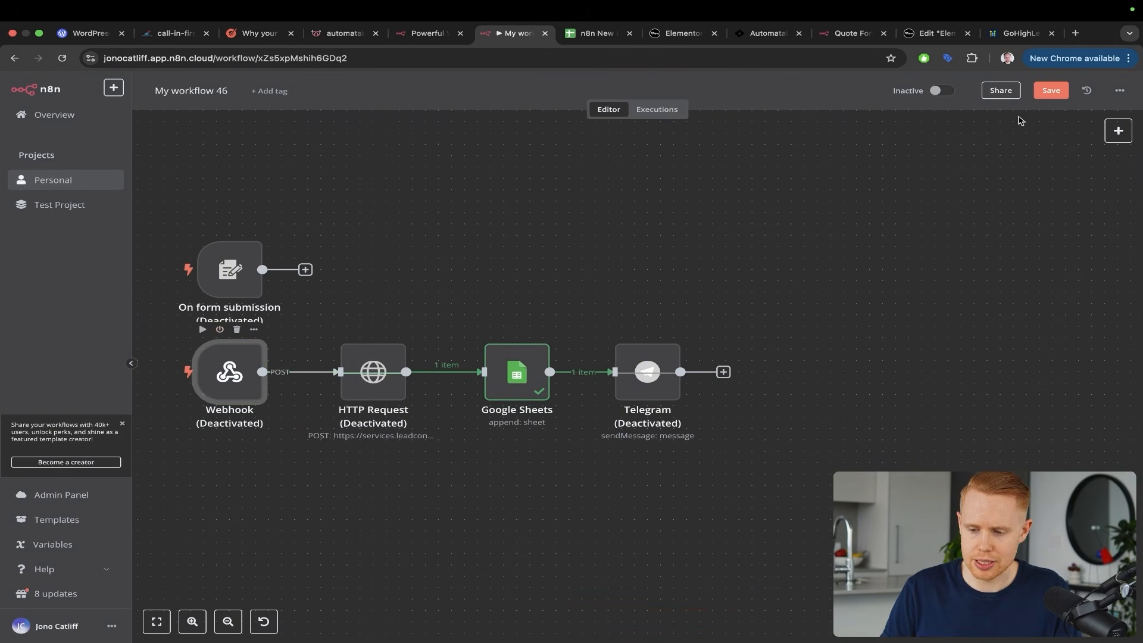
click(1119, 129)
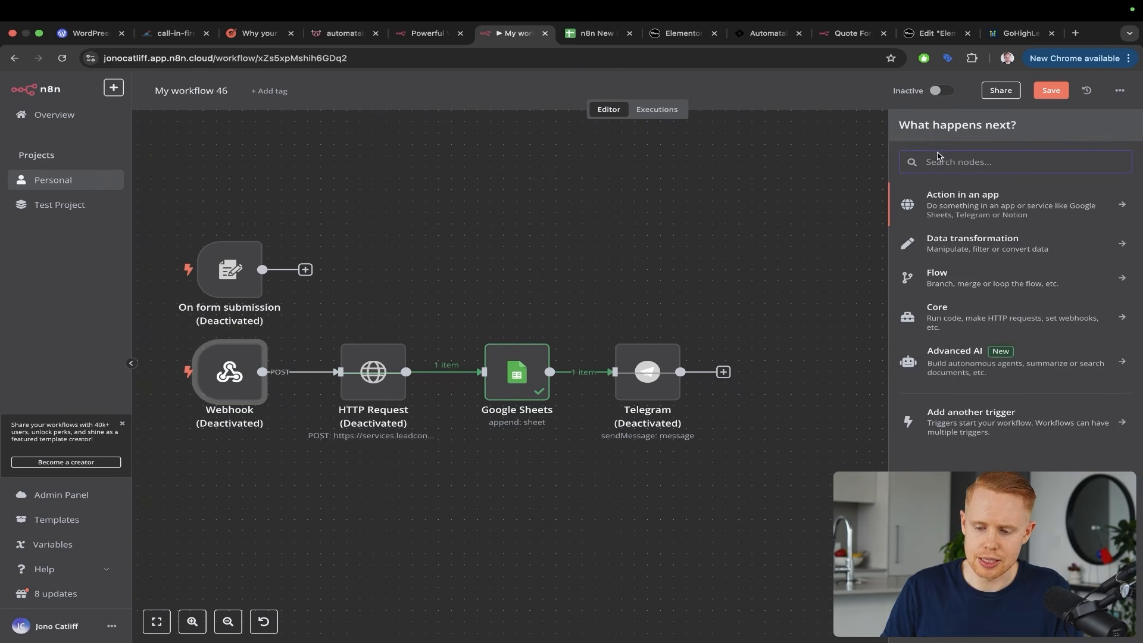
Add a Telegram Trigger firing On message as another workflow trigger
click(814, 264)
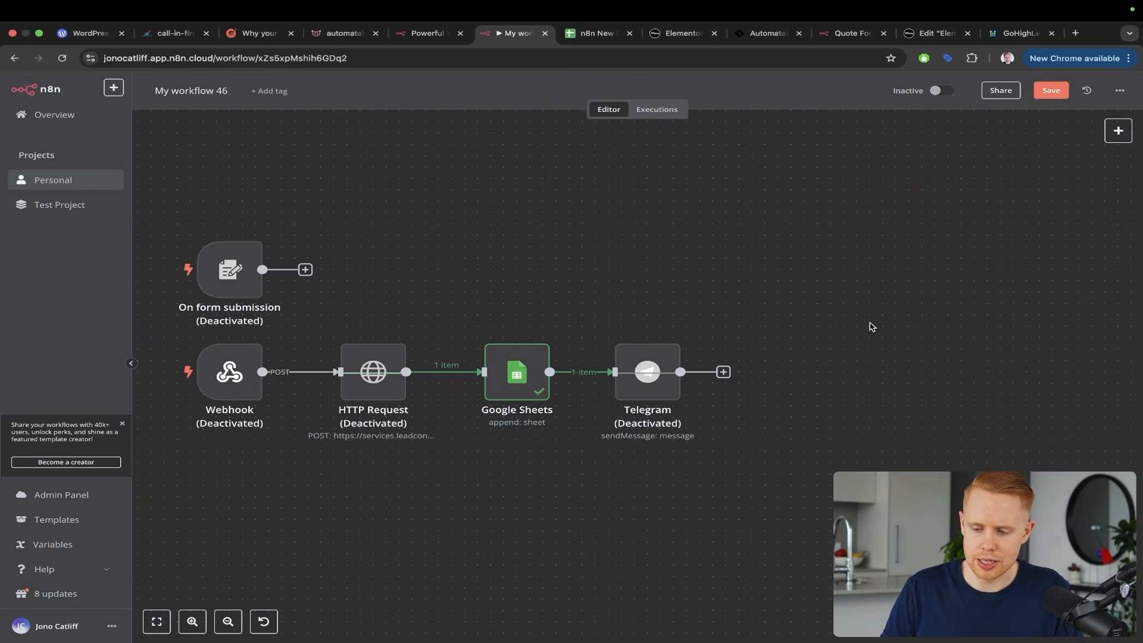
click(1116, 130)
click(983, 410)
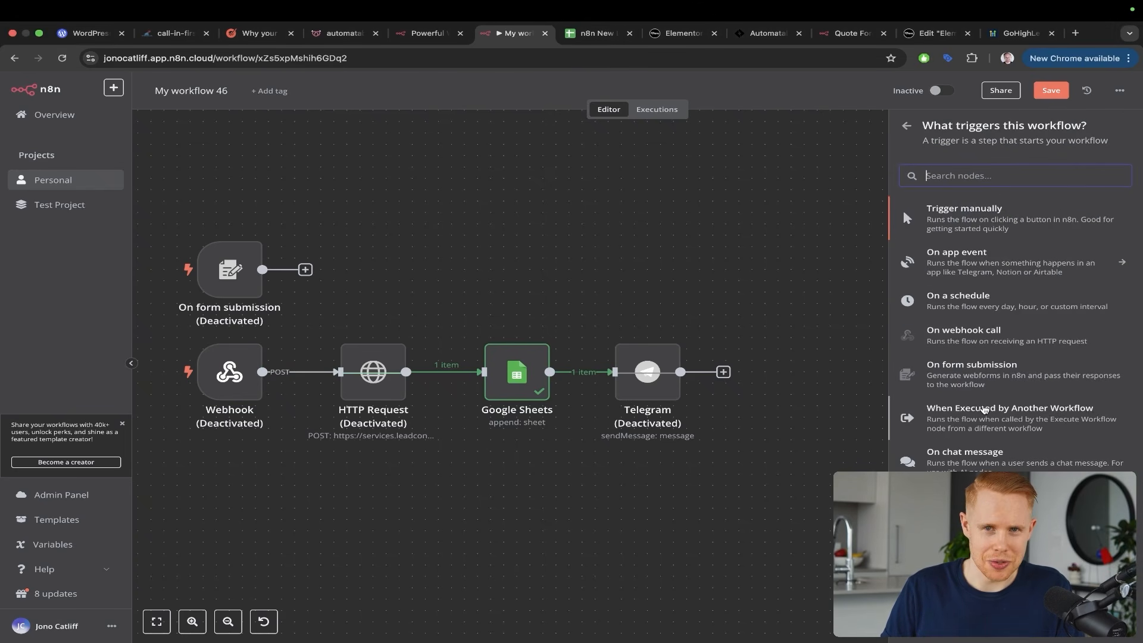
text(telegram)
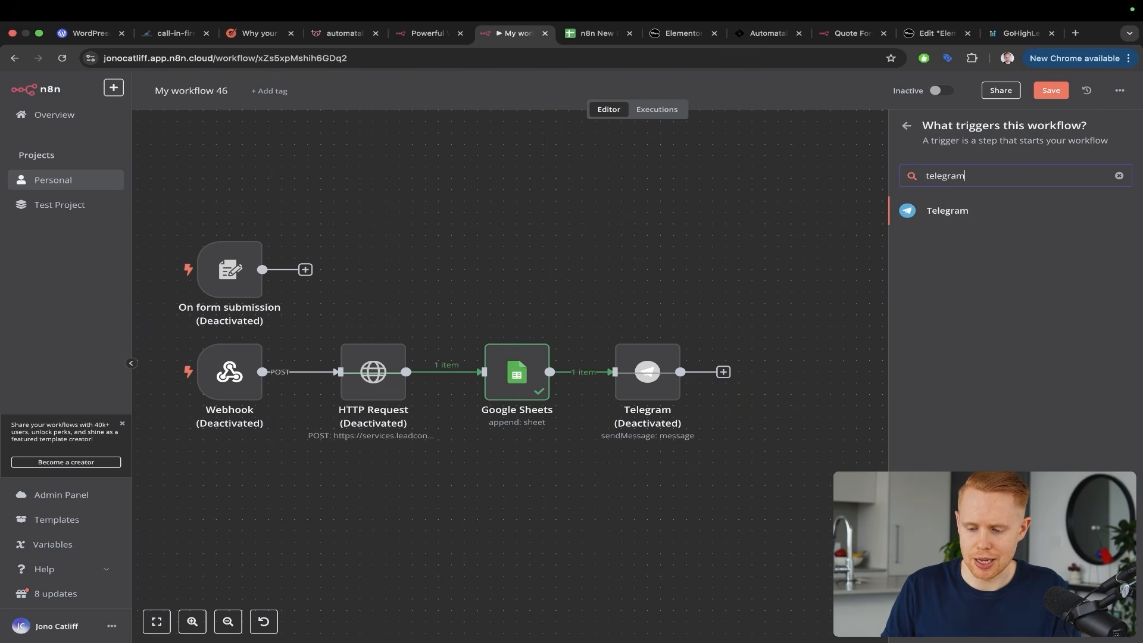
click(957, 212)
key(ctrl+a)
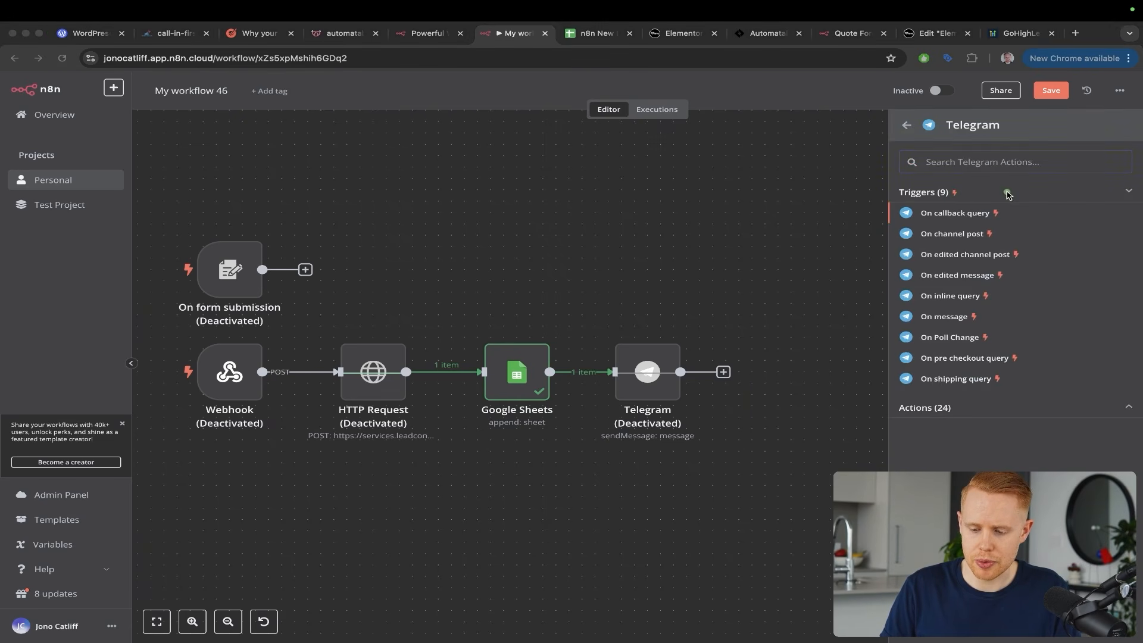
mouse_move(1009, 196)
mouse_down()
mouse_move(1015, 285)
mouse_move(967, 314)
mouse_up()
key(ctrl+a)
click(958, 321)
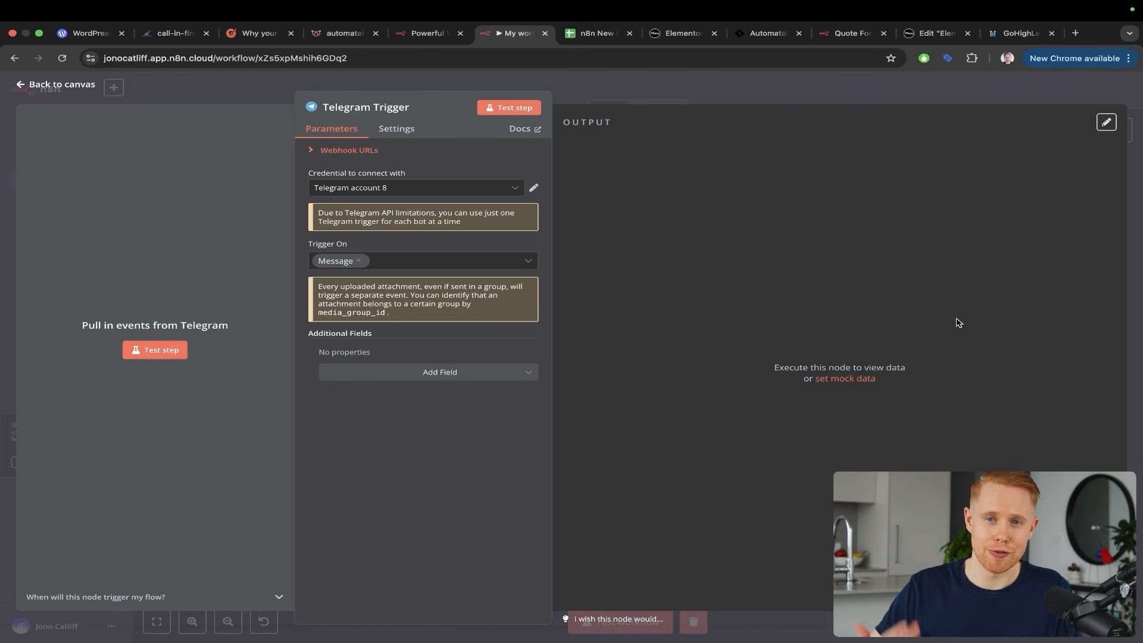
Review the Telegram Send Message node's settings, saving before closing them
key(Escape)
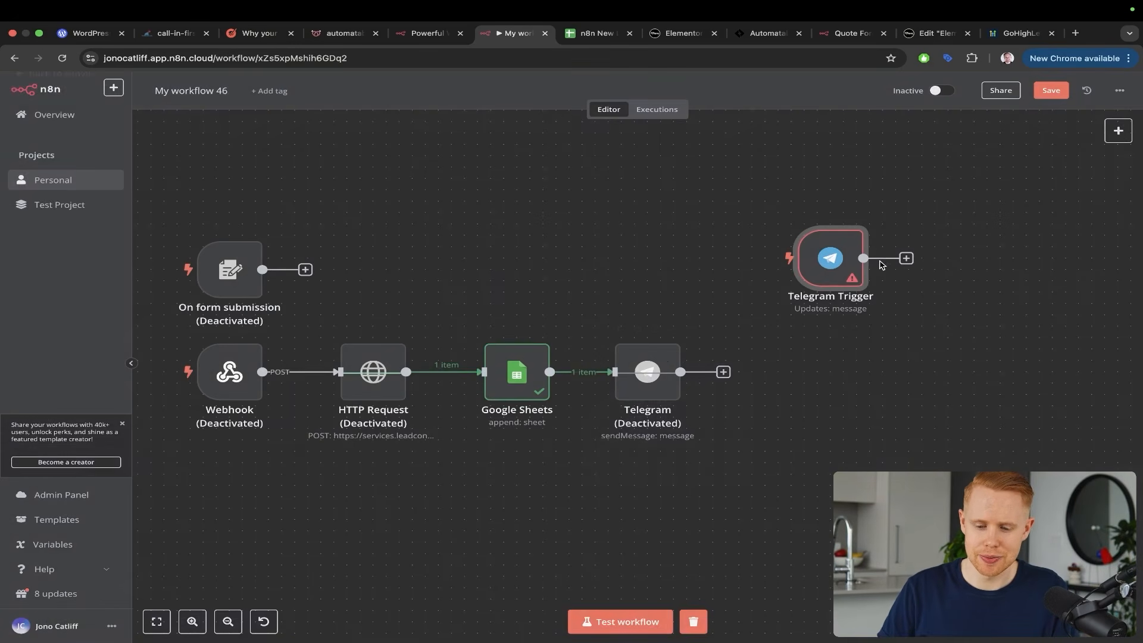
double_click(662, 366)
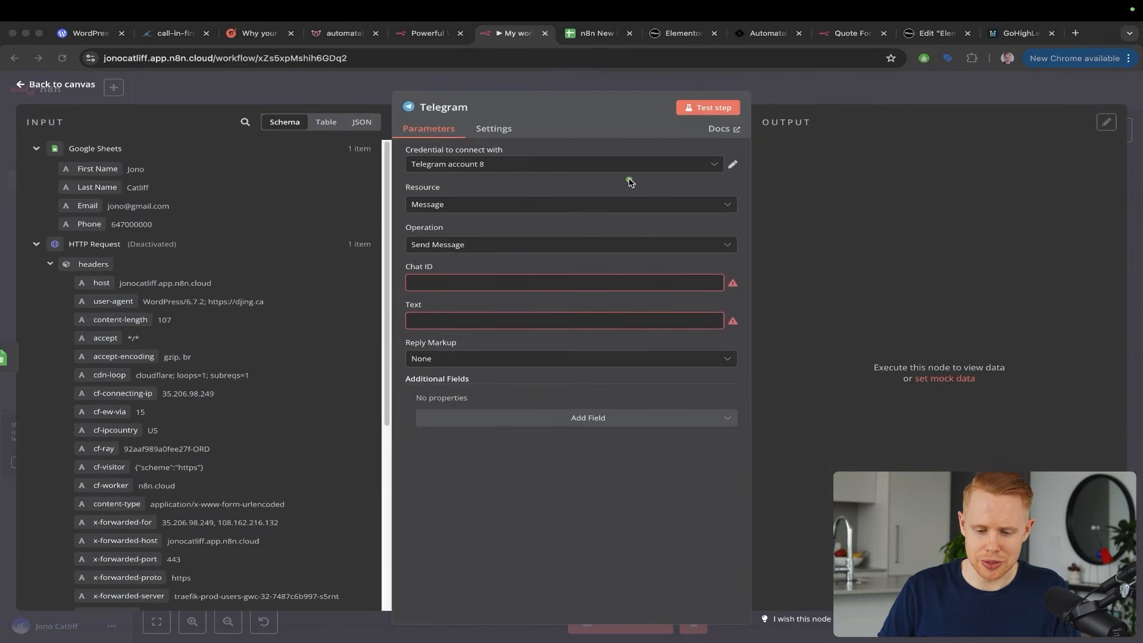
drag(629, 181, 439, 266)
key(ctrl+s)
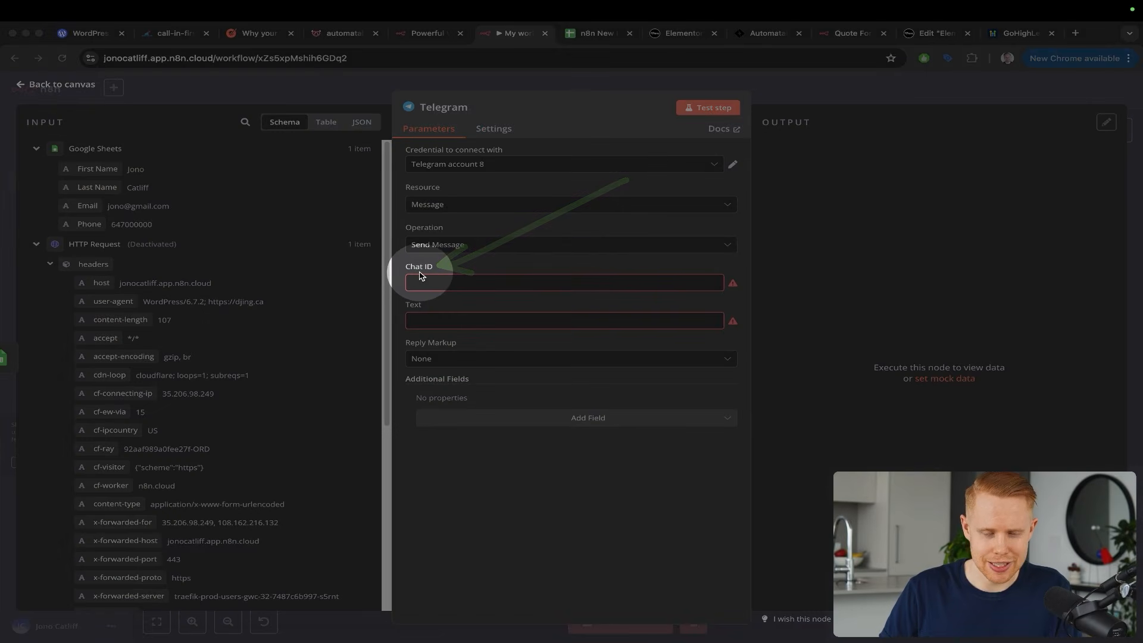
key(ctrl+s)
key(Escape)
click(513, 90)
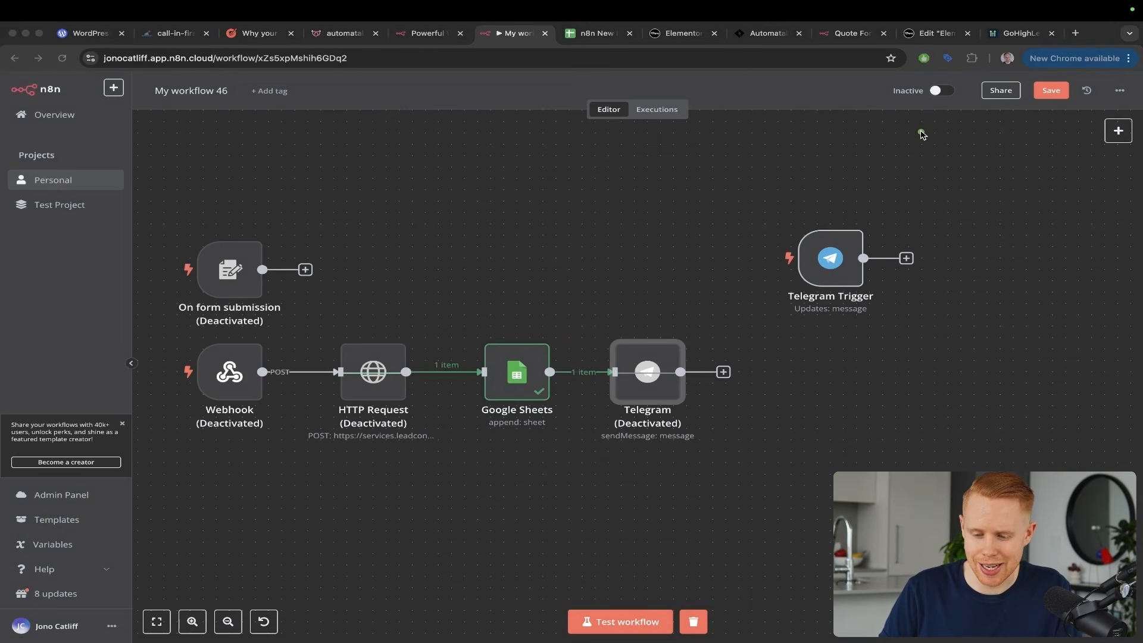
drag(921, 132, 835, 249)
key(Escape)
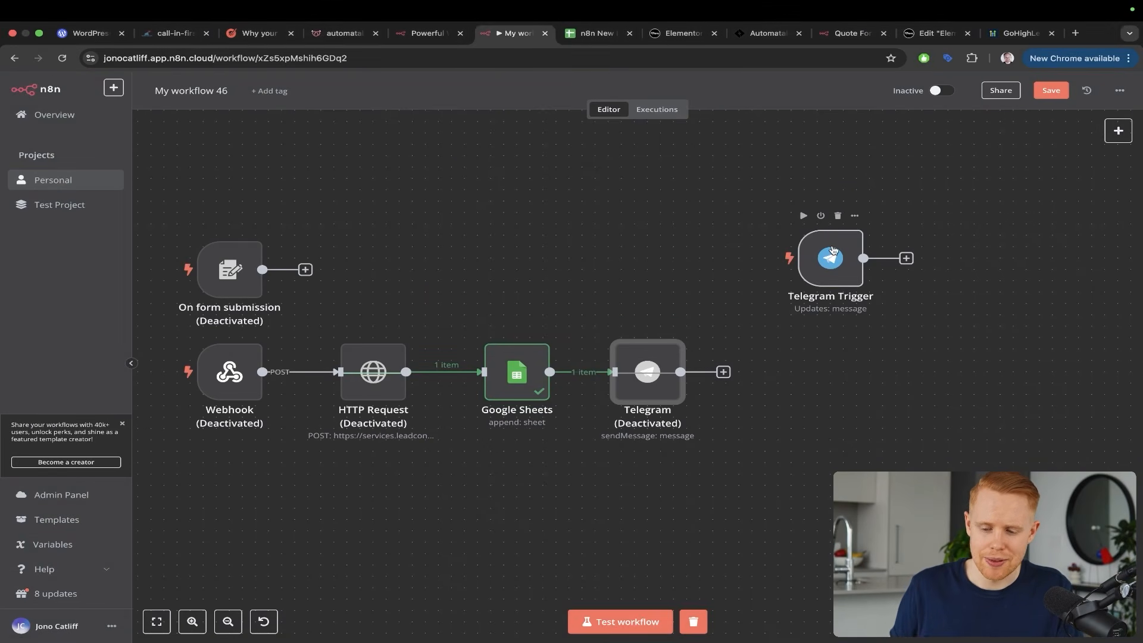
Reopen the Telegram Trigger settings and list saved credentials, accounts 4 through 8
double_click(832, 250)
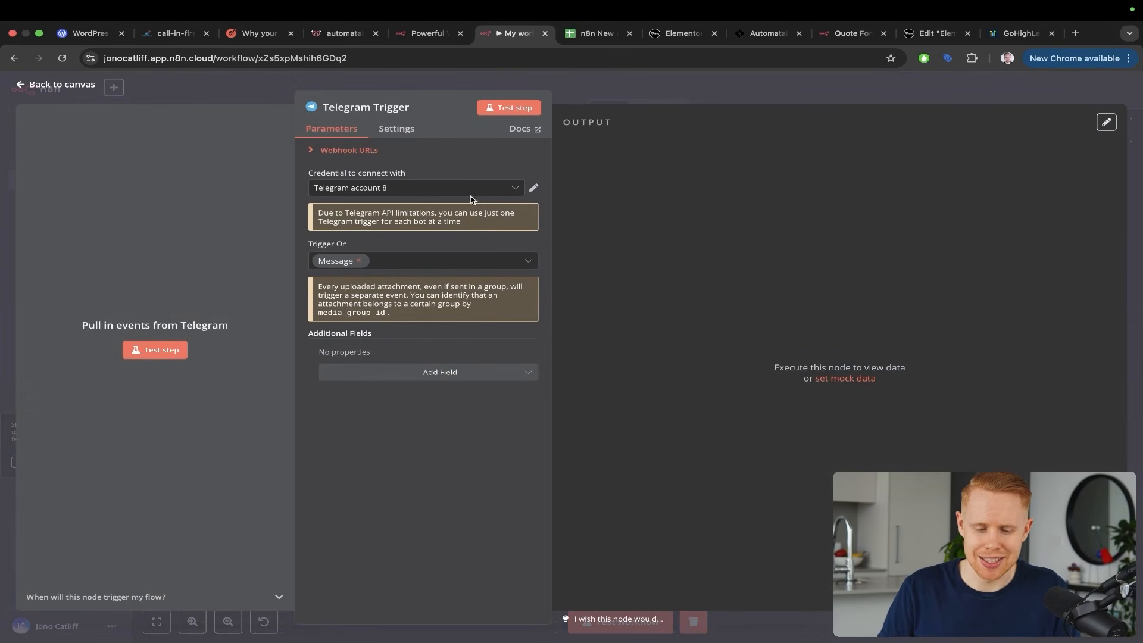
drag(598, 124, 400, 166)
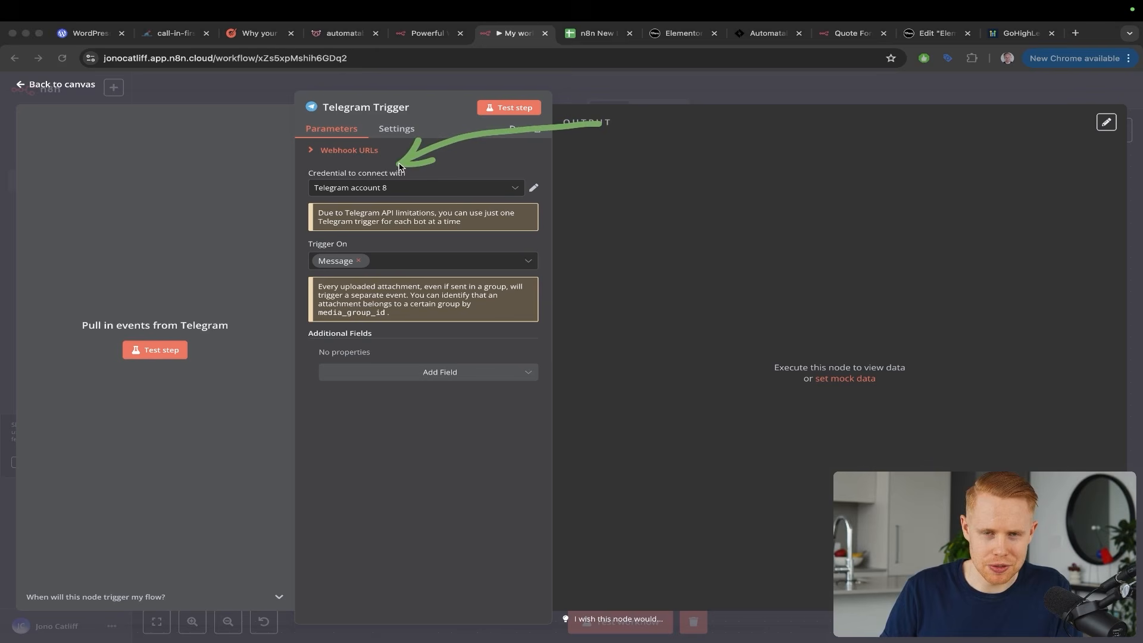
key(Escape)
click(400, 187)
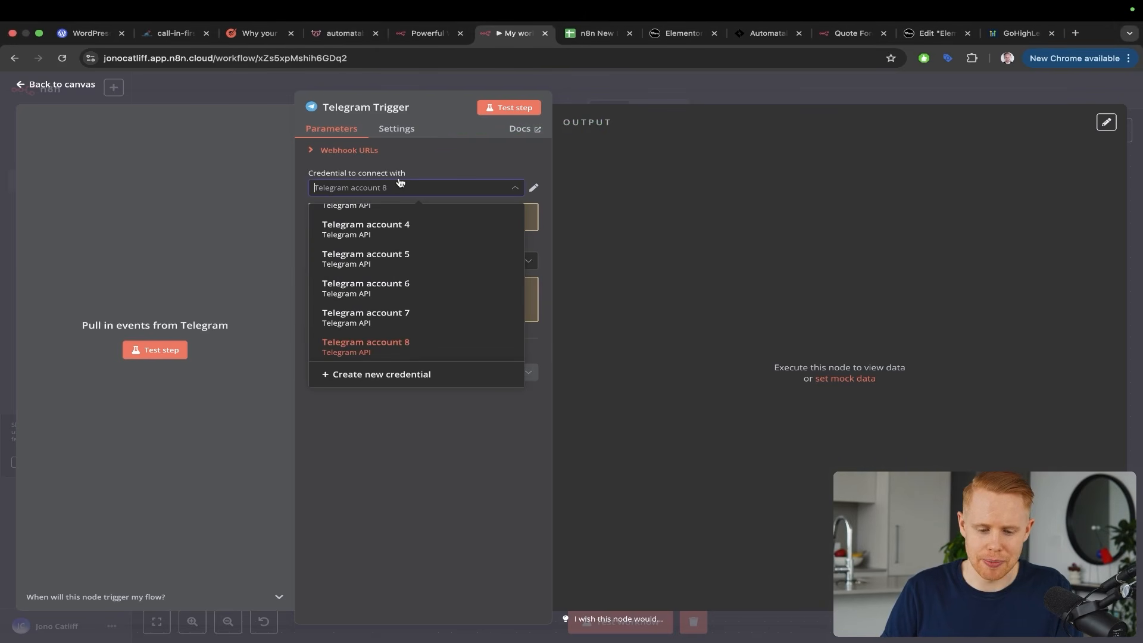
Create a new Telegram account 9 credential and open its documentation
click(394, 373)
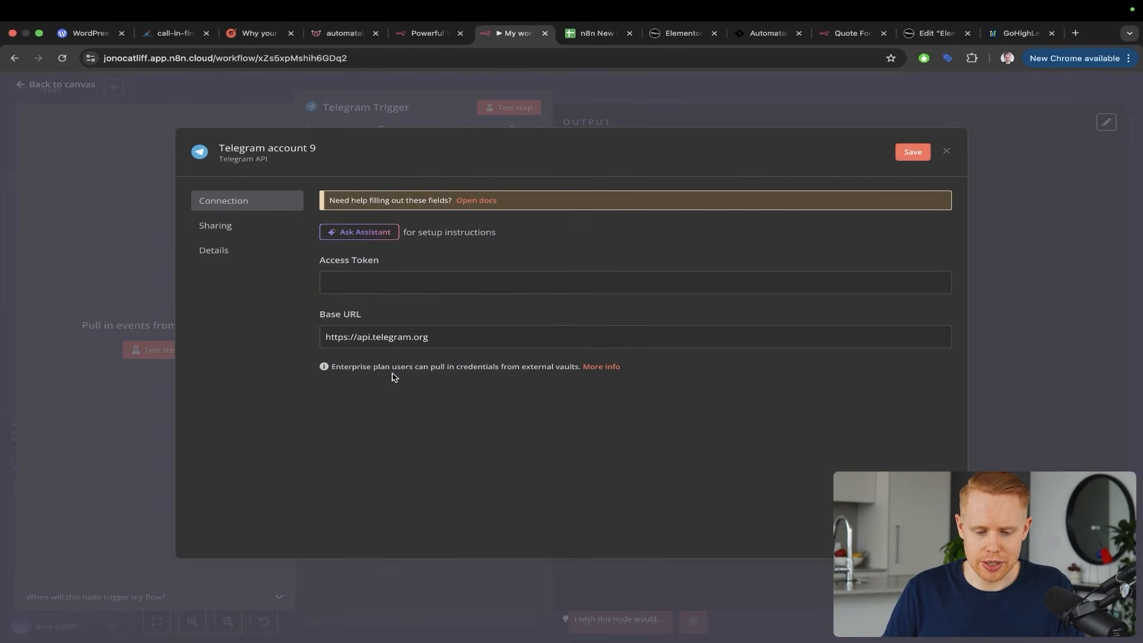
drag(510, 204, 379, 280)
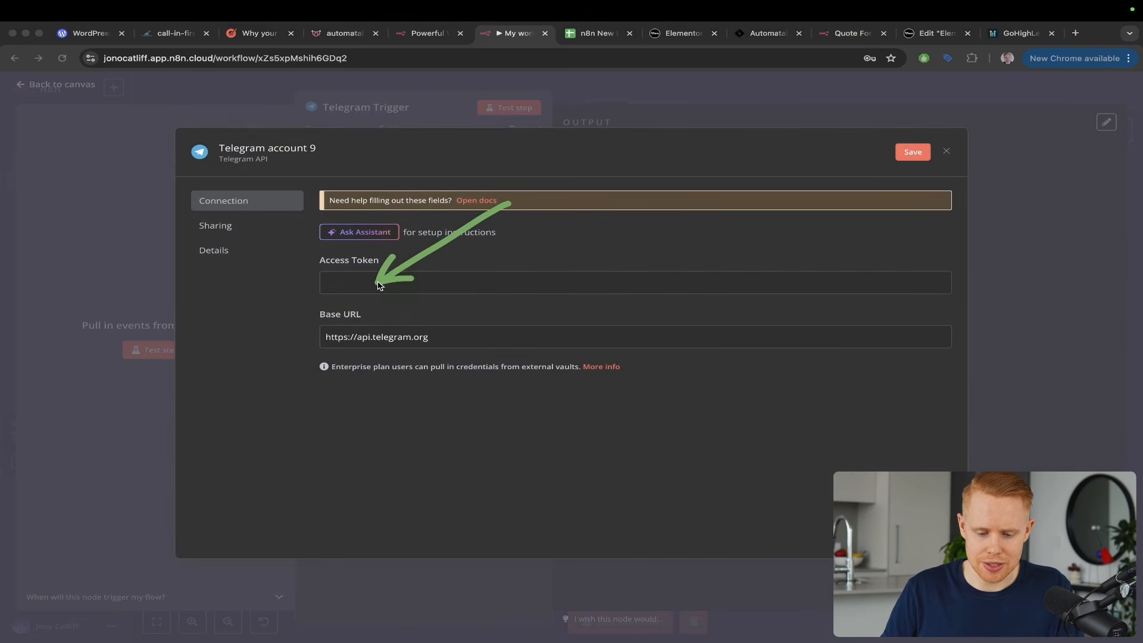
key(Escape)
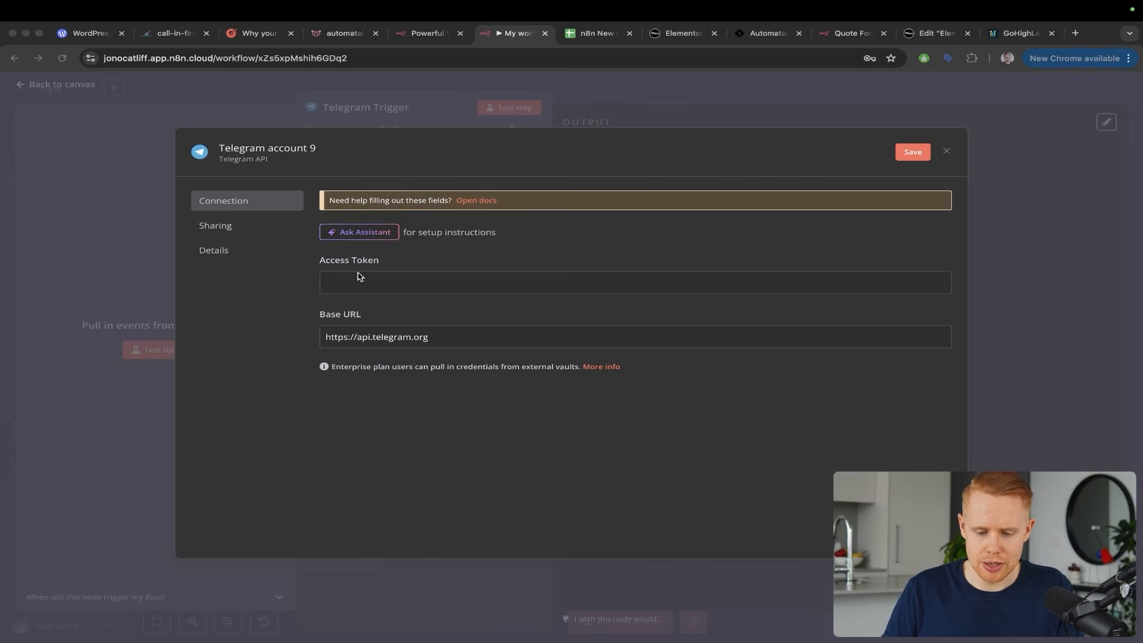
click(485, 201)
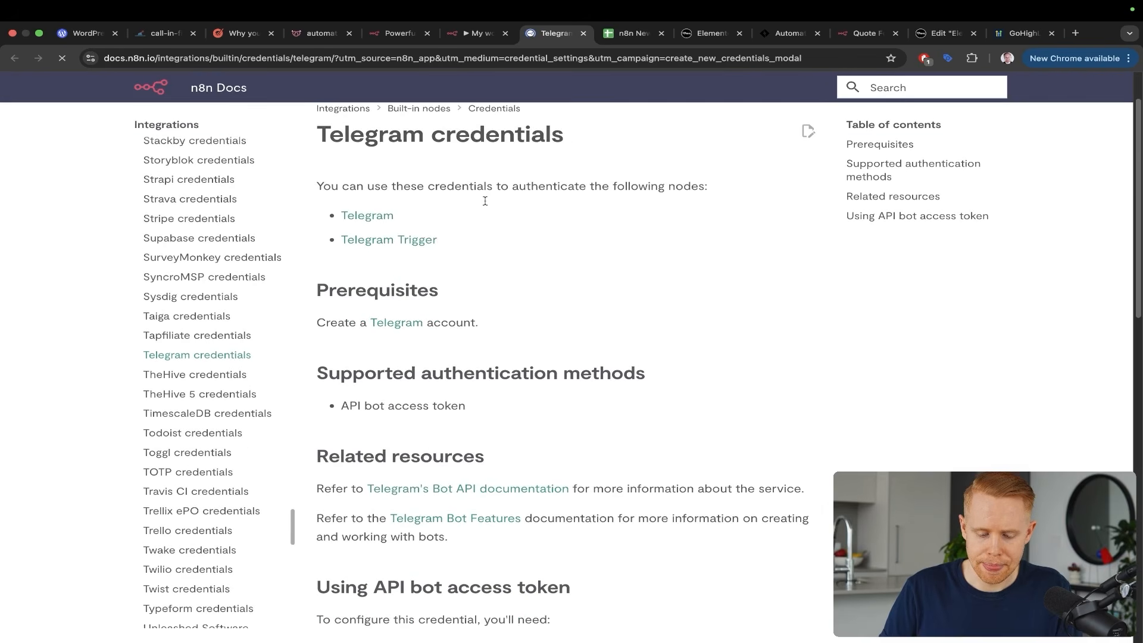
Scroll the Telegram credentials docs to the 'Using API bot access token' BotFather steps
scroll(485, 201, down, 6)
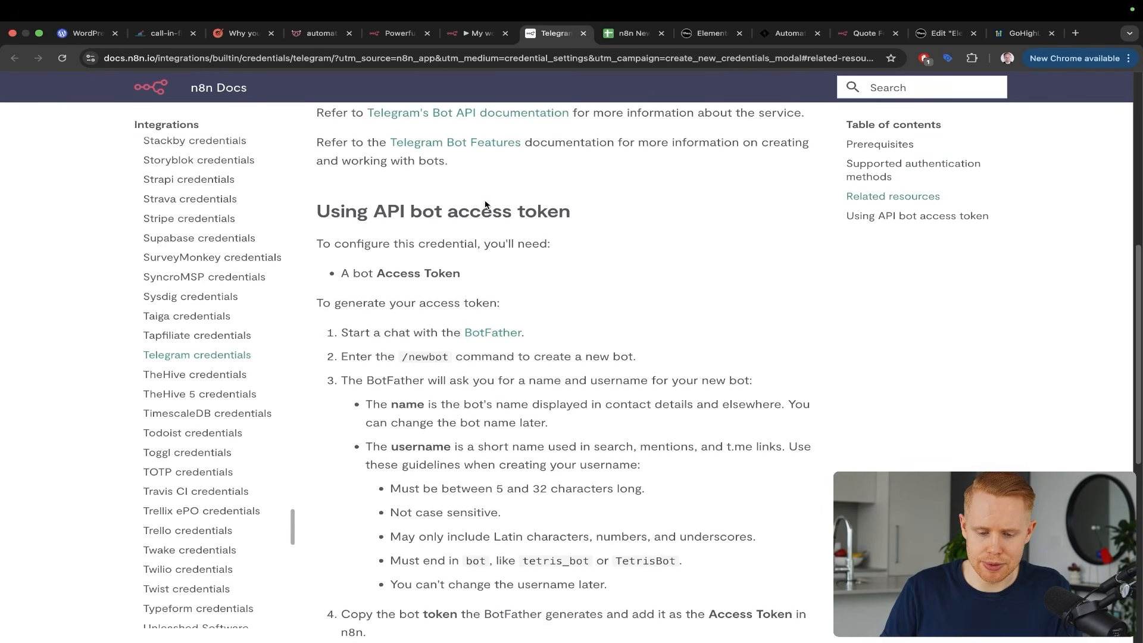
scroll(485, 205, down, 1)
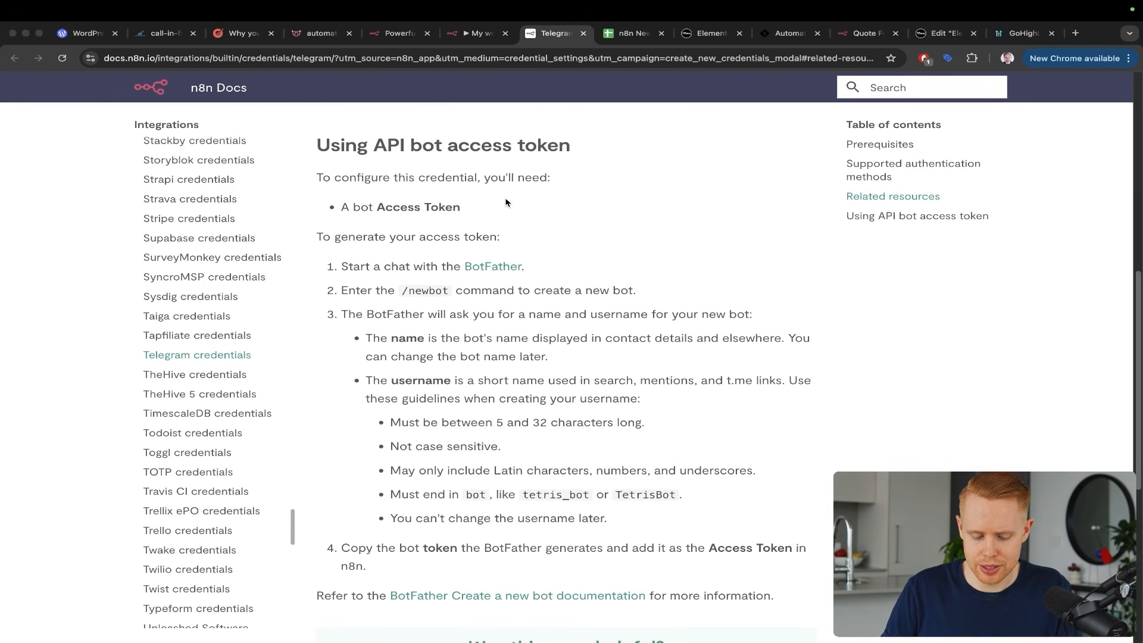
mouse_move(296, 121)
mouse_down()
mouse_move(371, 159)
mouse_move(696, 479)
mouse_move(774, 536)
mouse_move(792, 594)
mouse_up()
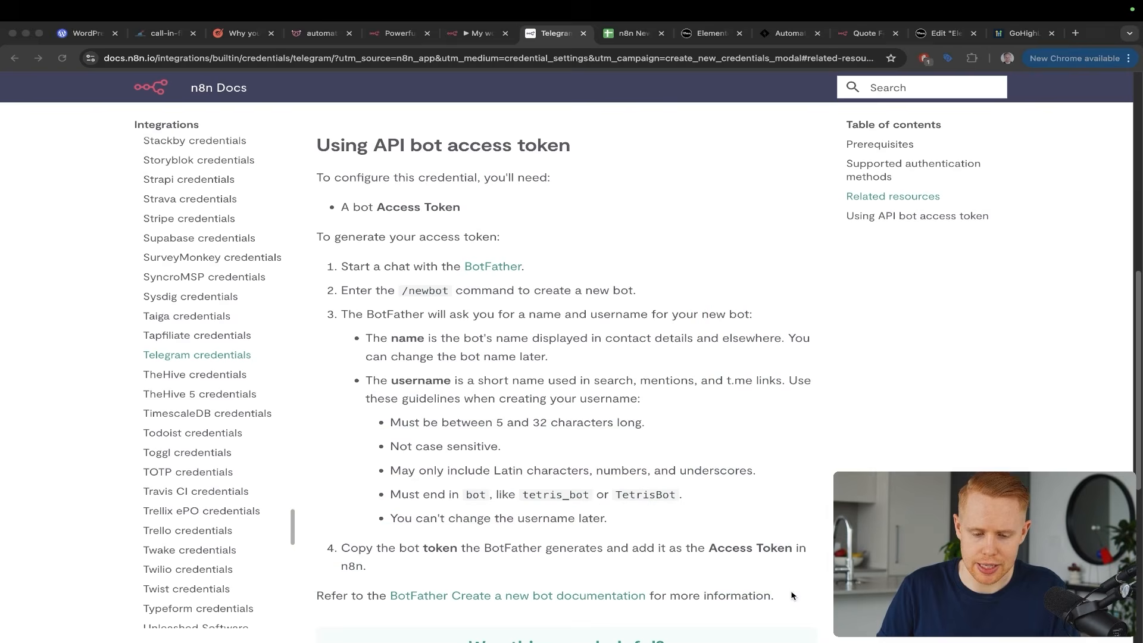
drag(590, 173, 568, 201)
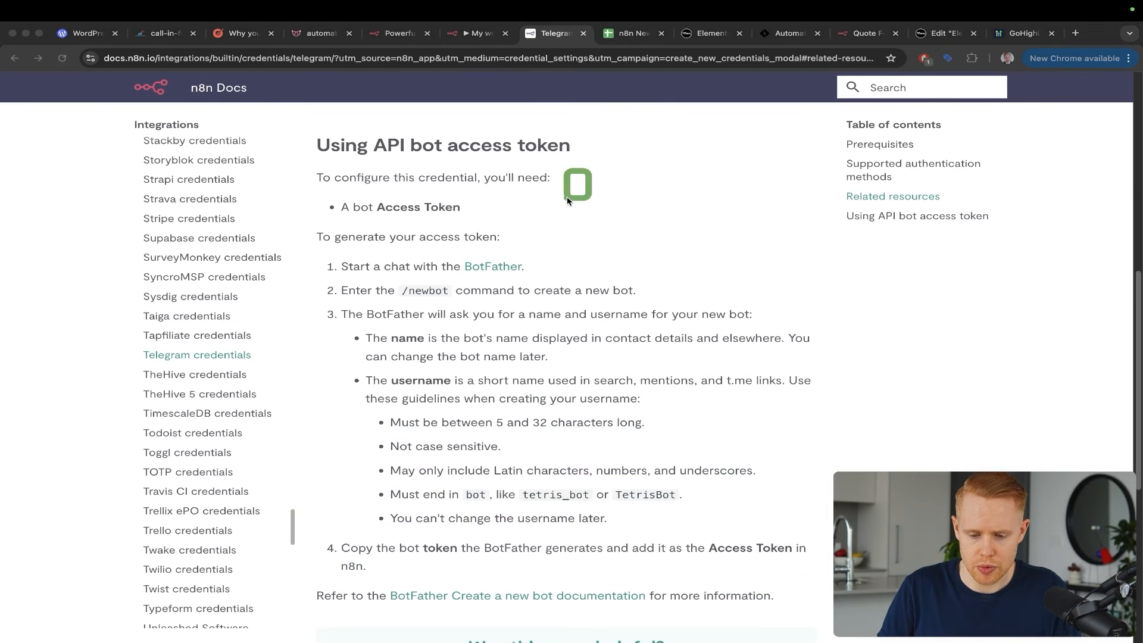
drag(590, 153, 506, 267)
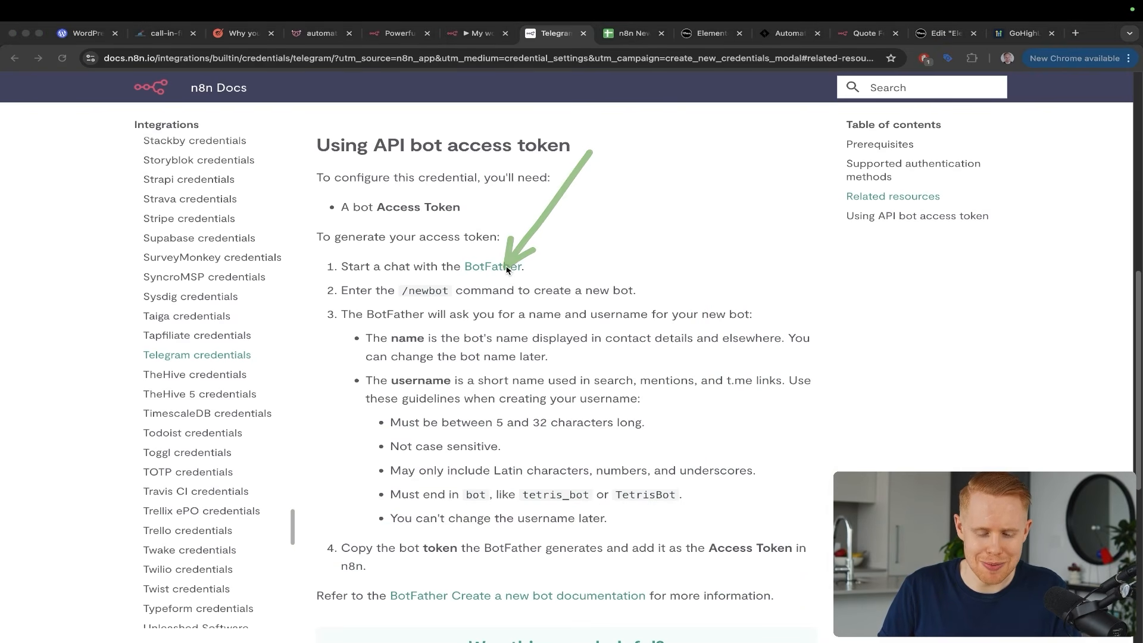
key(ctrl+s)
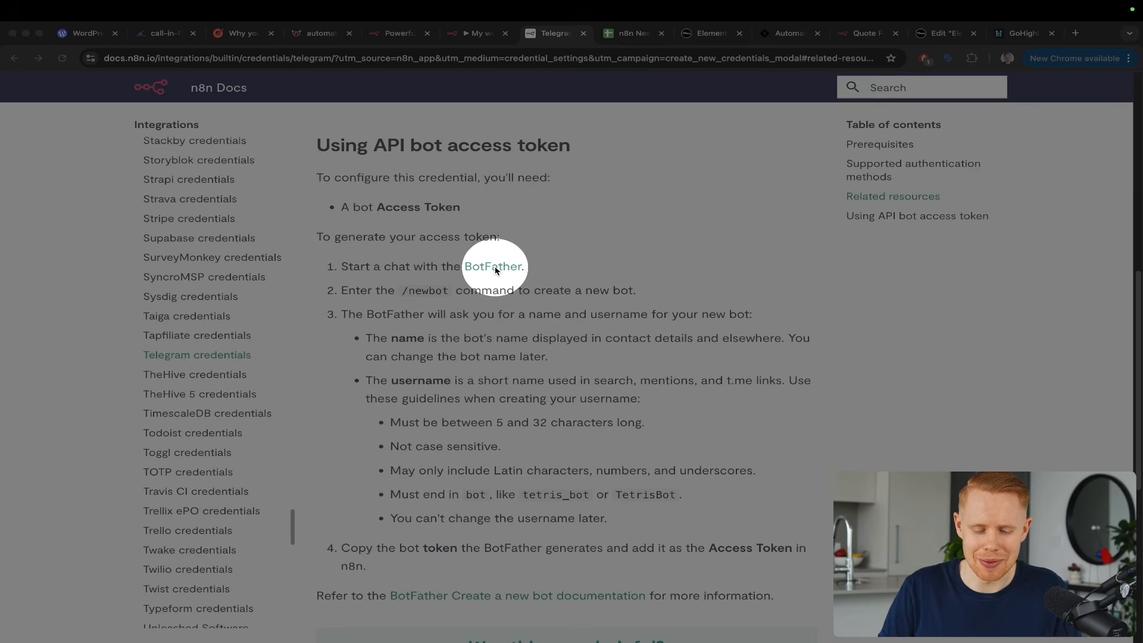
Open the BotFather chat in the Telegram app from the docs link
click(493, 267)
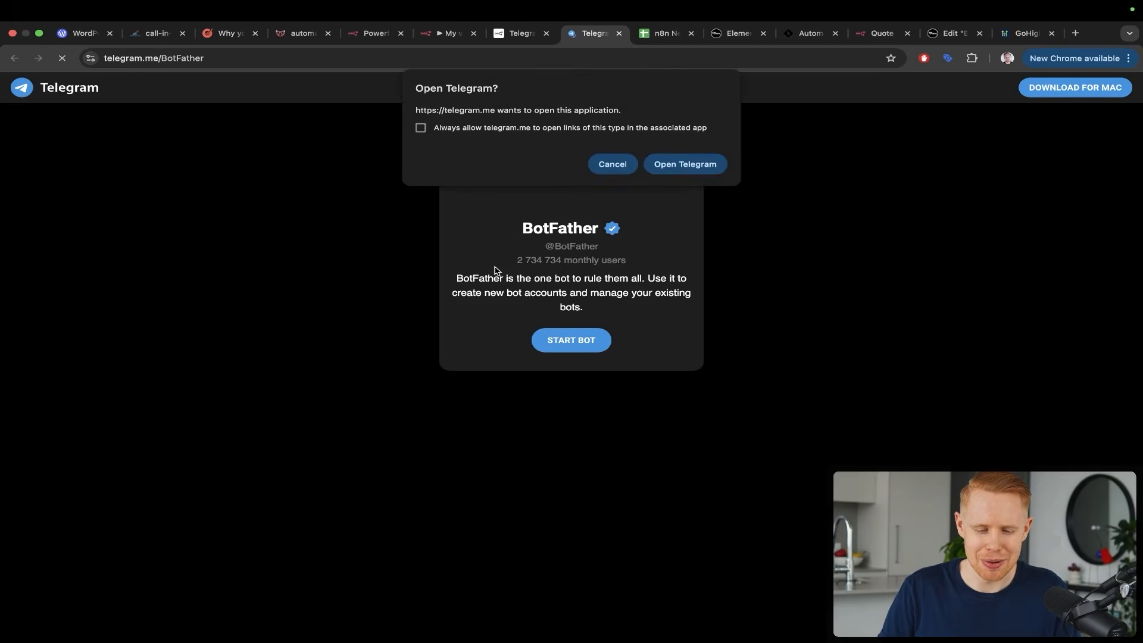
click(671, 164)
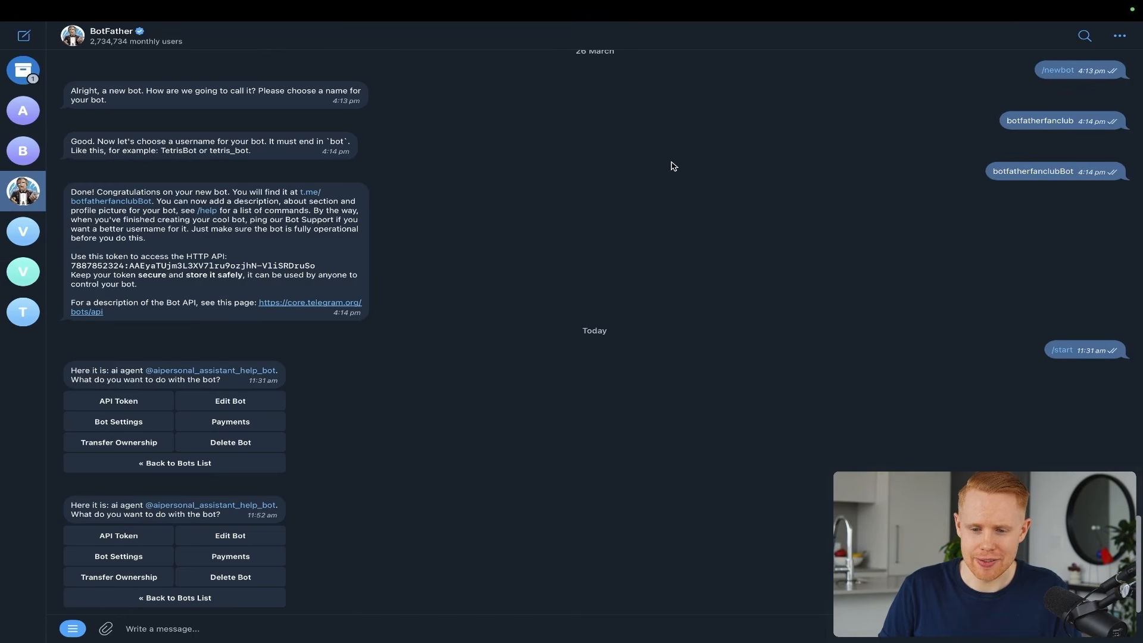
key(ctrl+Right)
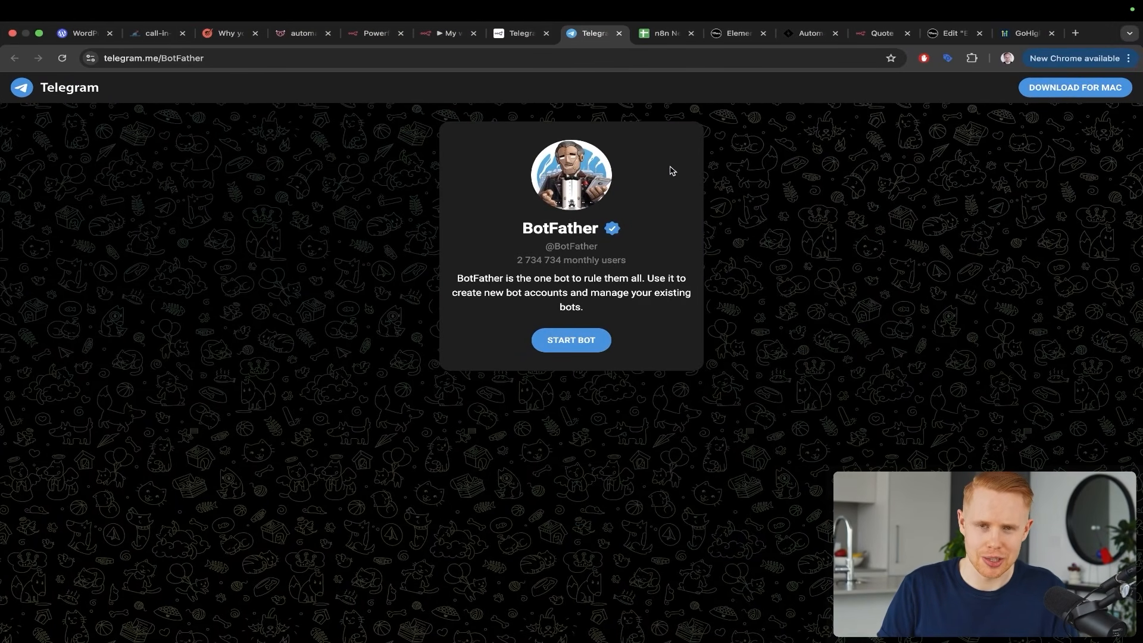
key(super+w)
key(ctrl+shift+Tab)
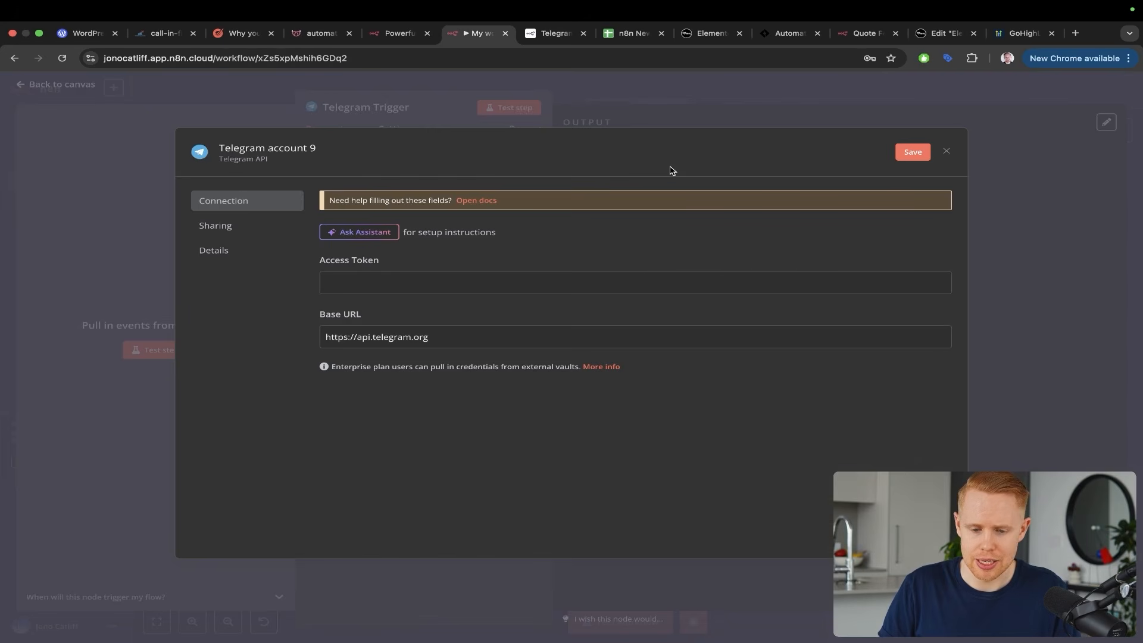
key(ctrl+Tab)
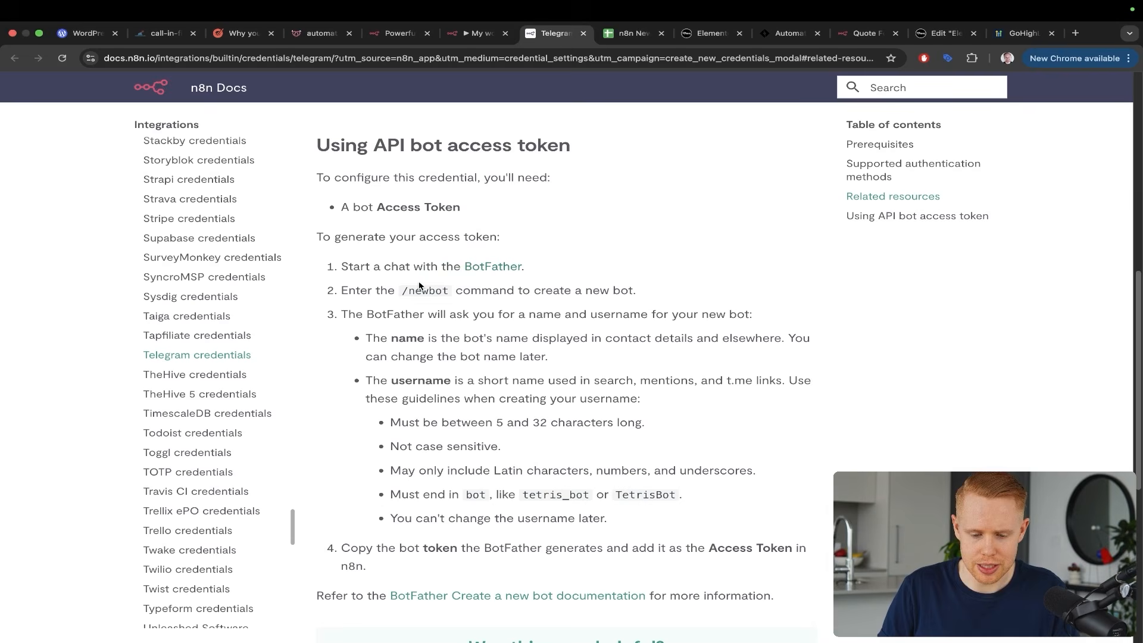
Copy /newbot from the docs and paste it into the BotFather message box
drag(448, 289, 404, 290)
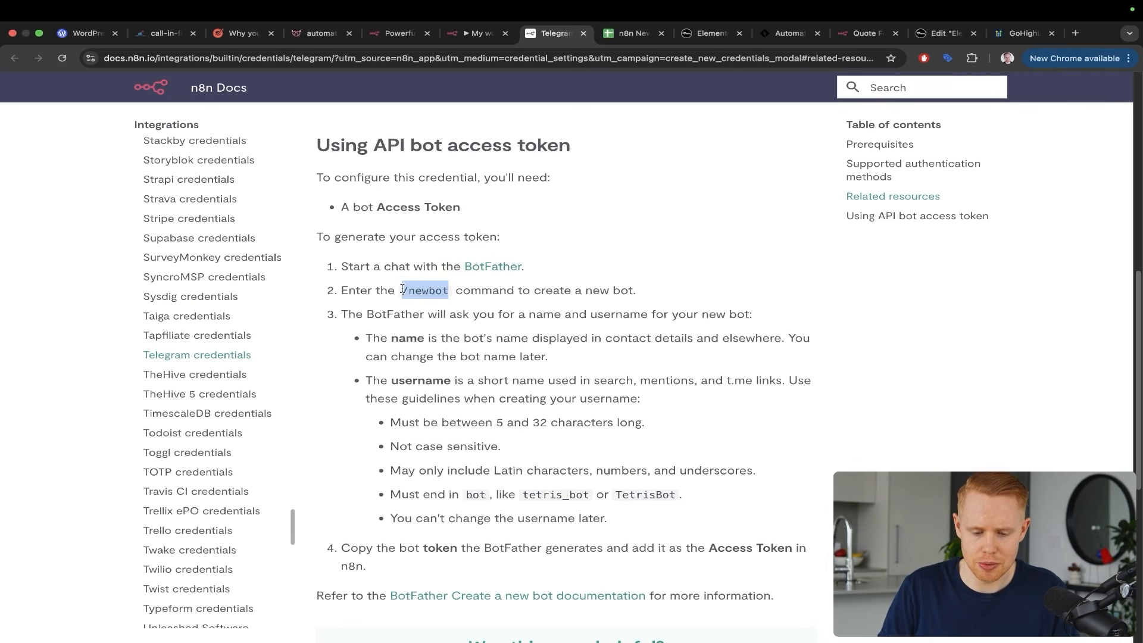
key(super+c)
key(super+Tab)
click(348, 629)
key(super+v)
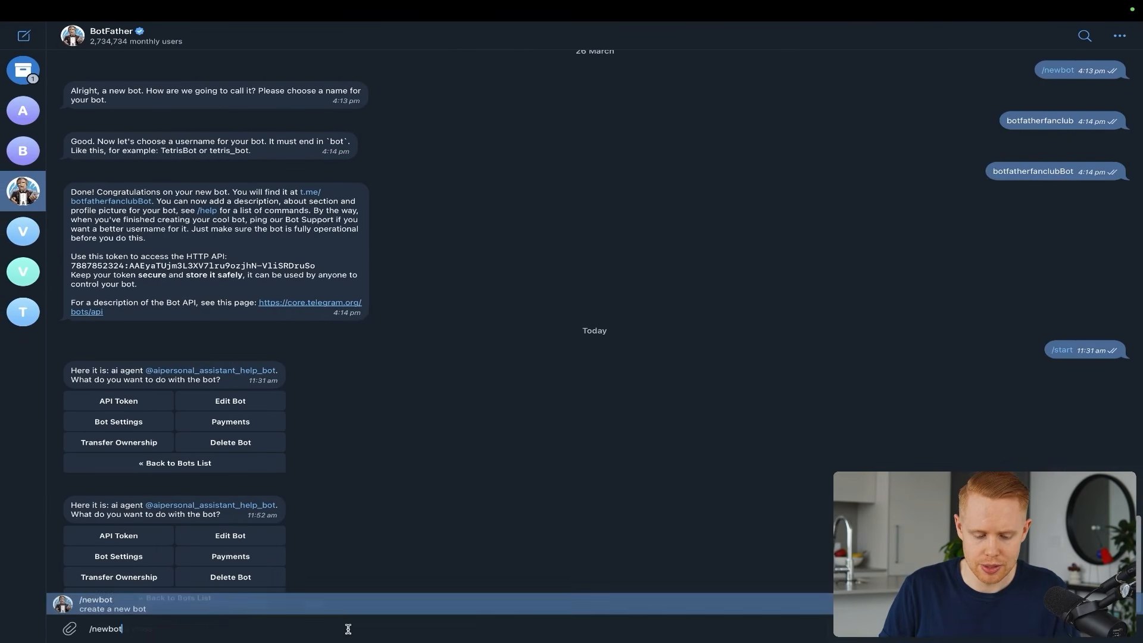
Send /newbot to BotFather and name the bot botFatherFanClub
key(Return)
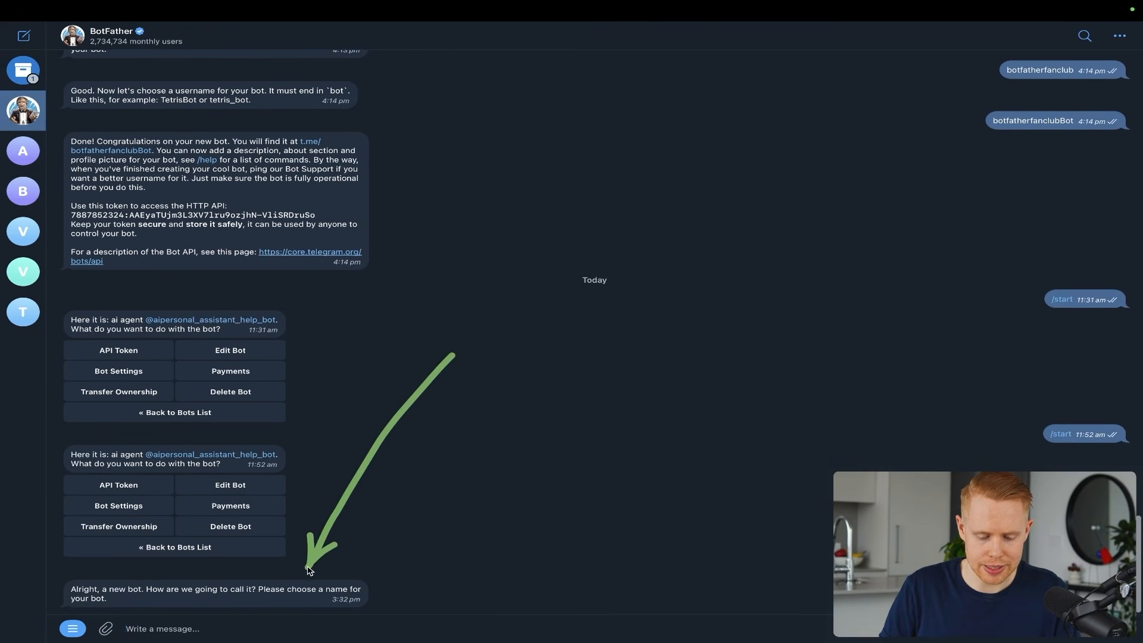
key(super+Tab)
drag(526, 214, 419, 331)
key(ctrl+Left)
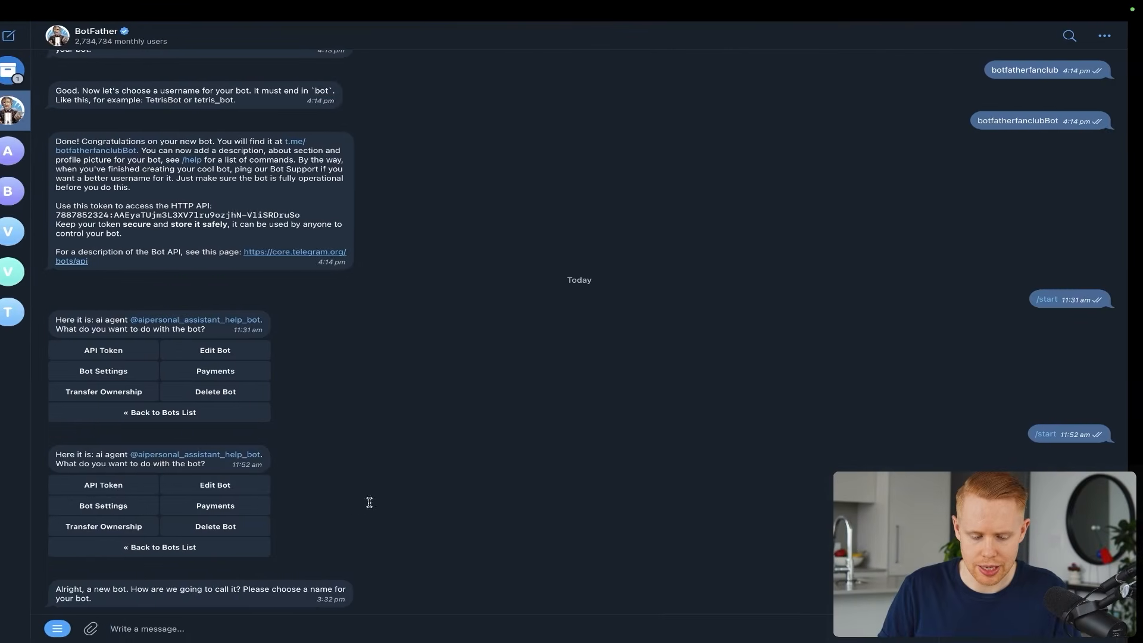
click(304, 631)
text(botFatherFan)
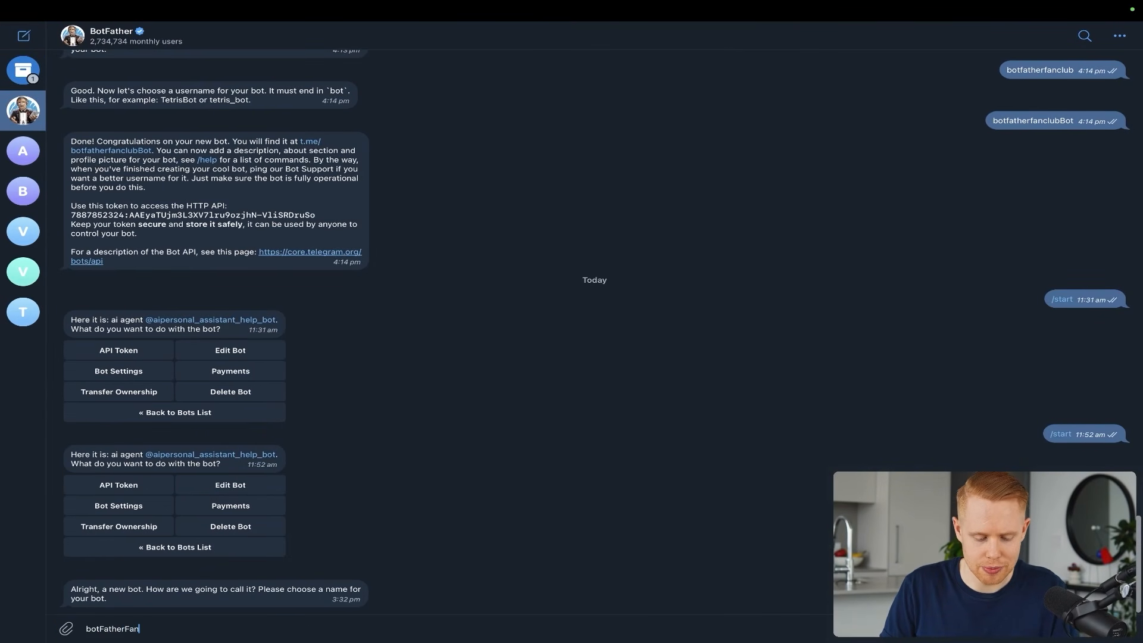
text(Club)
key(Return)
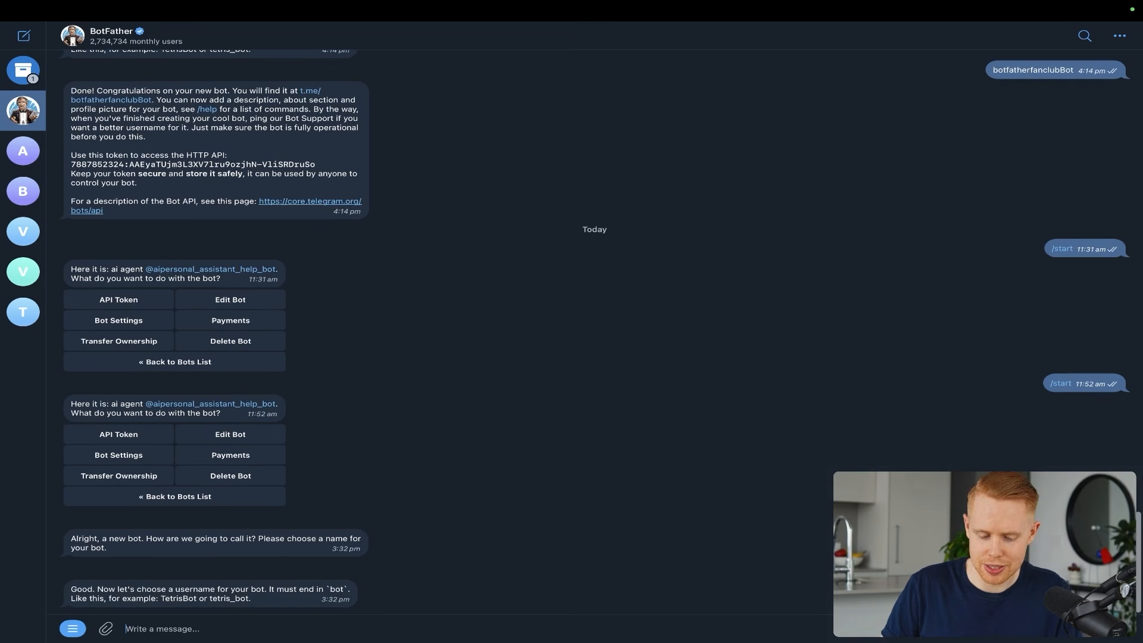
Try usernames like botFatherFanClubBot, checking the docs' username rules, until one fits
key(super+v)
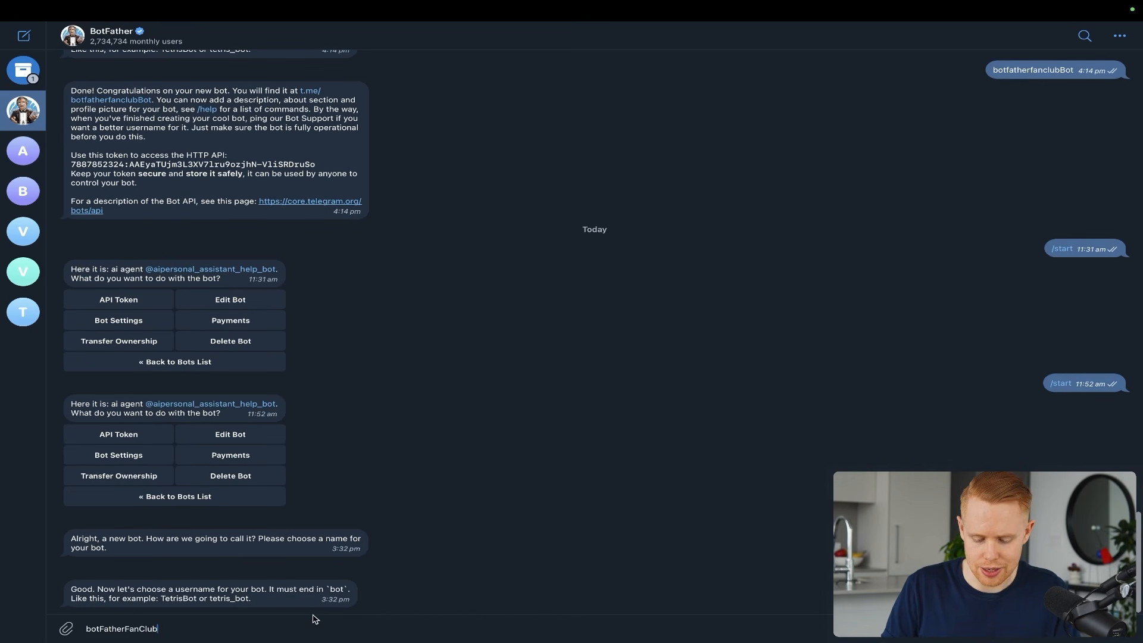
text(Bot)
key(ctrl+Right)
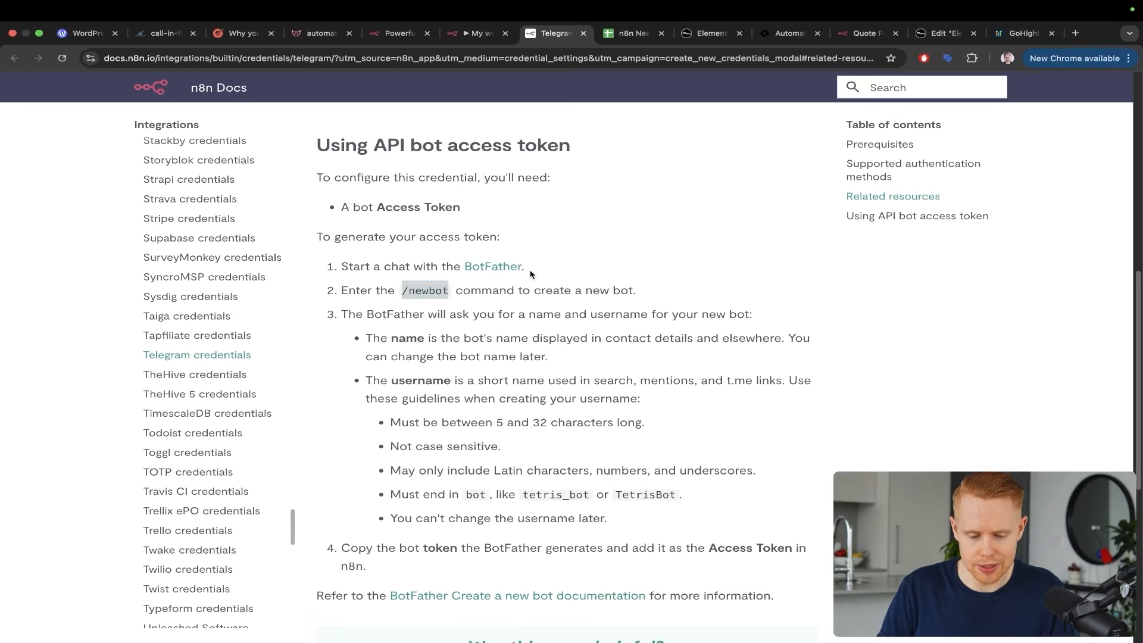
drag(545, 266, 440, 365)
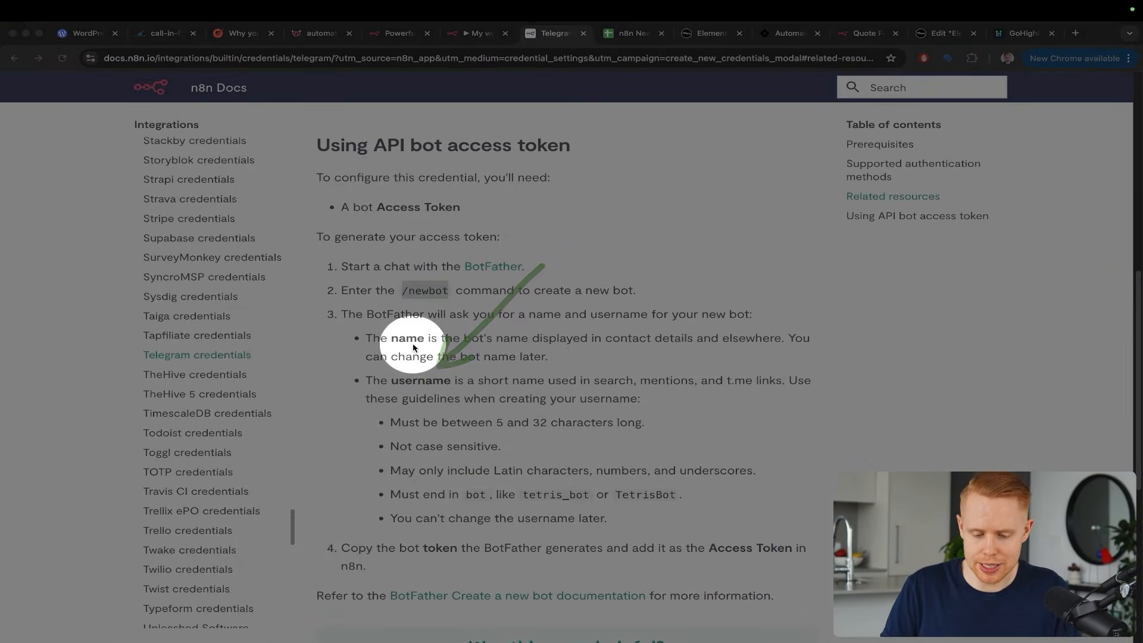
key(ctrl+s)
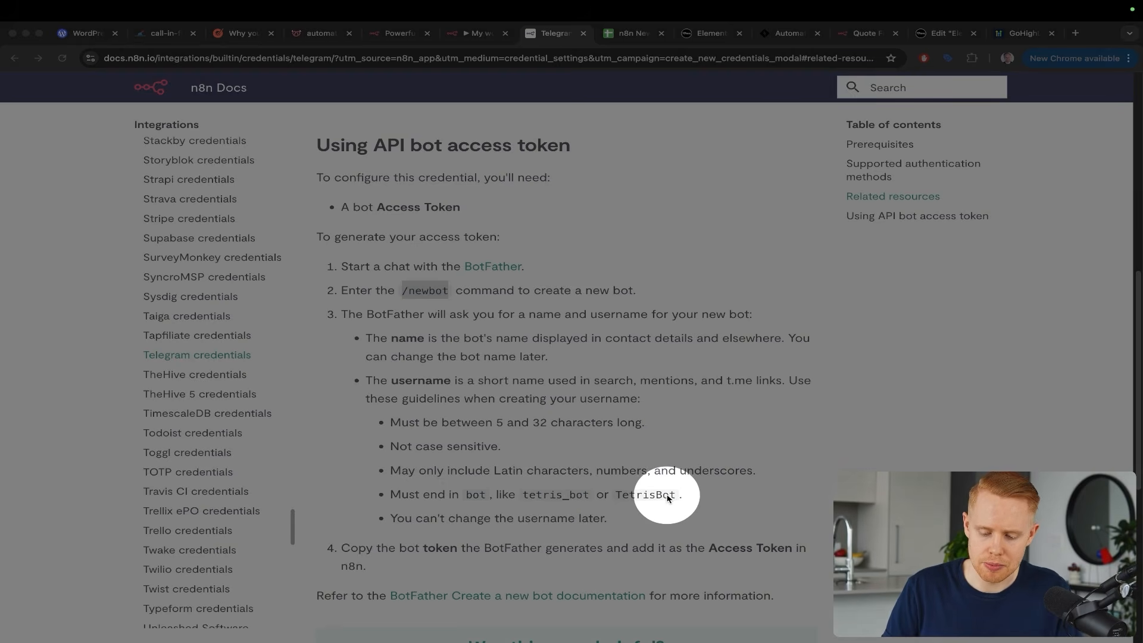
key(ctrl+s)
key(ctrl+Left)
key(Return)
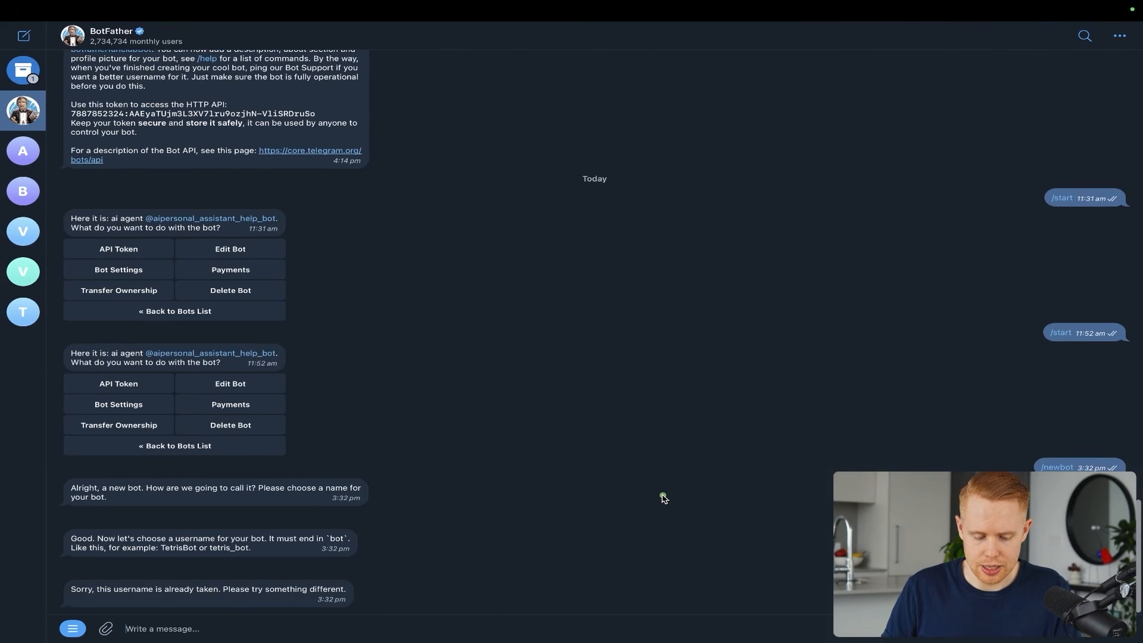
key(ctrl+v)
text(B)
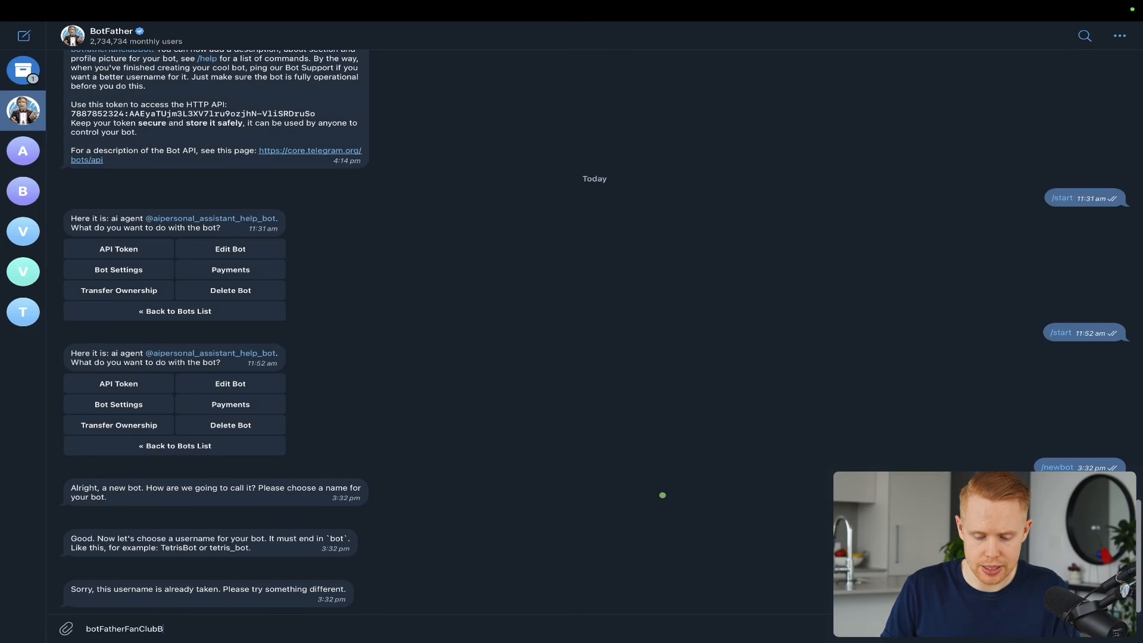
key(Return)
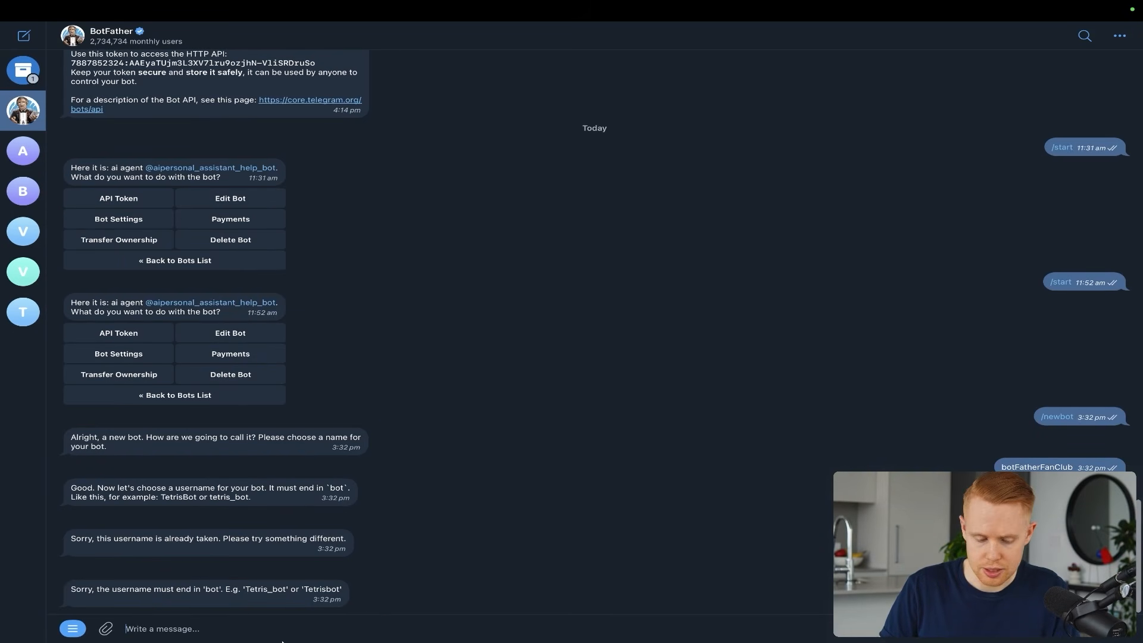
Set the username botFatherFanClub1234Bot and open the new bot's chat link
key(ctrl+v)
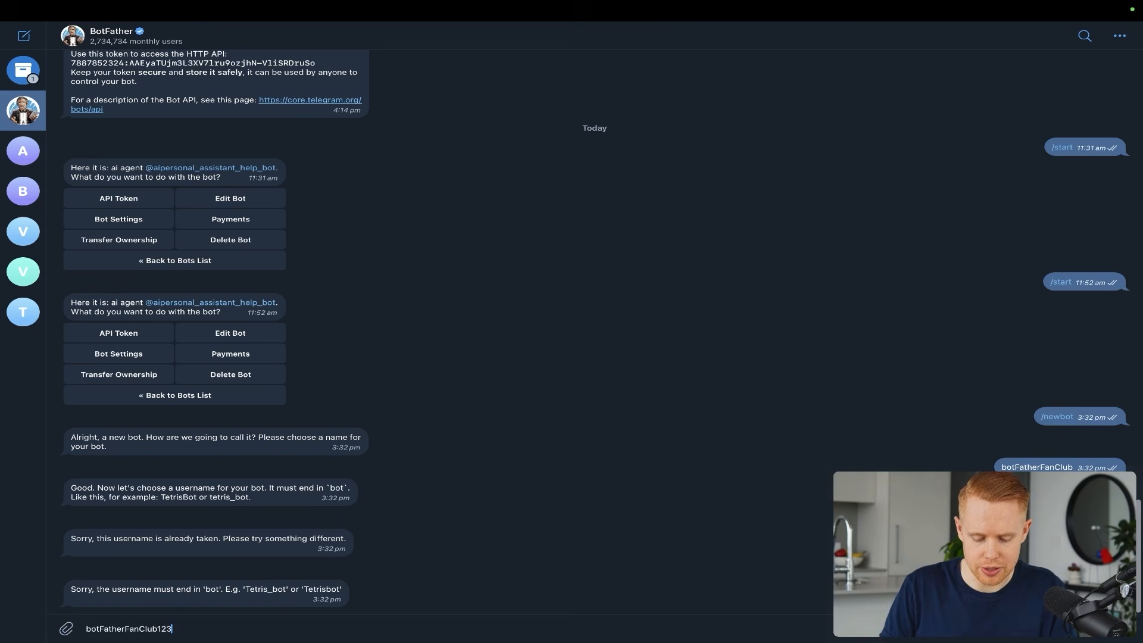
text(1234Bot)
key(Return)
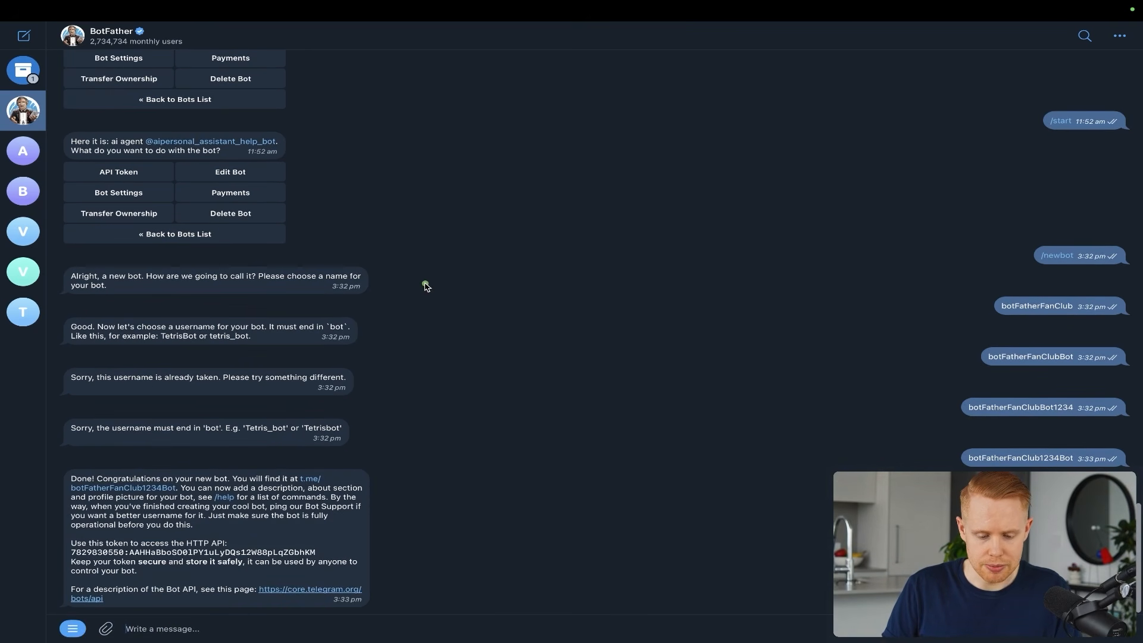
mouse_move(425, 284)
mouse_down()
mouse_move(343, 395)
mouse_move(310, 470)
mouse_up()
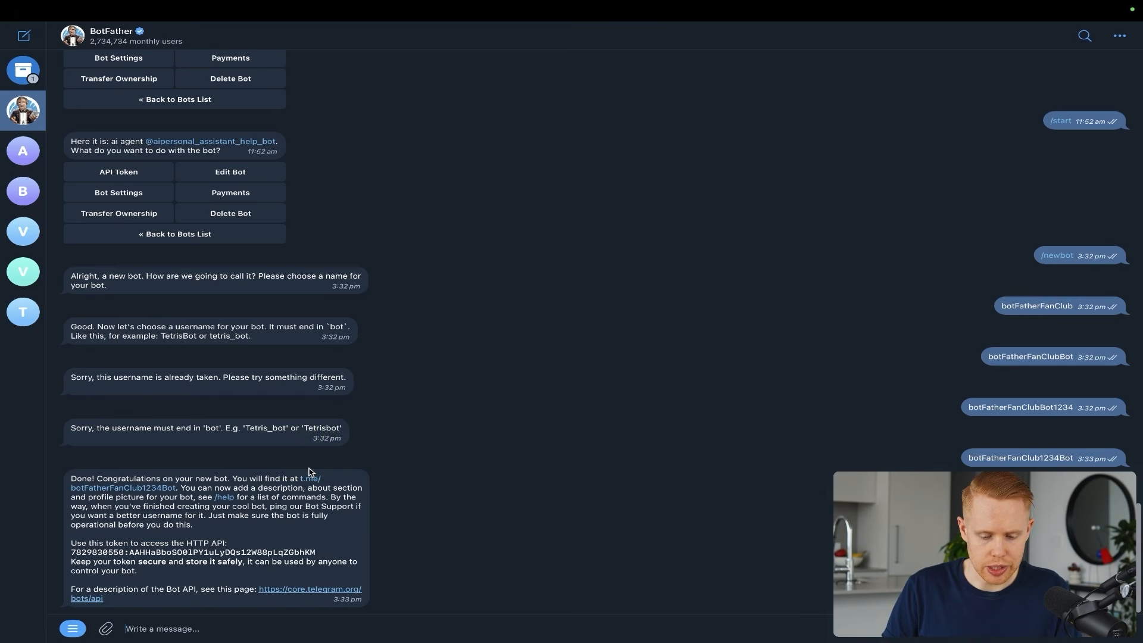
click(310, 480)
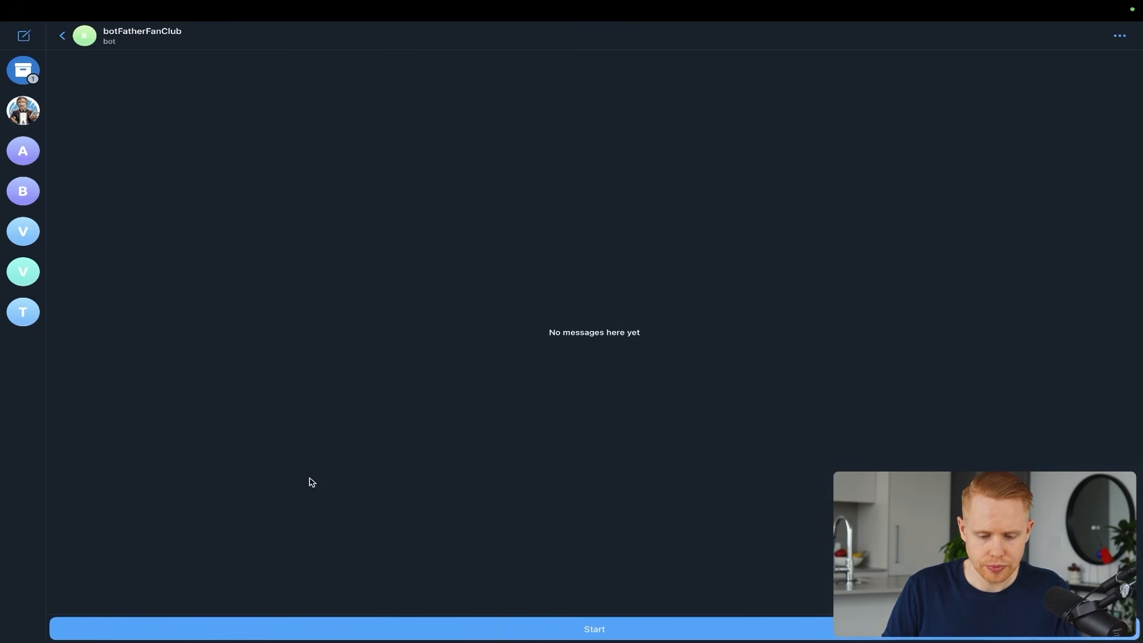
Copy botFatherFanClub1234Bot's HTTP API token from the BotFather conversation
mouse_move(699, 145)
mouse_down()
mouse_move(612, 347)
mouse_move(576, 577)
mouse_up()
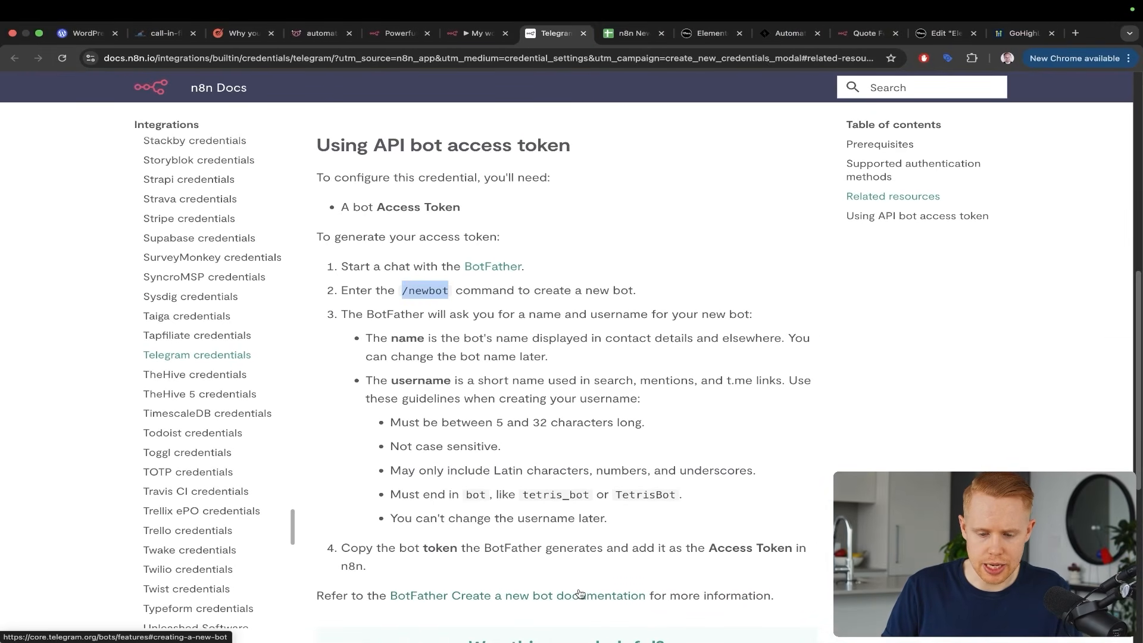
key(ctrl+shift+Tab)
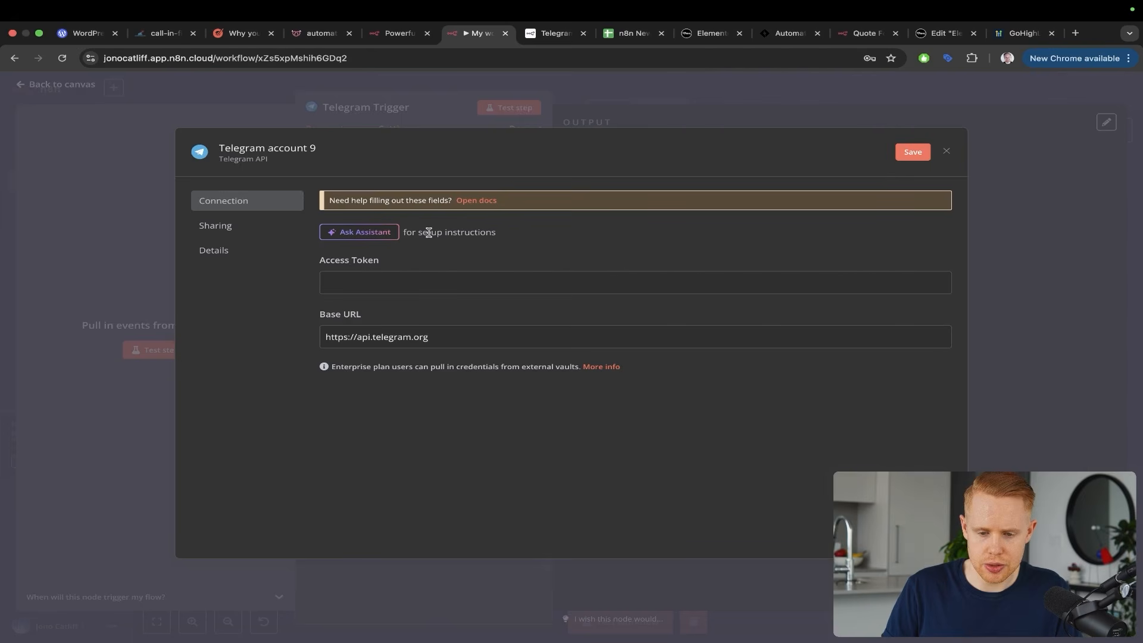
drag(469, 185, 386, 238)
key(ctrl+Left)
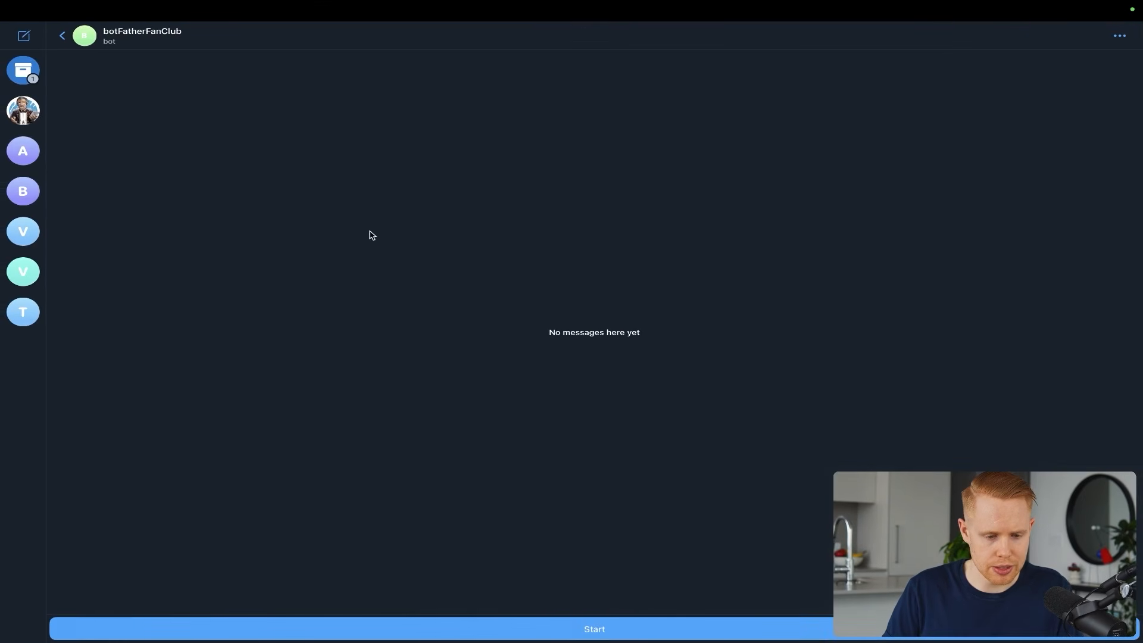
click(28, 115)
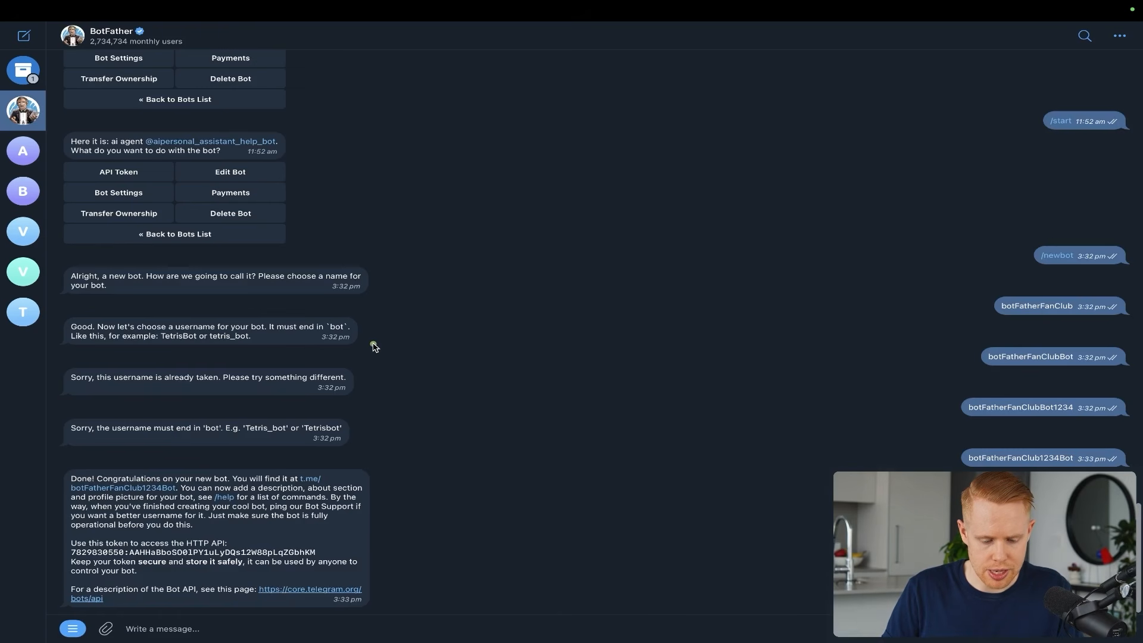
drag(373, 344, 156, 538)
key(ctrl+s)
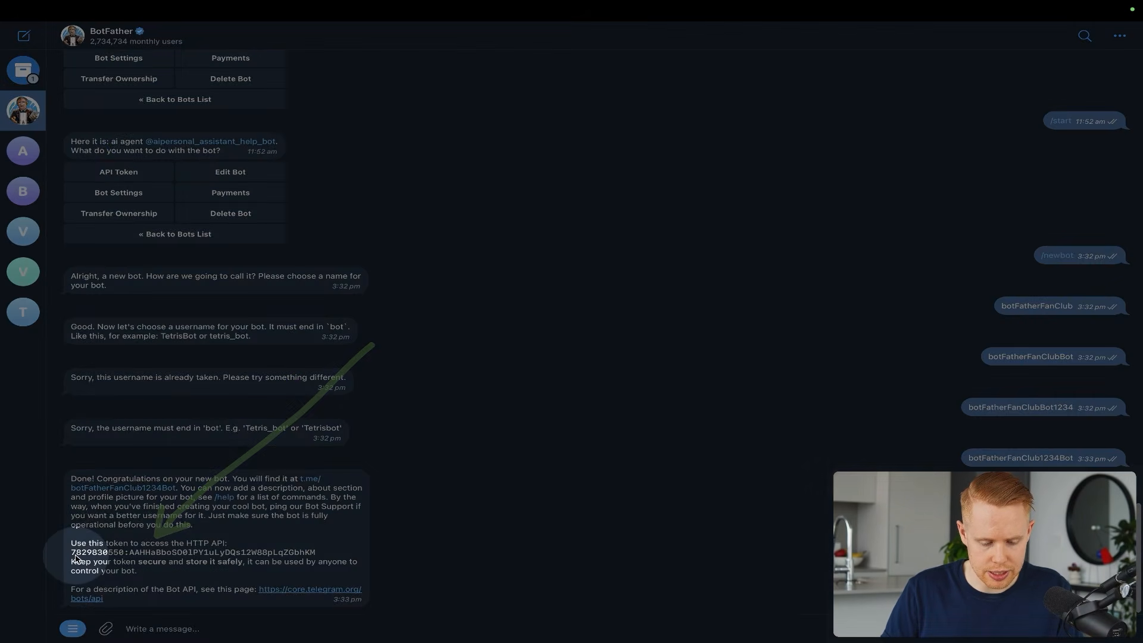
key(ctrl+s)
mouse_move(74, 550)
mouse_down()
mouse_move(114, 566)
mouse_move(323, 563)
mouse_up()
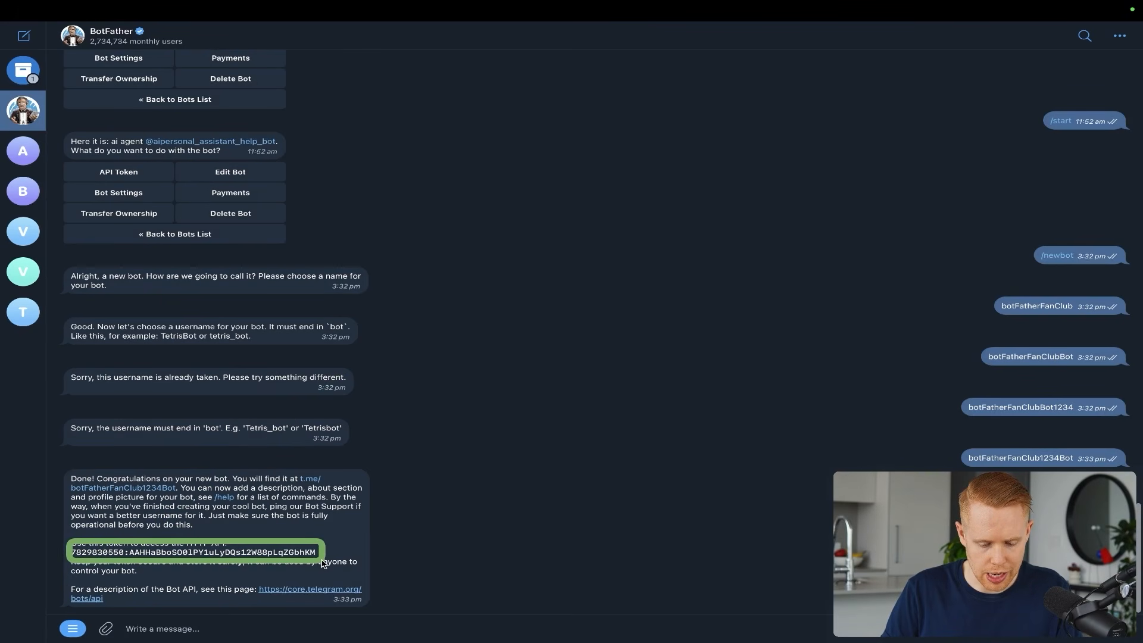
click(234, 553)
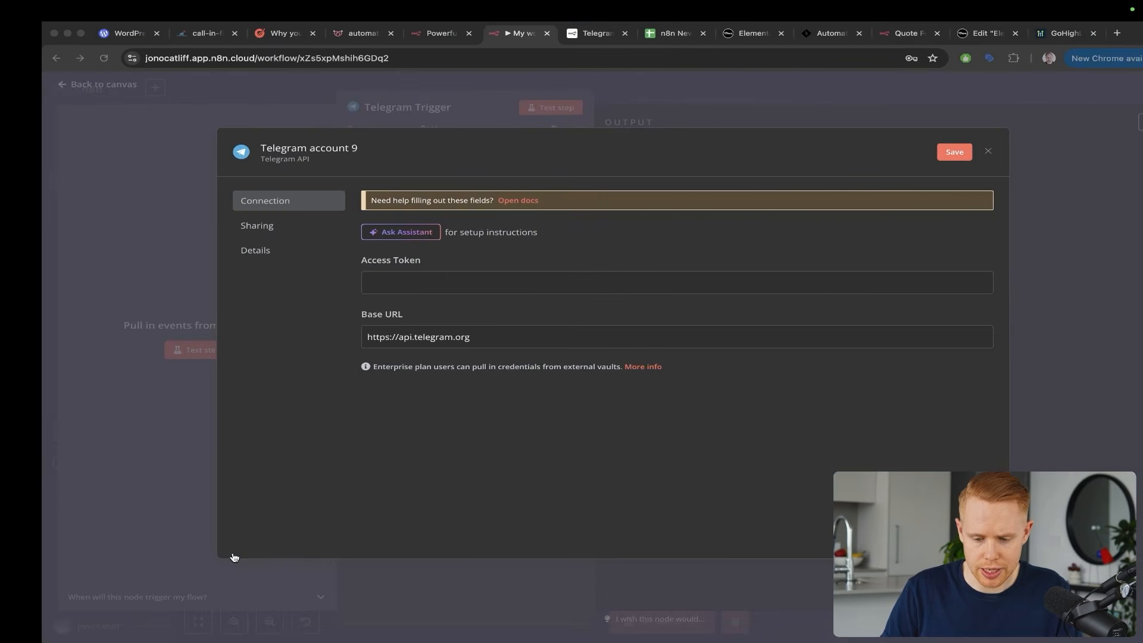
Save Telegram account 9 with the new bot's access token and close the credential dialog
key(super+v)
click(911, 152)
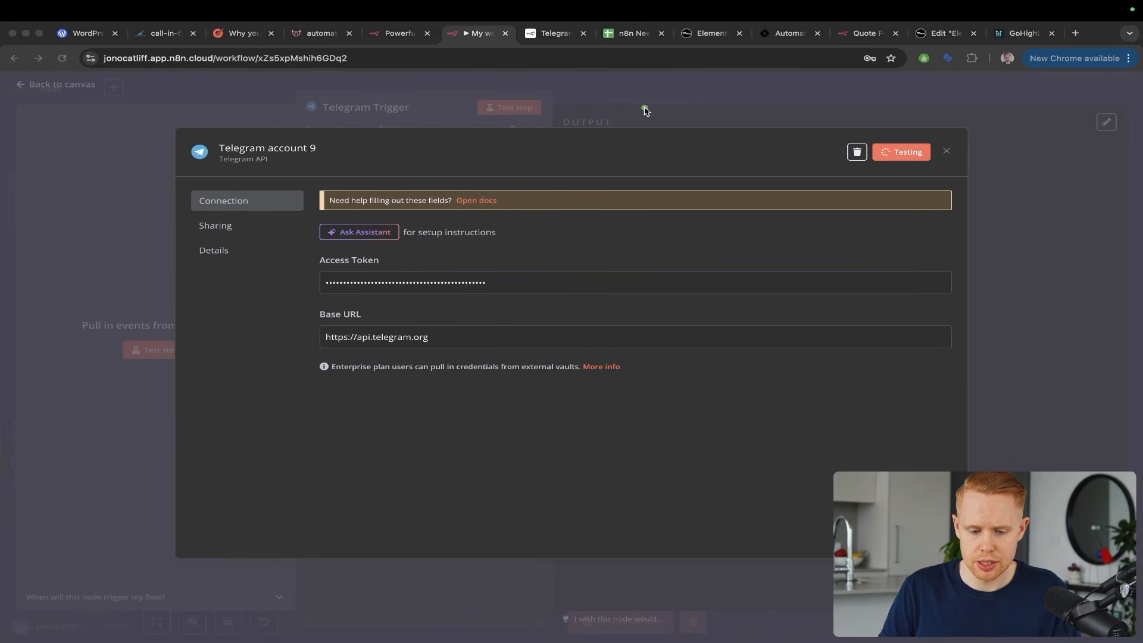
drag(596, 143, 464, 203)
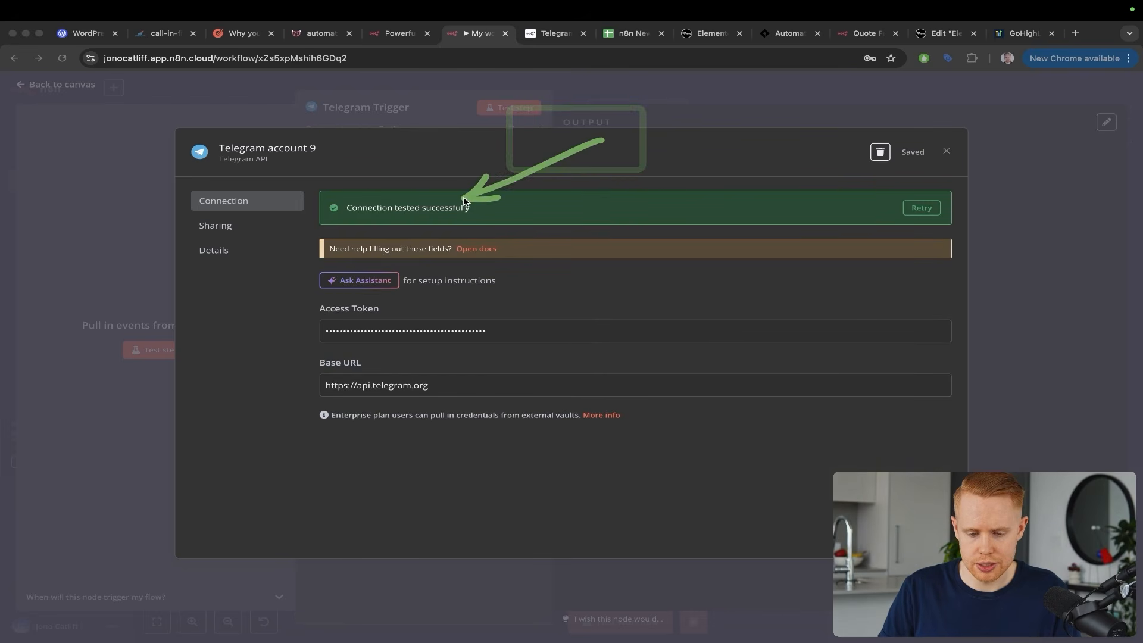
key(Escape)
click(790, 97)
click(774, 235)
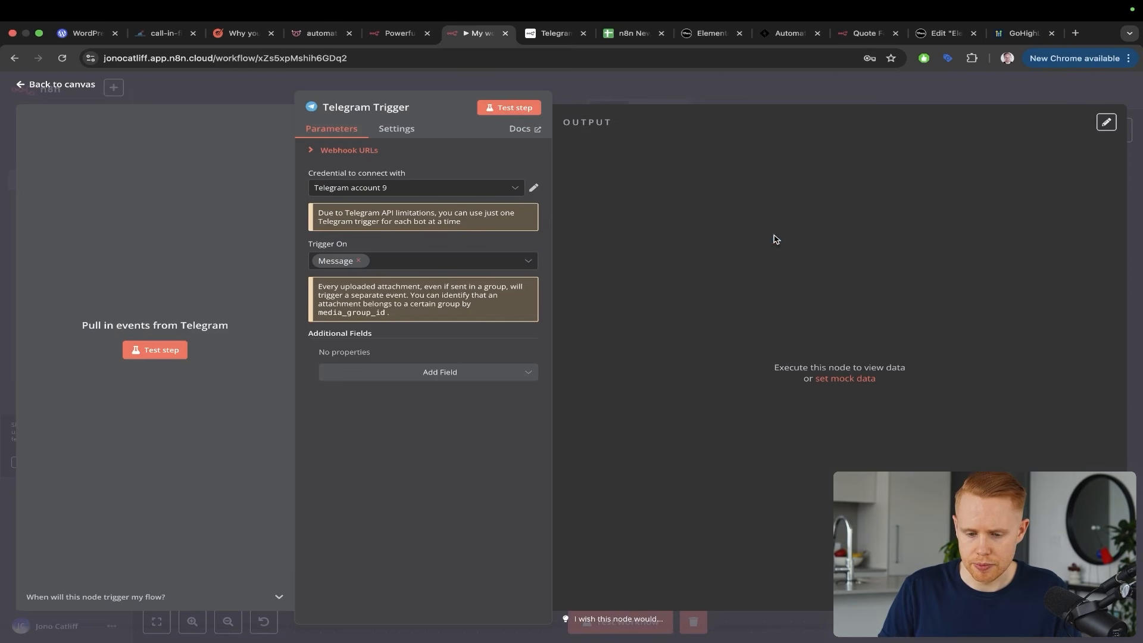
drag(234, 166, 145, 337)
Start listening on the Telegram Trigger and open the new bot's chat from its t.me link
key(Escape)
click(151, 352)
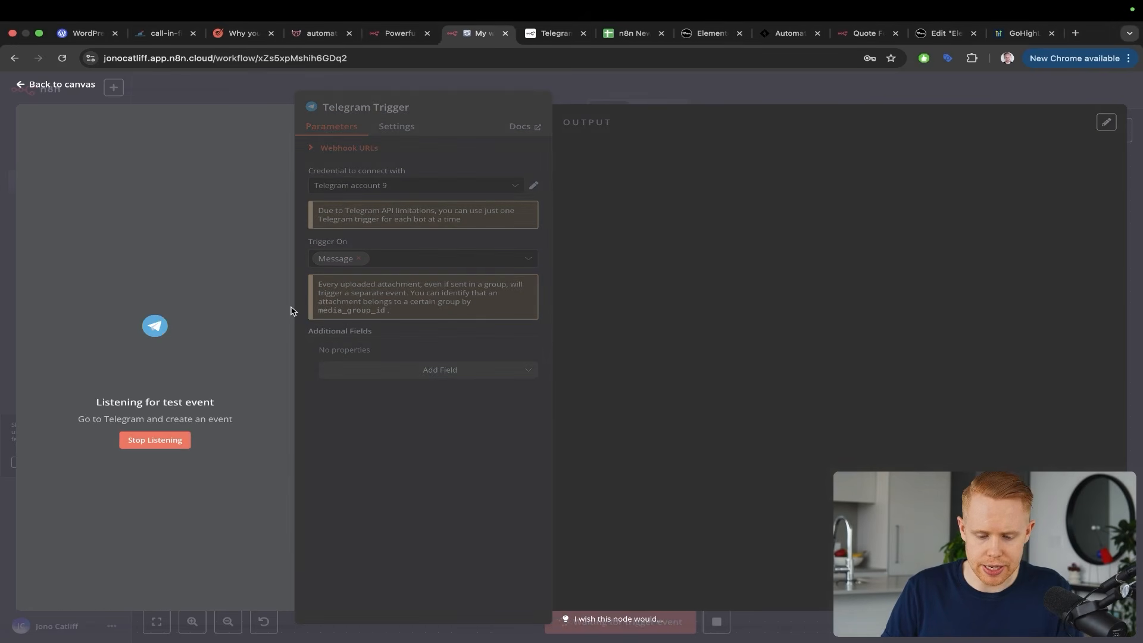
key(ctrl+Left)
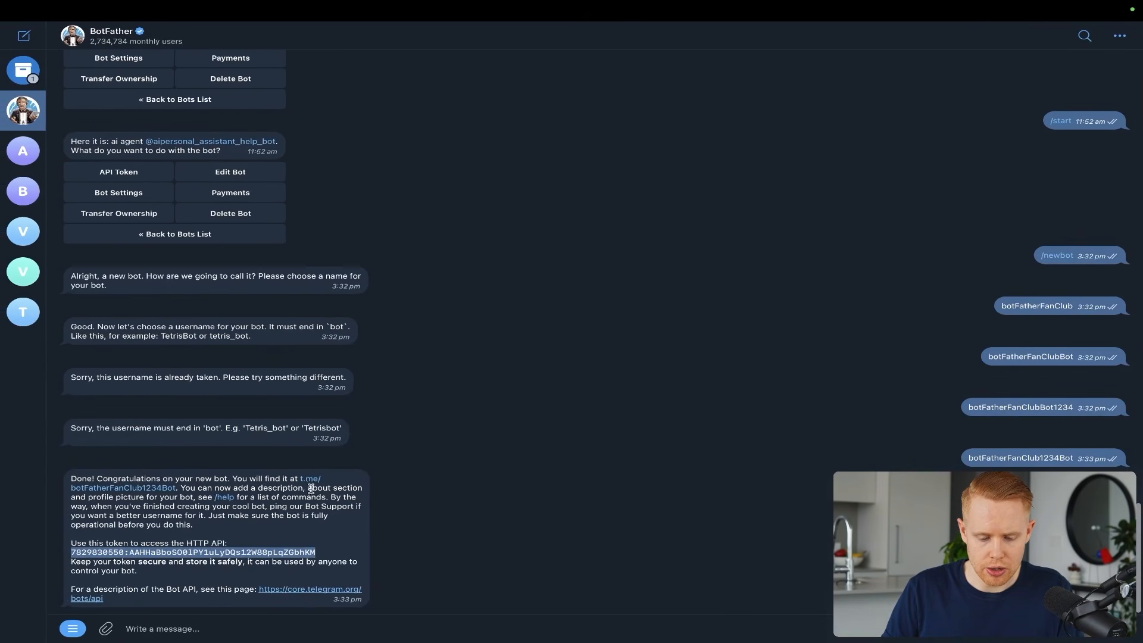
key(ctrl+s)
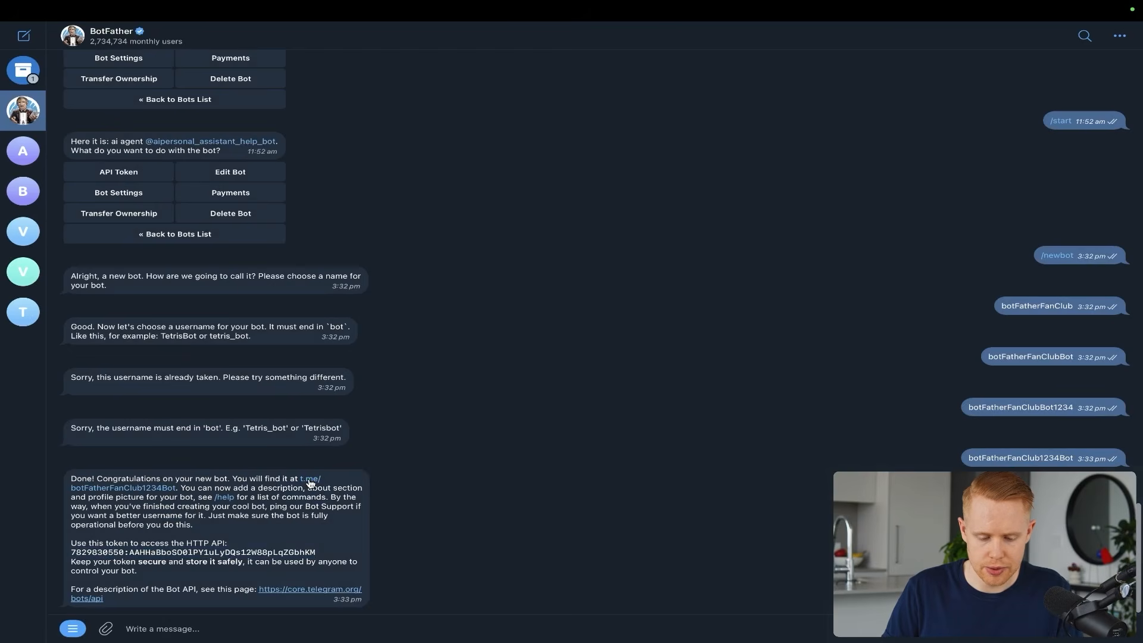
click(309, 483)
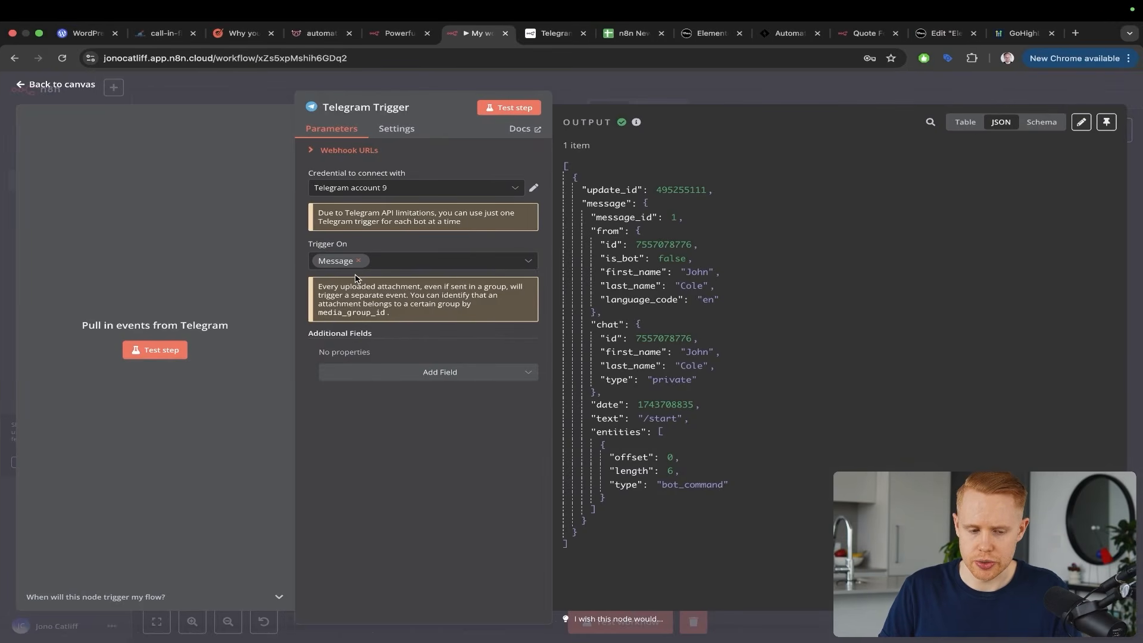
Copy the chat id from the Telegram Trigger's JSON output and return to the workflow canvas
key(ctrl+Left)
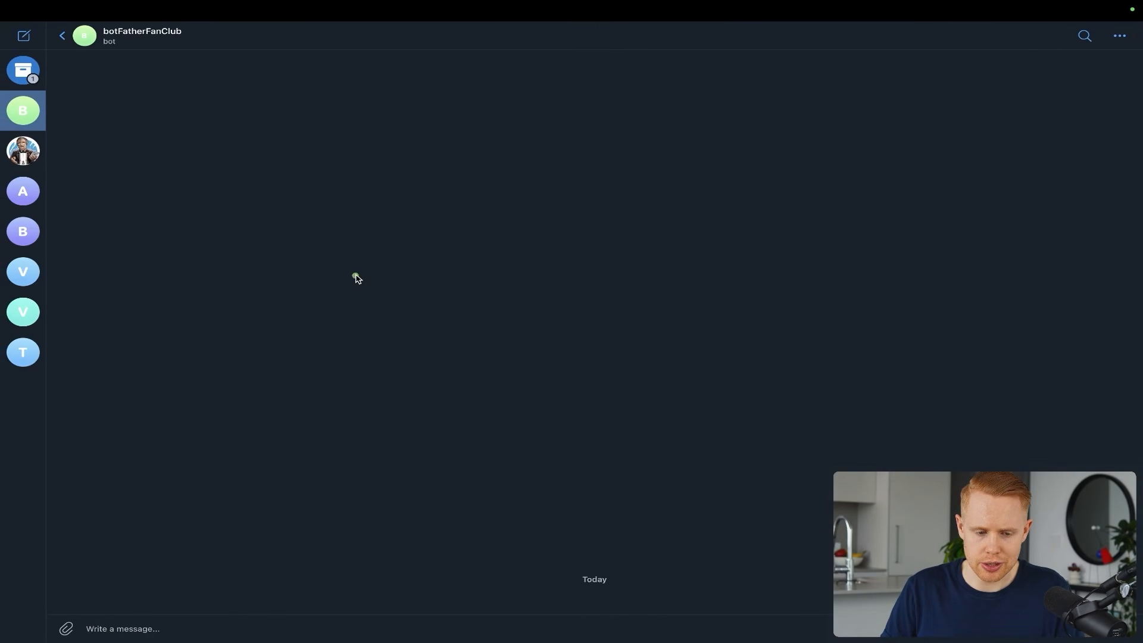
mouse_move(355, 274)
mouse_down()
mouse_move(202, 124)
mouse_move(150, 44)
mouse_up()
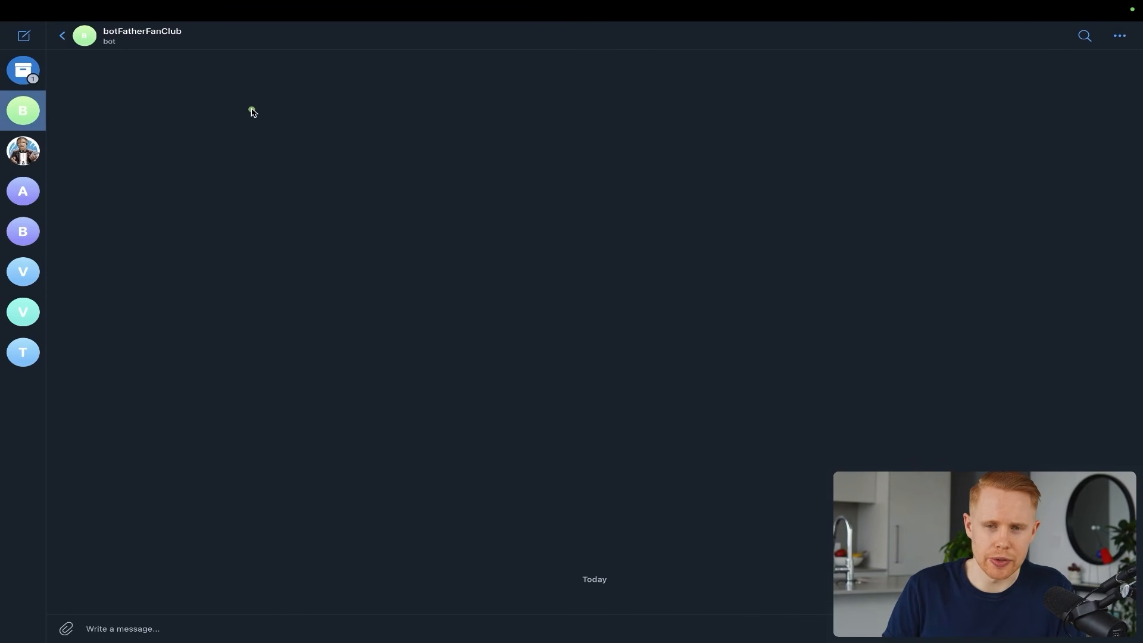
key(ctrl+Right)
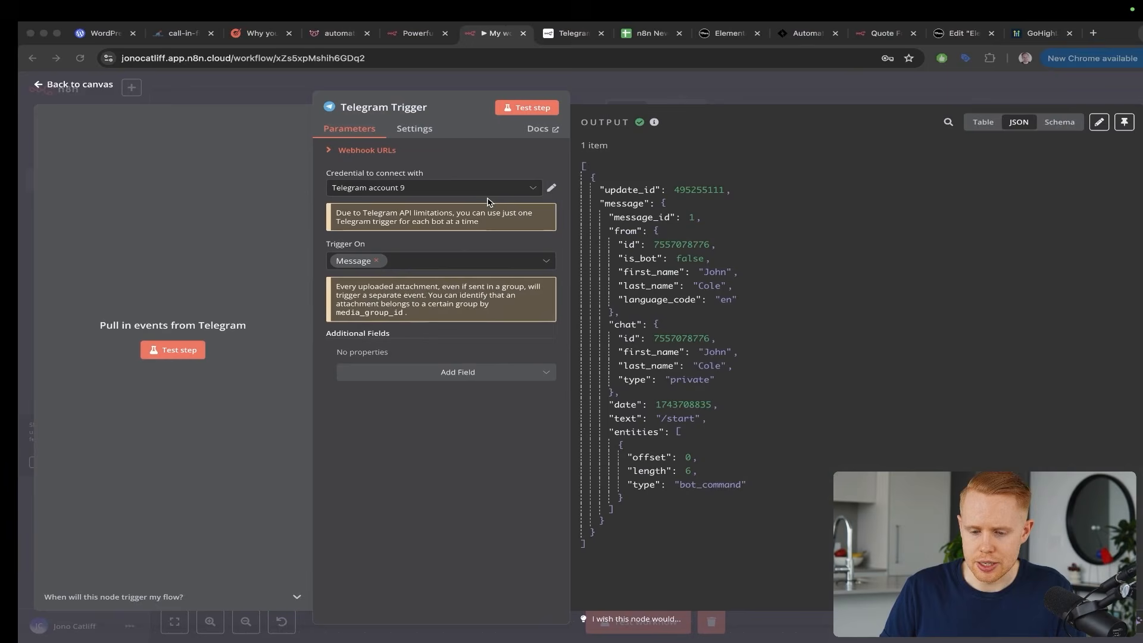
double_click(668, 341)
key(ctrl+Left)
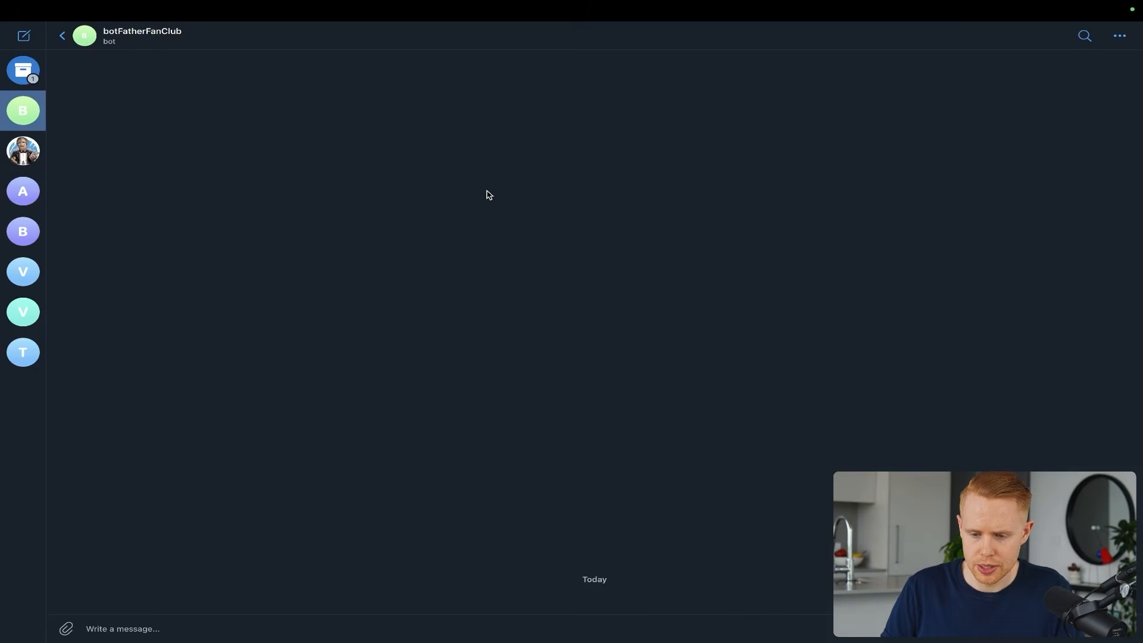
key(ctrl+Right)
click(1110, 96)
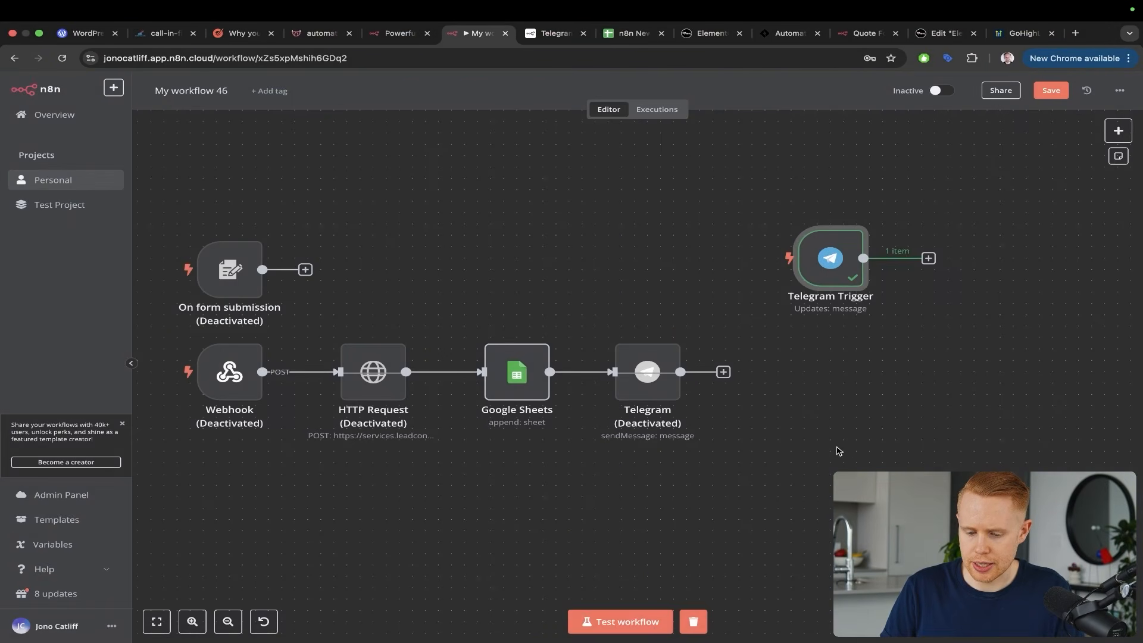
Deactivate the Telegram Trigger and paste the captured chat id into the Telegram node's Chat ID
click(821, 217)
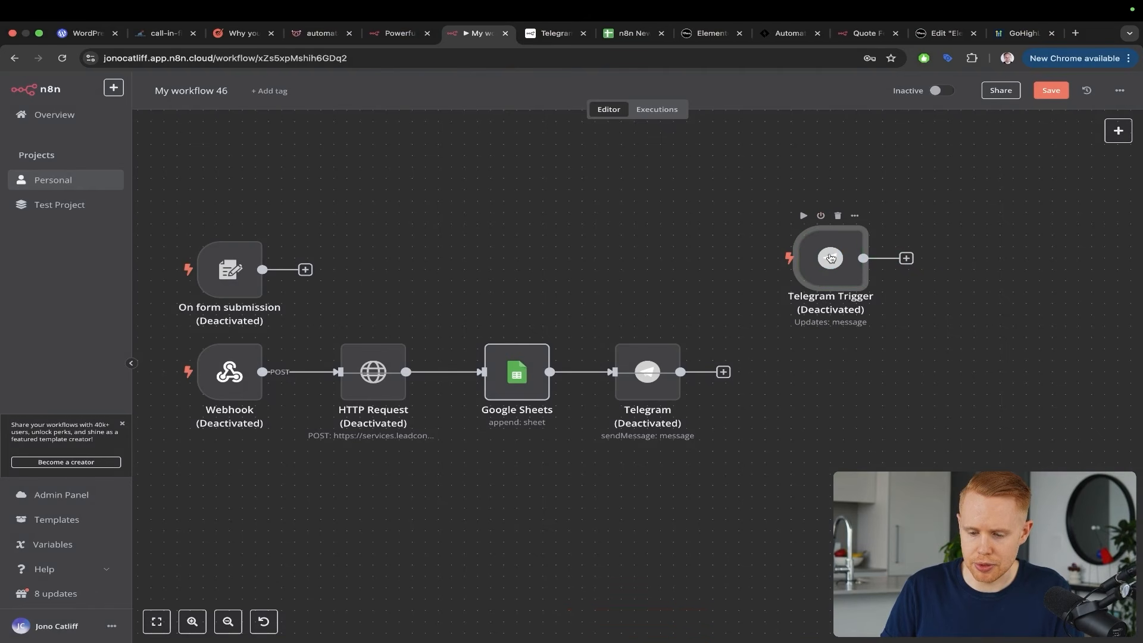
drag(833, 262, 650, 251)
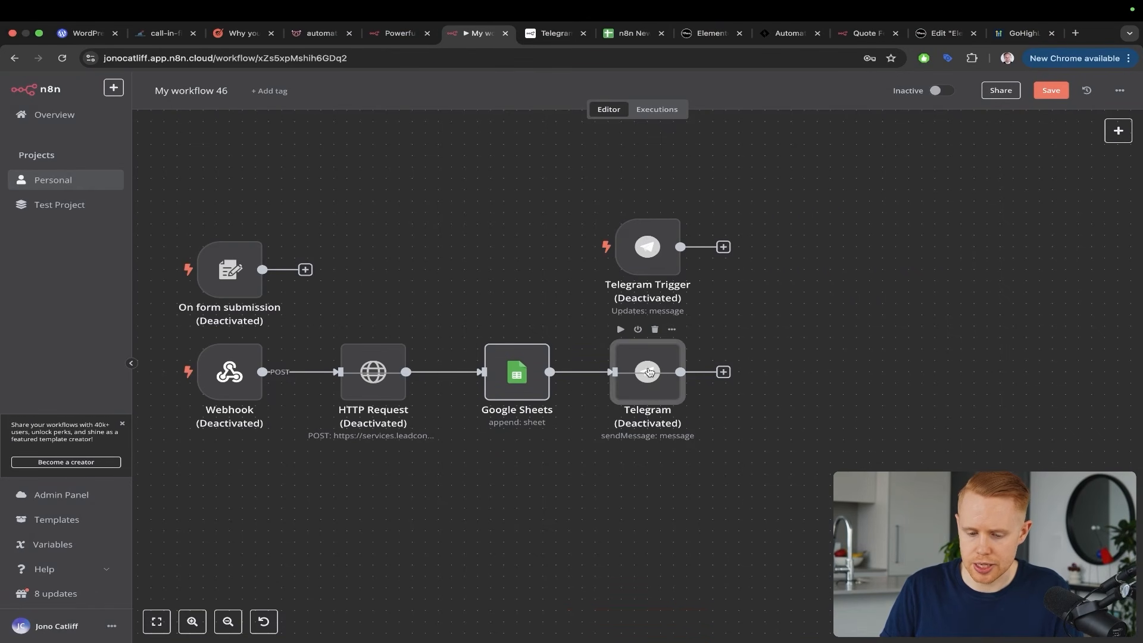
double_click(669, 380)
click(483, 279)
key(super+v)
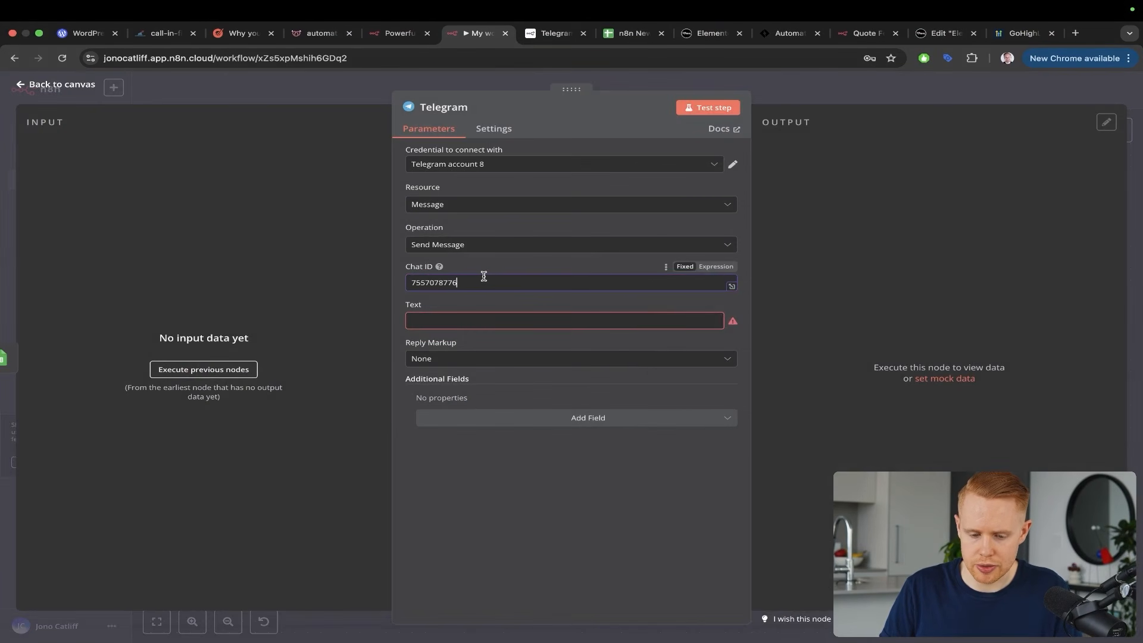
click(1135, 166)
Reactivate the Telegram message node and set its credential to Telegram account 9
mouse_move(636, 346)
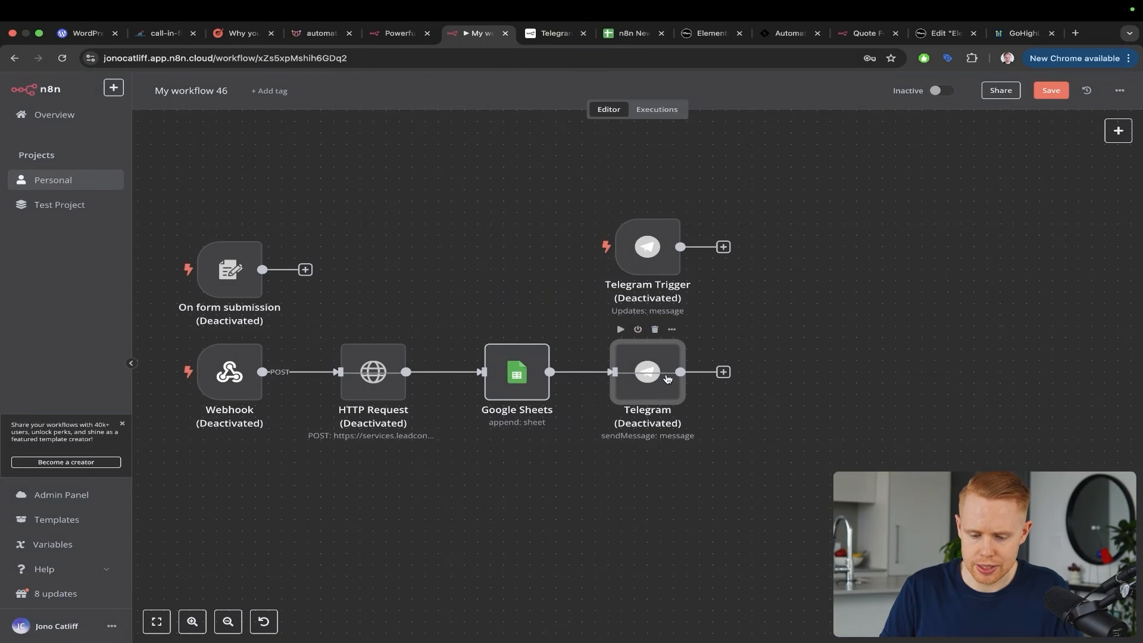
click(638, 331)
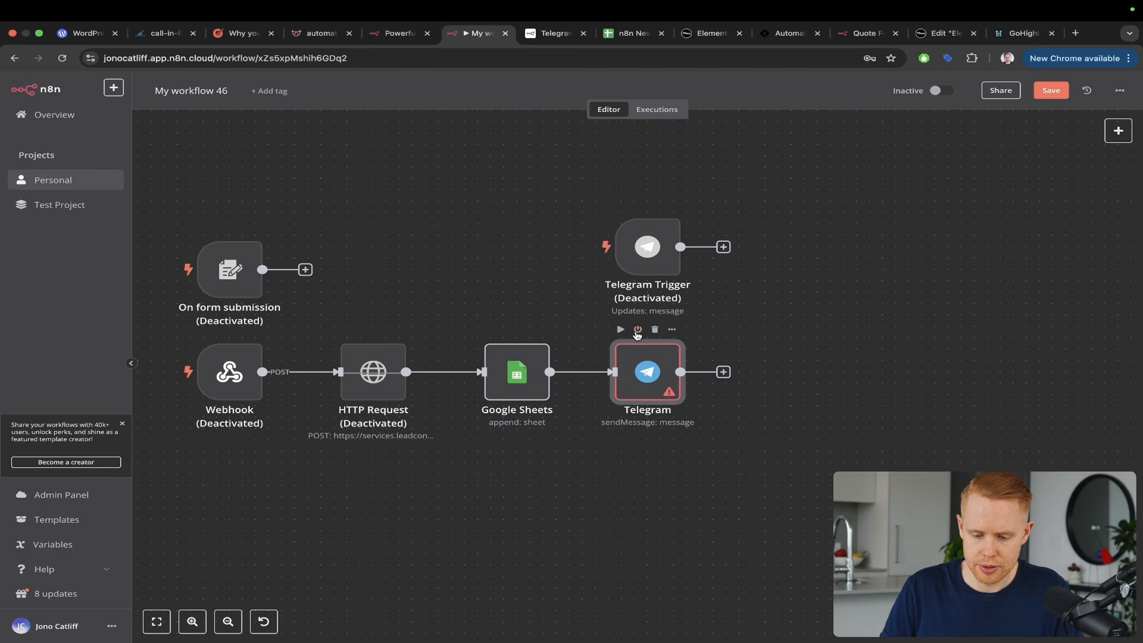
double_click(643, 358)
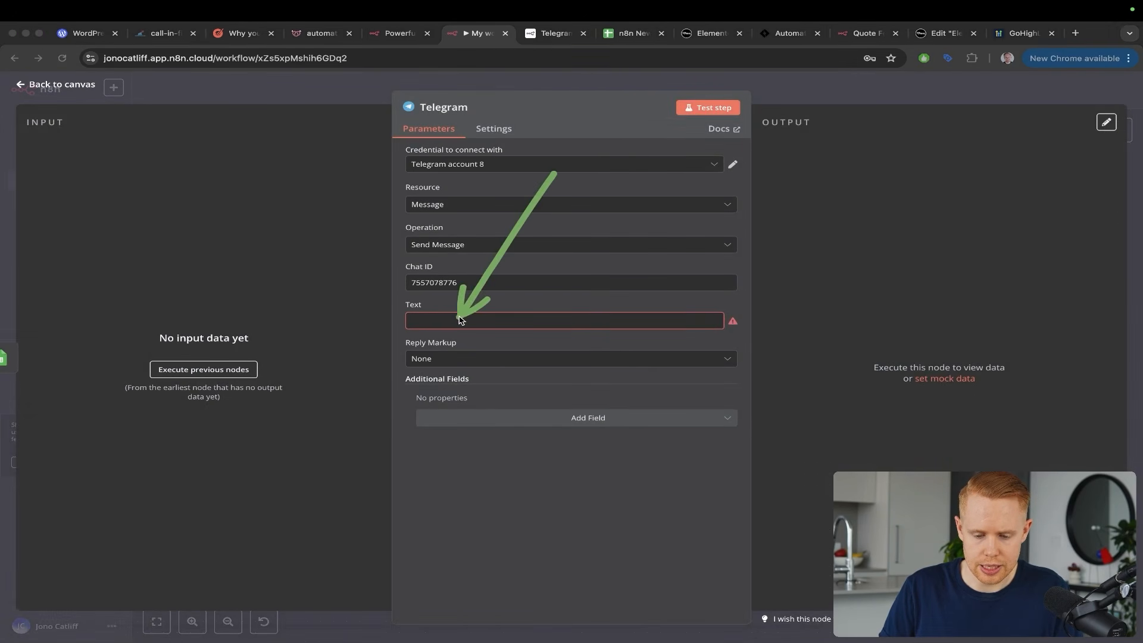
click(487, 171)
scroll(500, 285, down, 1)
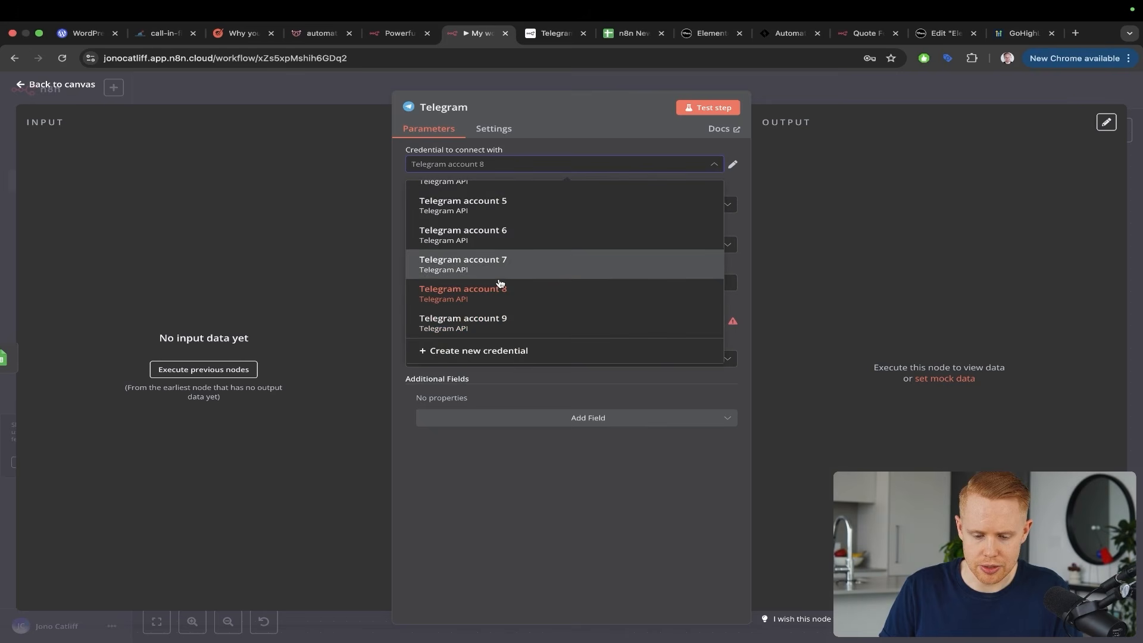
click(498, 316)
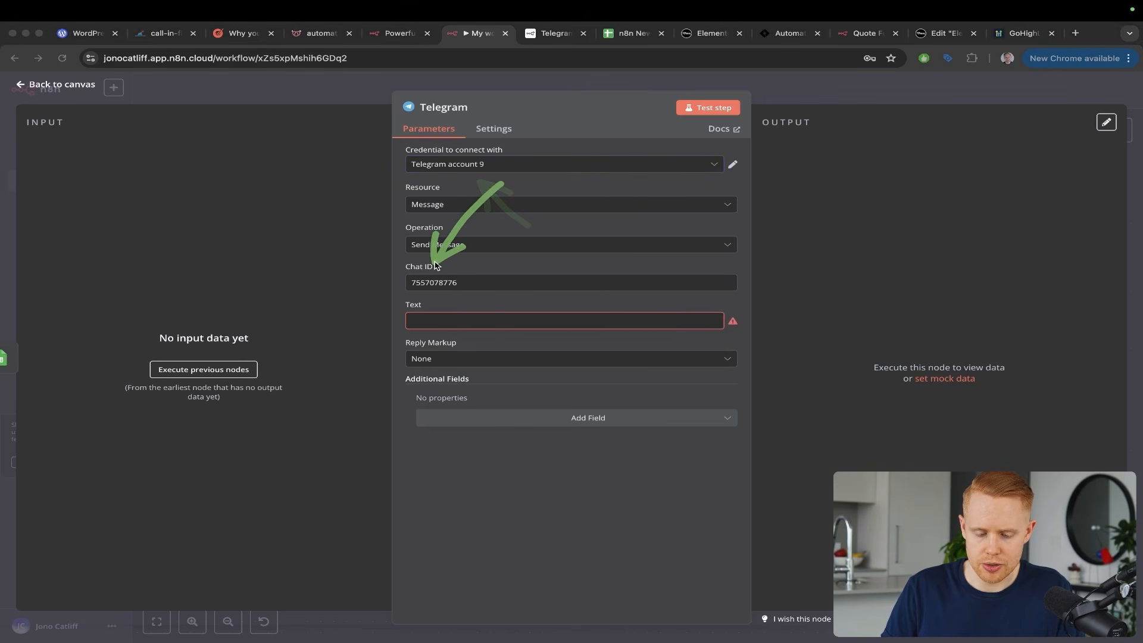
click(482, 165)
click(859, 249)
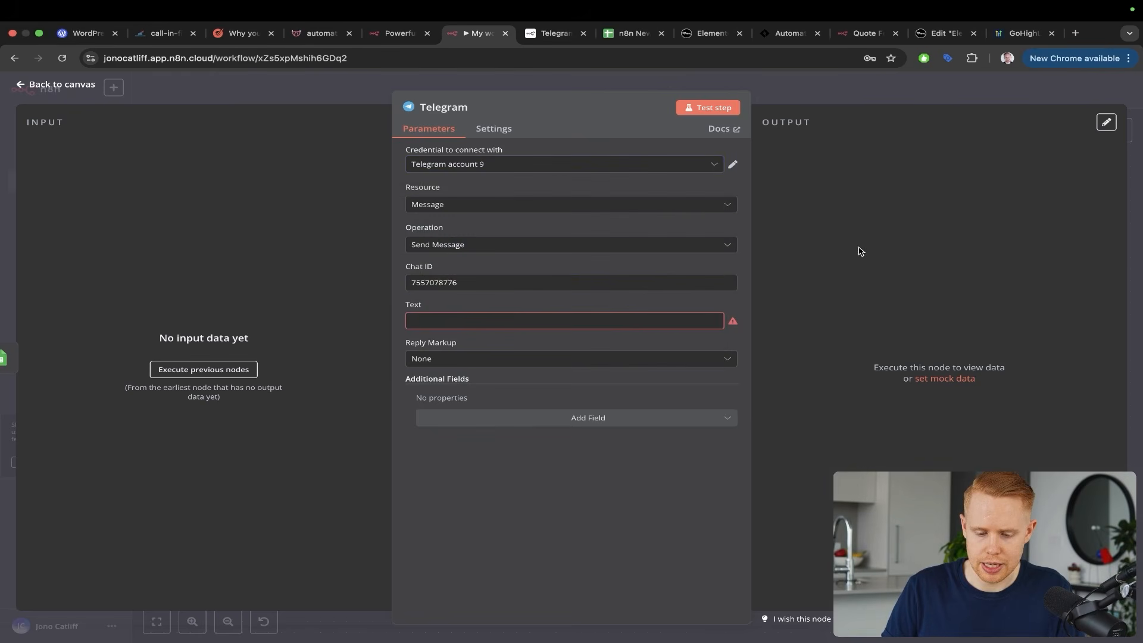
Start the message text with 'New Lead' and switch it to expression mode
click(476, 322)
text(New Lead)
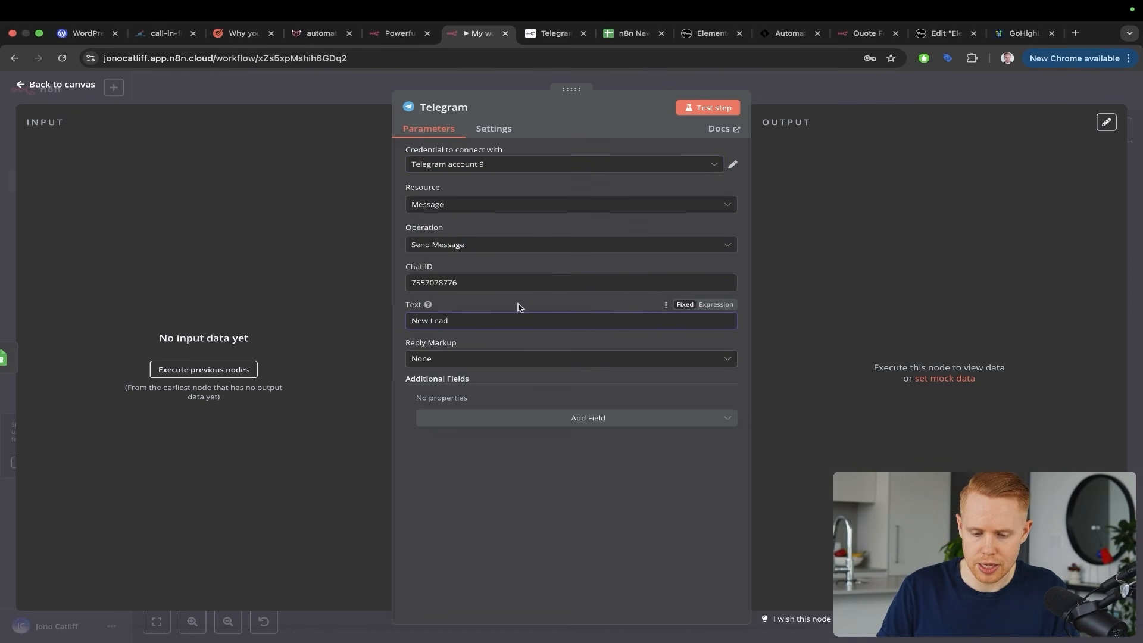
key(F1)
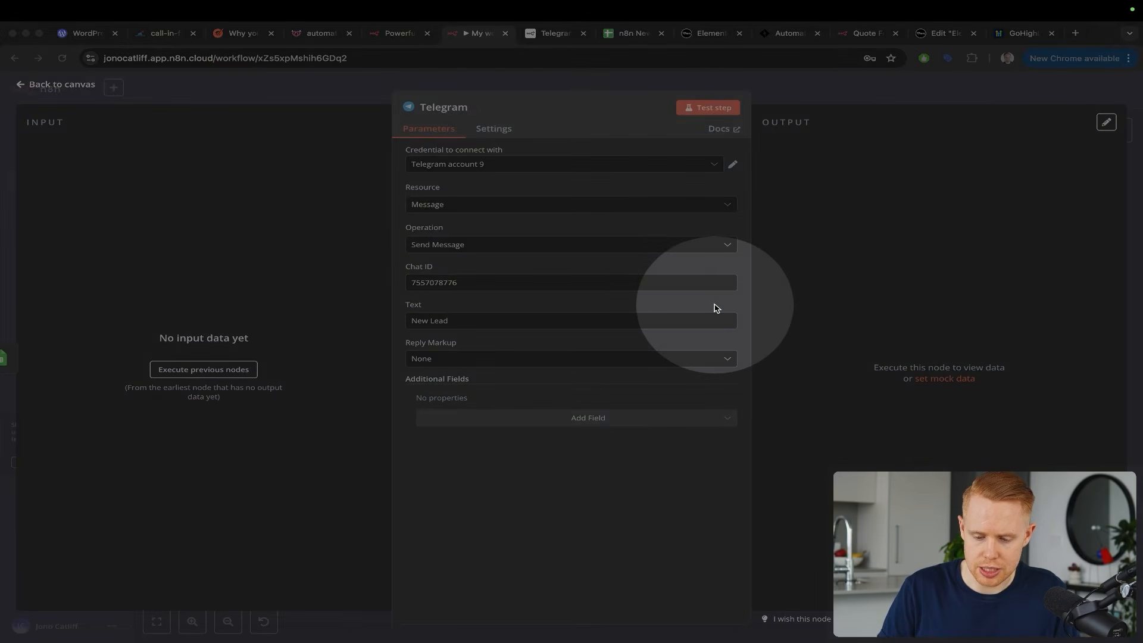
key(F1)
click(716, 304)
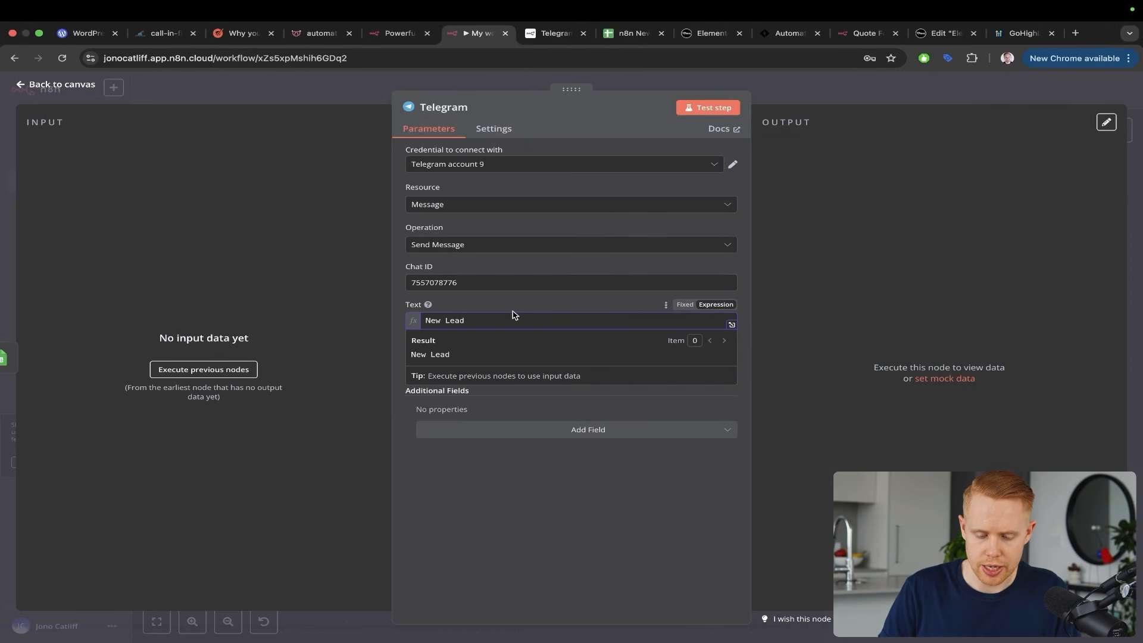
Add 'Name:', 'Email:' and 'Phone:' on separate lines below New Lead
key(Return)
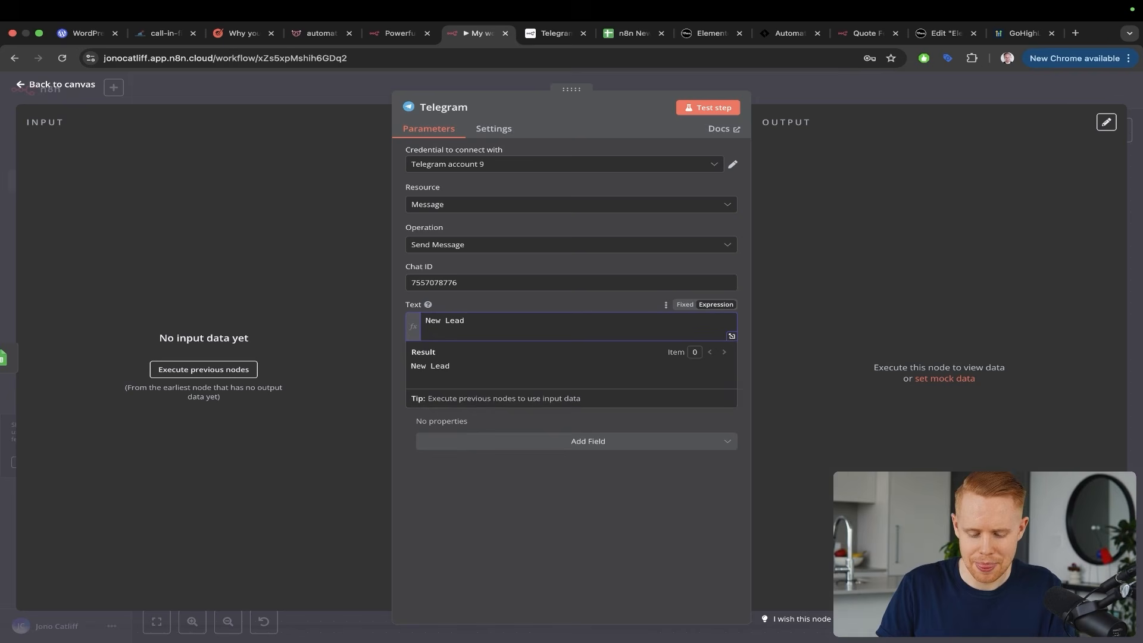
text(Name:)
key(Return)
text(Email)
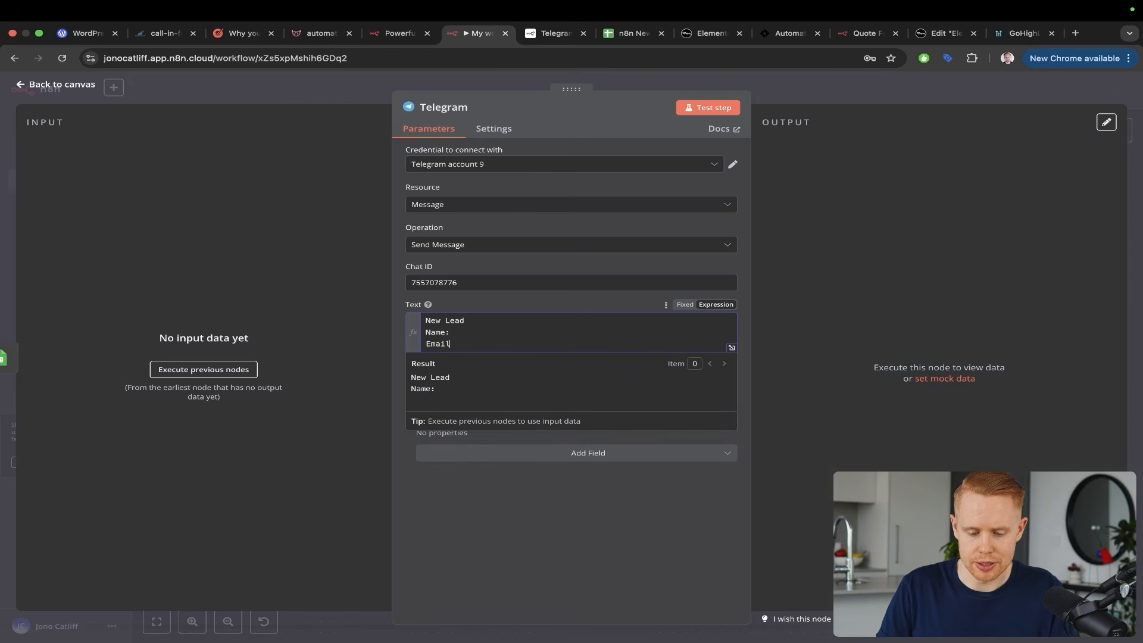
text(:)
key(Return)
text(Pho)
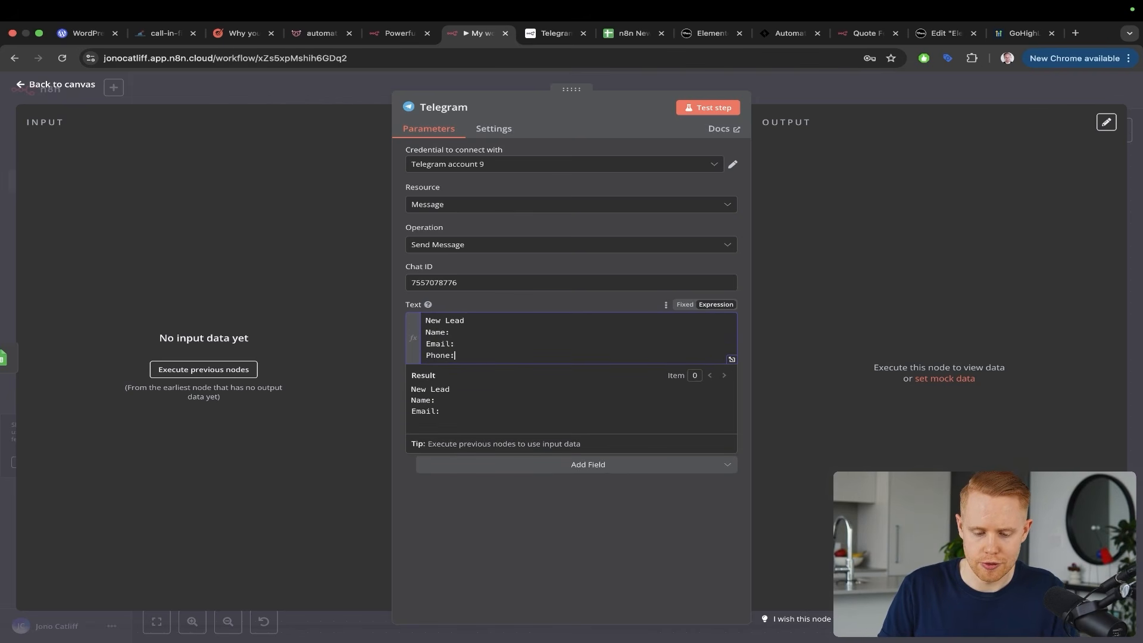
key(alt+Tab)
mouse_move(483, 241)
mouse_down()
mouse_move(491, 271)
mouse_move(458, 322)
mouse_move(465, 345)
mouse_up()
key(Escape)
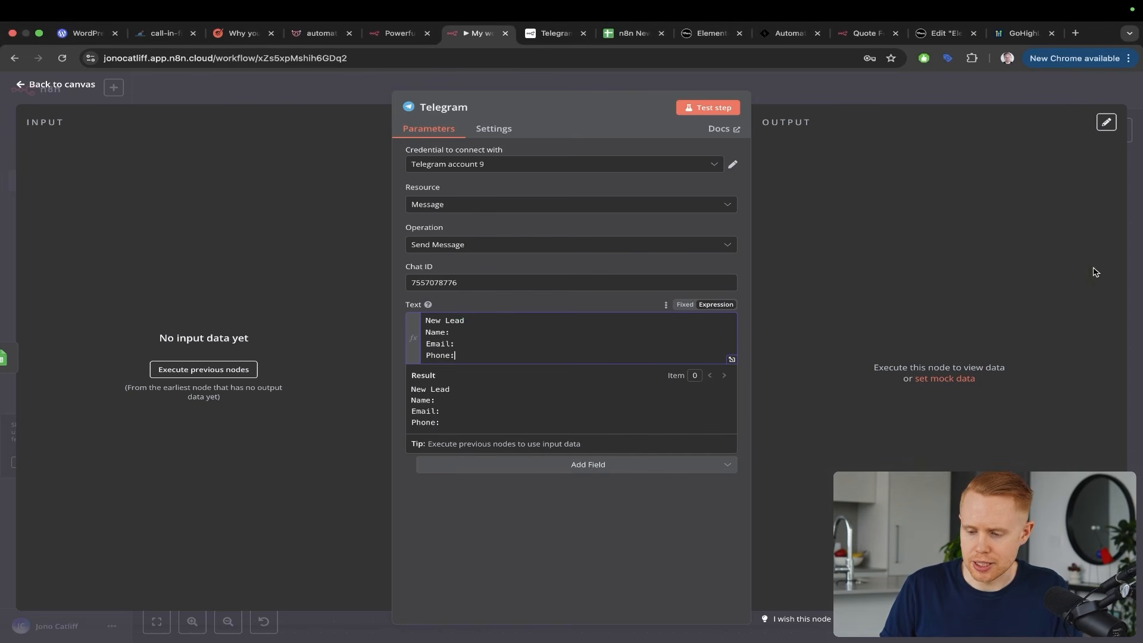
Save the workflow, reactivate the Webhook node, and start a test run awaiting a form submission
click(1141, 260)
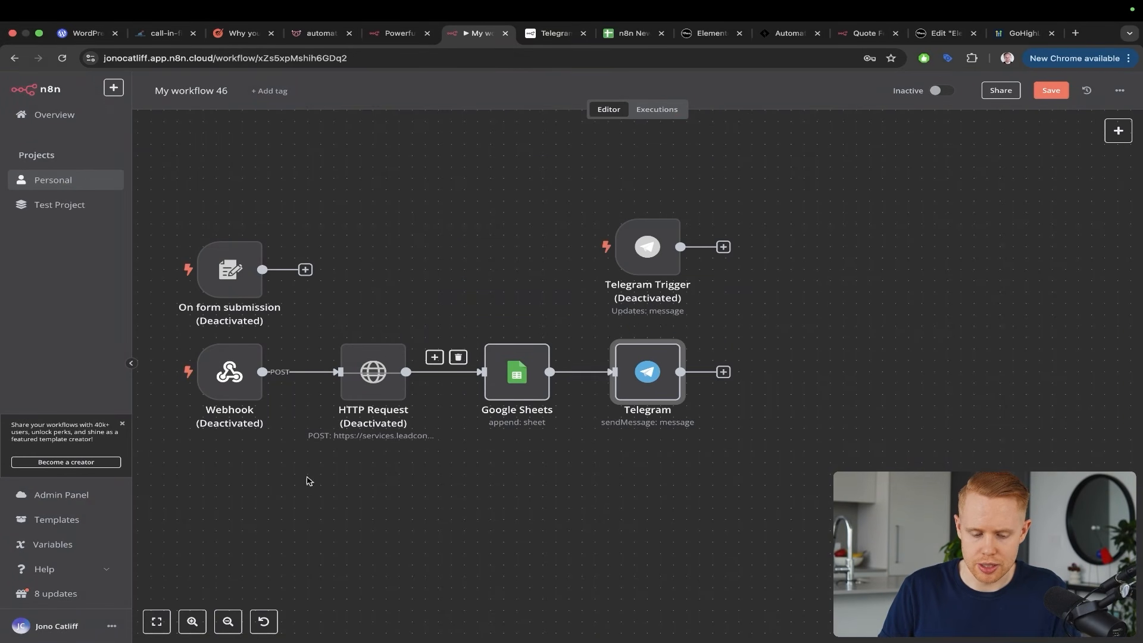
scroll(366, 531, left, 5)
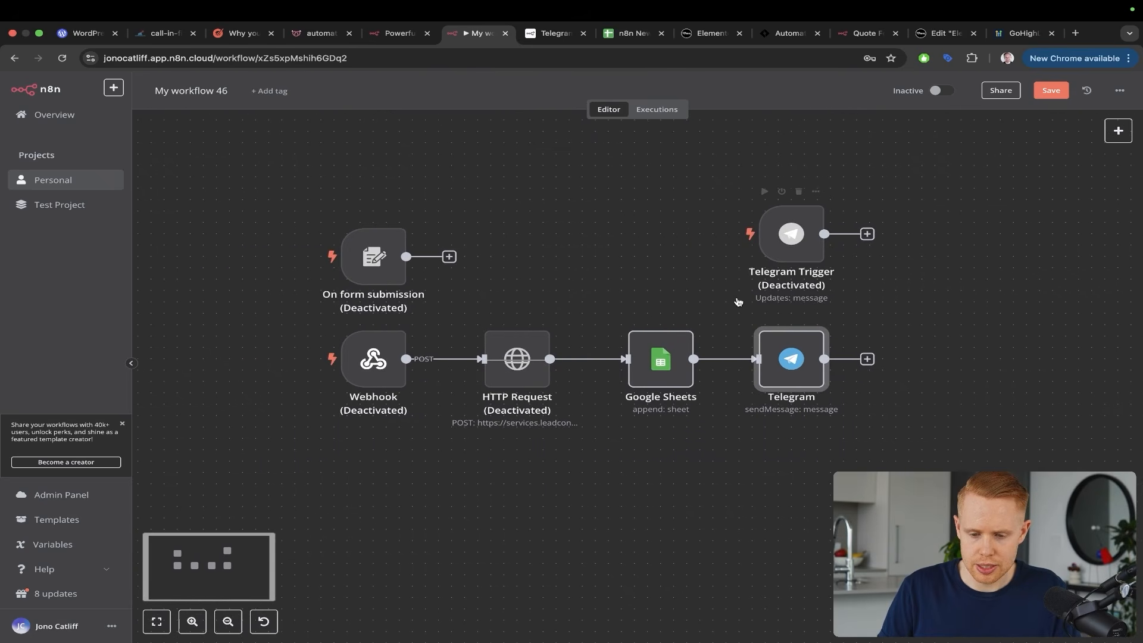
click(1050, 91)
scroll(743, 294, down, 2)
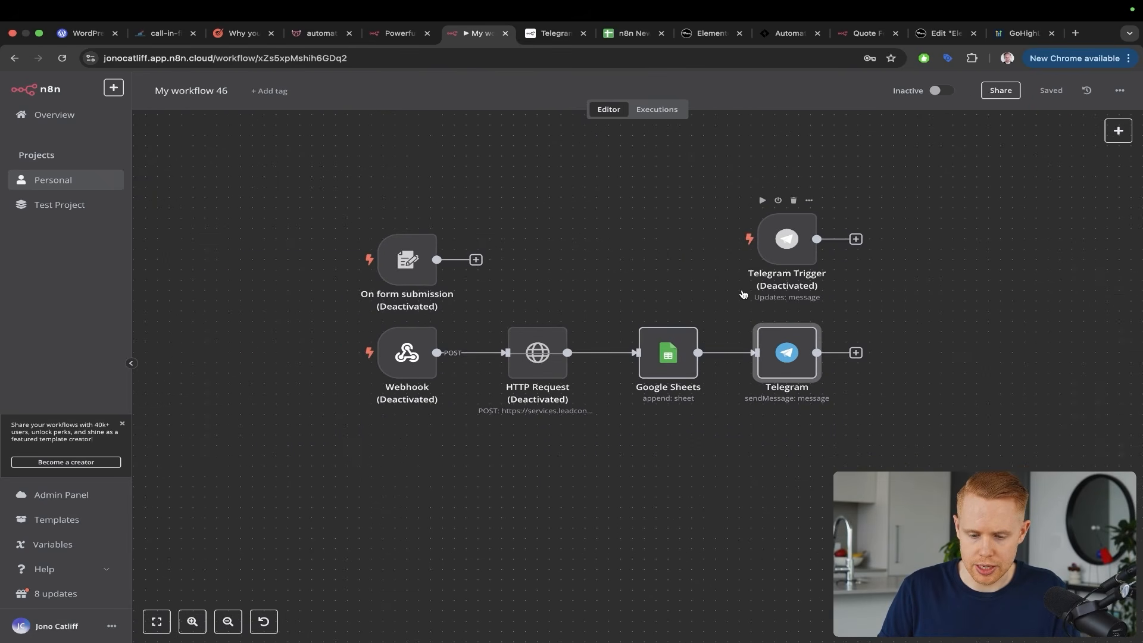
click(399, 315)
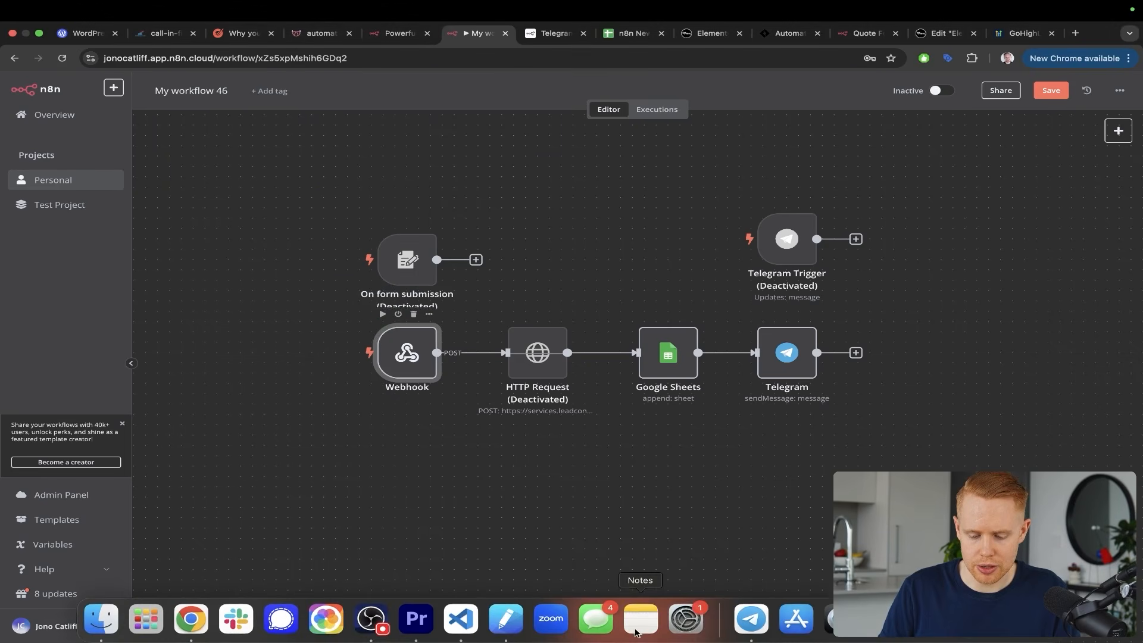
click(619, 622)
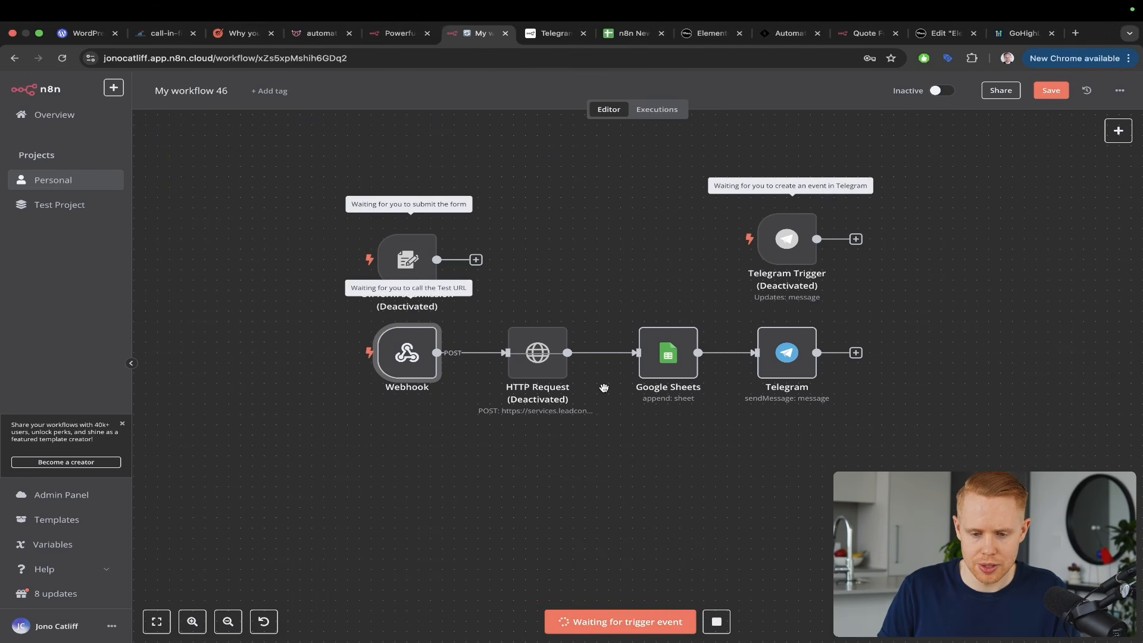
key(ctrl+Tab)
key(ctrl+Tab)
key(ctrl+Tab)
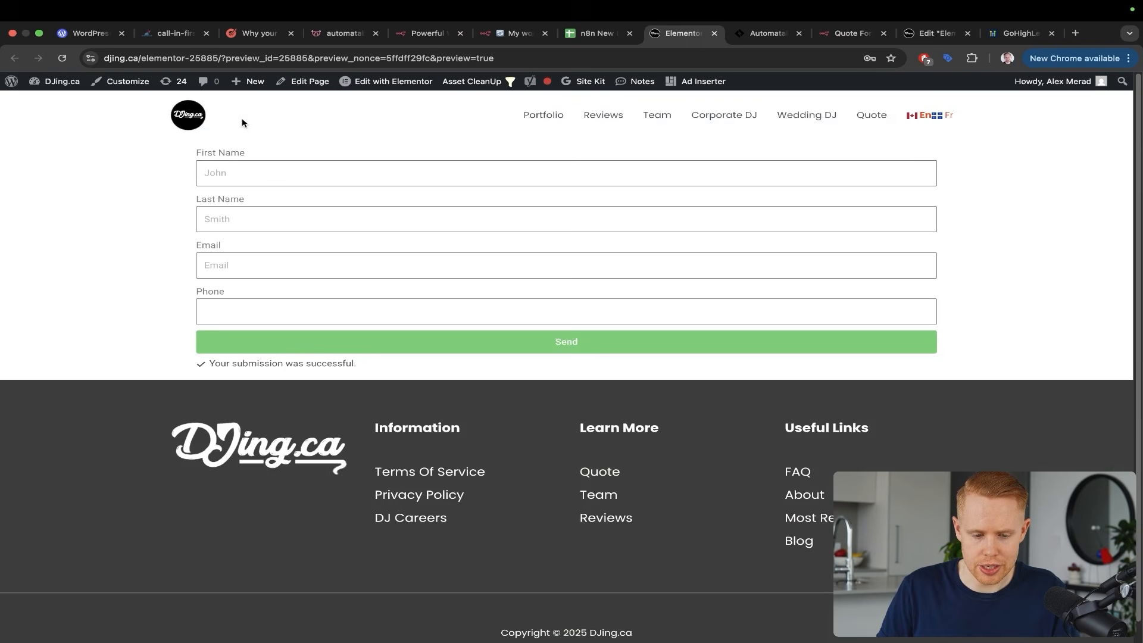
Fill the Elementor lead form with a test first name, last name, email and phone, and submit it
click(220, 172)
key(Tab)
text(Co)
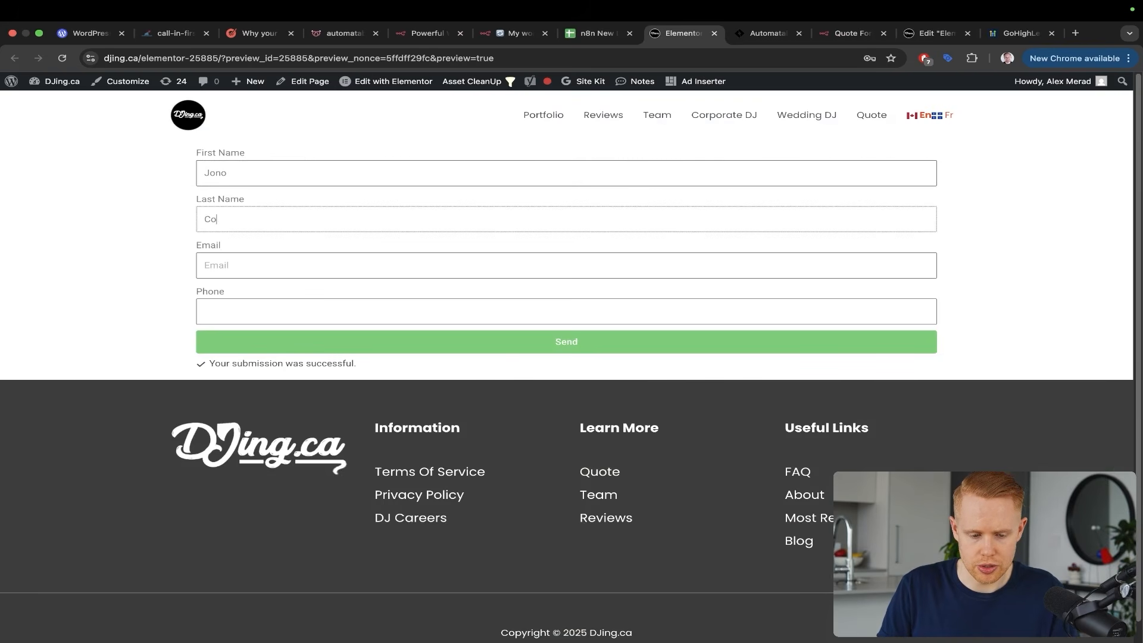
key(Tab)
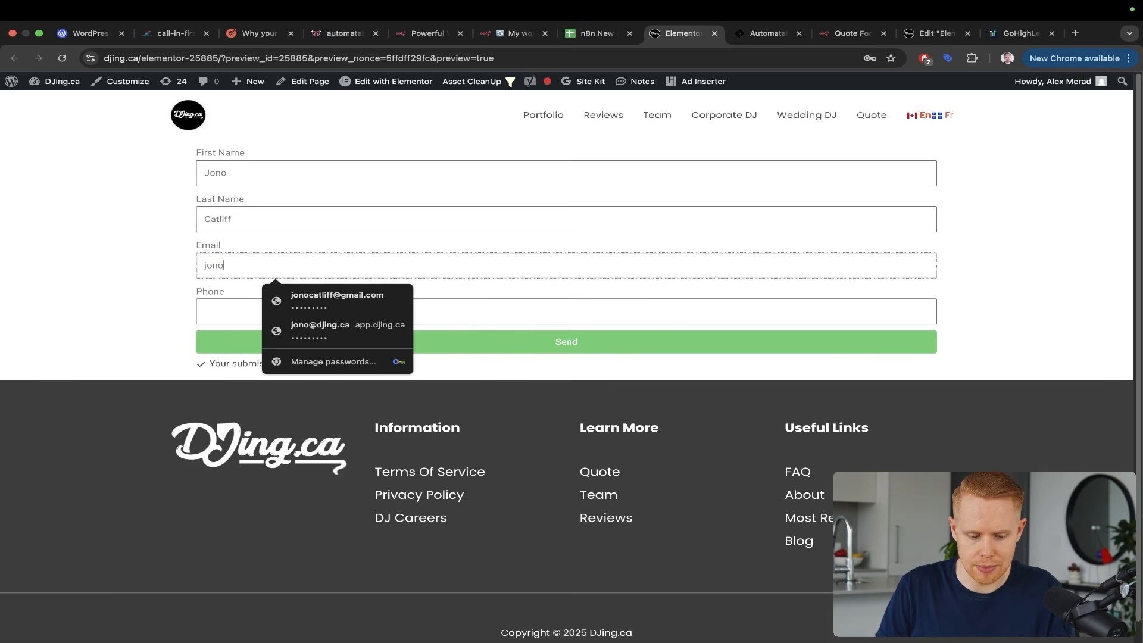
key(Tab)
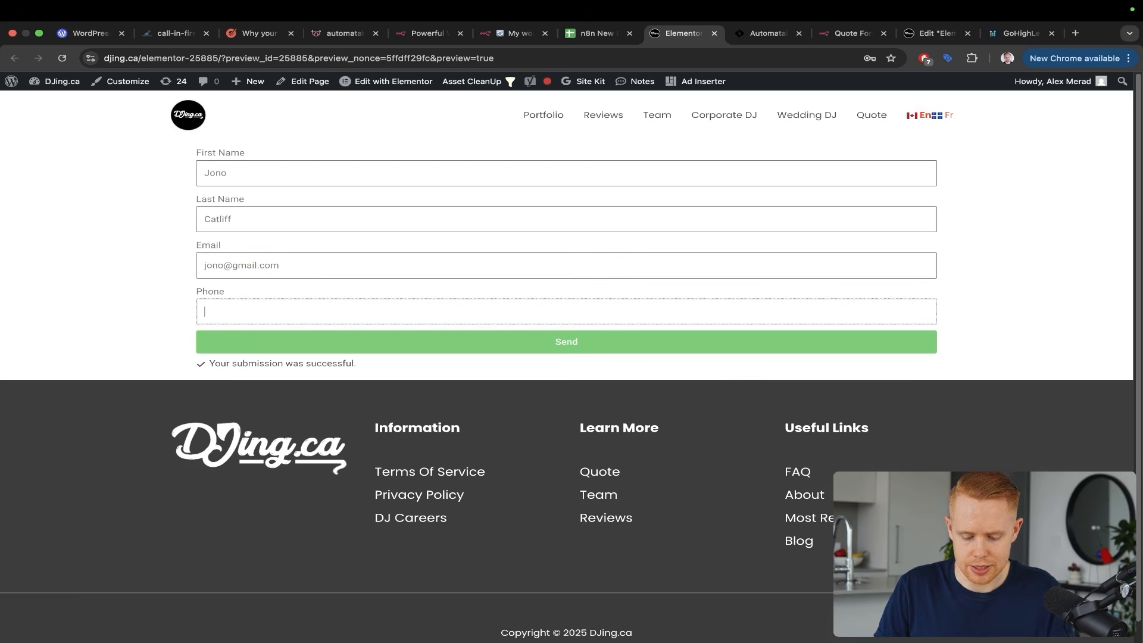
text(+)
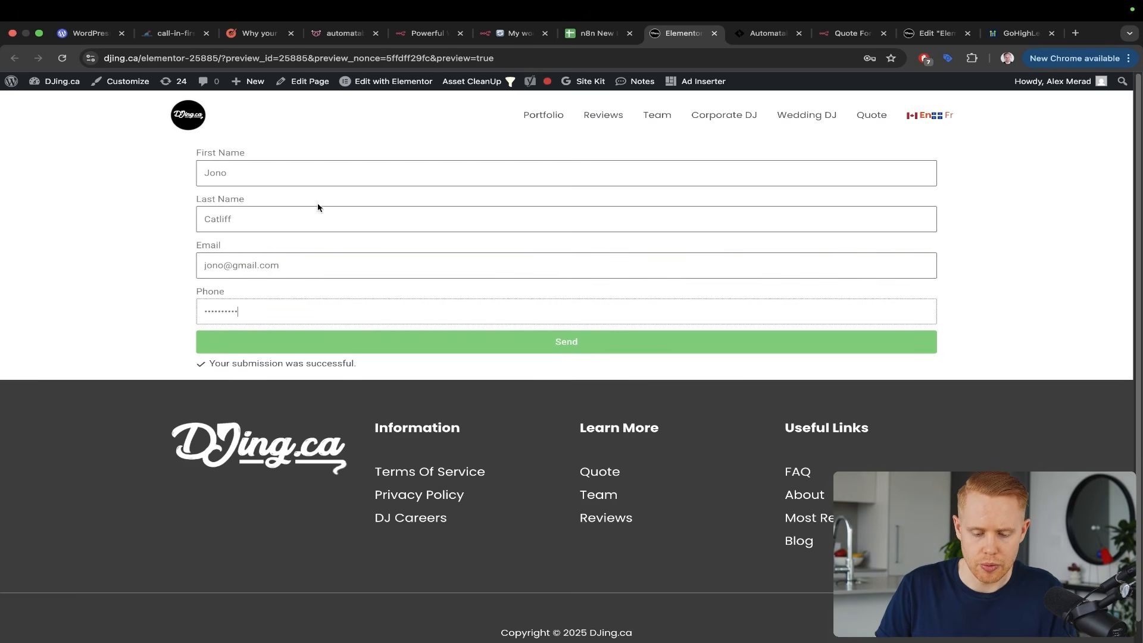
key(ctrl+shift+Tab)
key(ctrl+shift+Tab)
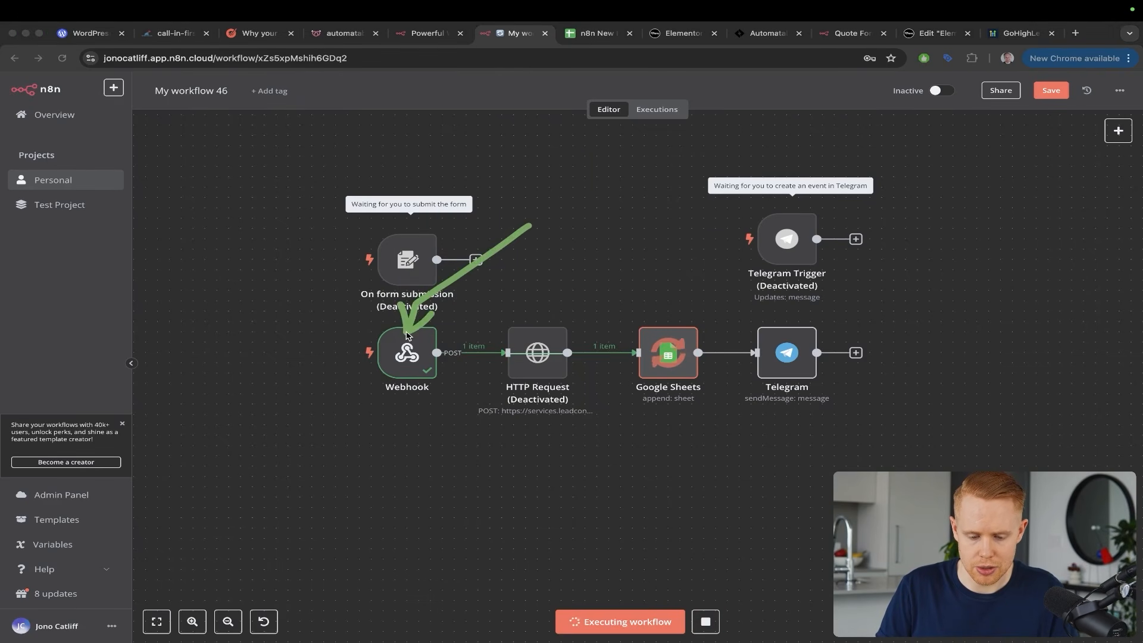
Inspect the Webhook's received JSON, then confirm Webhook, Google Sheets and Telegram each passed one item
double_click(409, 355)
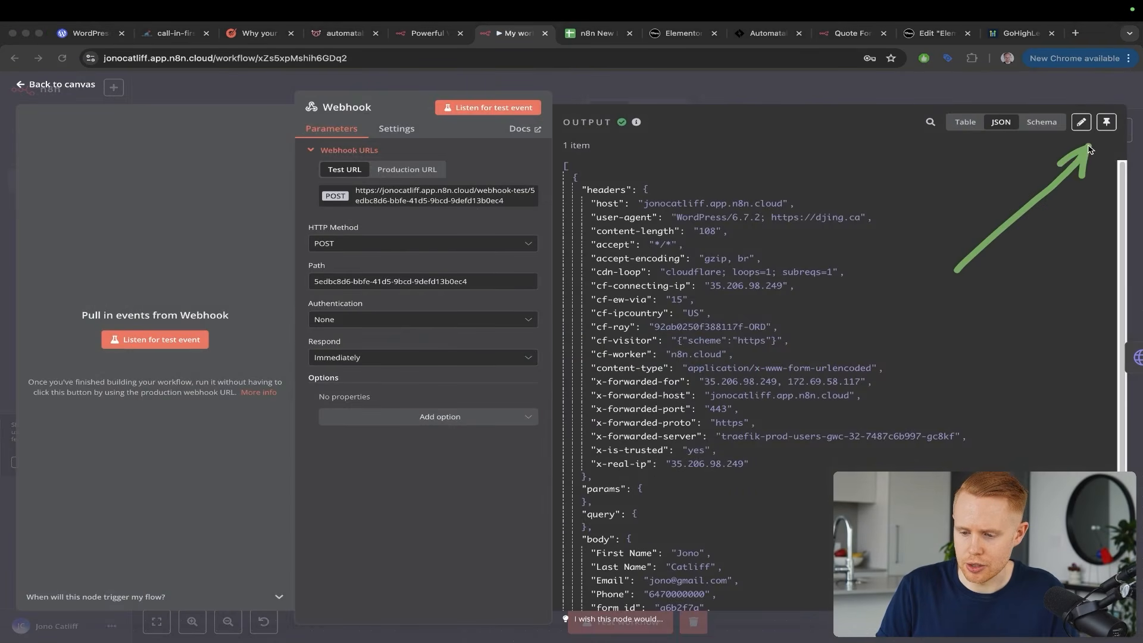
key(Escape)
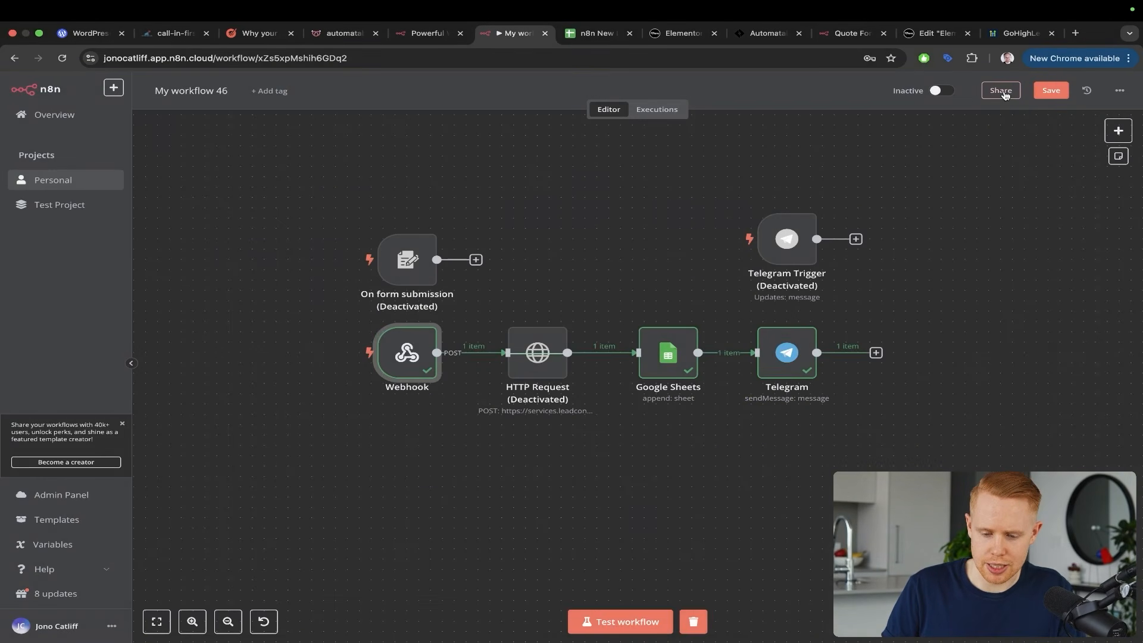
drag(598, 218, 428, 332)
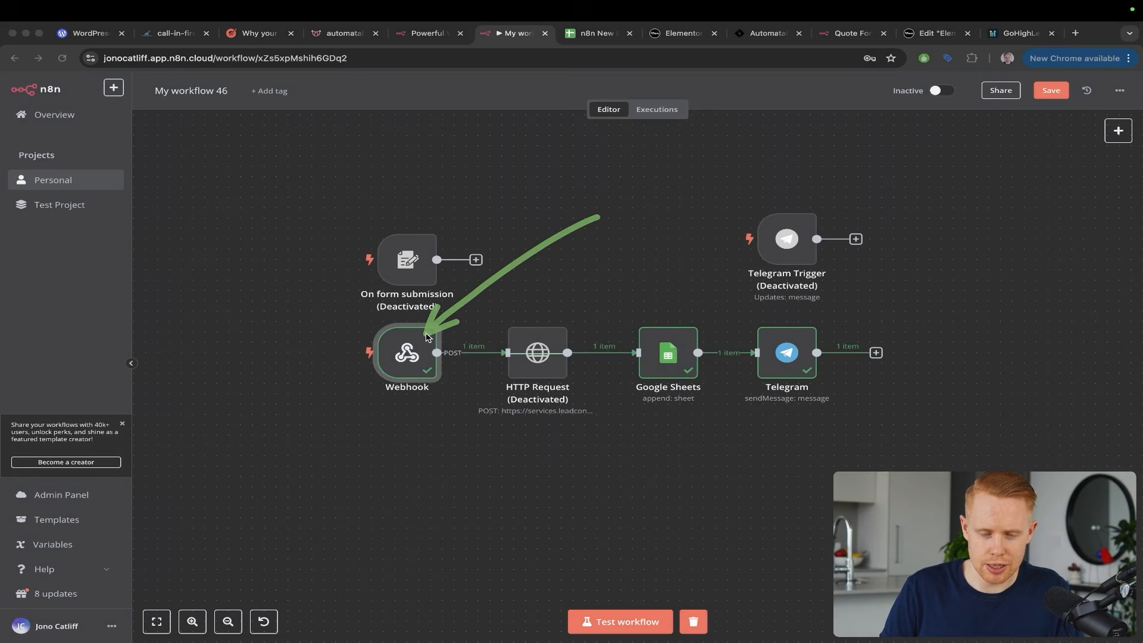
mouse_move(601, 228)
mouse_down()
mouse_move(732, 285)
mouse_move(767, 322)
mouse_up()
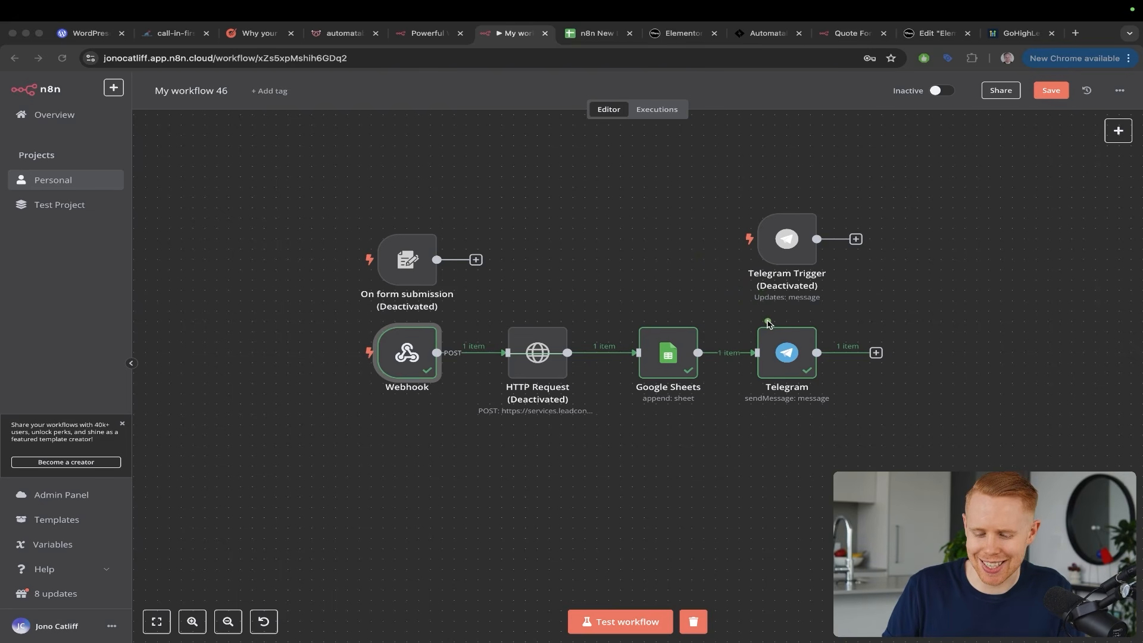
mouse_move(724, 203)
mouse_down()
mouse_move(688, 301)
mouse_move(759, 356)
mouse_up()
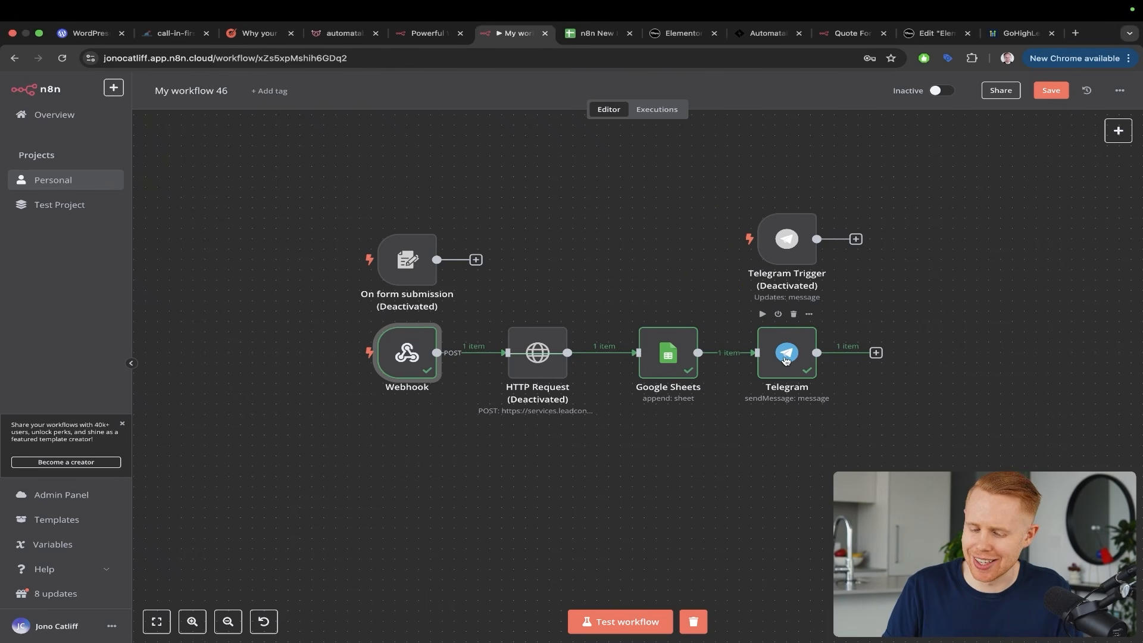
Insert the Webhook's First Name, Last Name, Email and Phone fields into the Telegram message lines
double_click(784, 360)
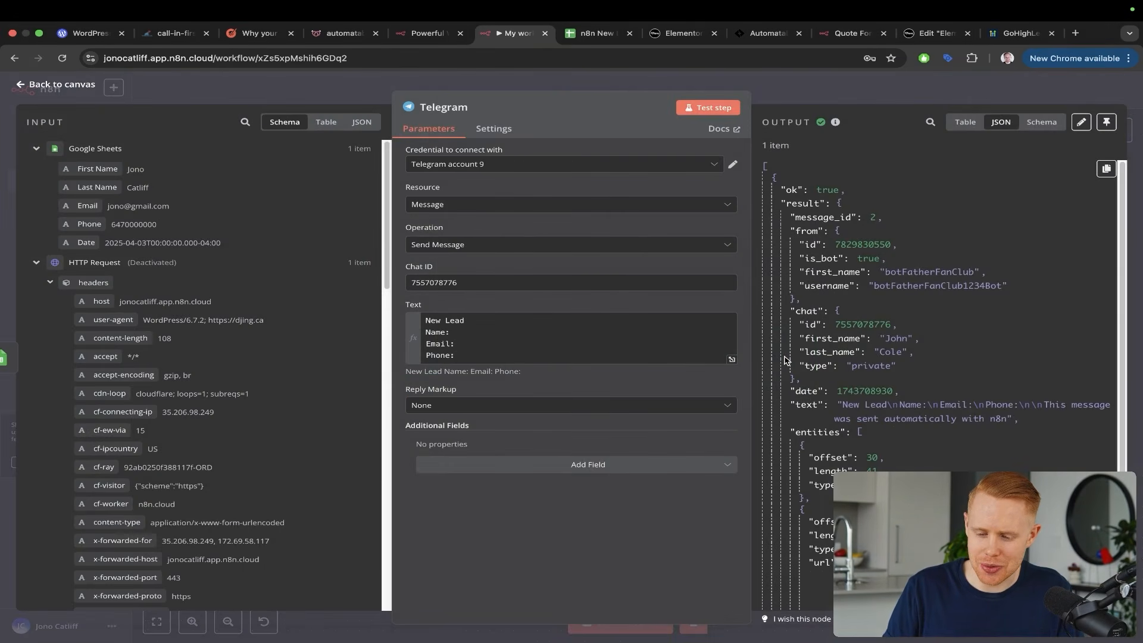
click(514, 333)
scroll(293, 342, down, 5)
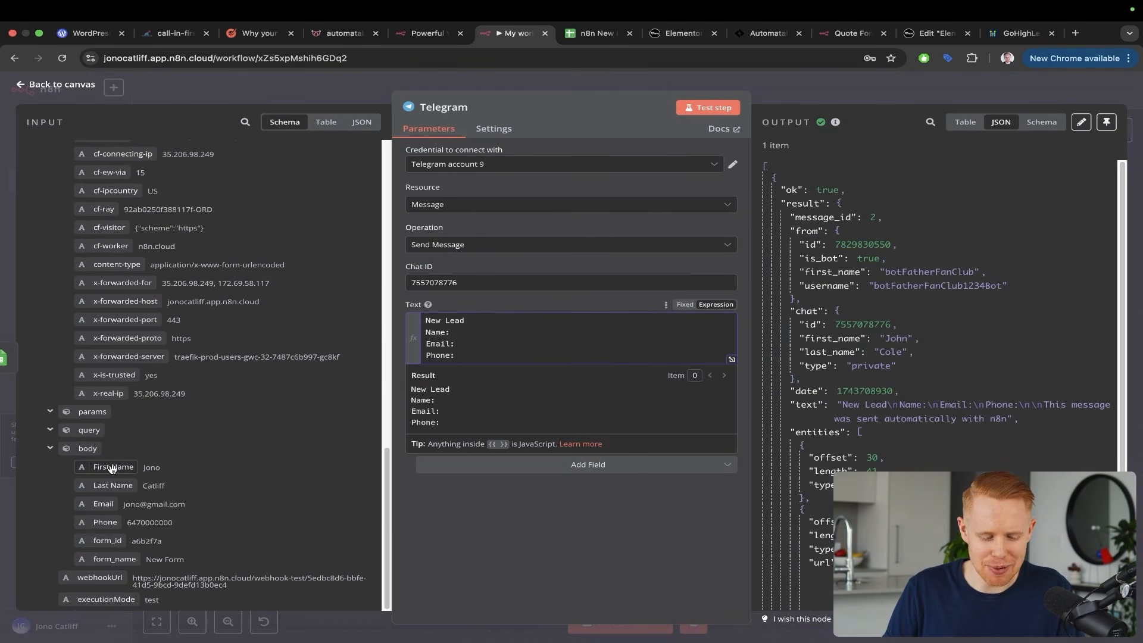
drag(111, 468, 496, 331)
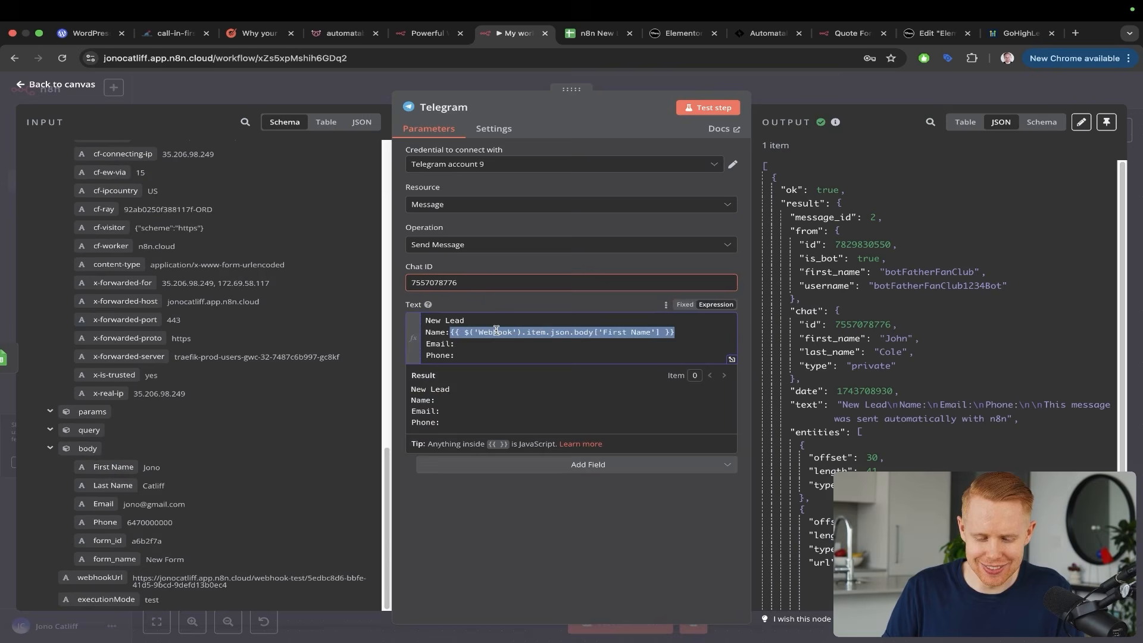
click(451, 332)
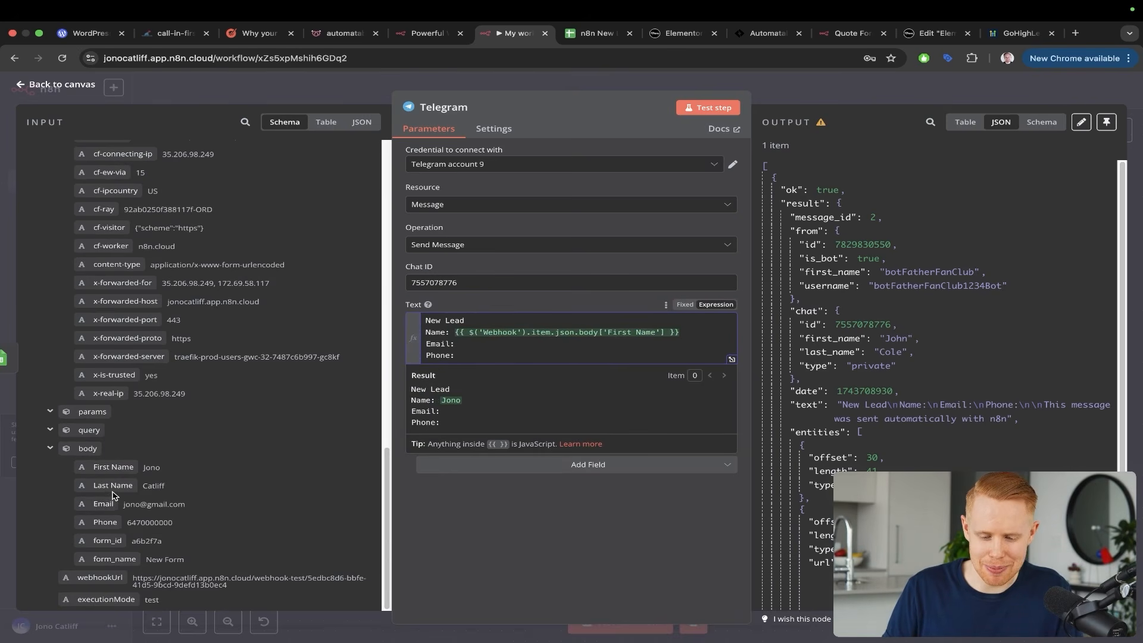
drag(113, 486, 686, 329)
click(681, 328)
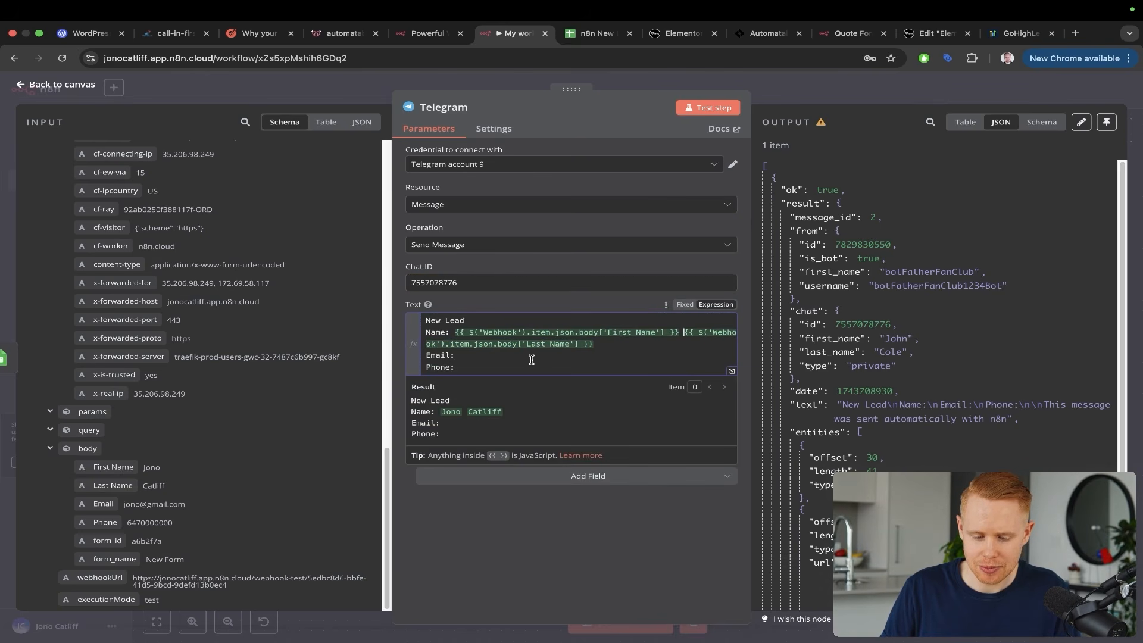
drag(104, 505, 559, 358)
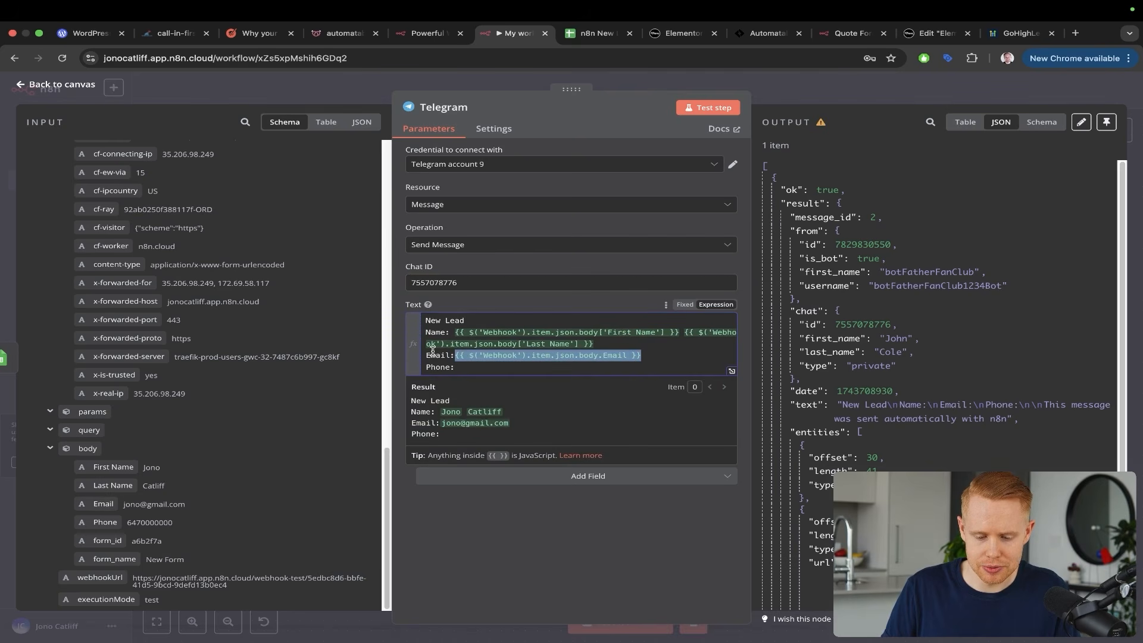
click(456, 352)
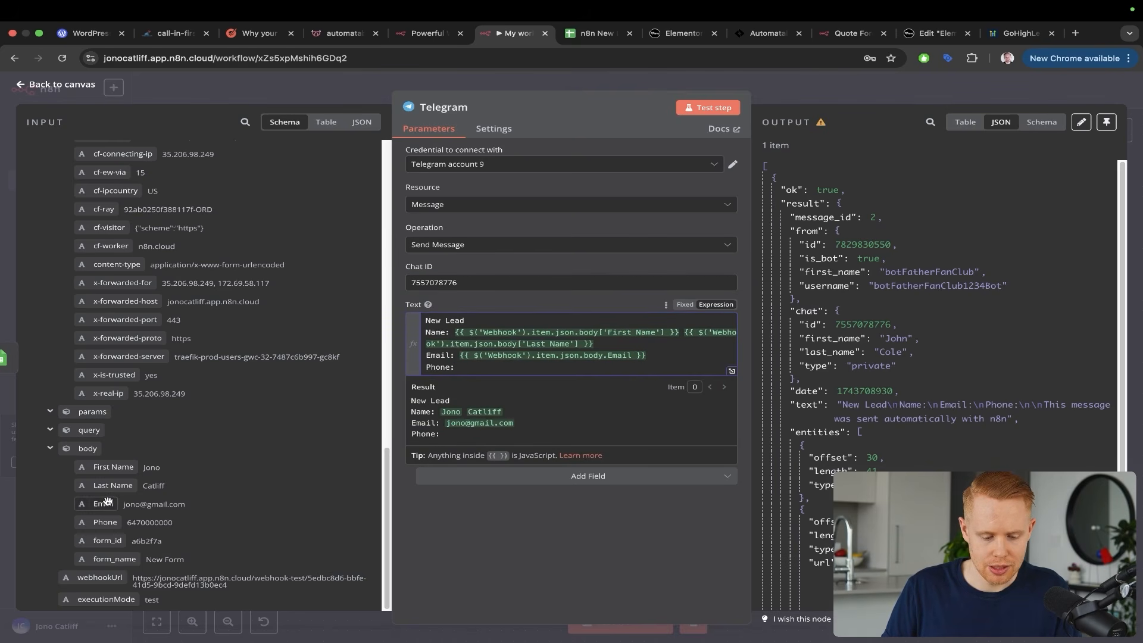
drag(104, 523, 456, 367)
click(456, 366)
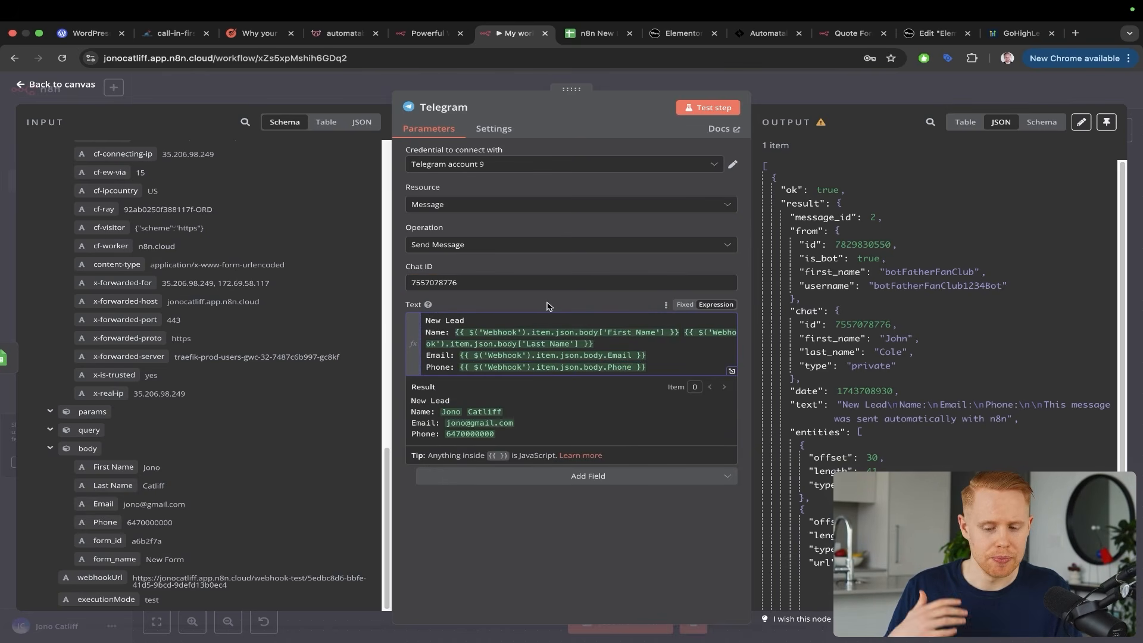
Test the Telegram step with the updated message and go back to the canvas
key(ctrl+a)
drag(608, 228, 581, 332)
key(Escape)
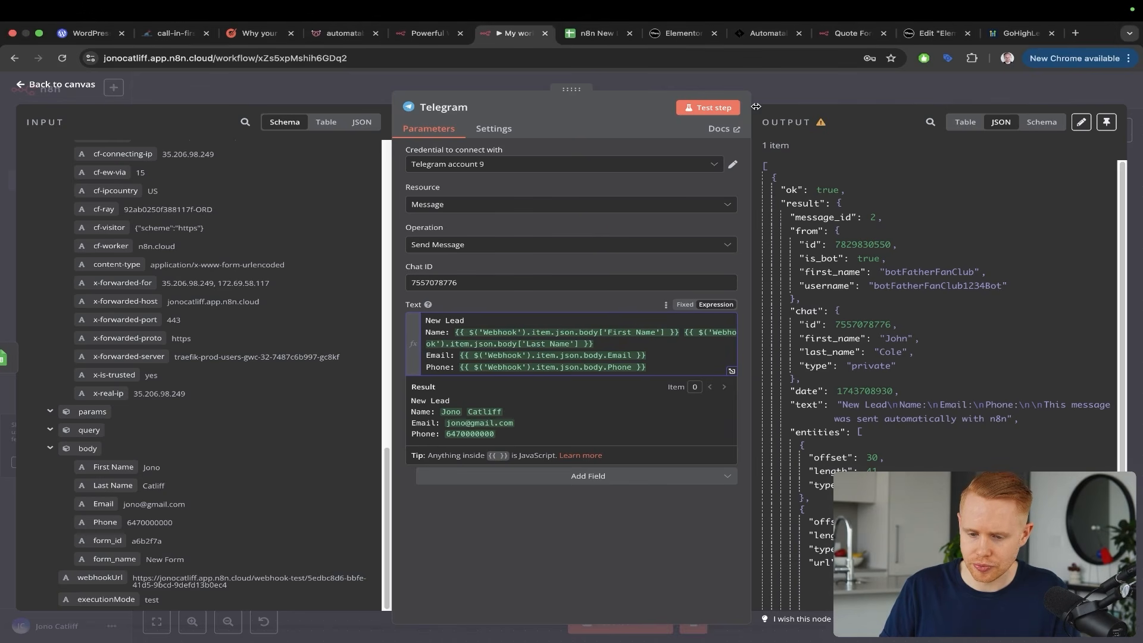
click(696, 112)
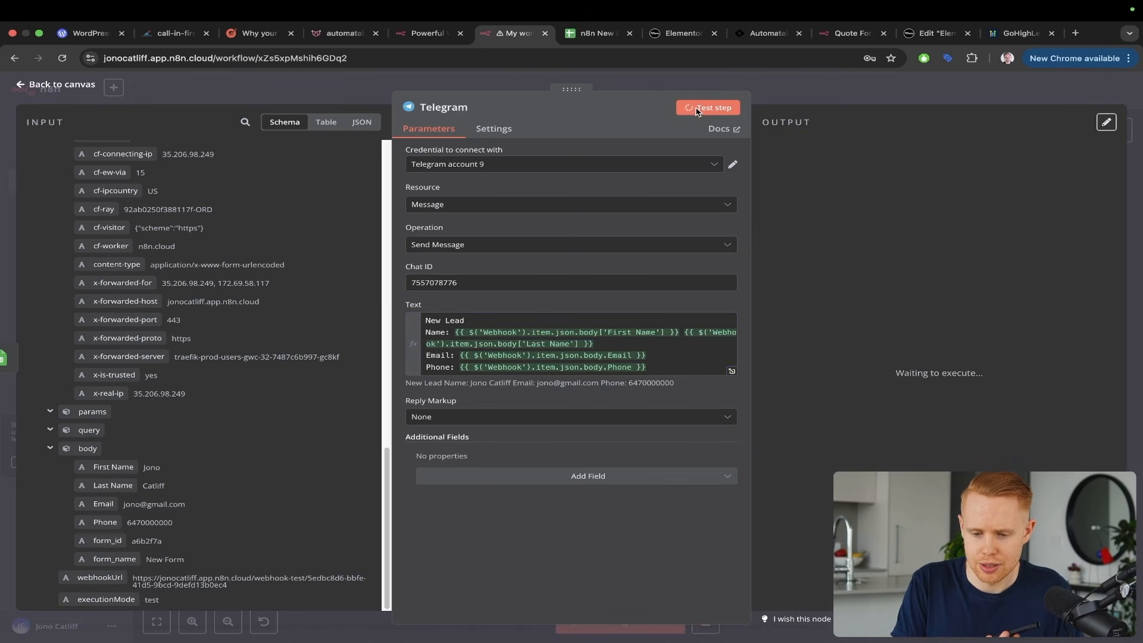
click(738, 84)
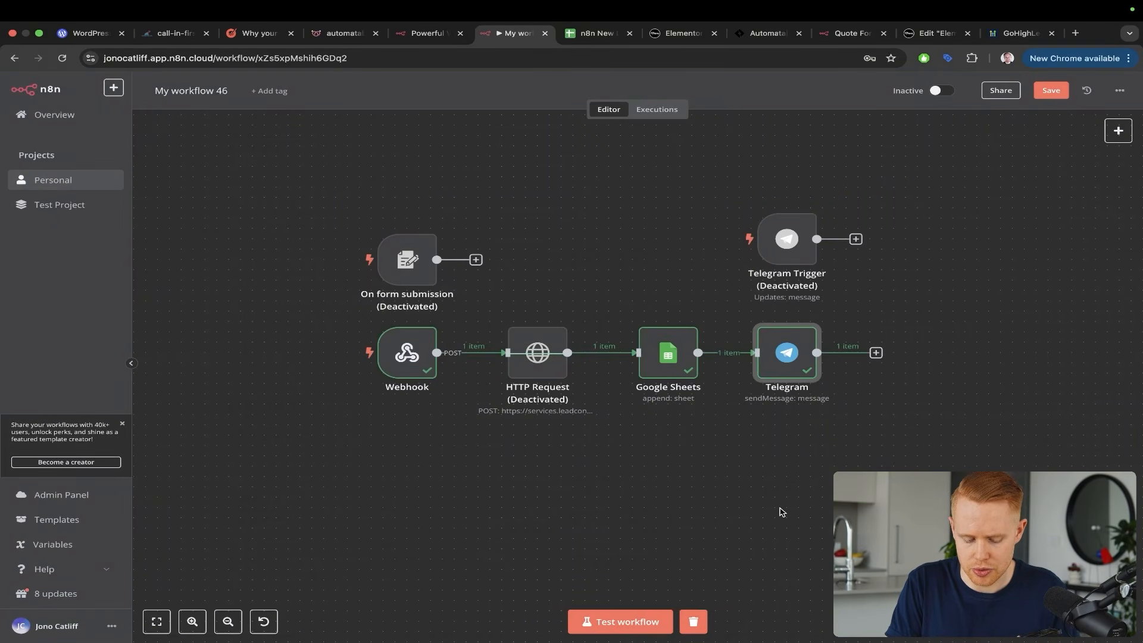
Save the workflow and fill the Elementor form with a test first name, email and phone
key(super+s)
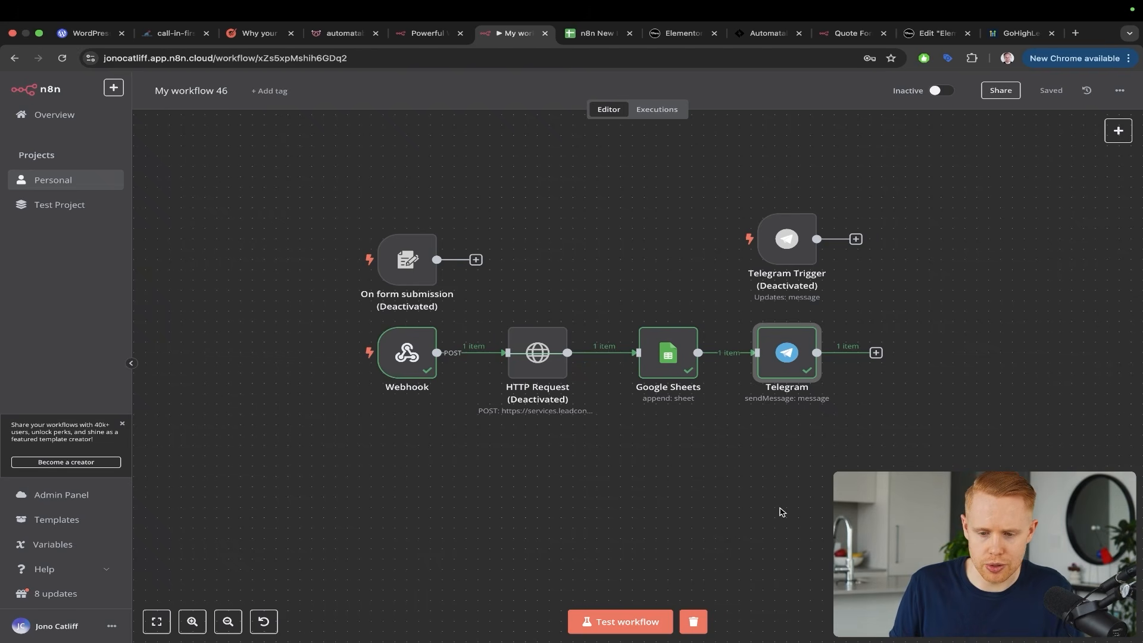
key(ctrl+Tab)
key(ctrl+Tab)
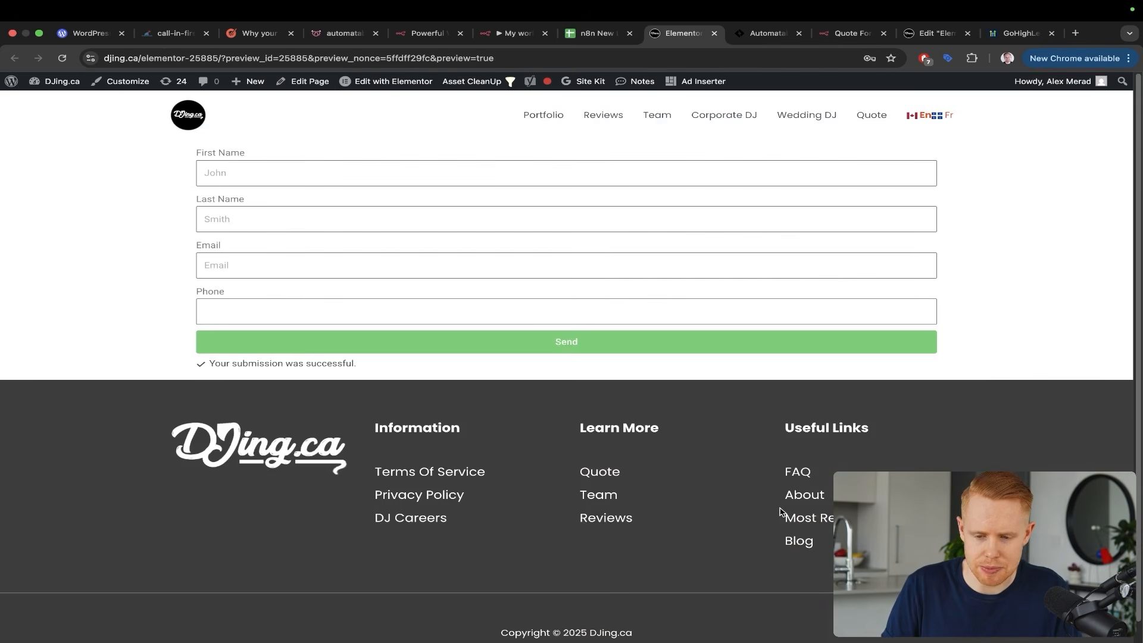
click(323, 173)
text(Jono)
key(Tab)
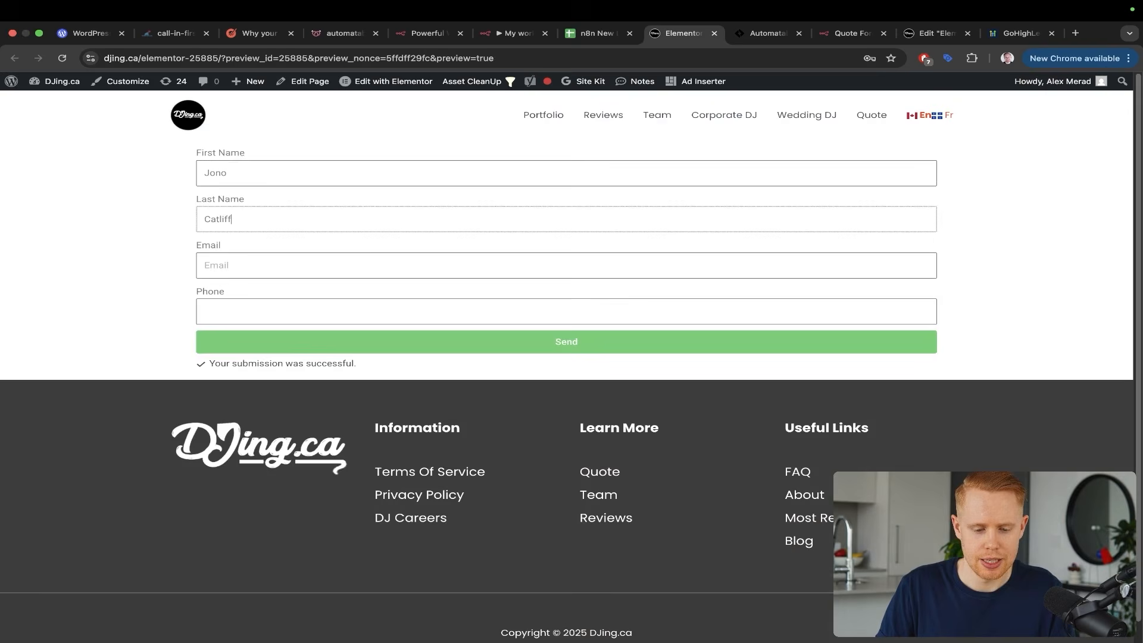
key(Tab)
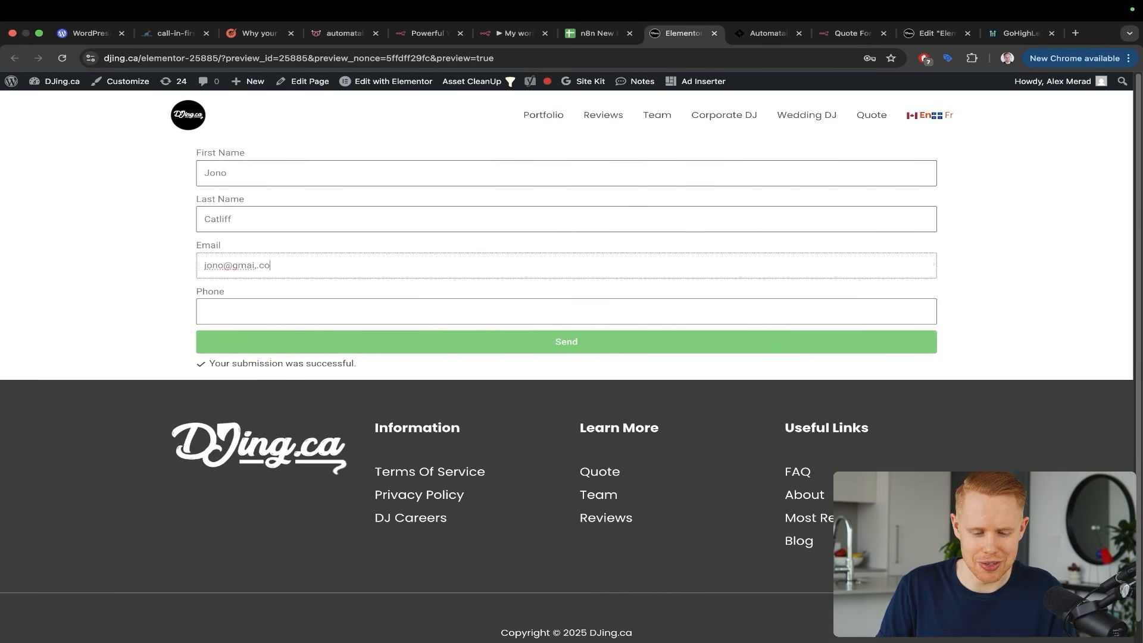
key(Tab)
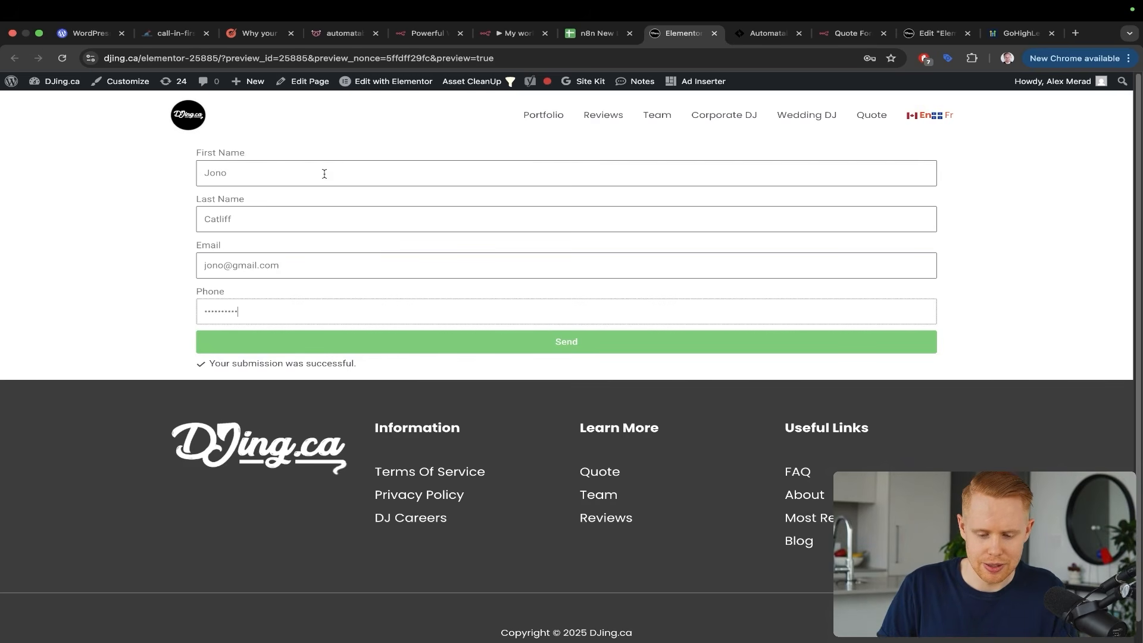
key(ctrl+shift+Tab)
key(ctrl+shift+Tab)
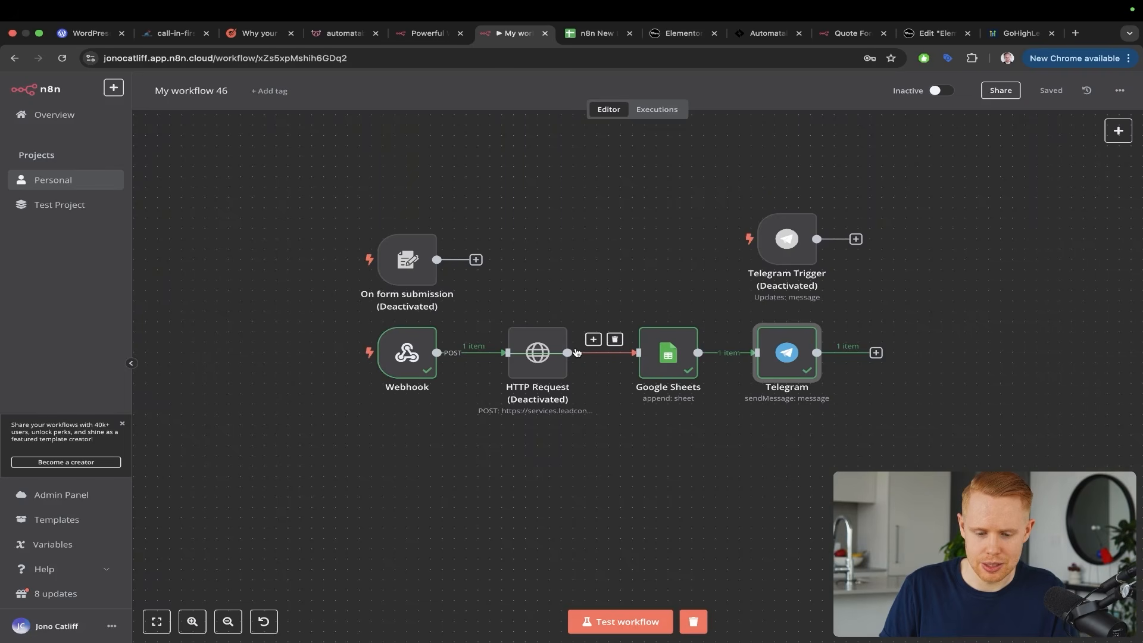
Run a workflow test by submitting the lead form, then check the New Lead message in Telegram
click(580, 630)
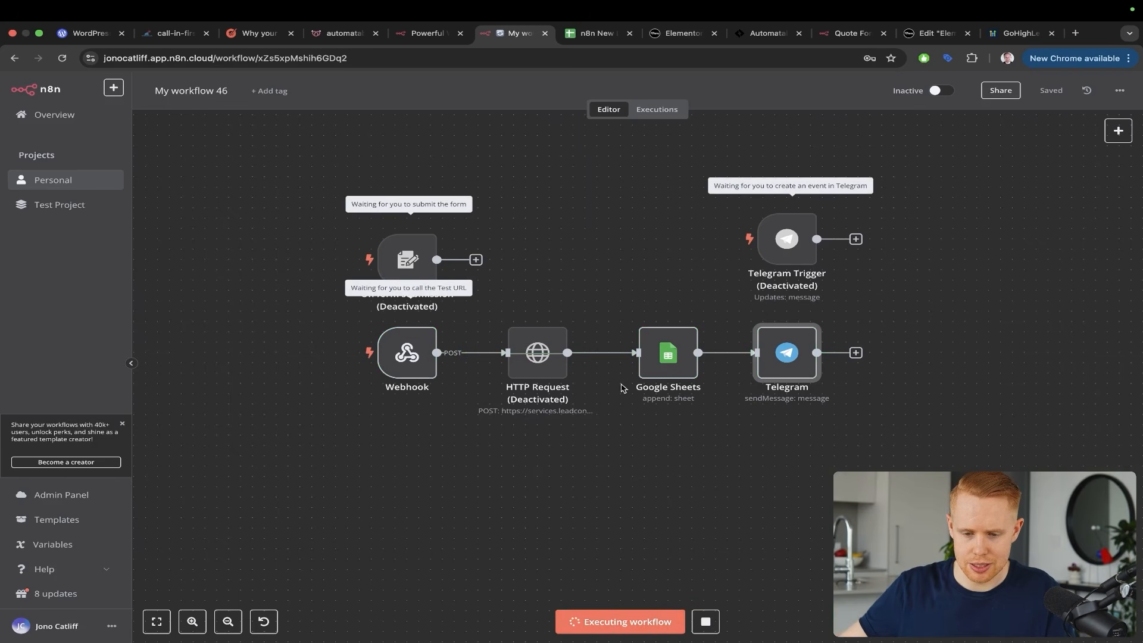
drag(669, 40, 589, 37)
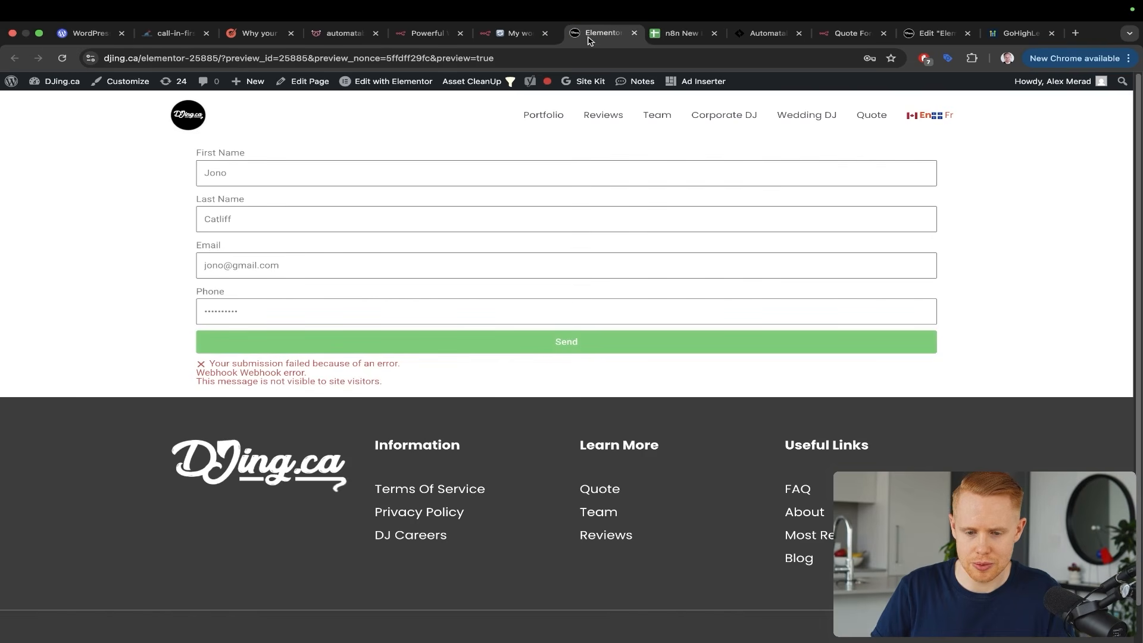
click(460, 339)
key(ctrl+shift+Tab)
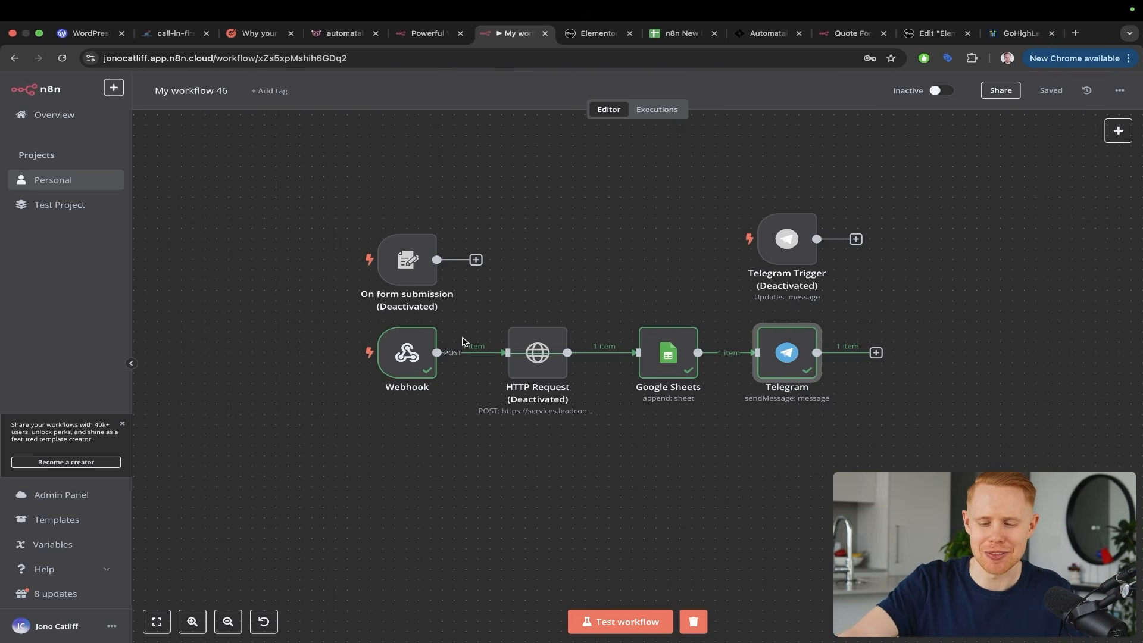
key(ctrl+Left)
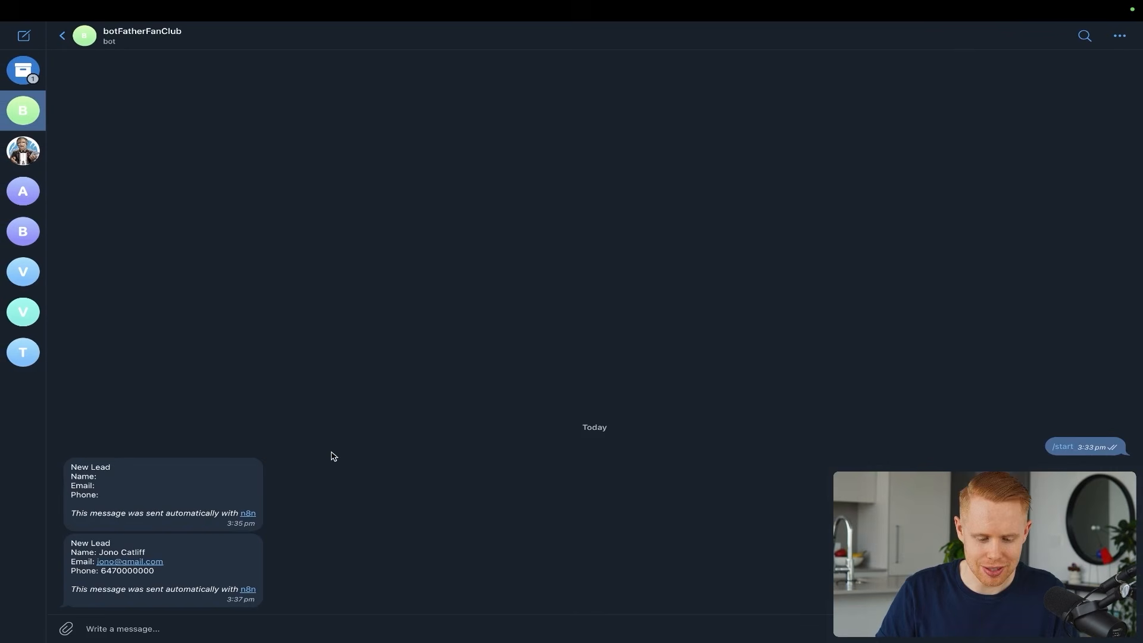
drag(384, 391, 173, 576)
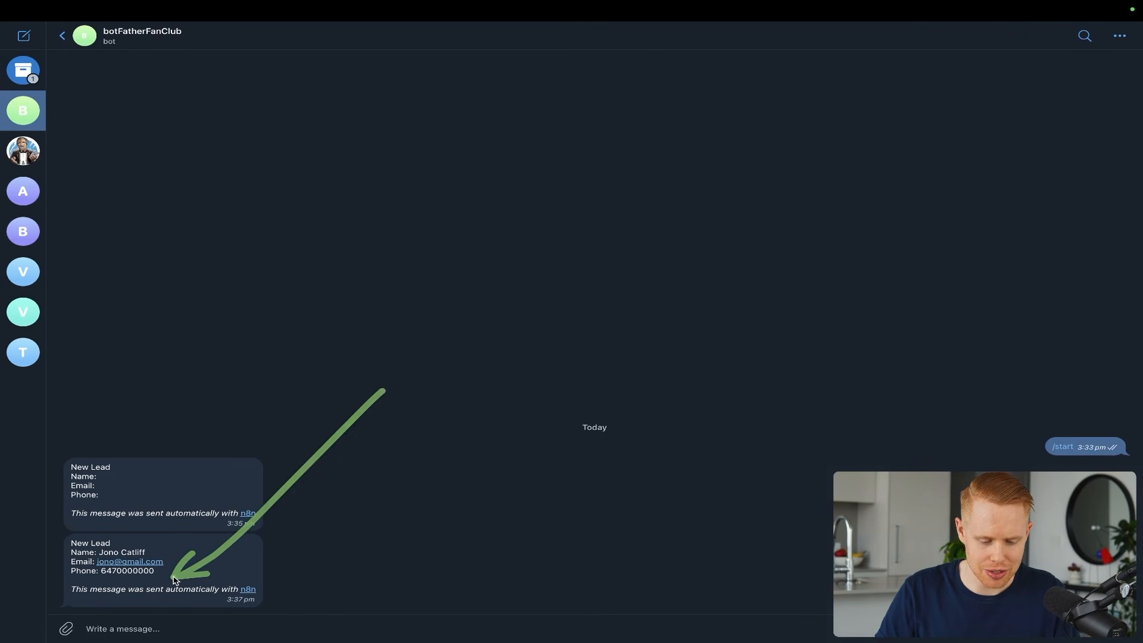
key(ctrl+s)
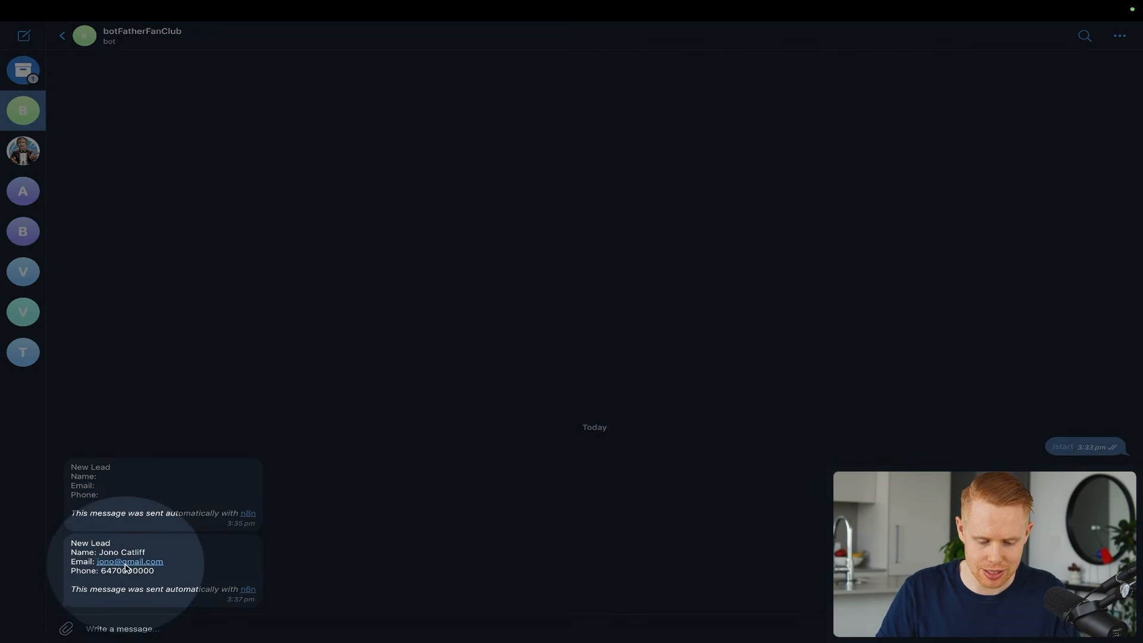
click(125, 572)
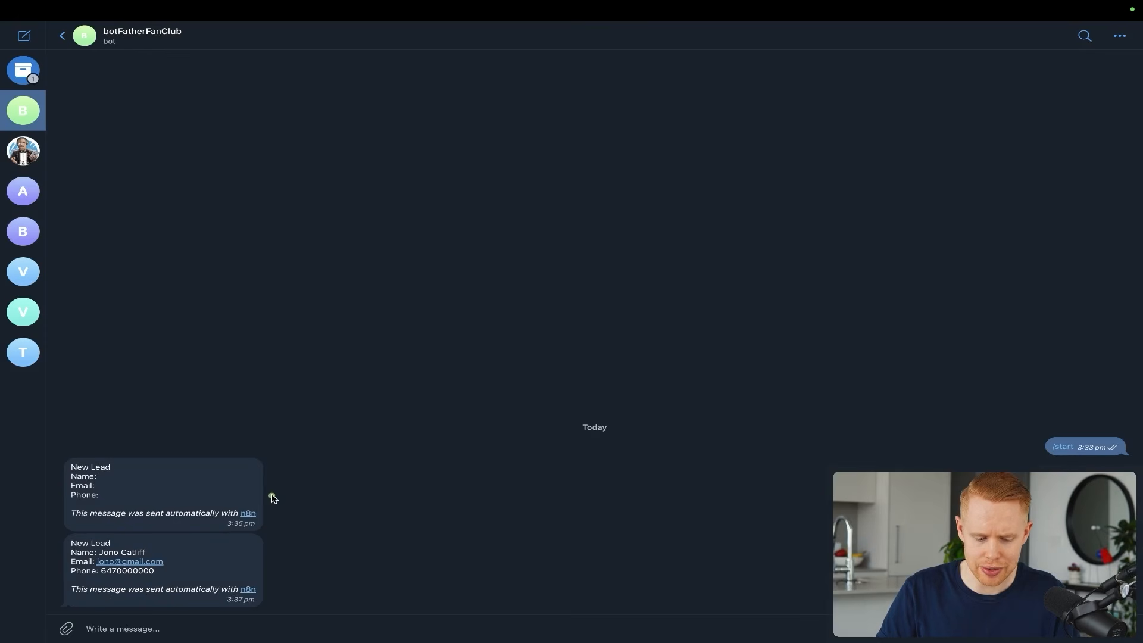
drag(271, 497, 182, 571)
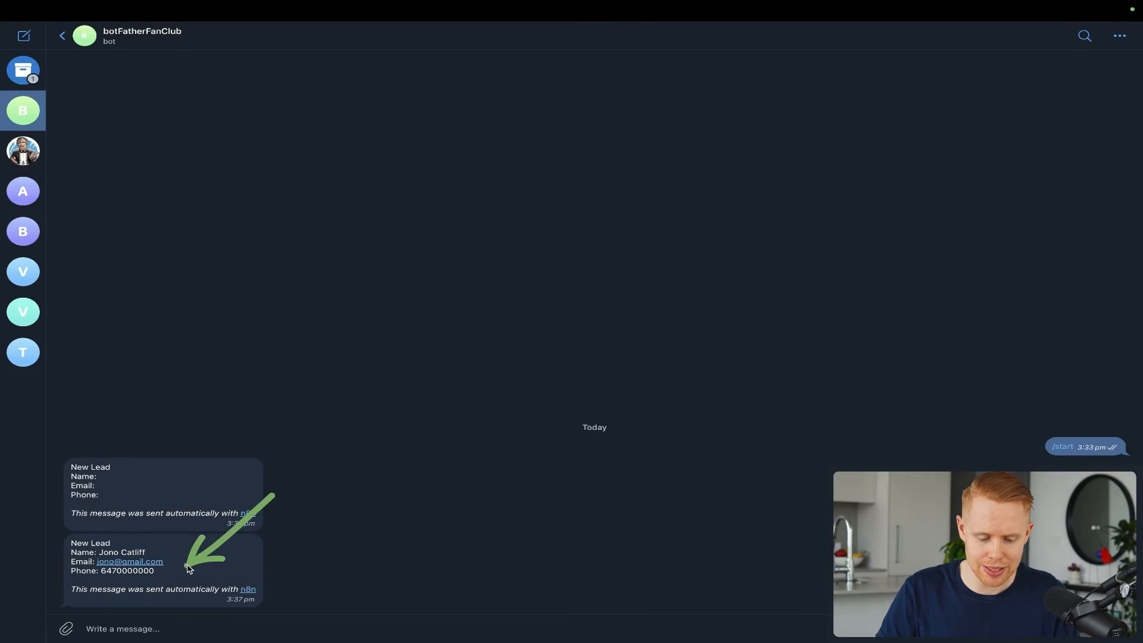
key(ctrl+Right)
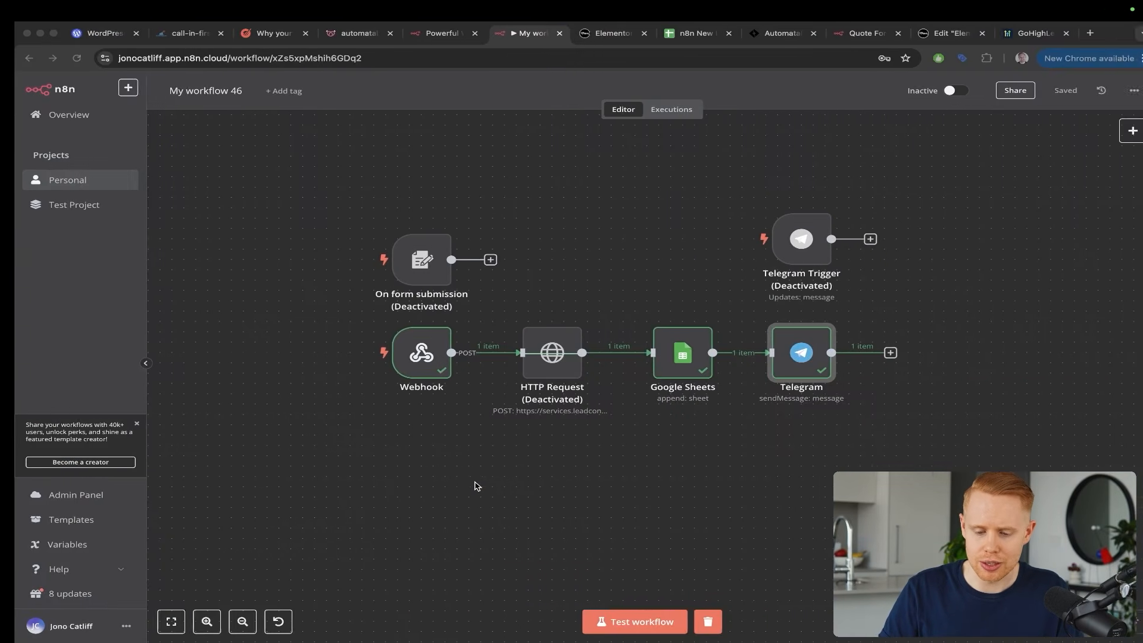
Bring up the Chrome tab showing the call-in-first-minute lead-conversion chart, peaking at 391% for 1-minute responses
key(ctrl+Left)
mouse_move(296, 387)
mouse_down()
mouse_move(205, 527)
mouse_move(159, 561)
mouse_up()
key(ctrl+Right)
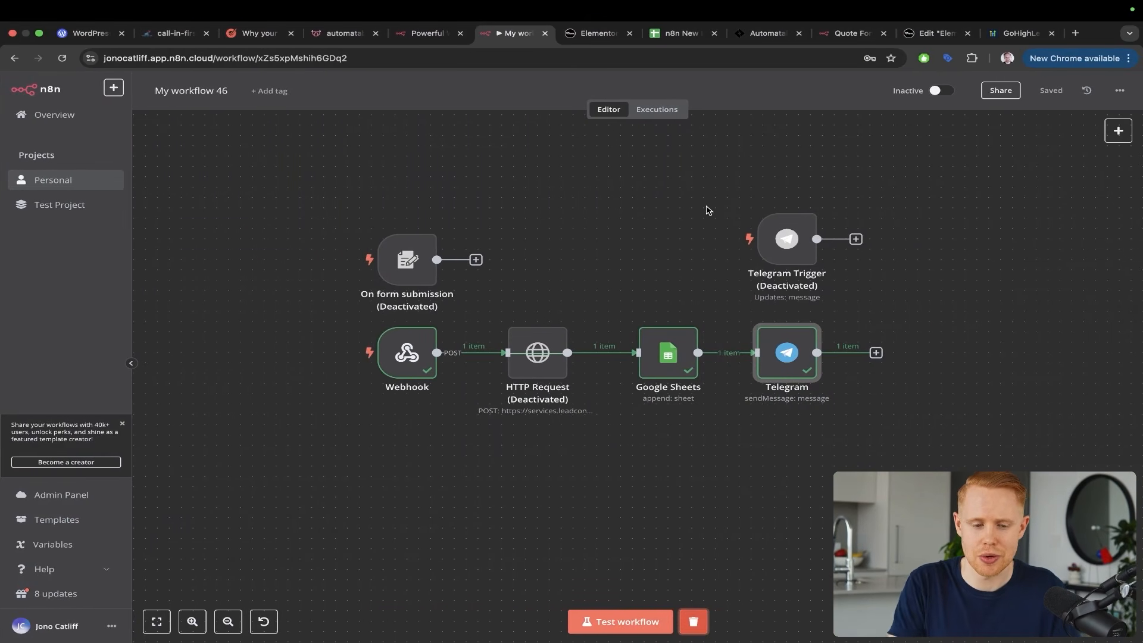
key(super+2)
drag(543, 396, 313, 167)
key(ctrl+s)
scroll(336, 152, up, 5)
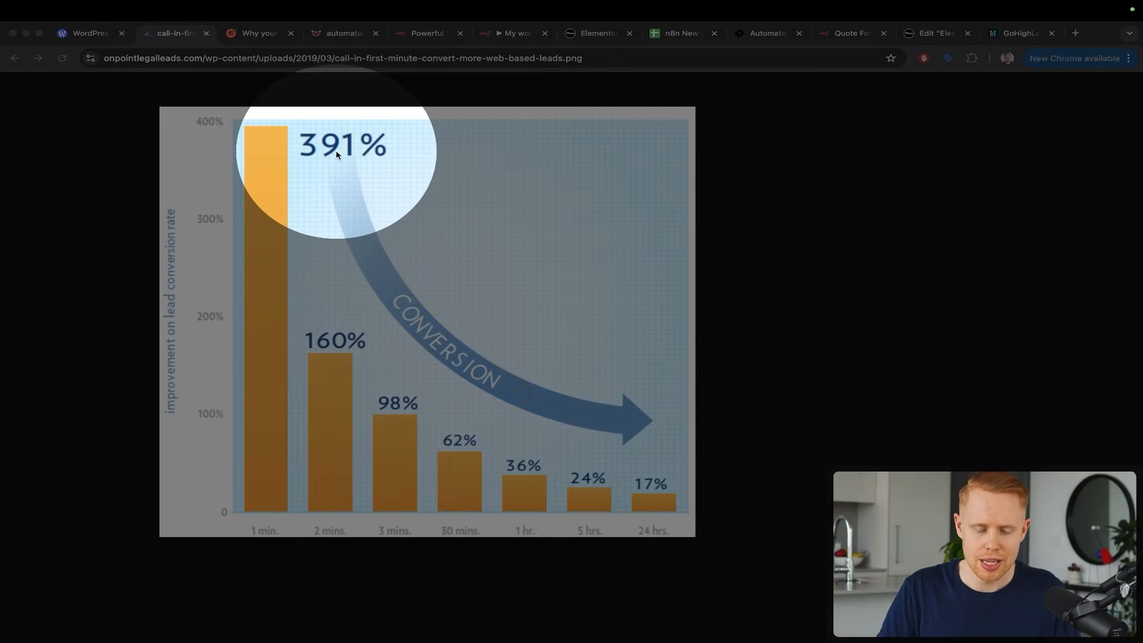
scroll(336, 154, down, 3)
key(ctrl+s)
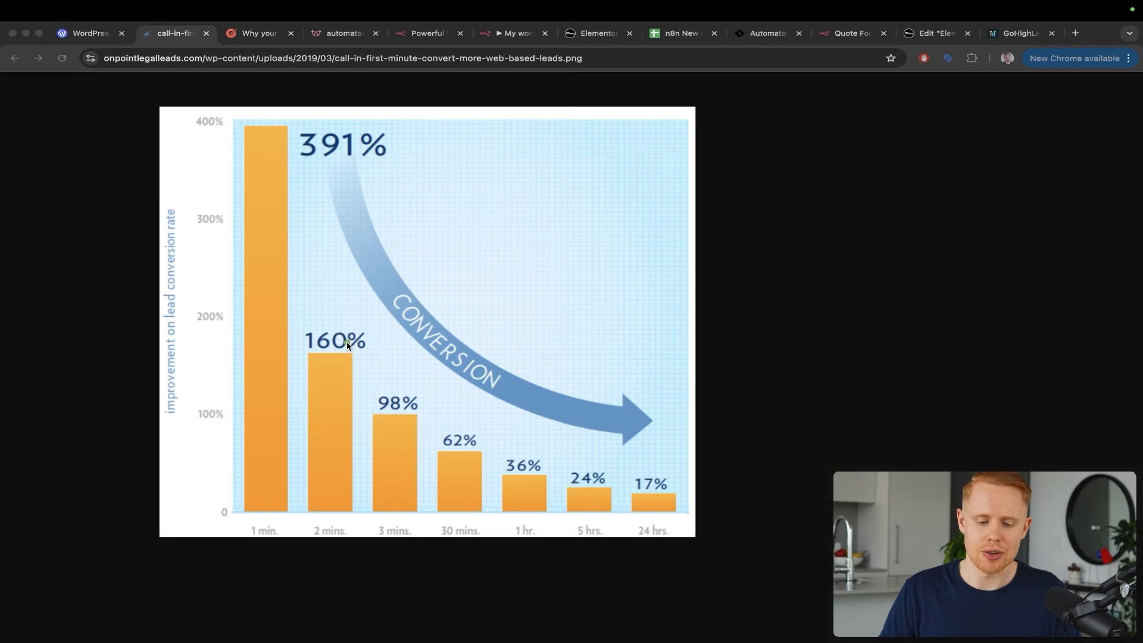
key(ctrl+s)
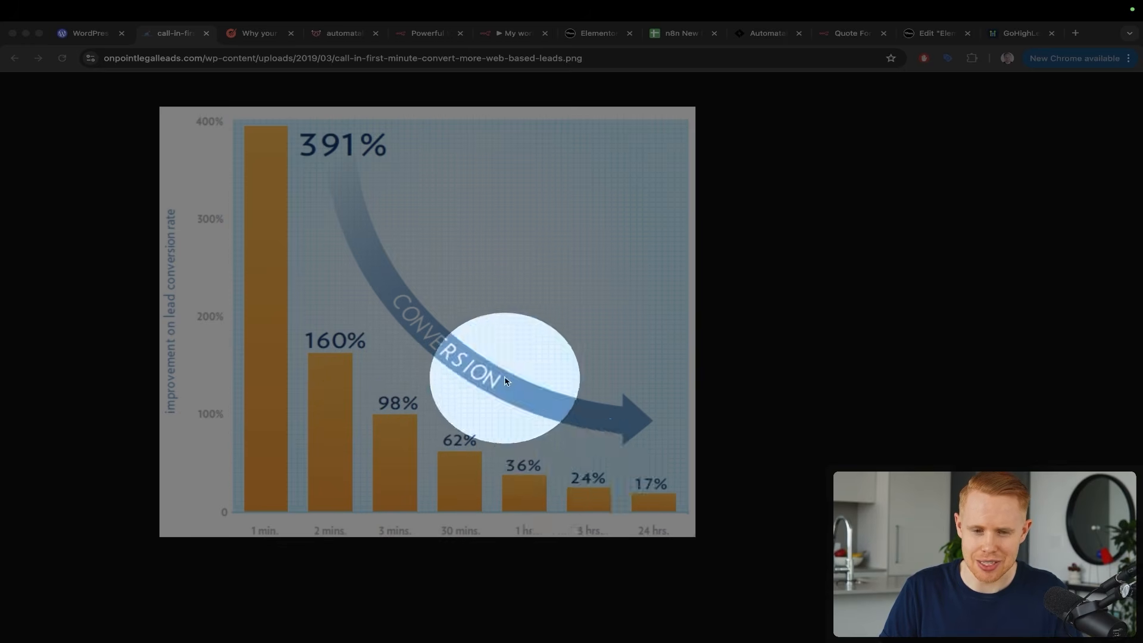
key(ctrl+a)
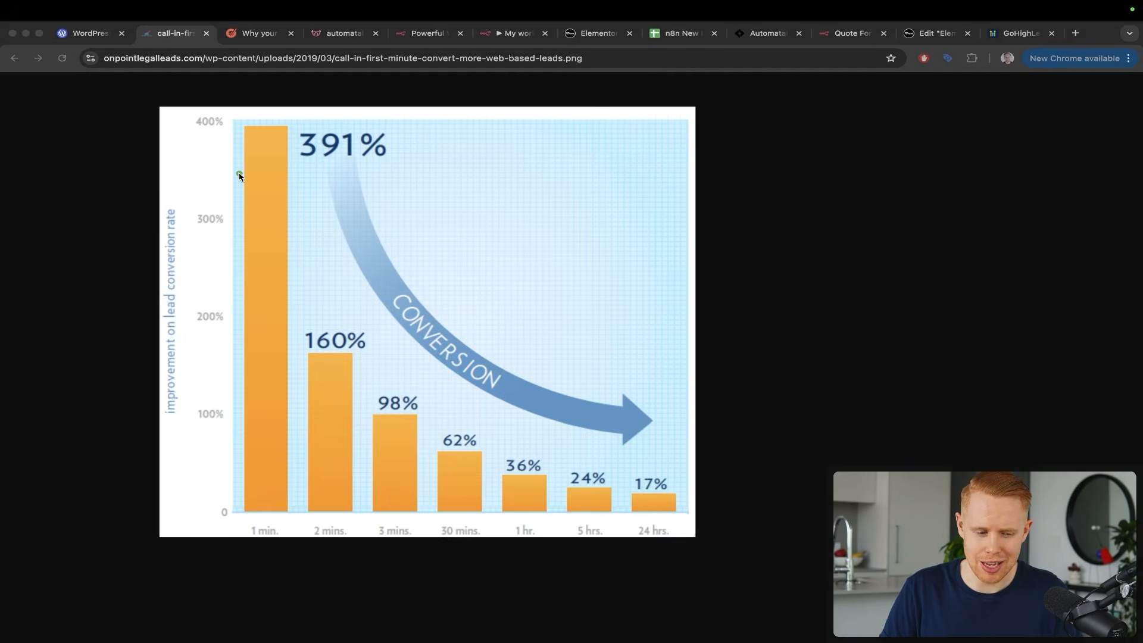